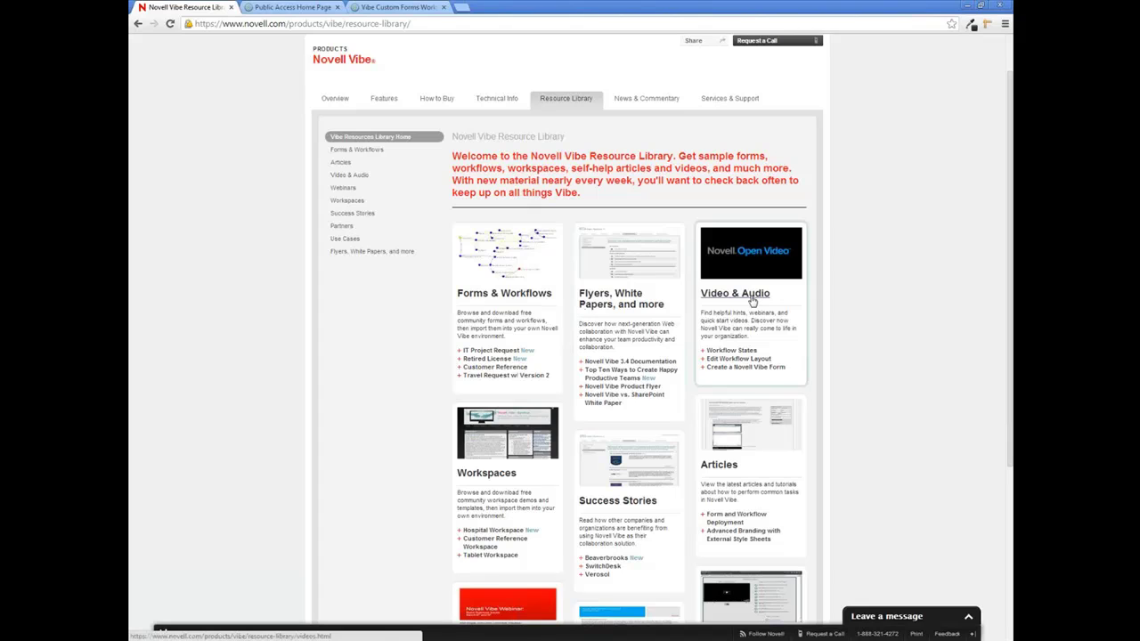
Step: Open the Video & Audio section of the Vibe Resource Library and look through its how-to and additional videos
click(748, 301)
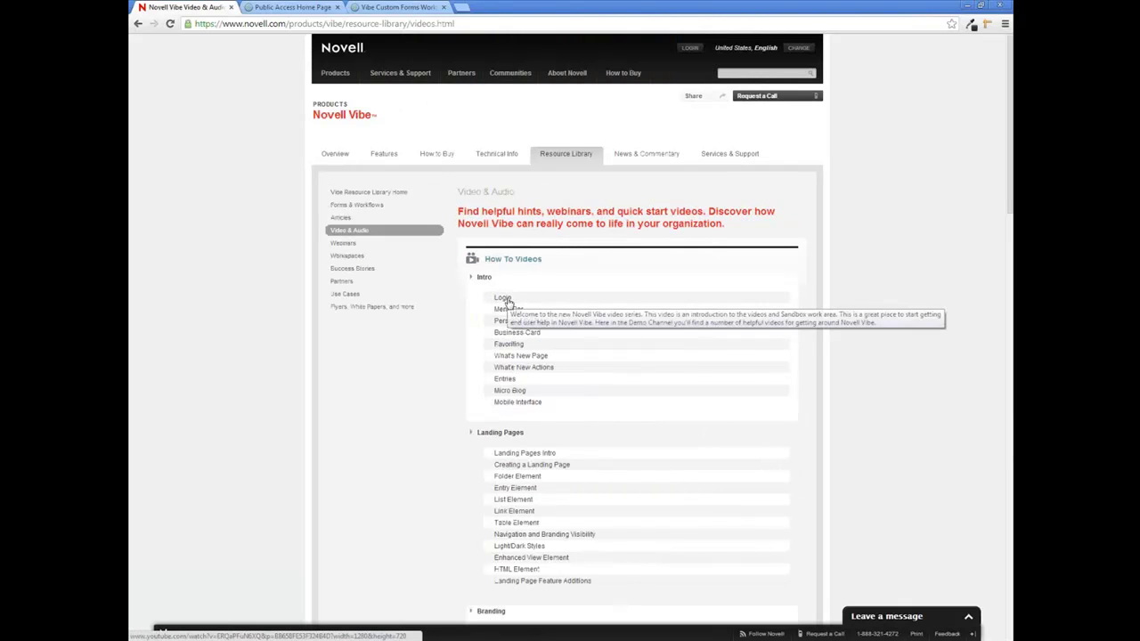
scroll(796, 311, down, 2)
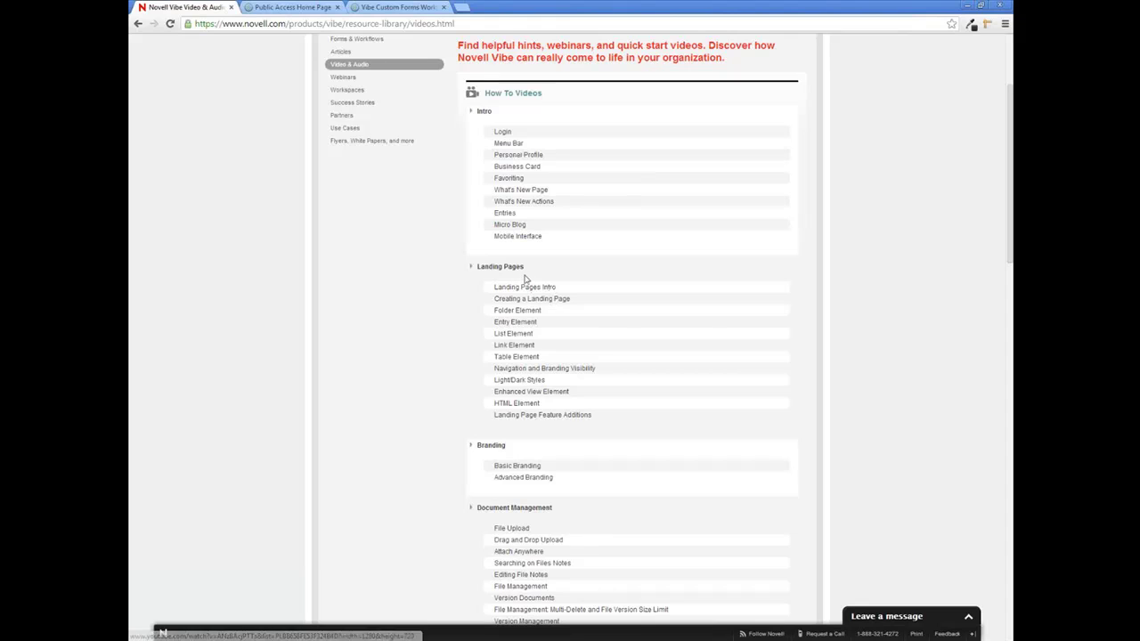
scroll(548, 294, down, 3)
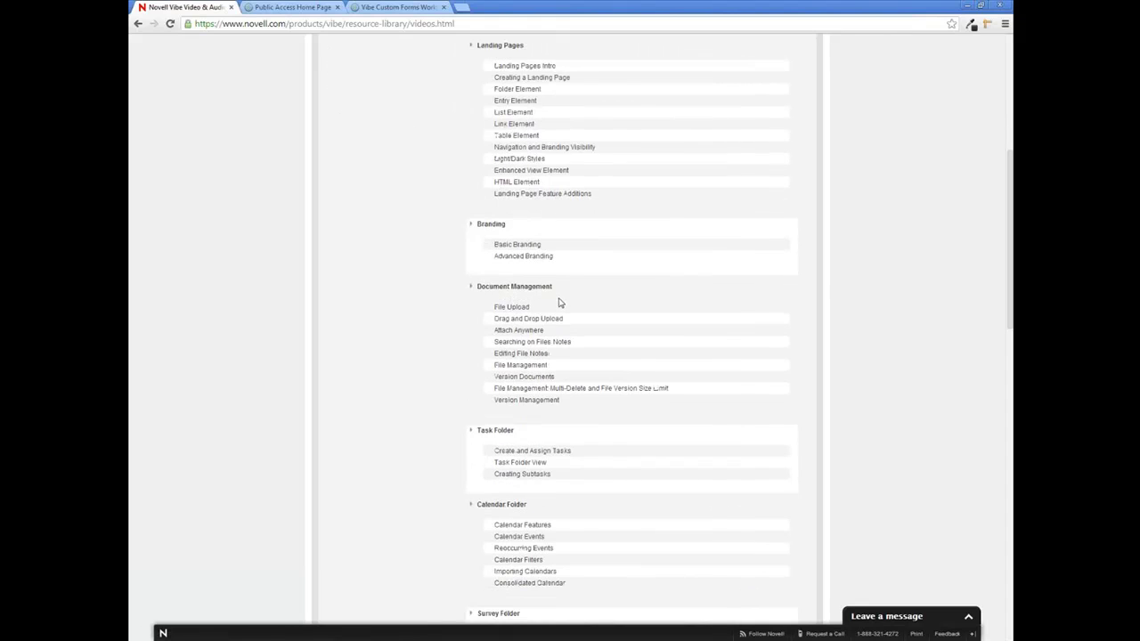
scroll(559, 304, down, 3)
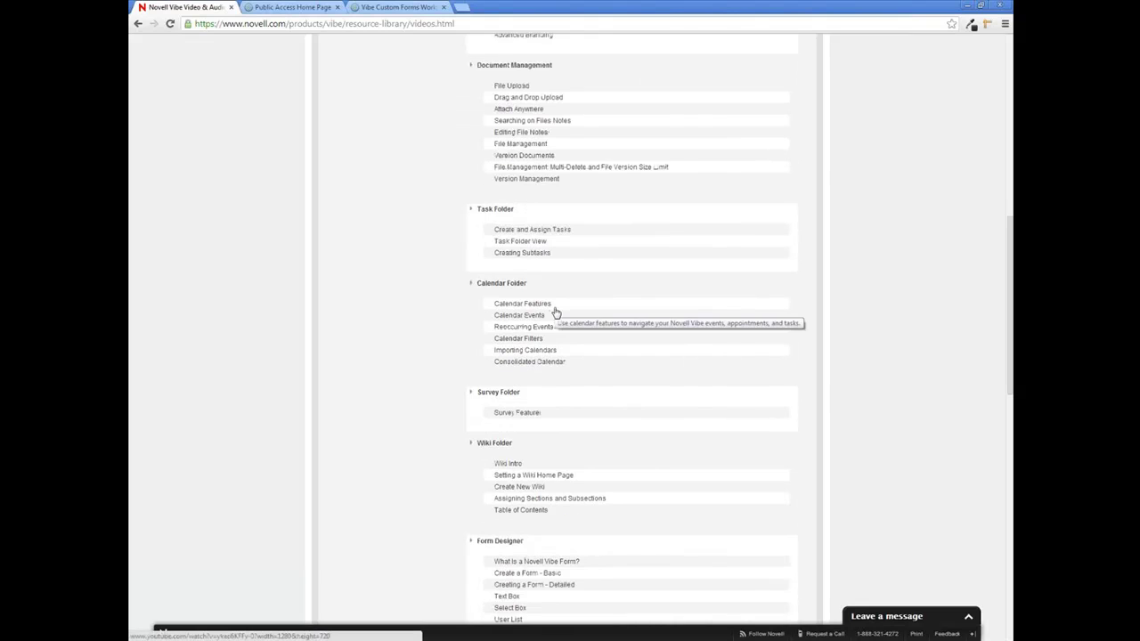
scroll(554, 312, down, 6)
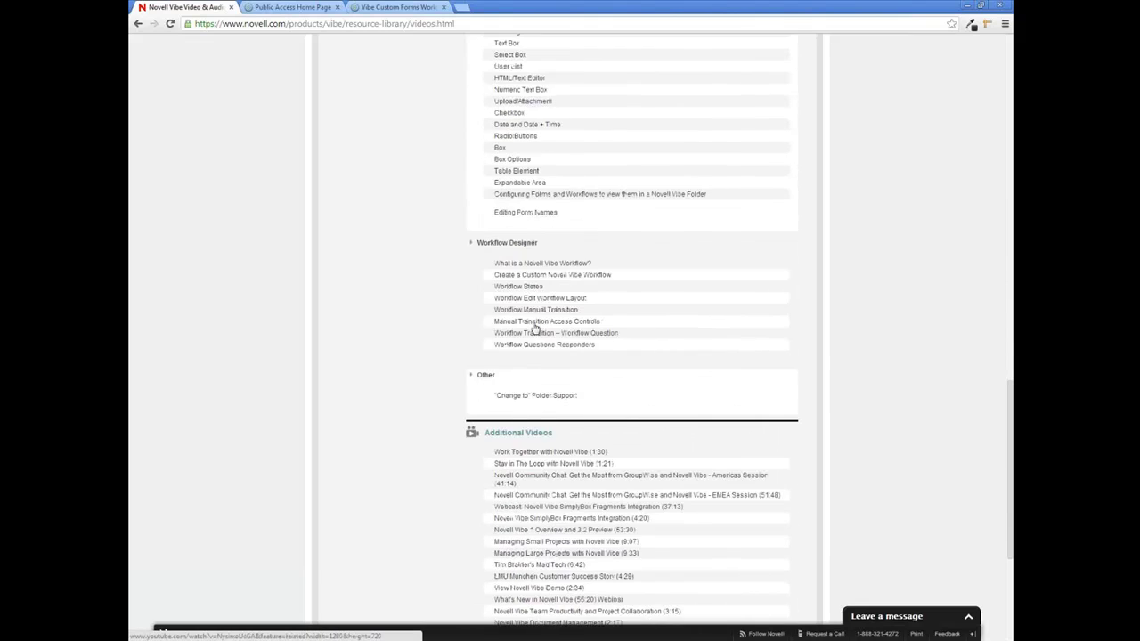
scroll(629, 341, up, 10)
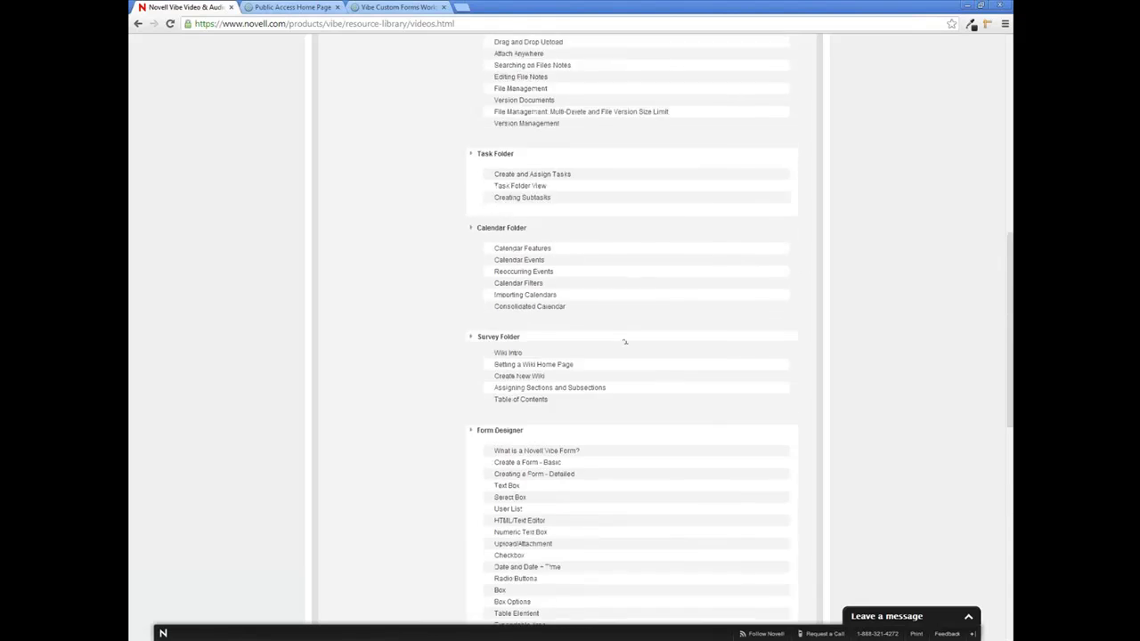
scroll(377, 248, up, 4)
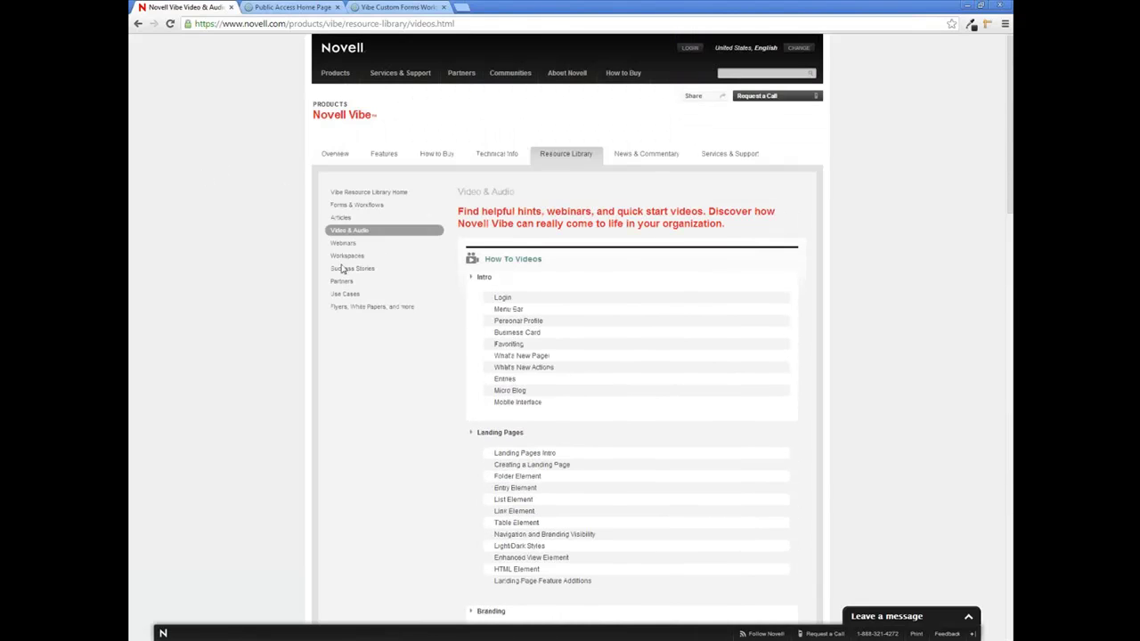
Step: Open the Webinars section of the resource library and look through the listed webinar recordings
click(343, 244)
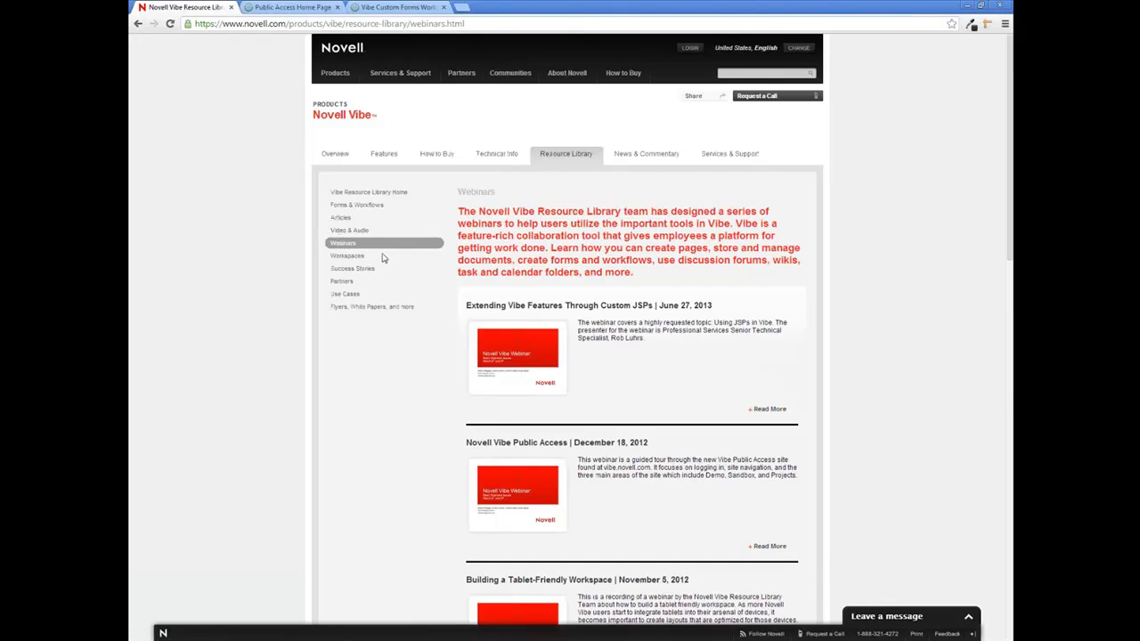
scroll(460, 285, down, 1)
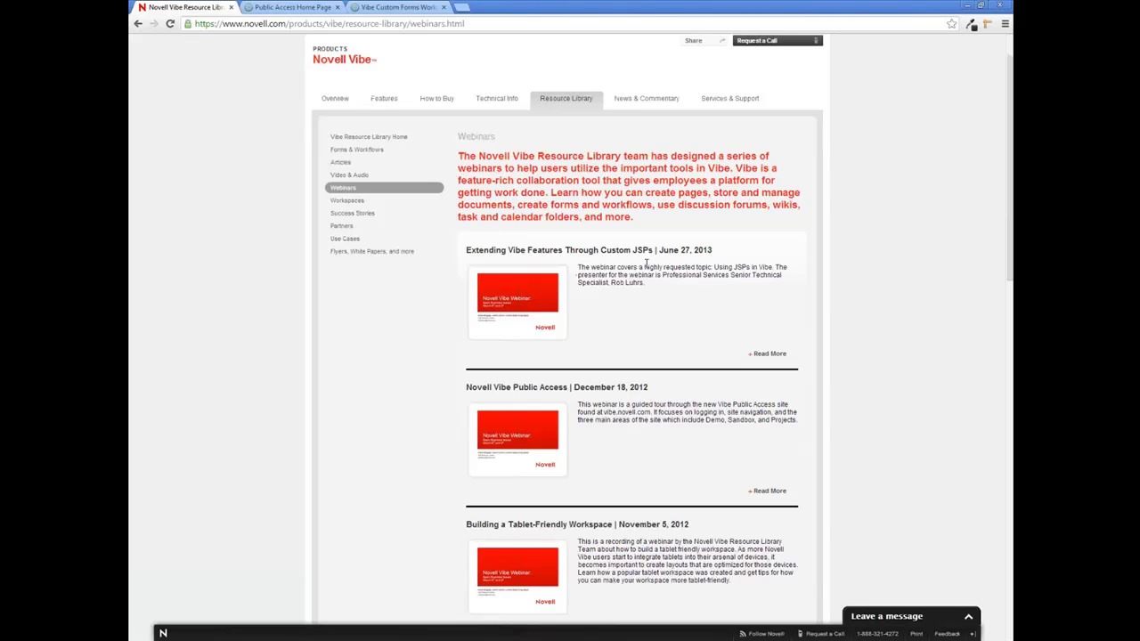
scroll(637, 267, down, 2)
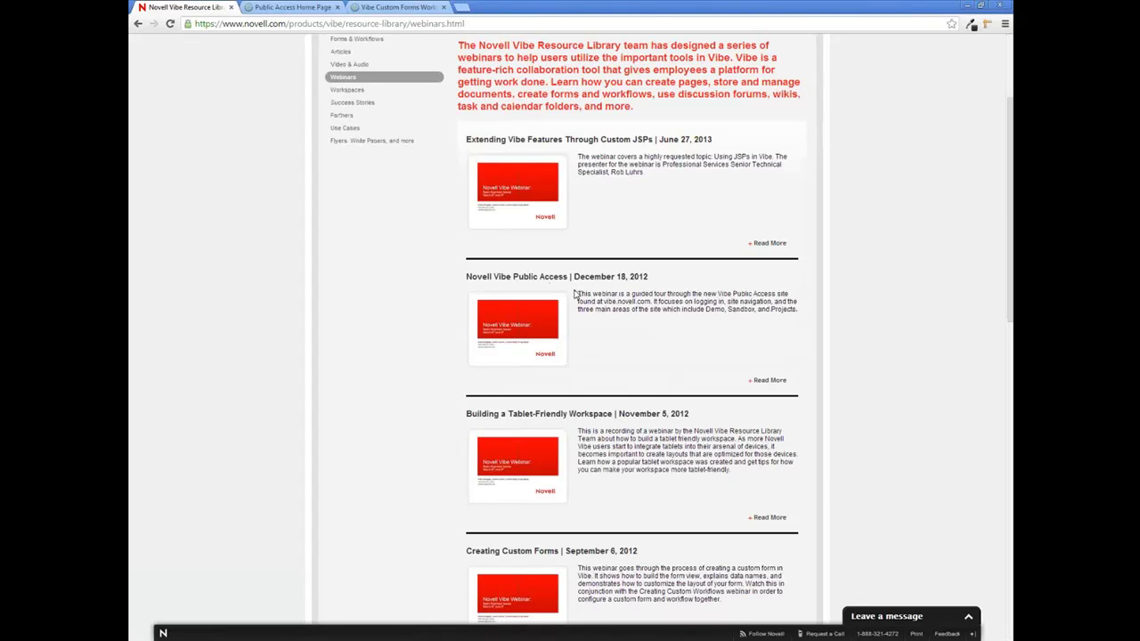
scroll(574, 294, down, 10)
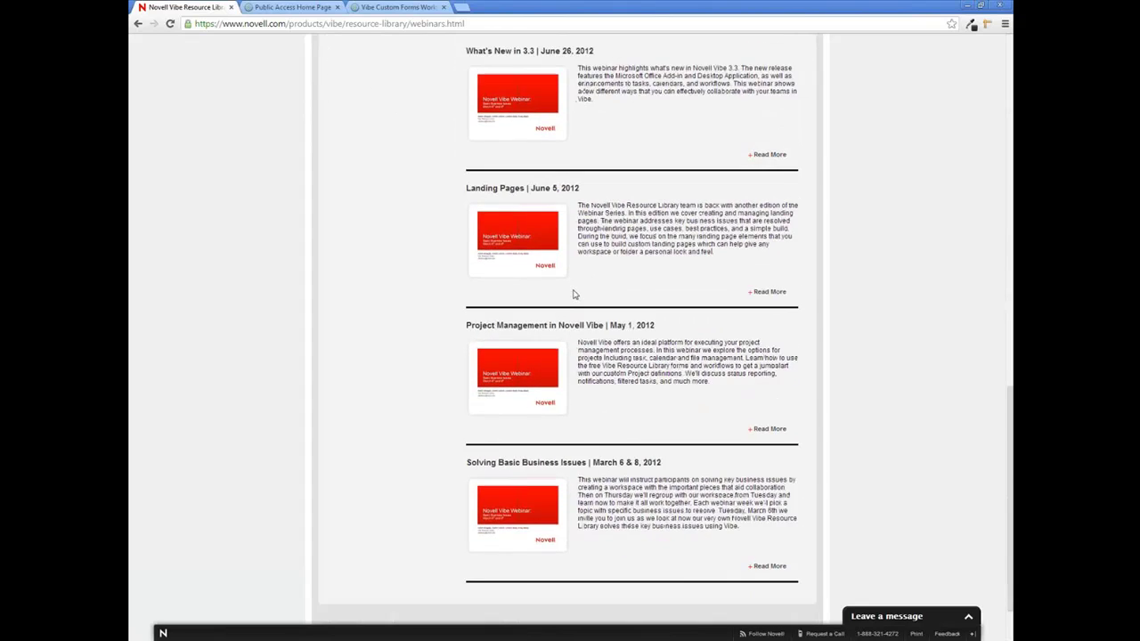
scroll(577, 293, up, 6)
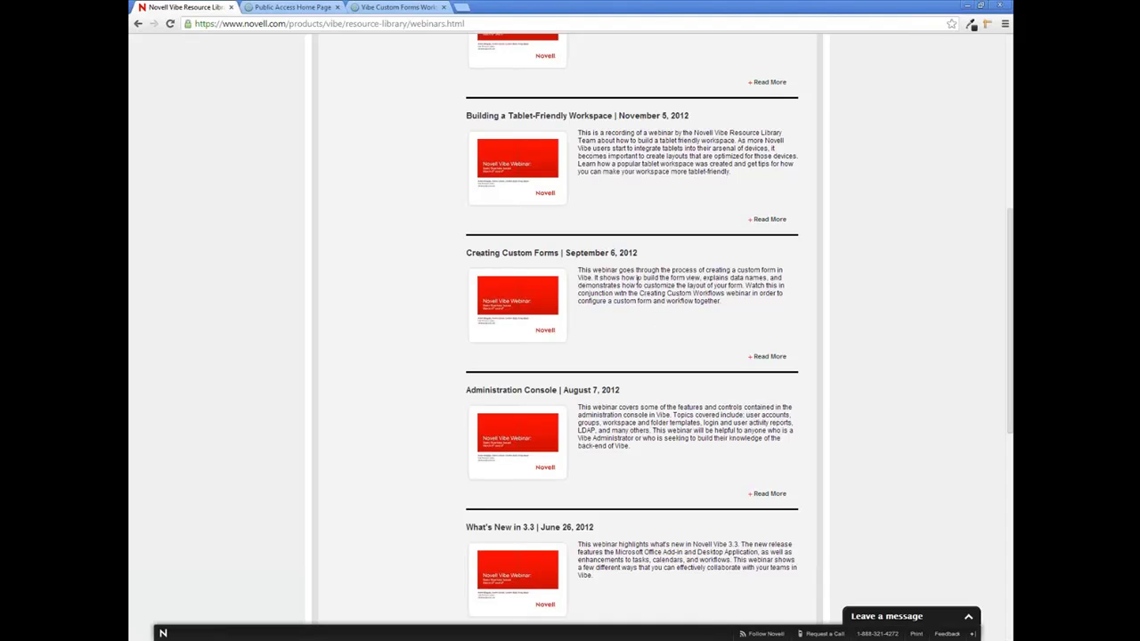
scroll(642, 290, up, 5)
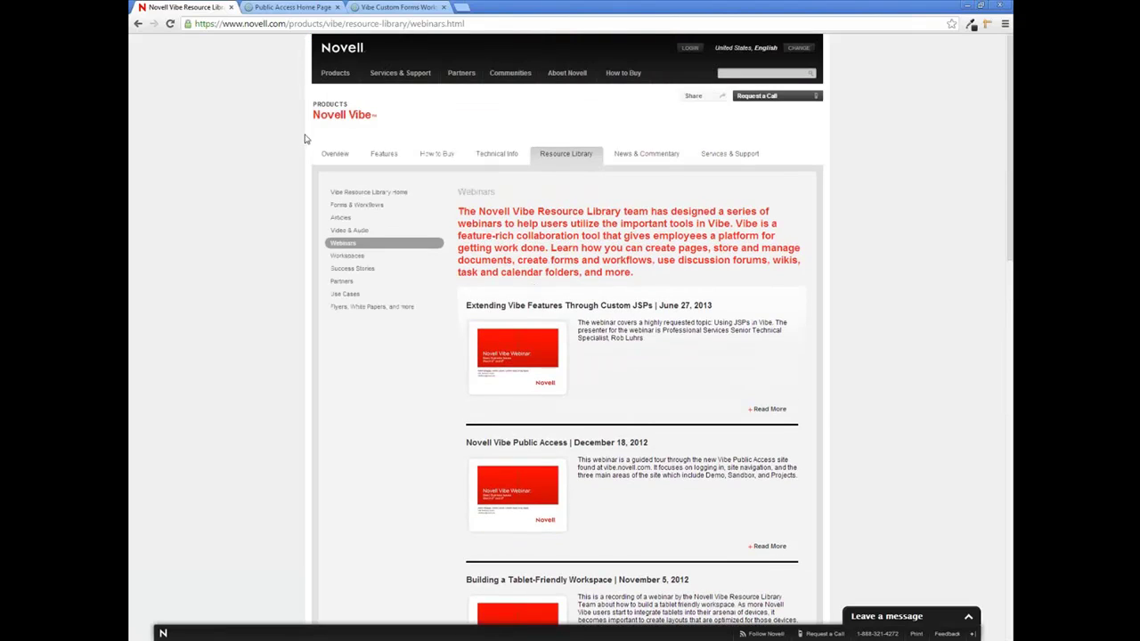
scroll(482, 357, down, 3)
scroll(486, 374, up, 3)
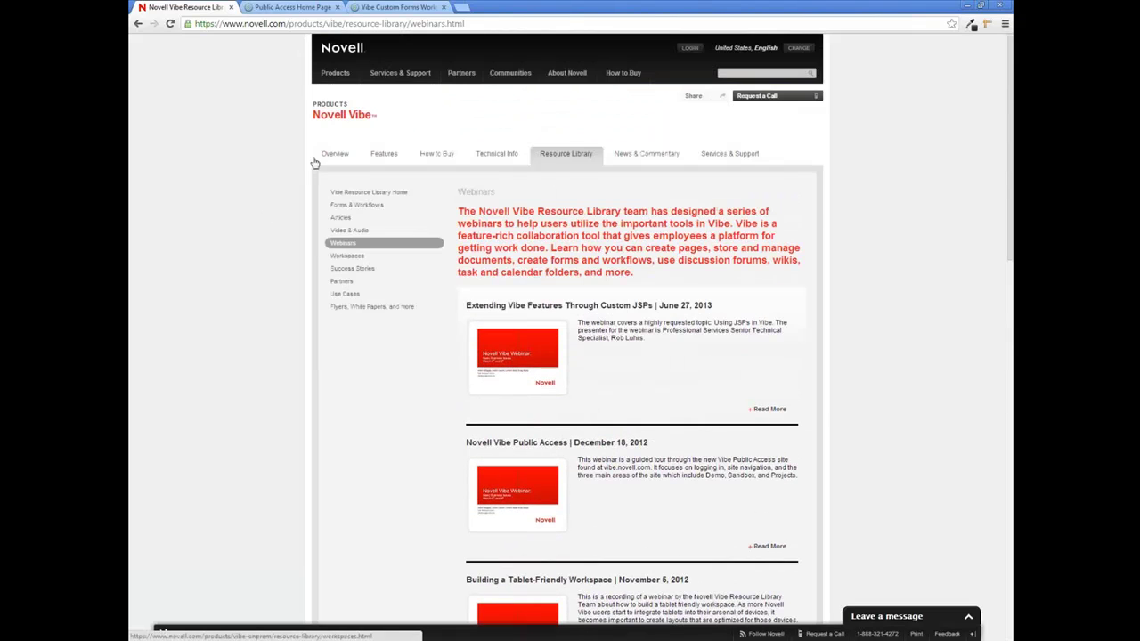
Step: Glance at the Vibe Public Access site, then open the new account form from the Novell site's login options
click(302, 8)
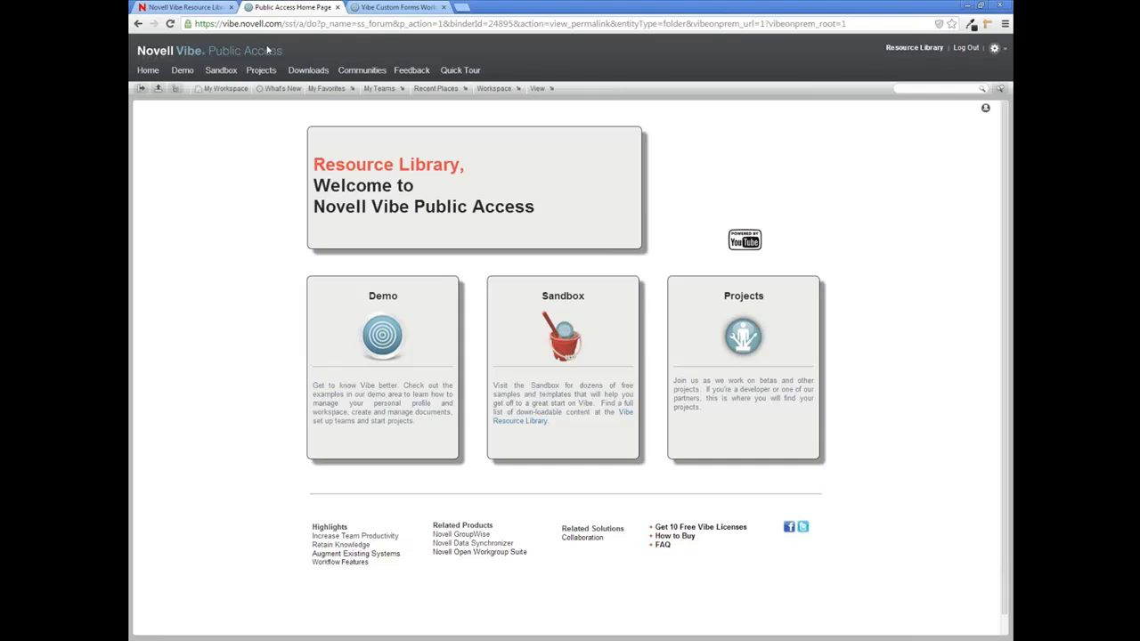
click(205, 6)
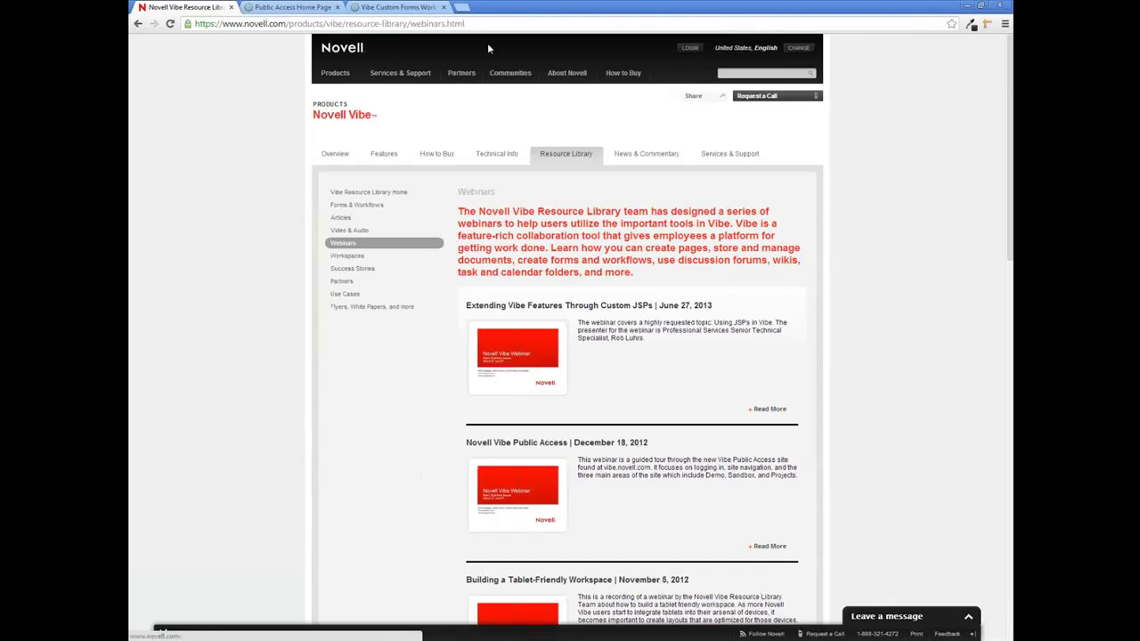
click(693, 50)
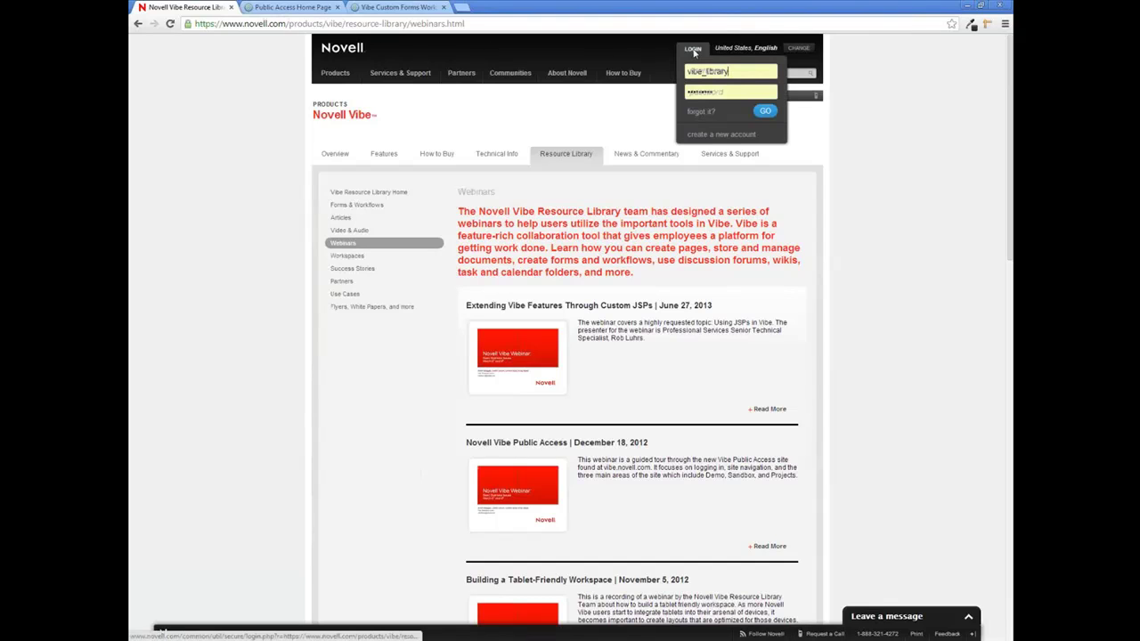
click(710, 141)
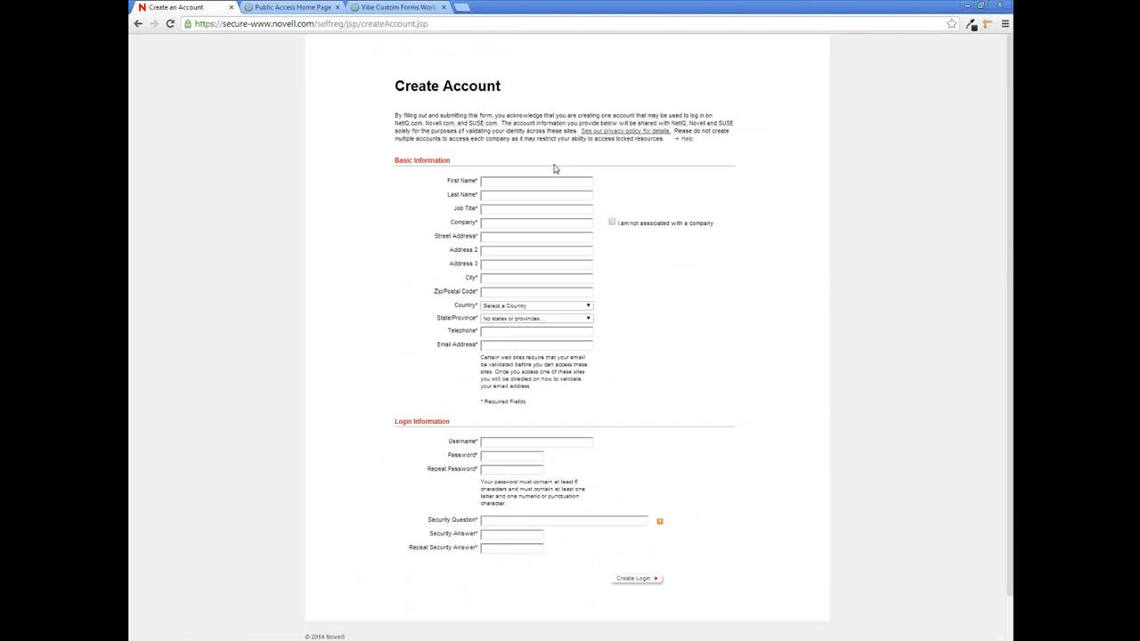
Step: Return to the Vibe Public Access site and visit its Demo and Sandbox areas
click(269, 7)
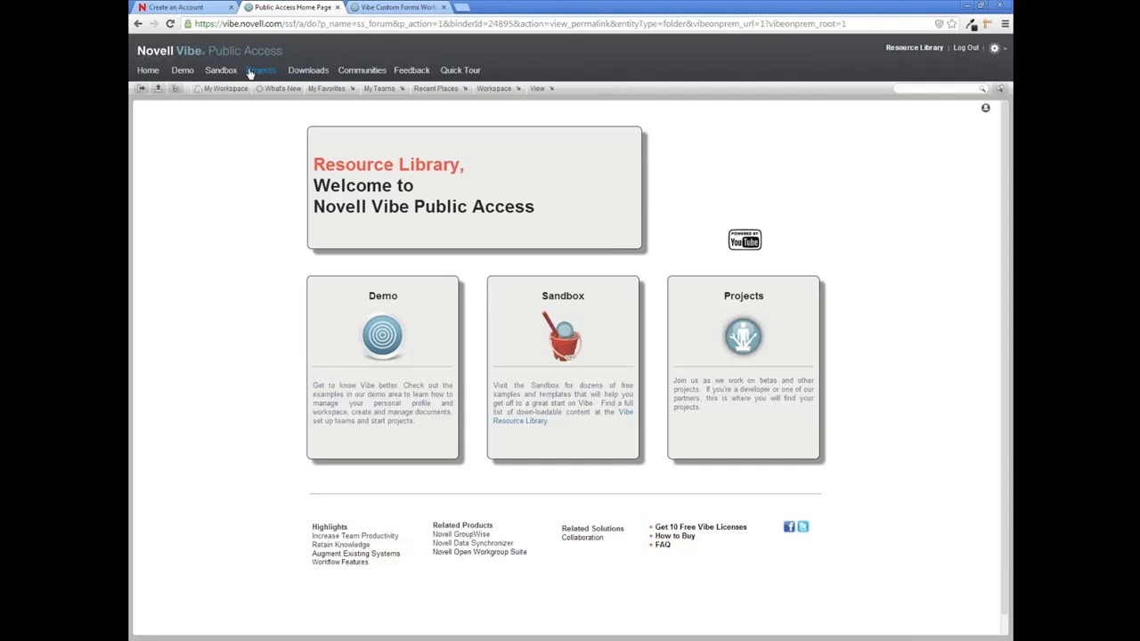
click(193, 75)
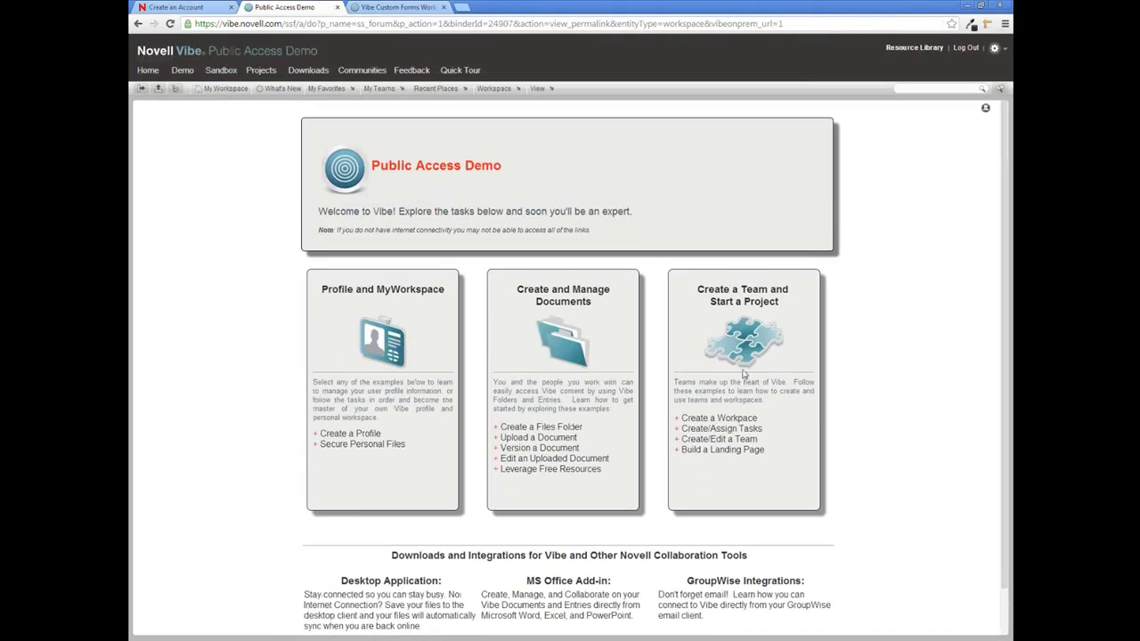
click(222, 72)
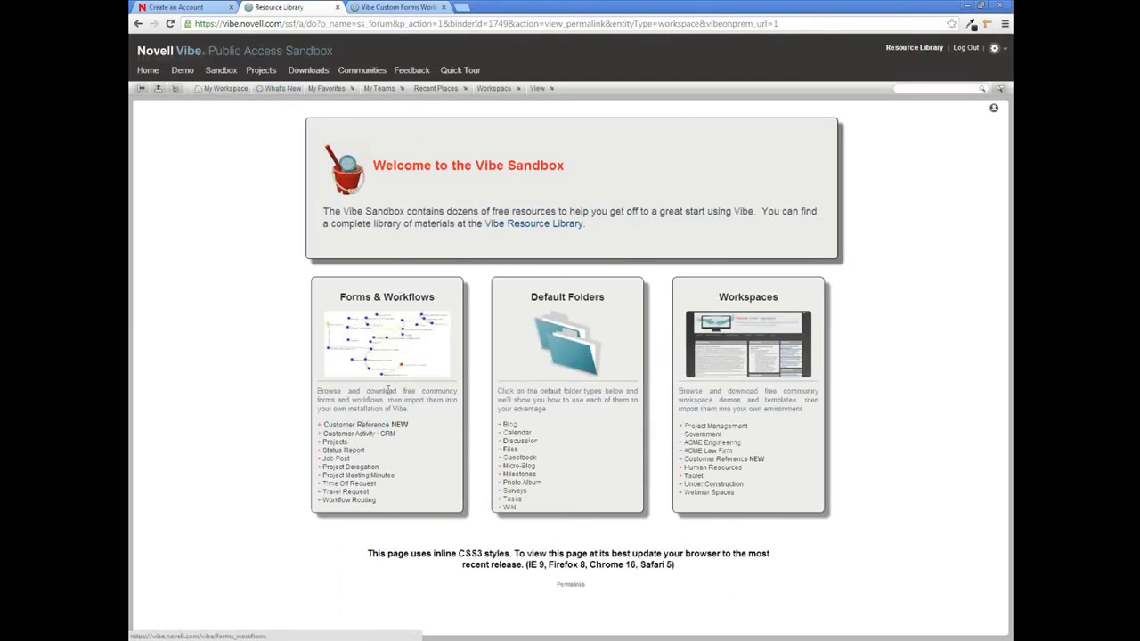
Step: Open the Customer Reference sample in the Sandbox and review a blank new Customer Reference Form
click(355, 428)
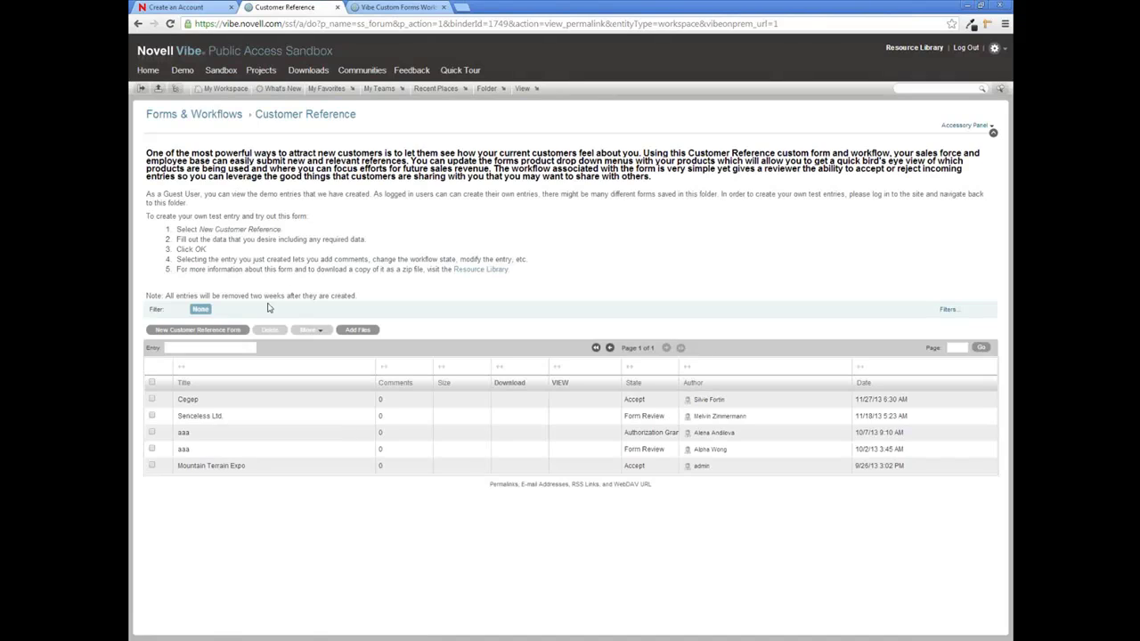
click(204, 332)
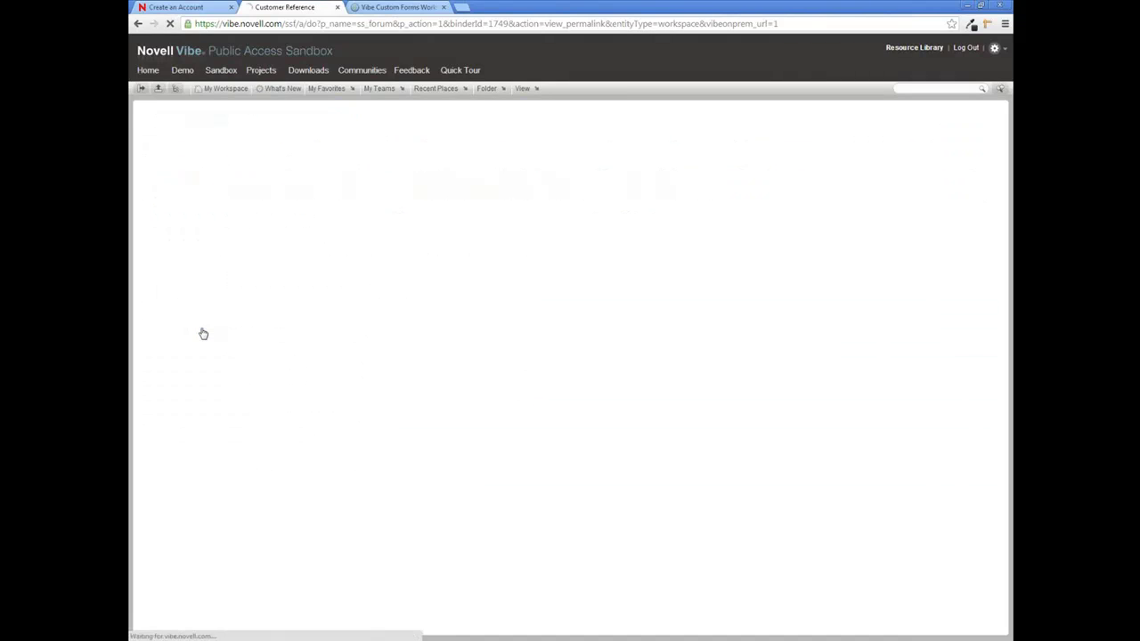
scroll(427, 163, down, 1)
scroll(427, 163, down, 3)
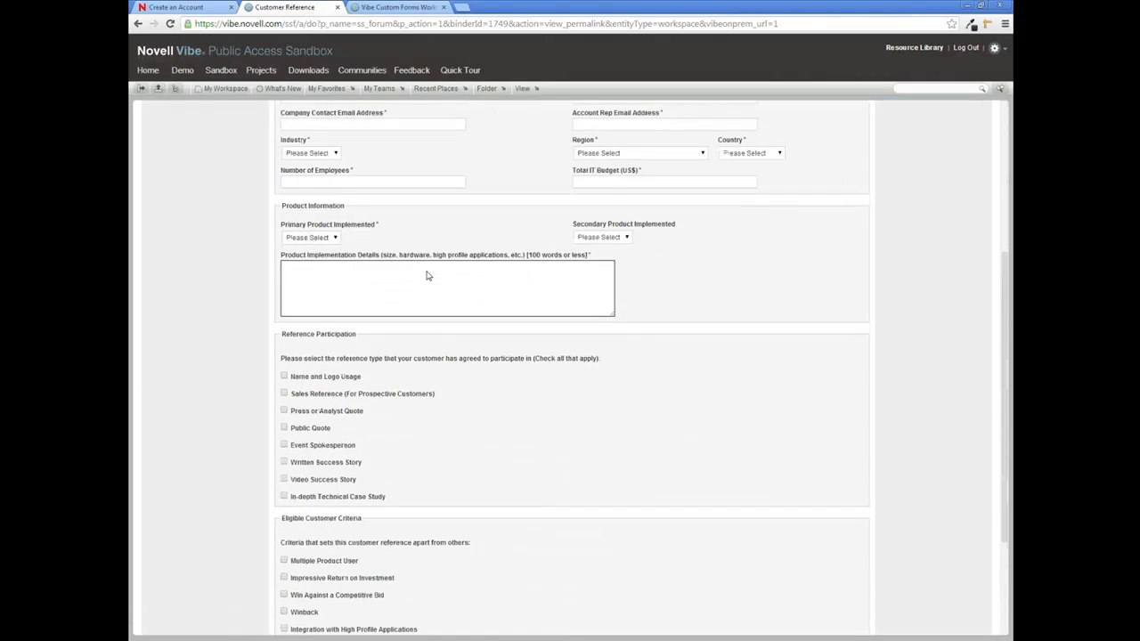
scroll(429, 273, up, 4)
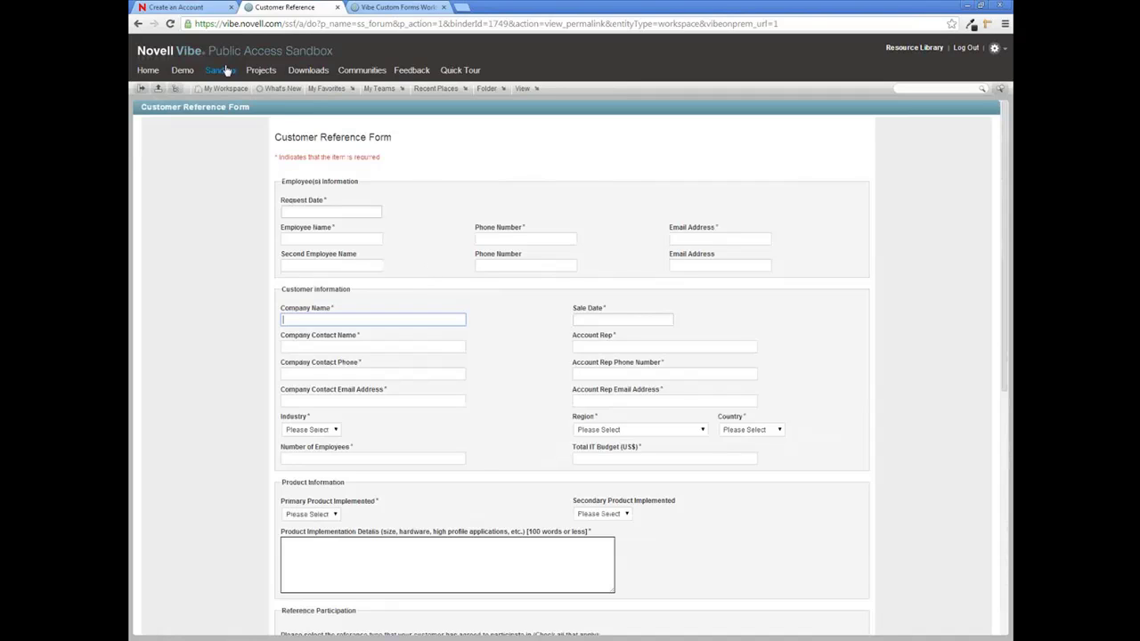
Step: Explore the Public Access Projects area, including its Community and Beta Workspaces, and return to the home page
click(258, 70)
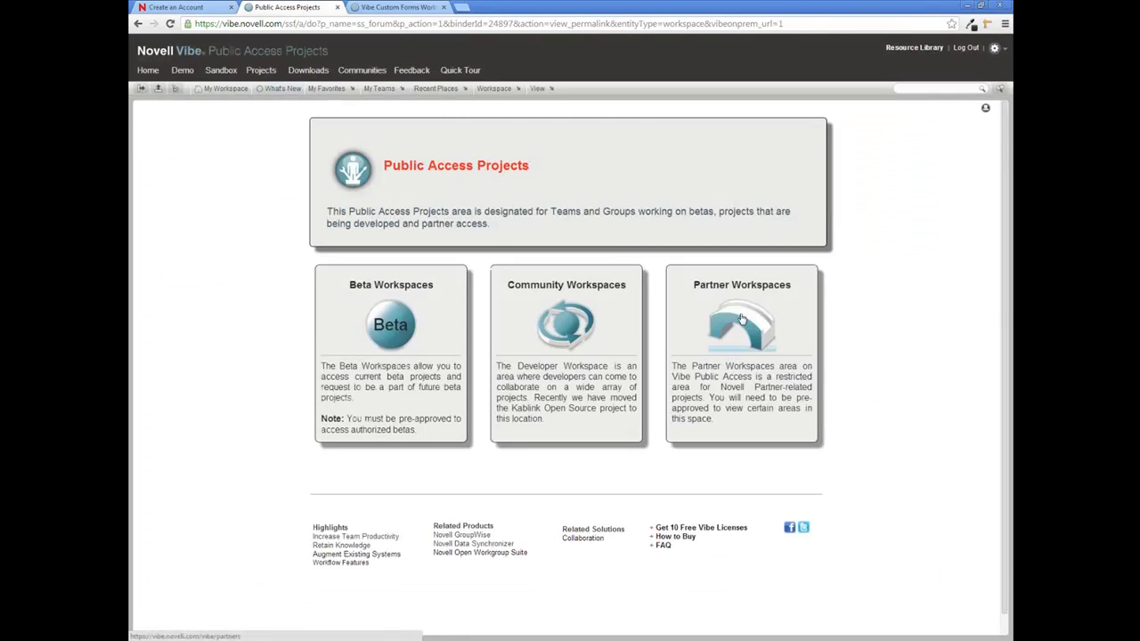
click(554, 321)
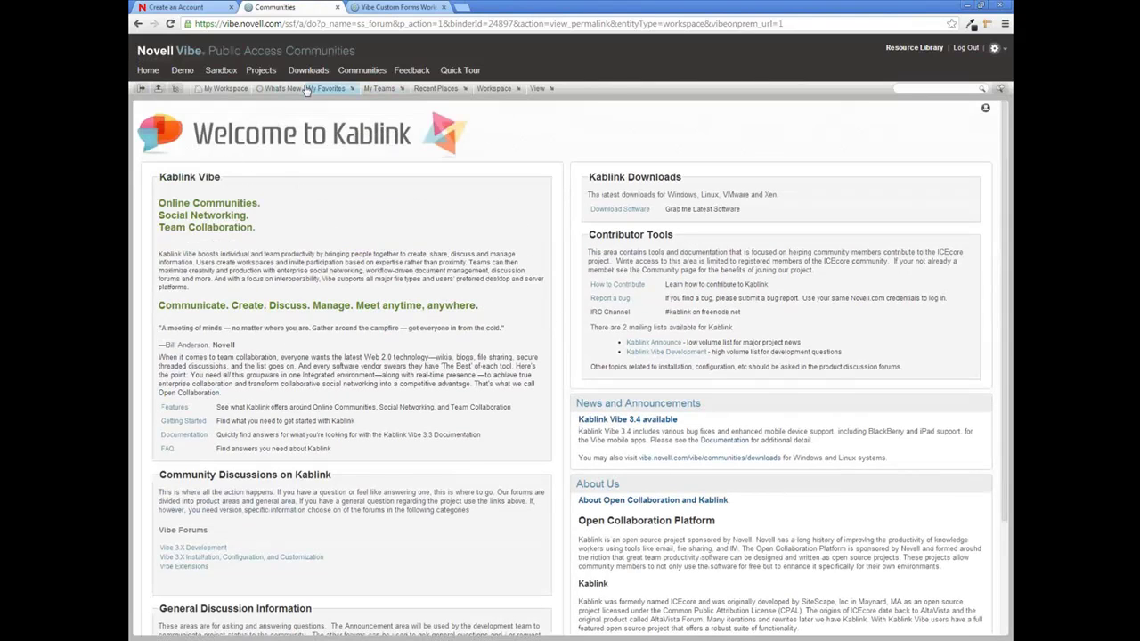
click(254, 73)
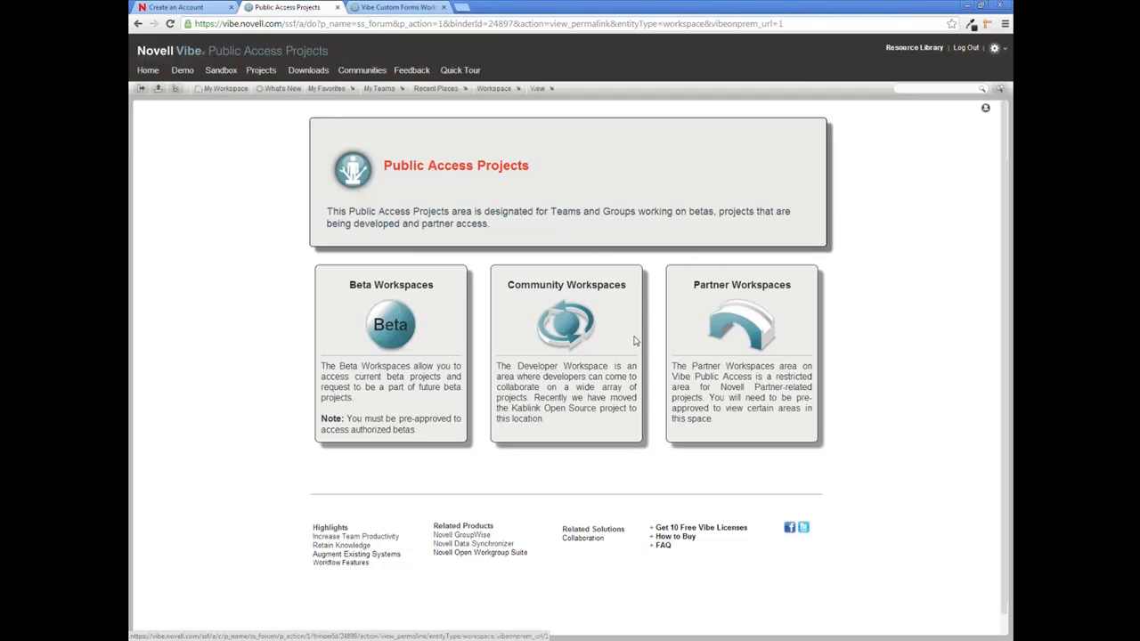
click(399, 331)
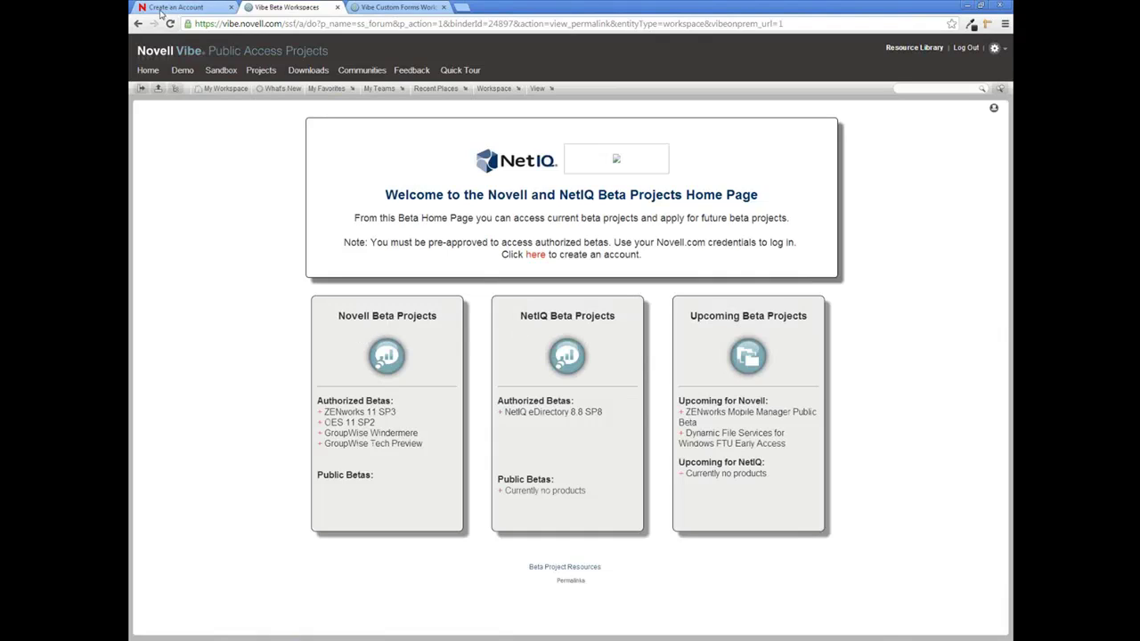
click(148, 71)
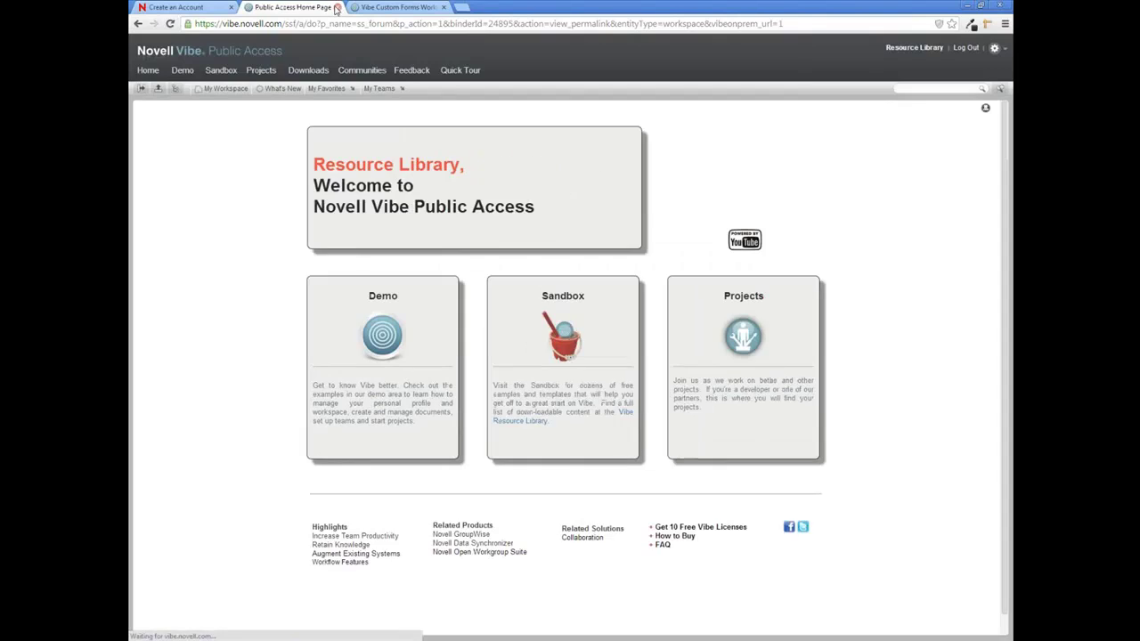
Step: Close the Public Access home page and check the folder tree of the Vibe Custom Forms Workspace
click(337, 7)
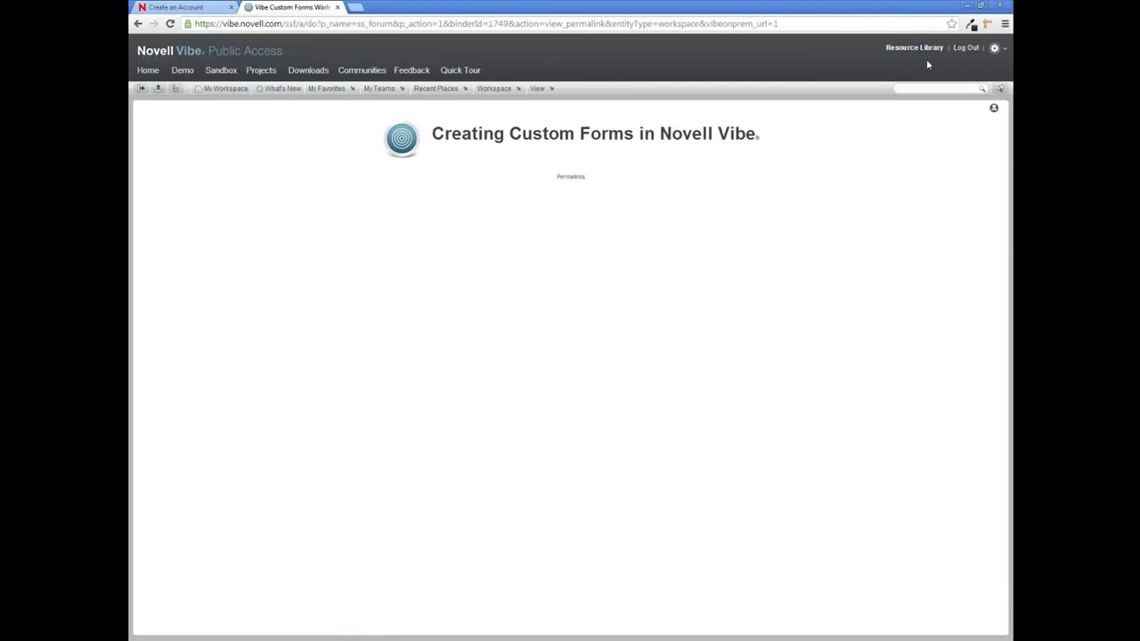
click(141, 90)
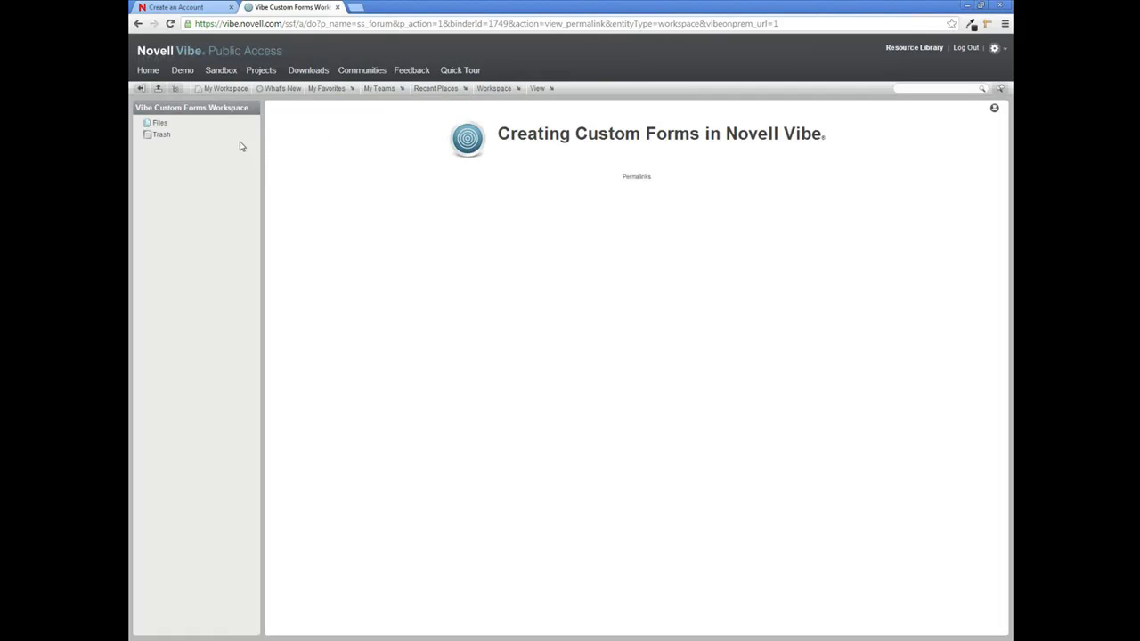
click(177, 122)
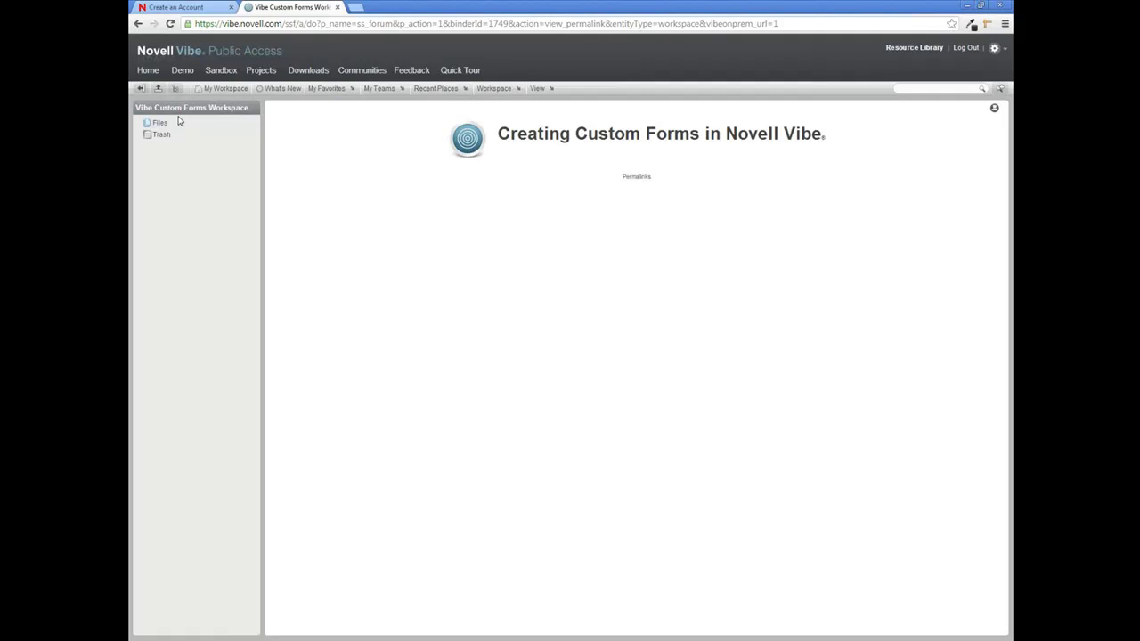
click(191, 110)
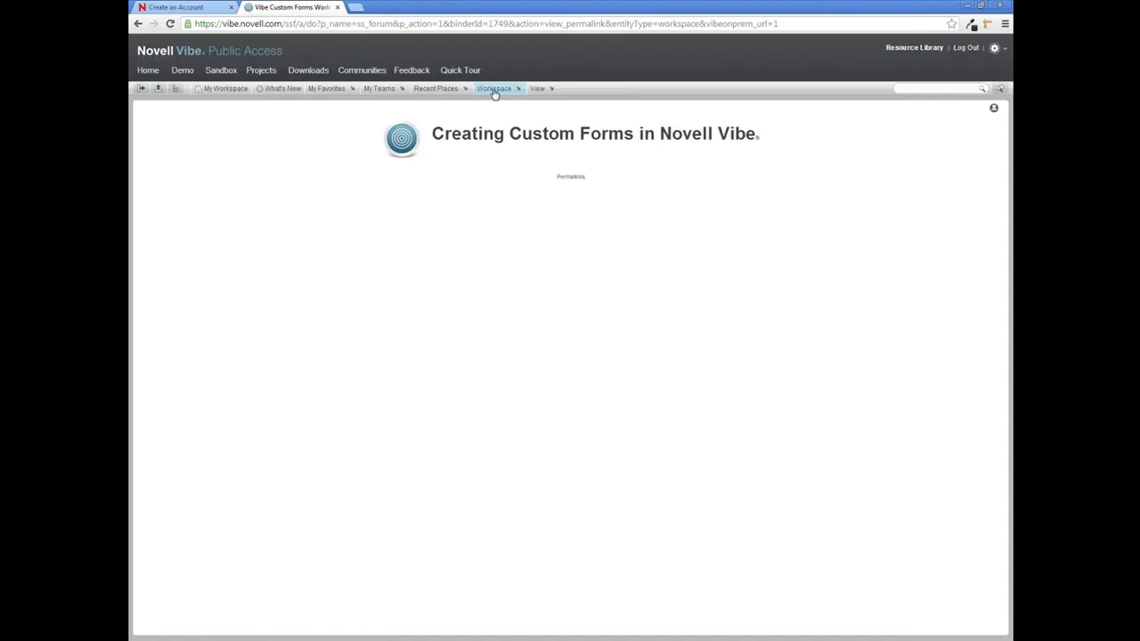
Step: Open the form and view designers for the Vibe Custom Forms Workspace and start a new entry definition
click(495, 92)
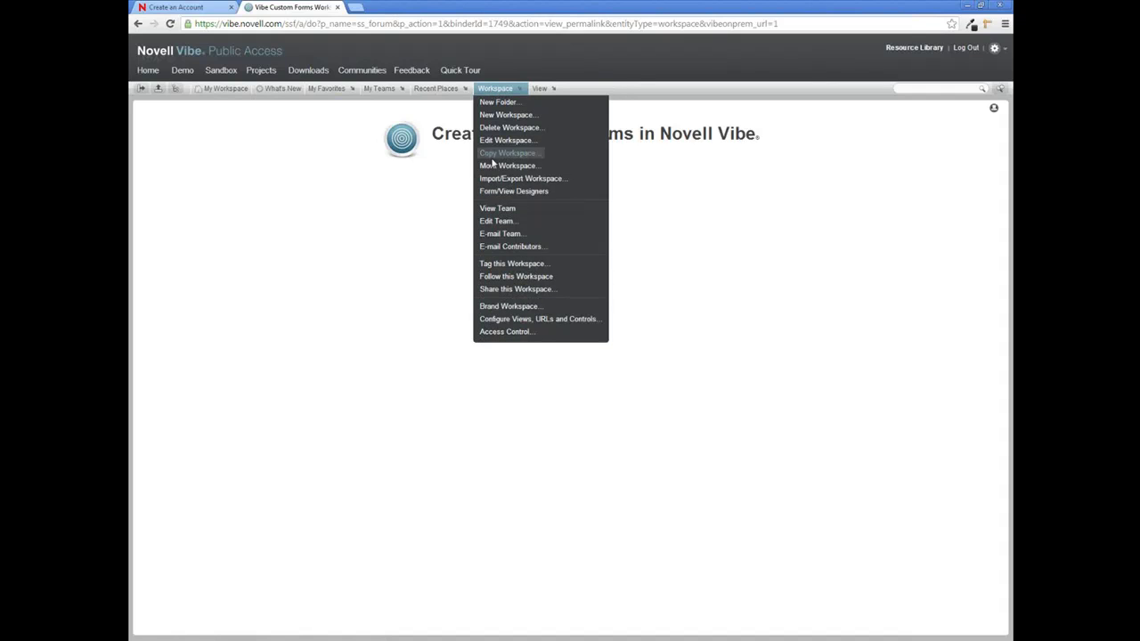
click(498, 195)
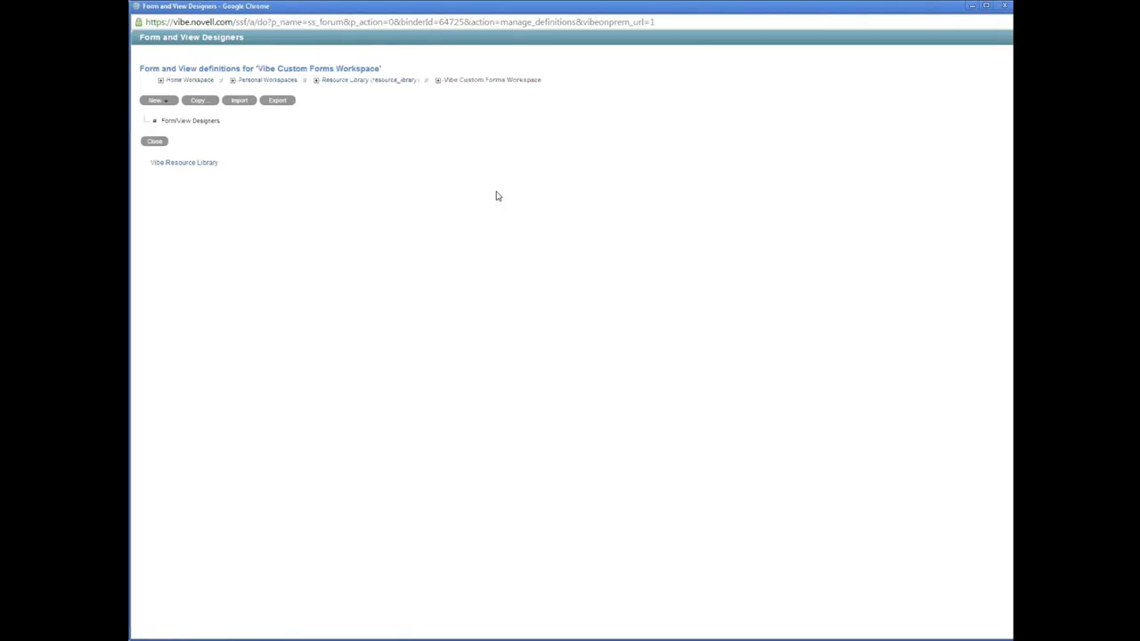
click(162, 106)
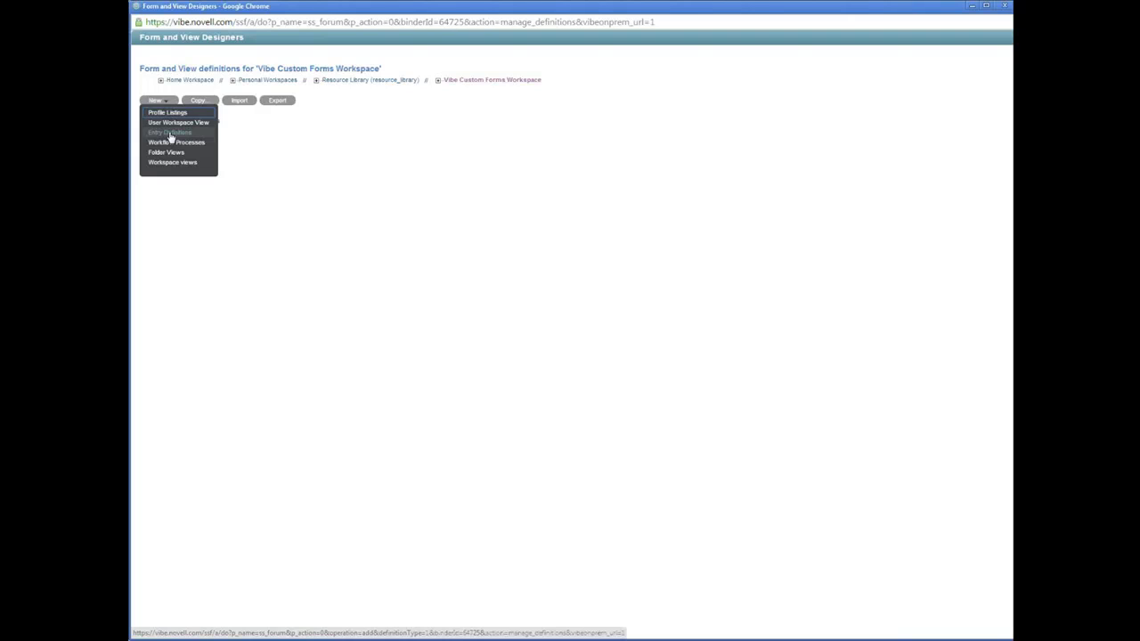
click(170, 136)
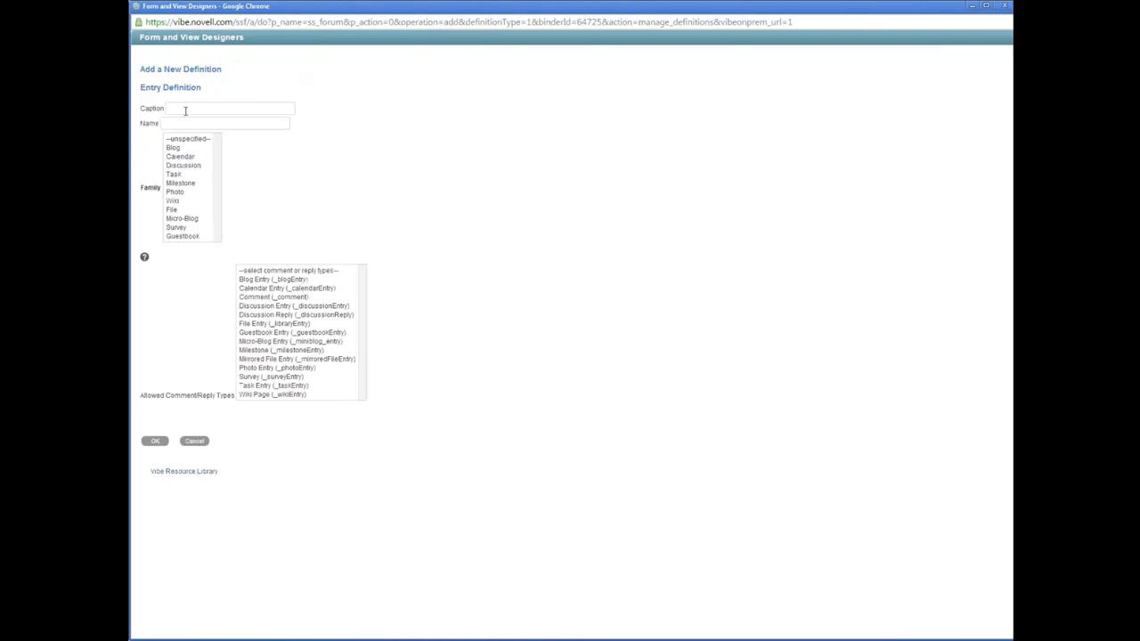
Step: Set the caption of the new entry definition to "IT Project Request"
click(185, 109)
text(IT Pr)
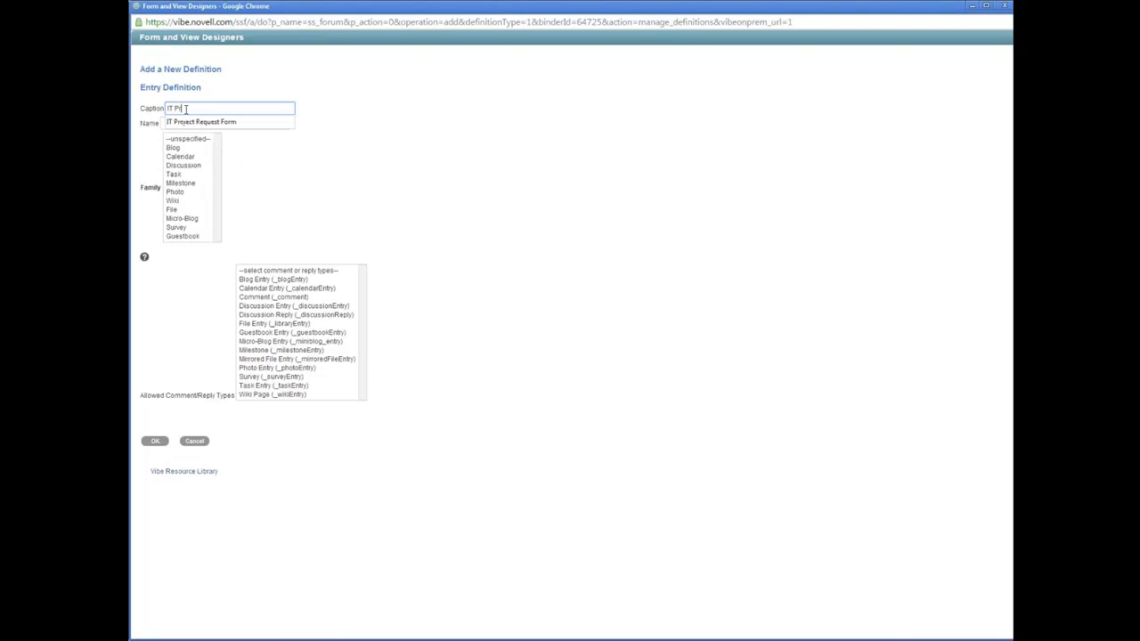
text(oject Request)
key(Tab)
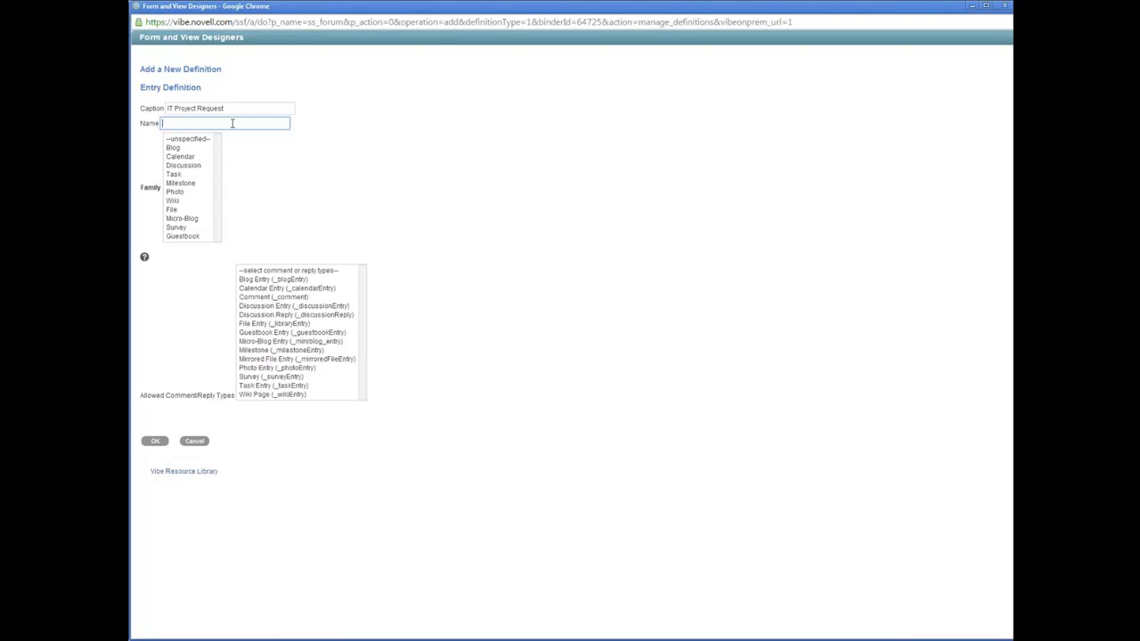
Step: Set the definition's name to it_project_request and create it with Comment (_comment) as the allowed reply type
text(it)
text(roject_)
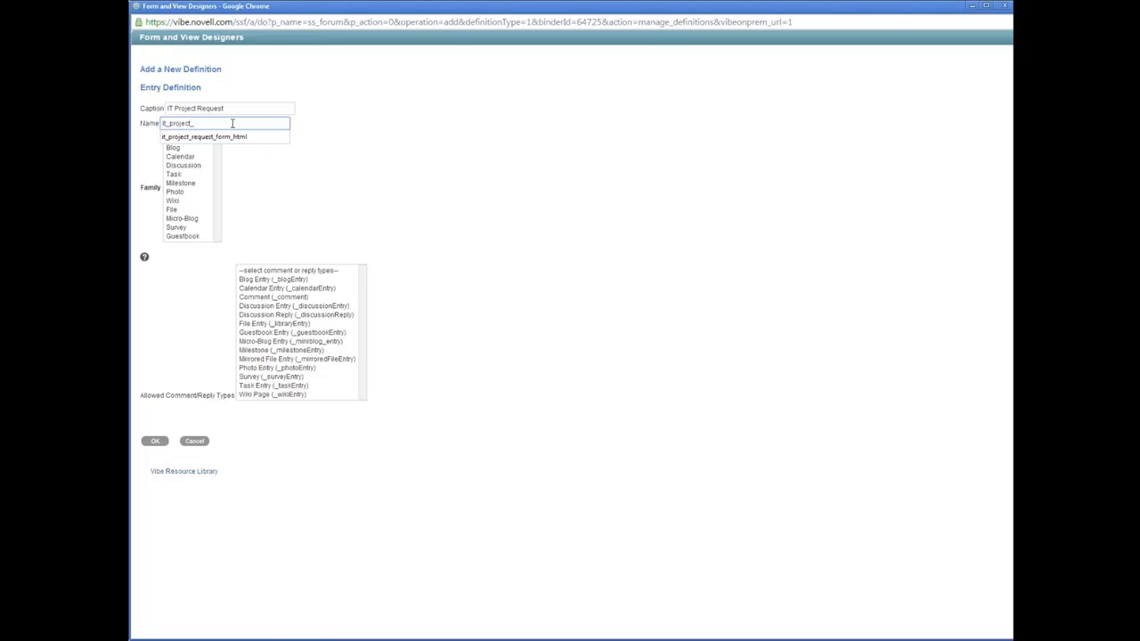
text(reqeust)
key(BackSpace)
key(BackSpace)
key(BackSpace)
key(BackSpace)
text(uest)
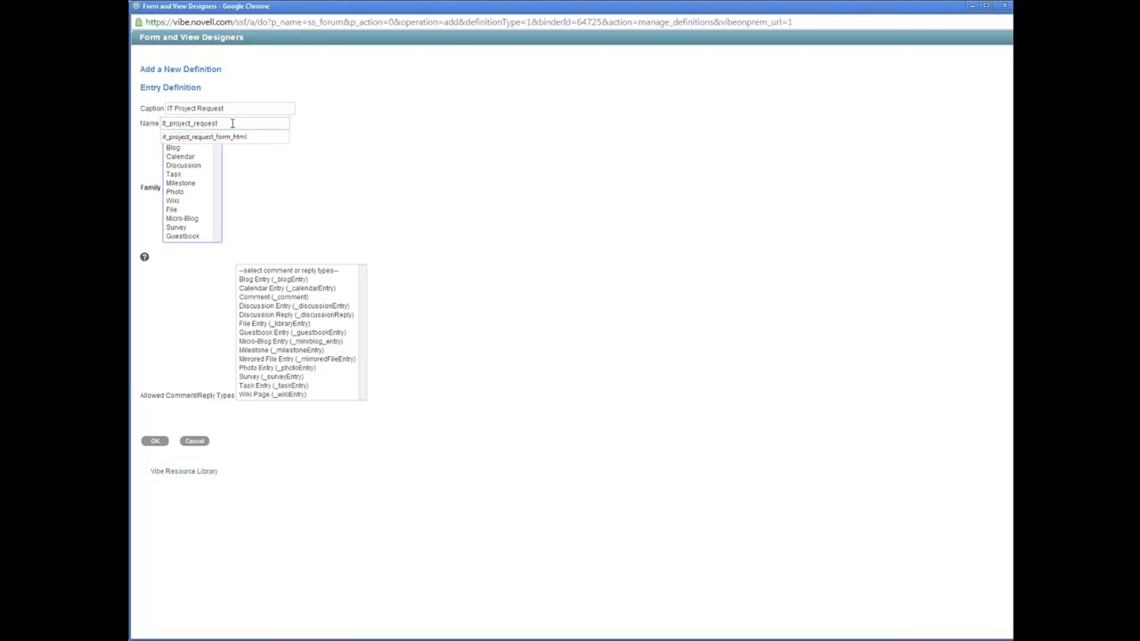
key(Escape)
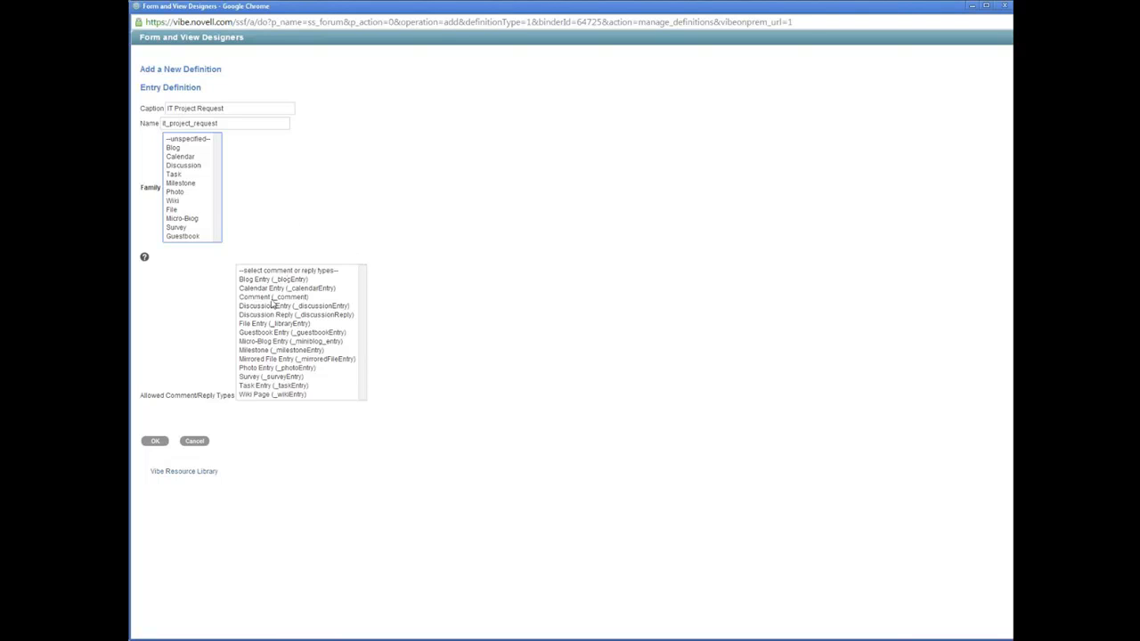
click(267, 297)
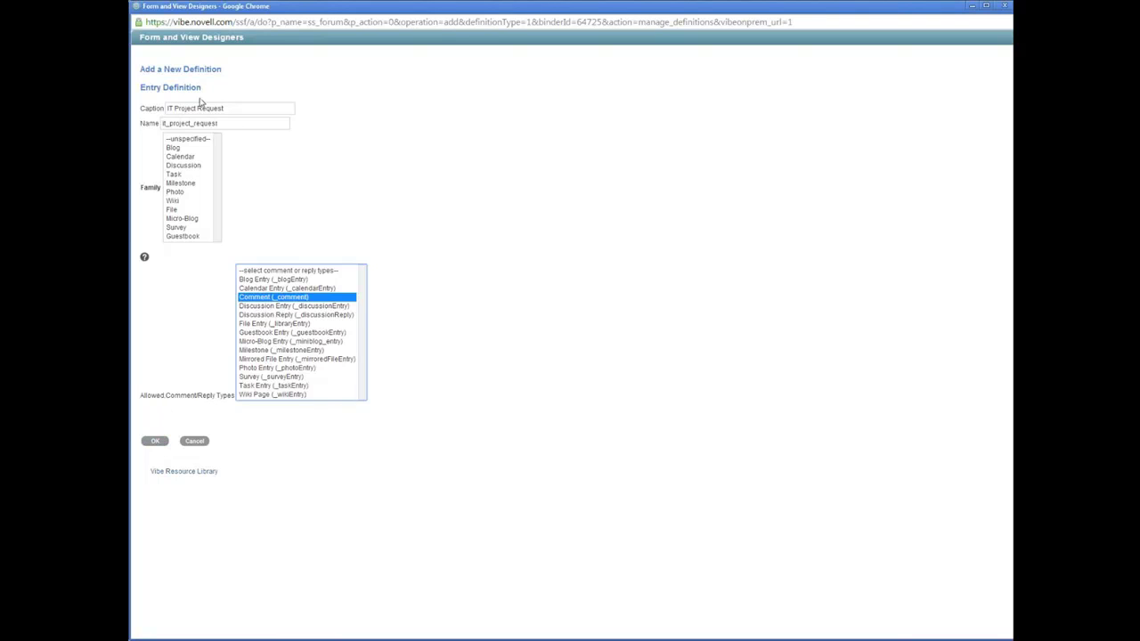
click(165, 438)
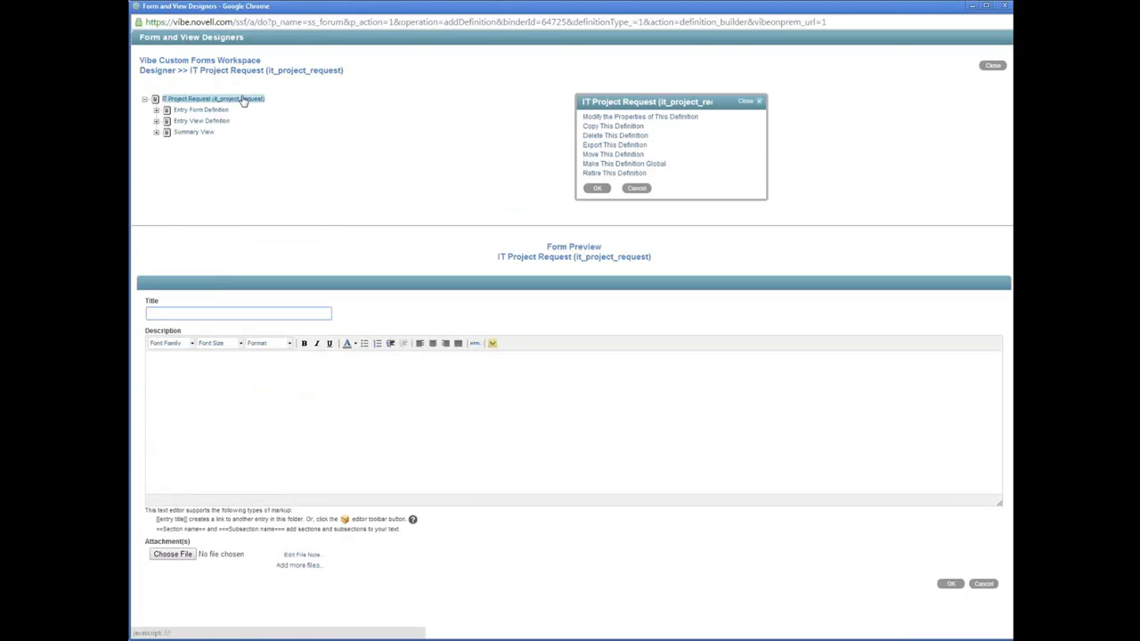
Step: Close the definition's designer and reopen IT Project Request from the workspace's entry definitions
click(992, 66)
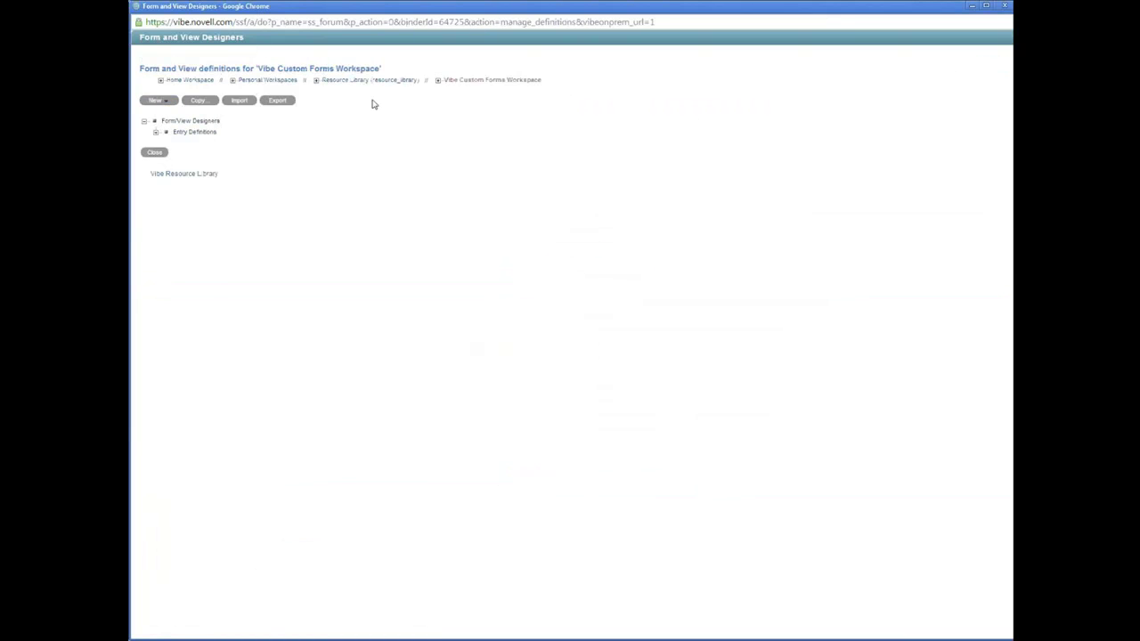
click(156, 133)
click(206, 146)
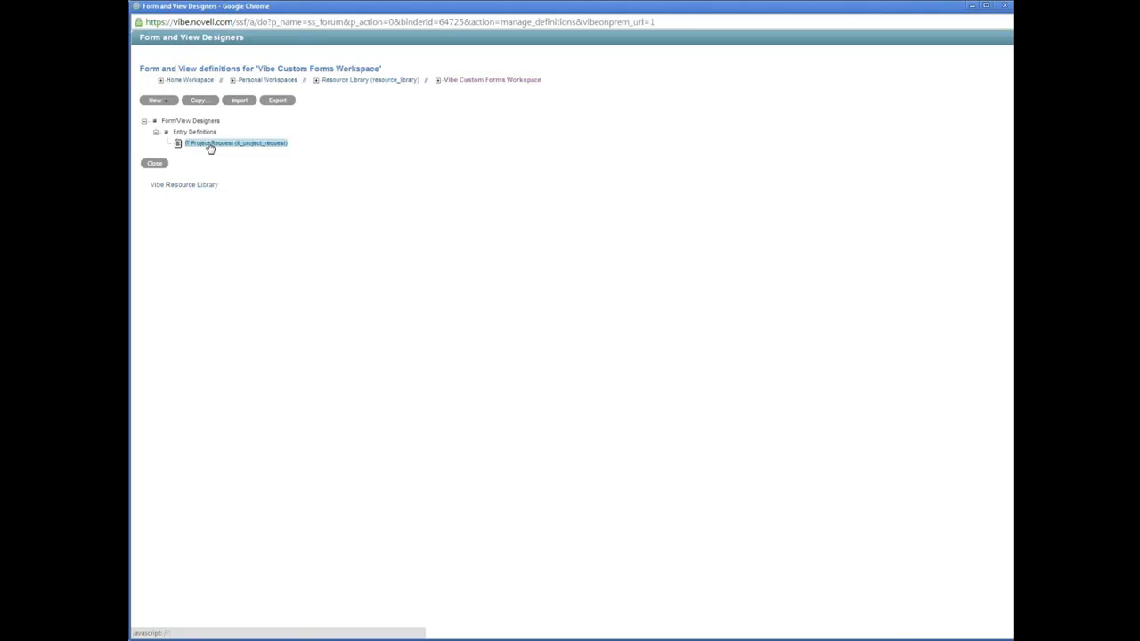
click(210, 148)
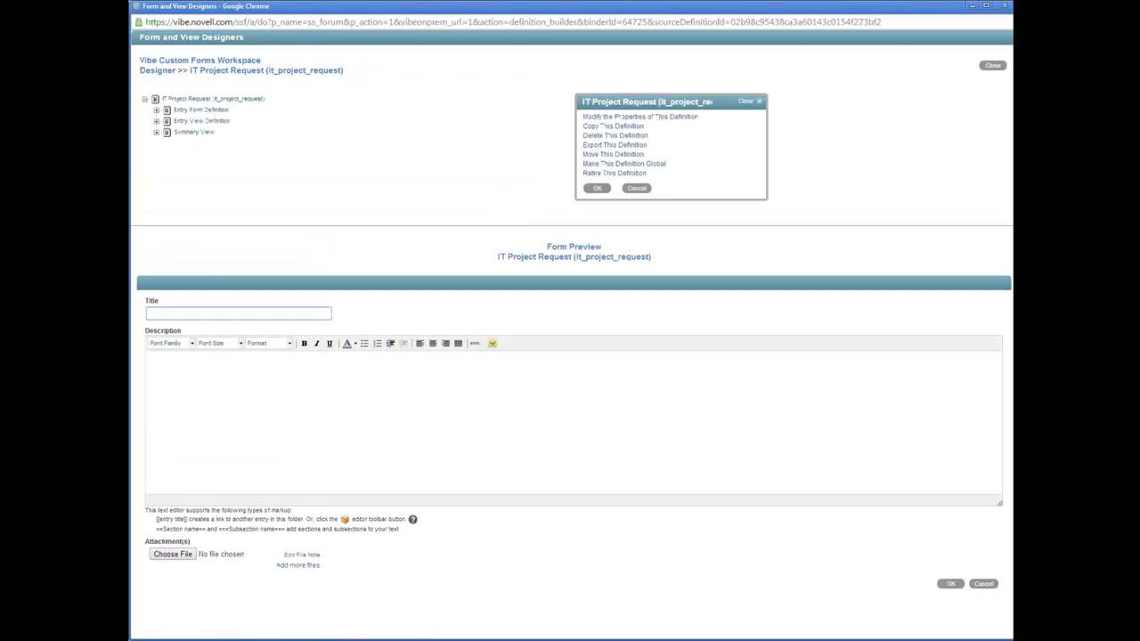
Step: Switch to the Vibe Custom Forms Workspace browser window and return to the IT Project Request designer
click(227, 638)
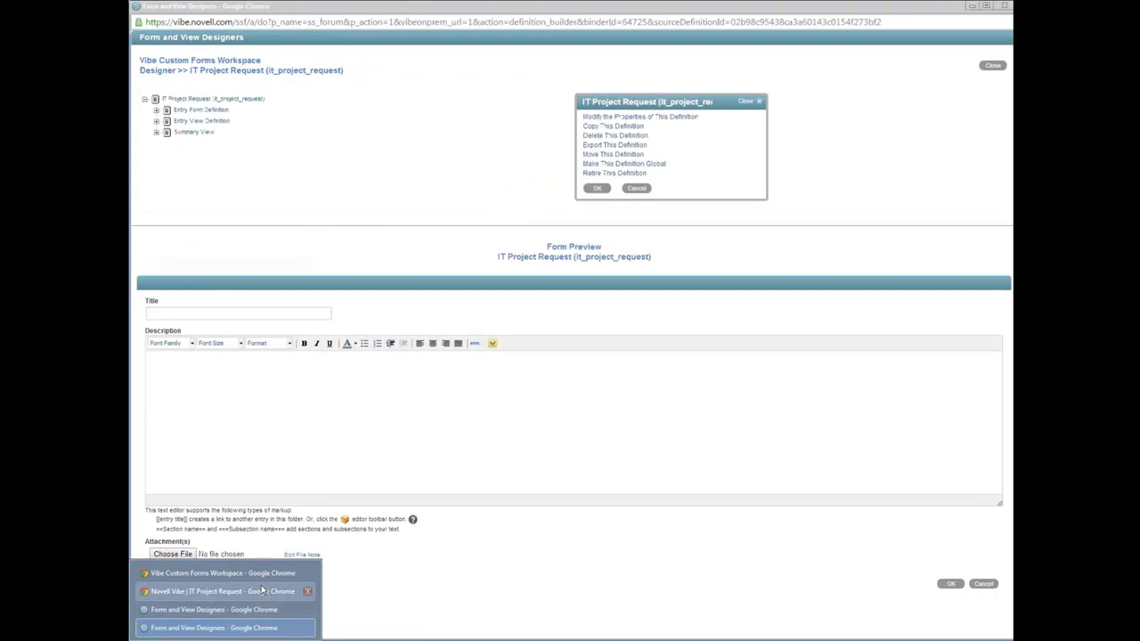
click(253, 575)
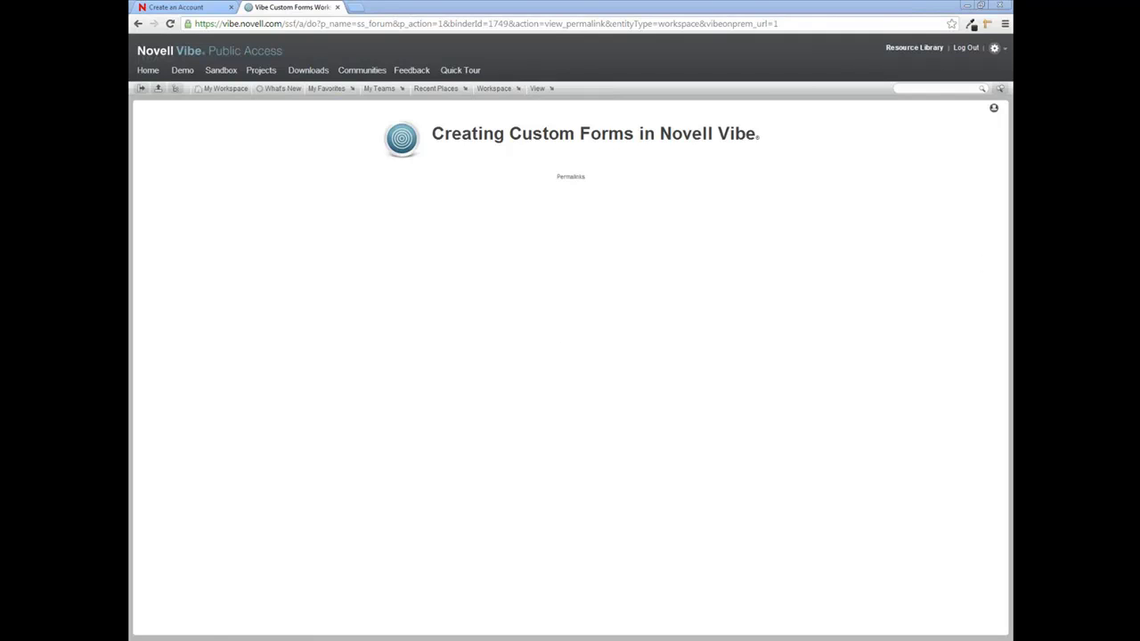
click(218, 626)
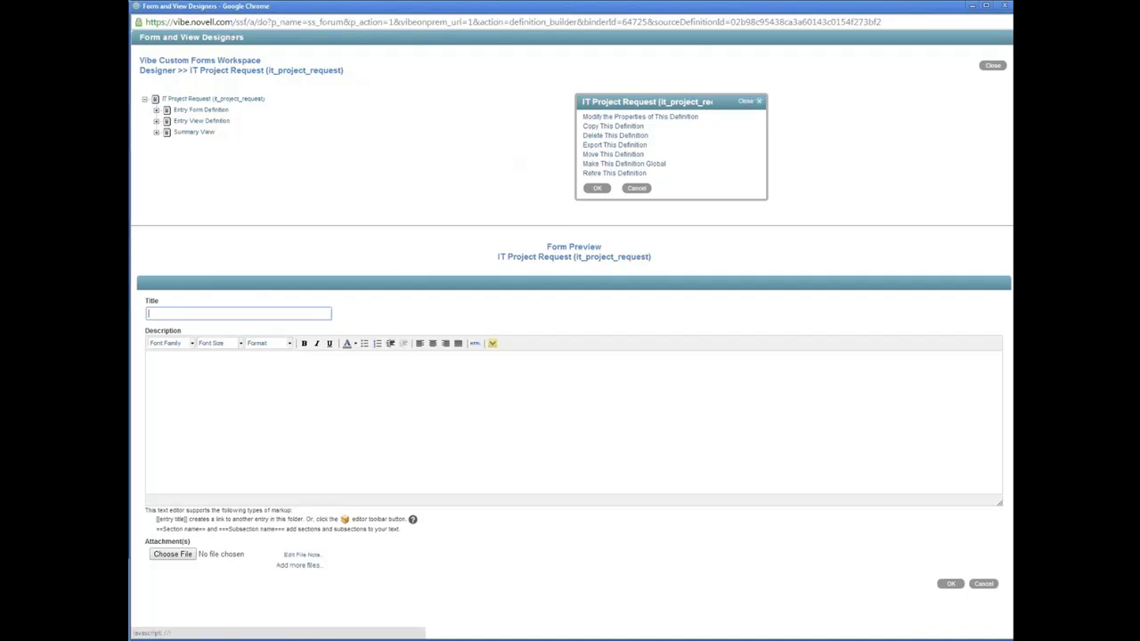
click(179, 640)
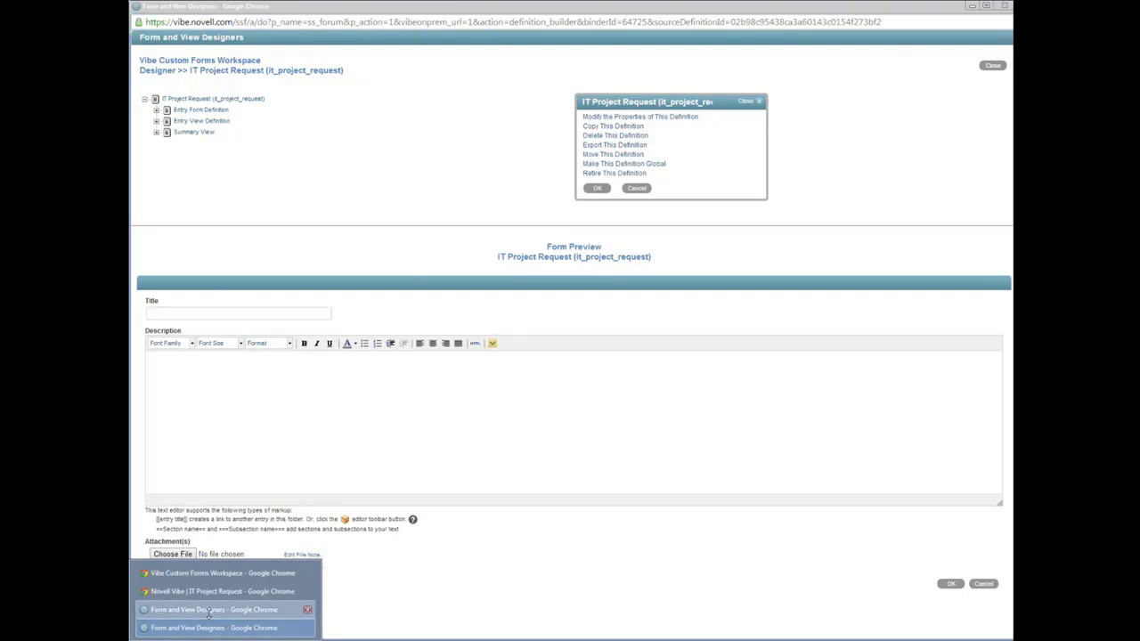
click(209, 612)
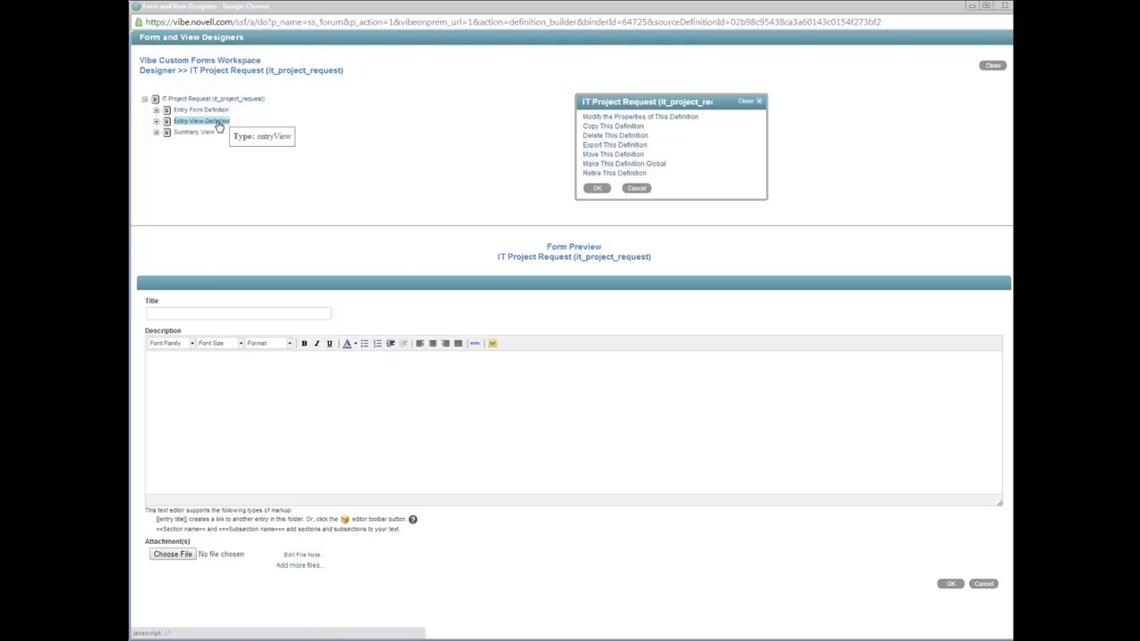
Step: Expand the entry form's elements and change the Title element's caption to "Project Name (Title of Project Requested)"
click(156, 113)
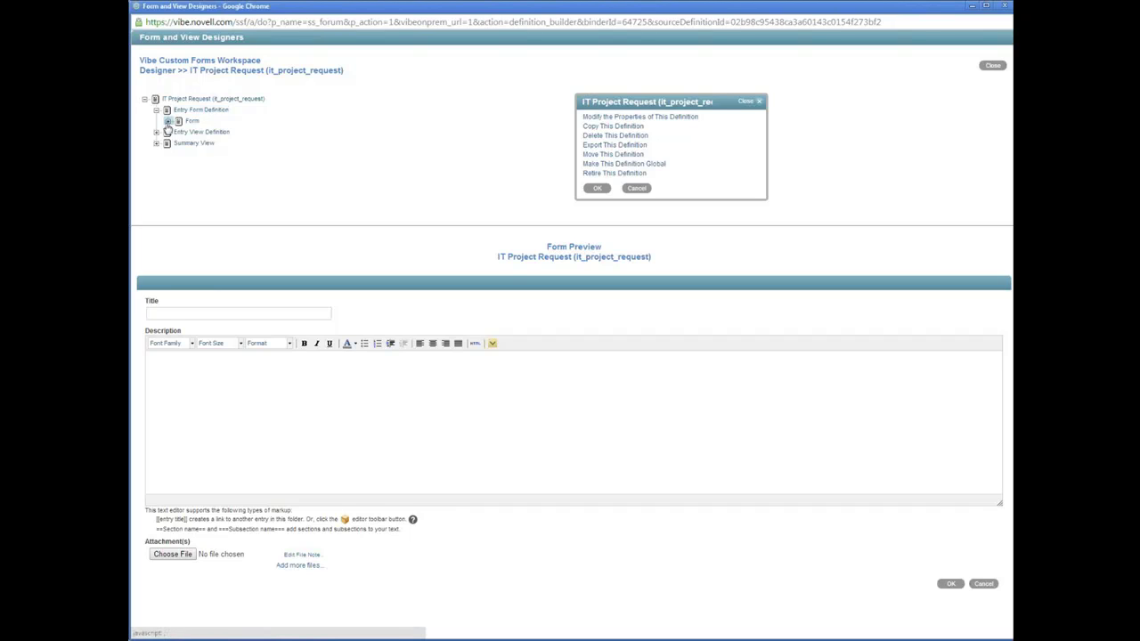
click(167, 121)
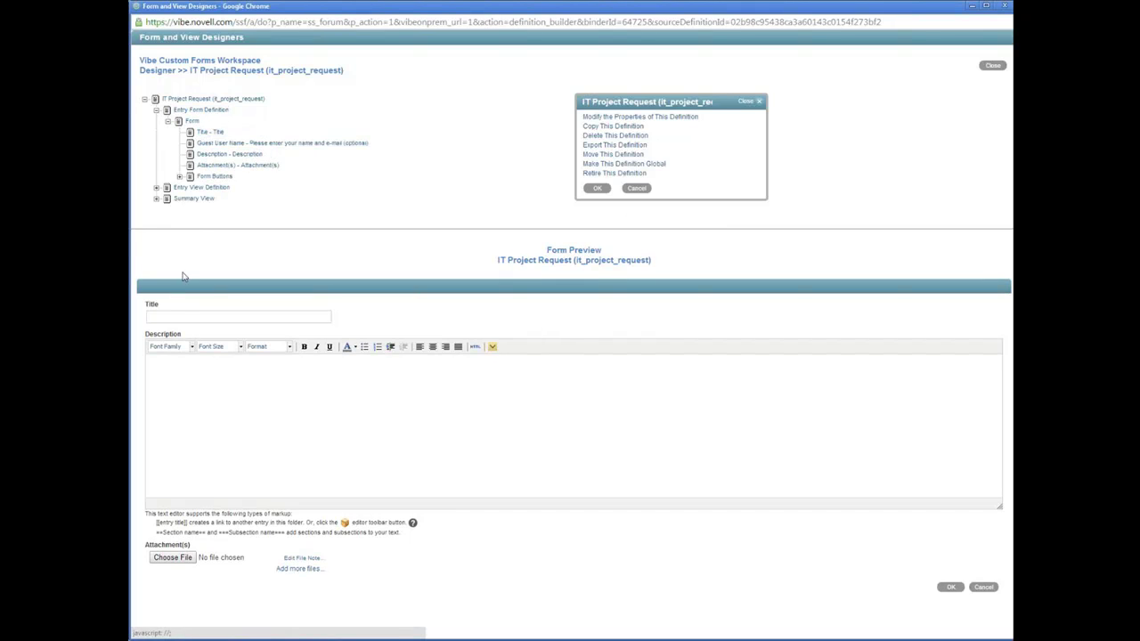
click(213, 133)
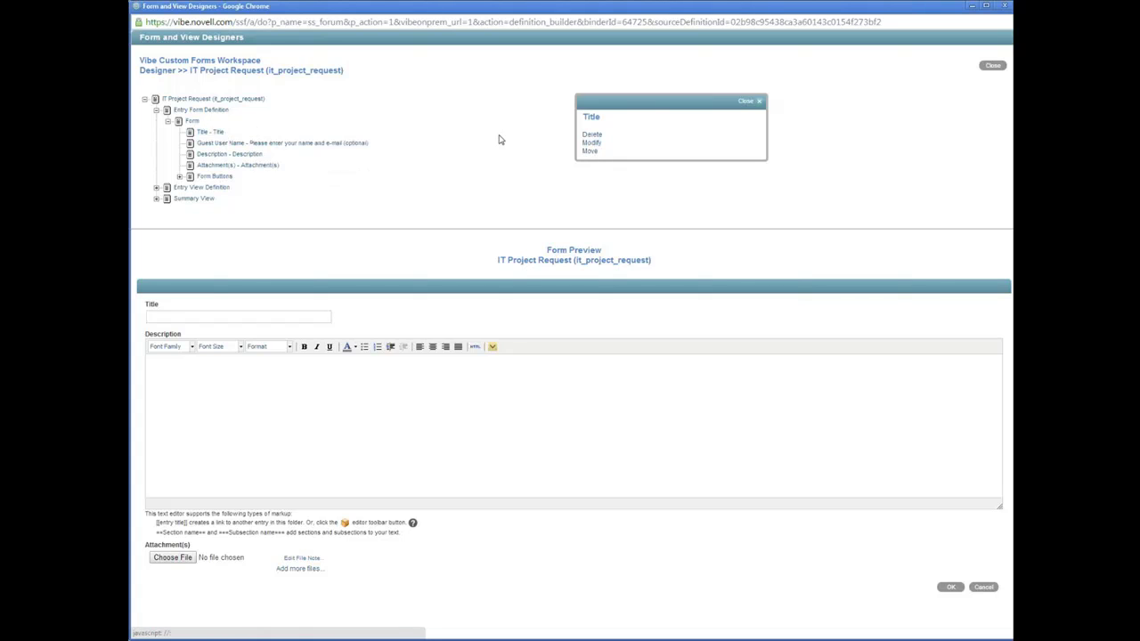
click(592, 143)
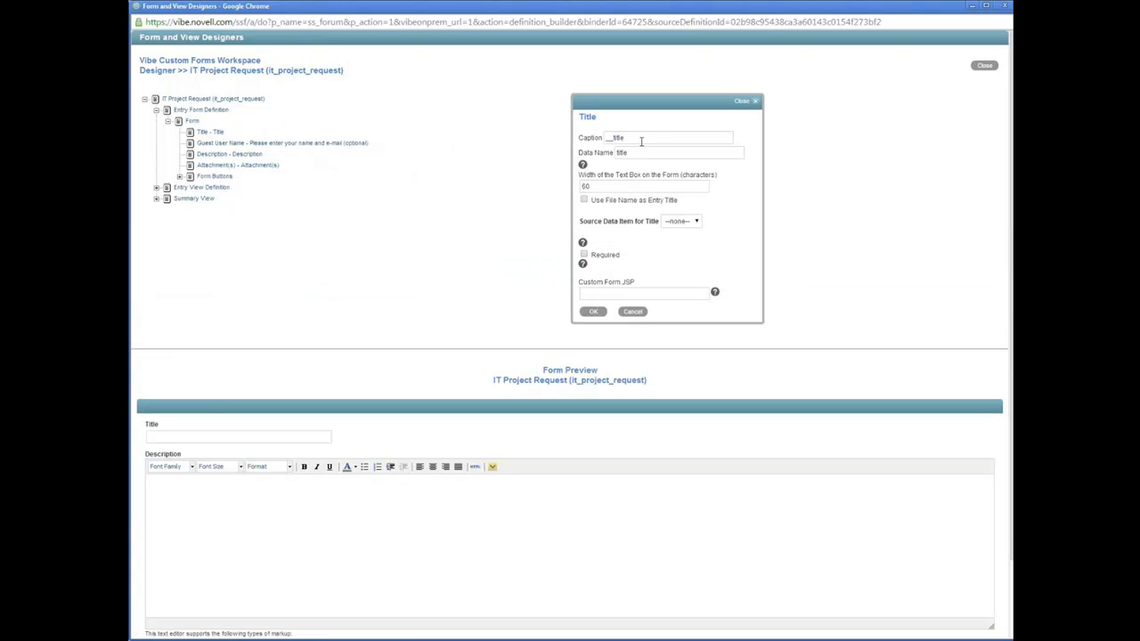
double_click(616, 138)
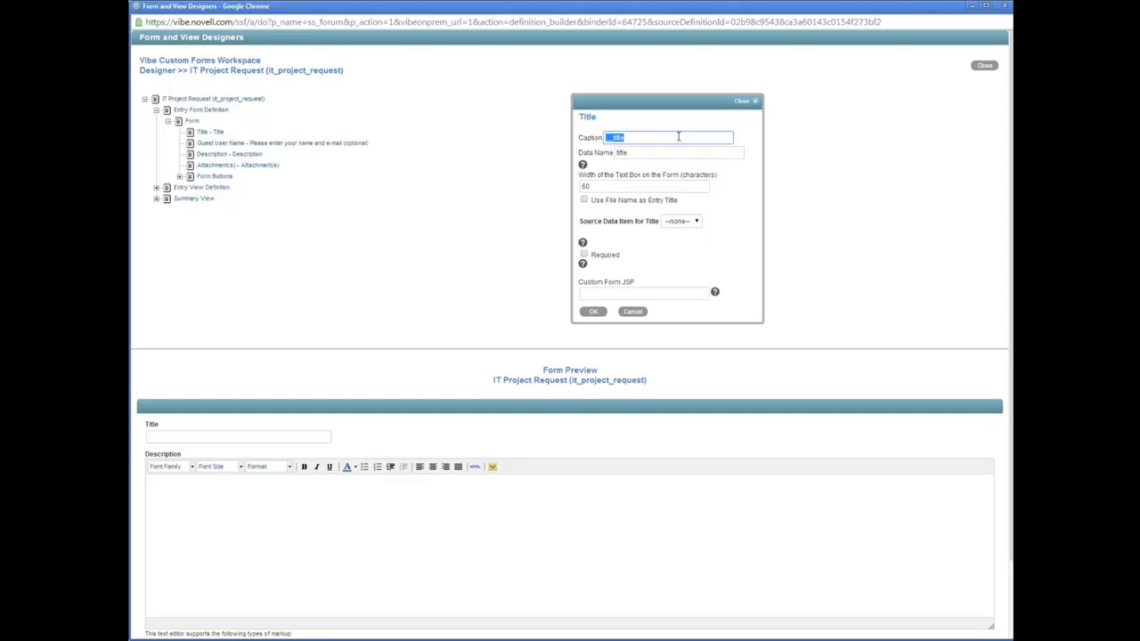
text(Project Name (Title of Project Request)
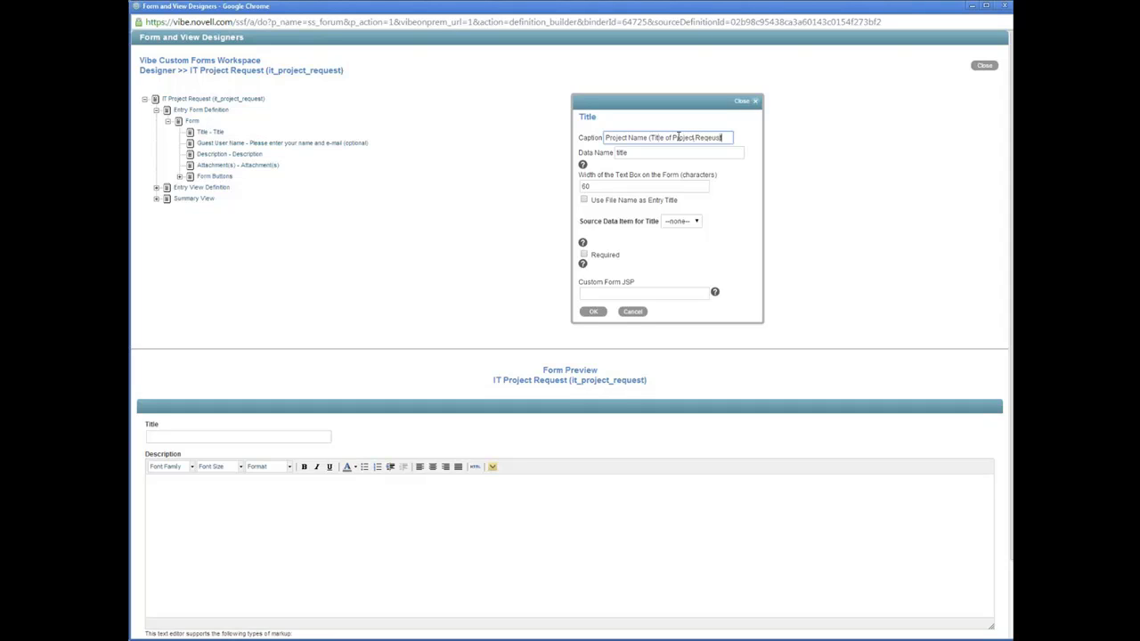
text(uested)
Step: Set the Title element's text box width to 100 characters, make it required, and apply the changes
mouse_move(602, 185)
mouse_down()
mouse_move(568, 188)
mouse_move(584, 190)
mouse_up()
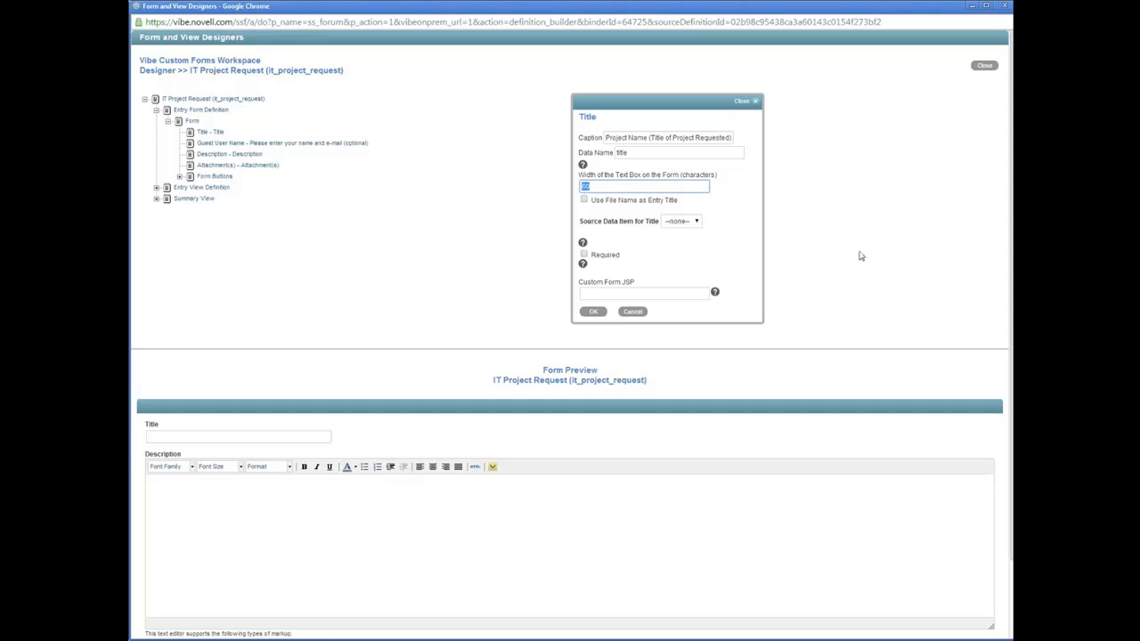
text(100)
click(584, 254)
click(595, 314)
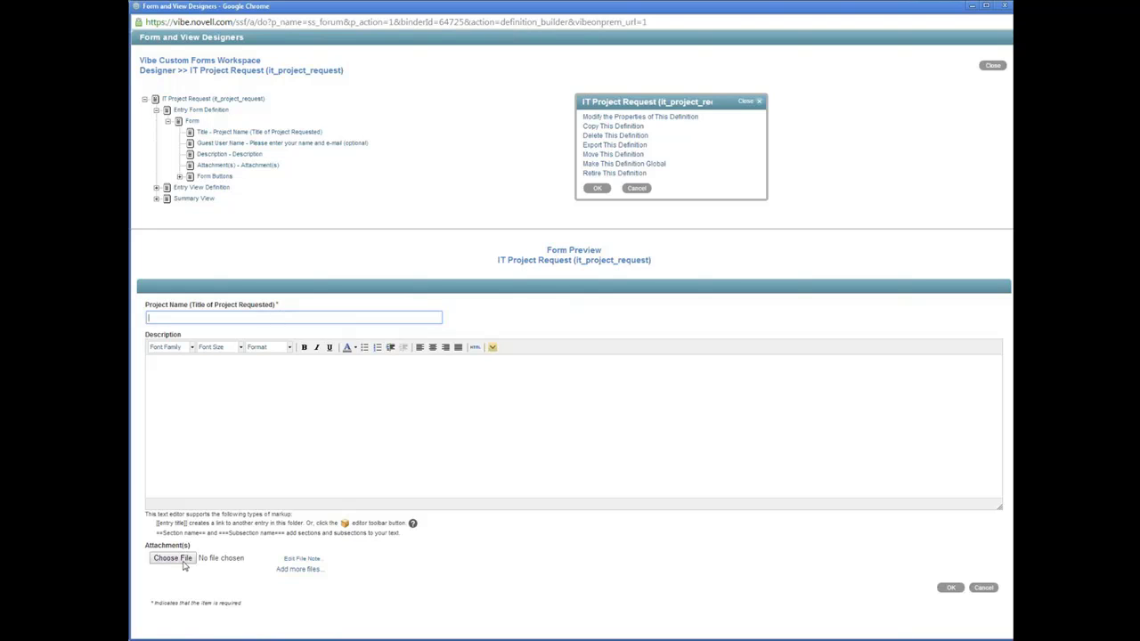
click(274, 316)
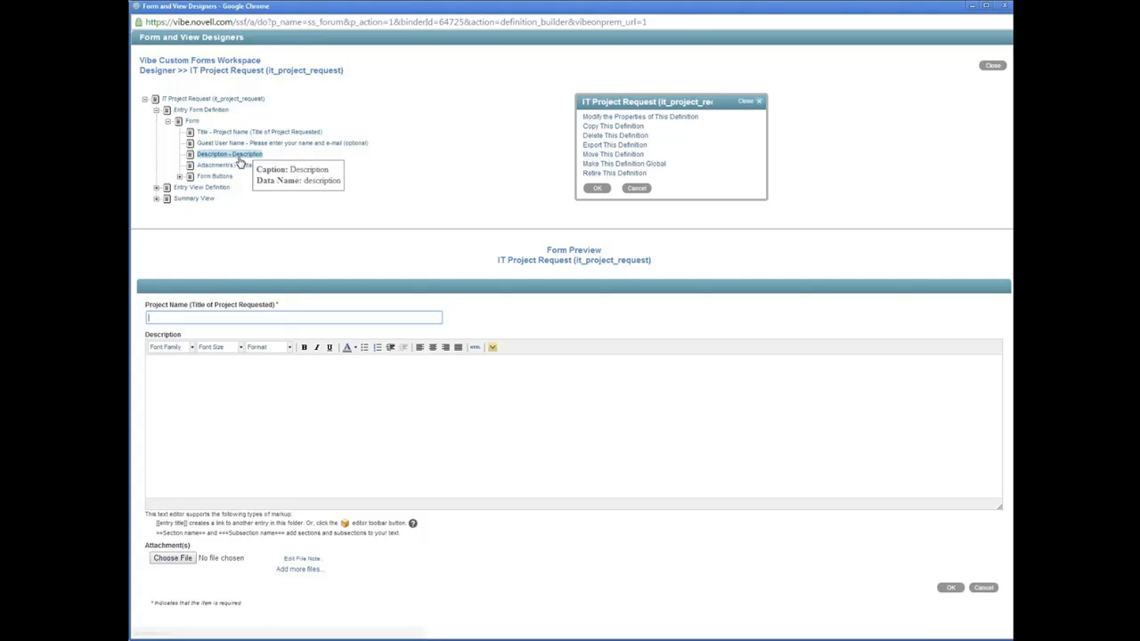
click(223, 158)
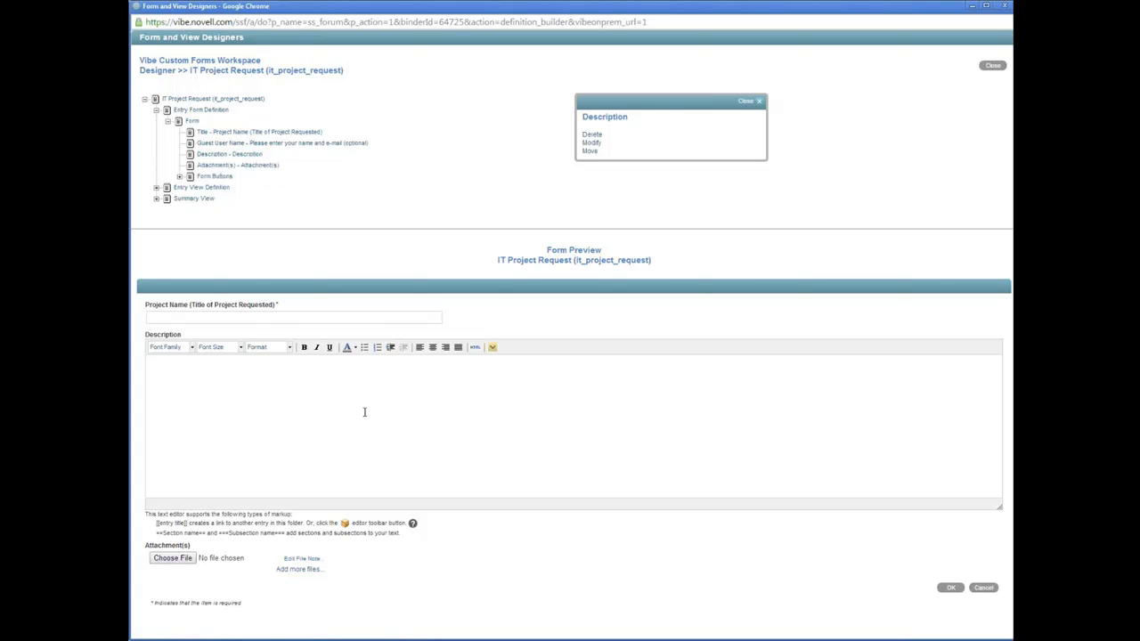
click(590, 145)
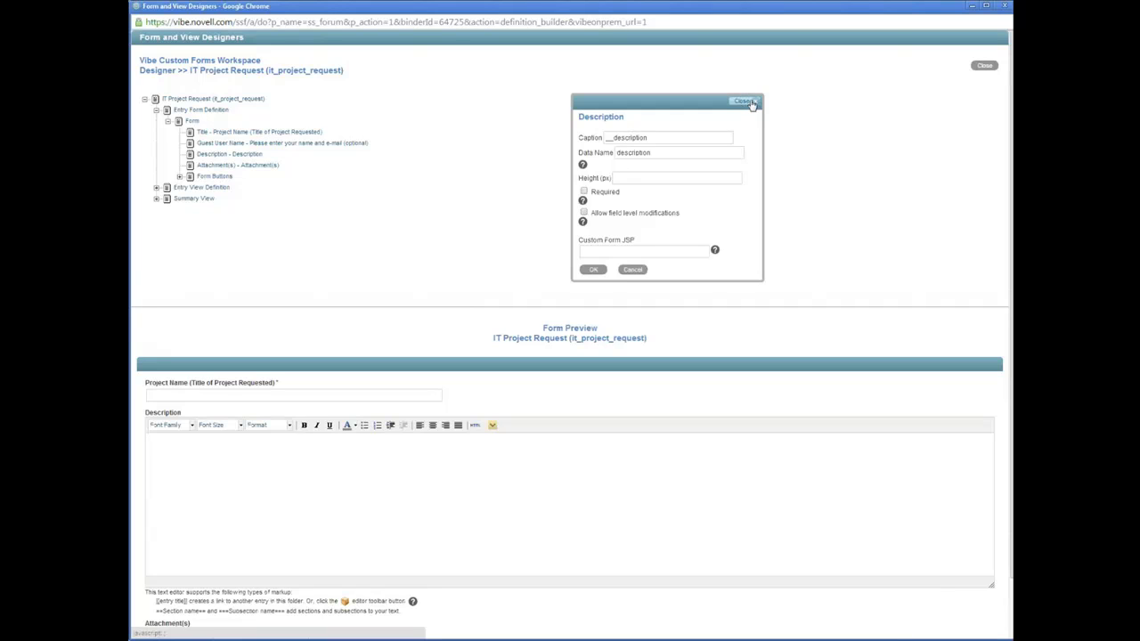
click(753, 105)
Step: Delete the Description element from the IT Project Request entry form
click(239, 154)
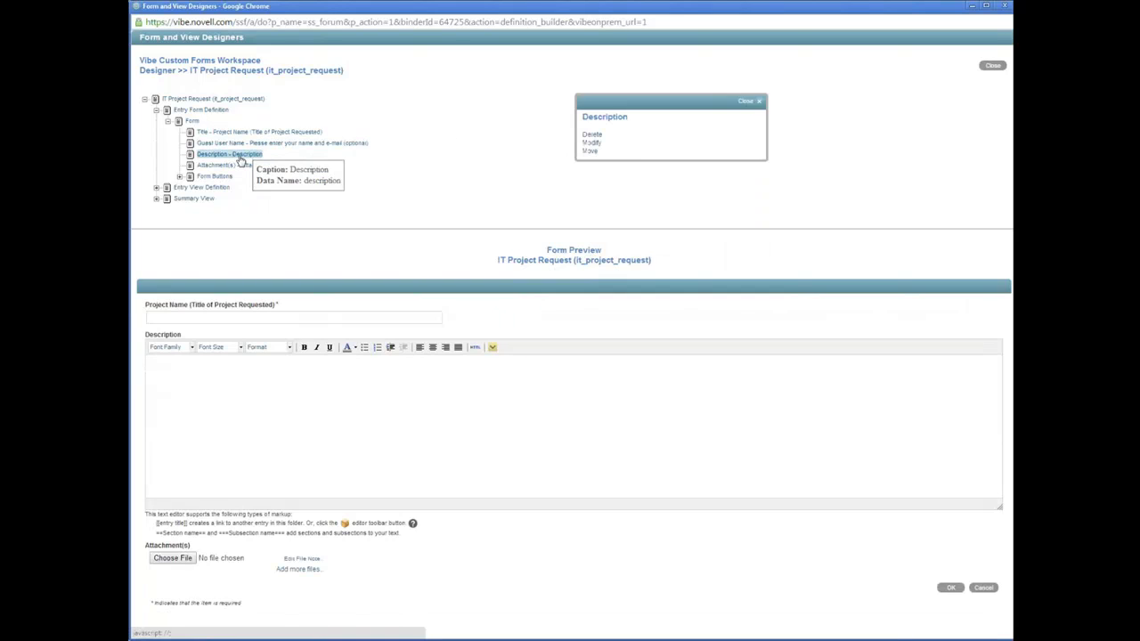
click(593, 134)
click(597, 147)
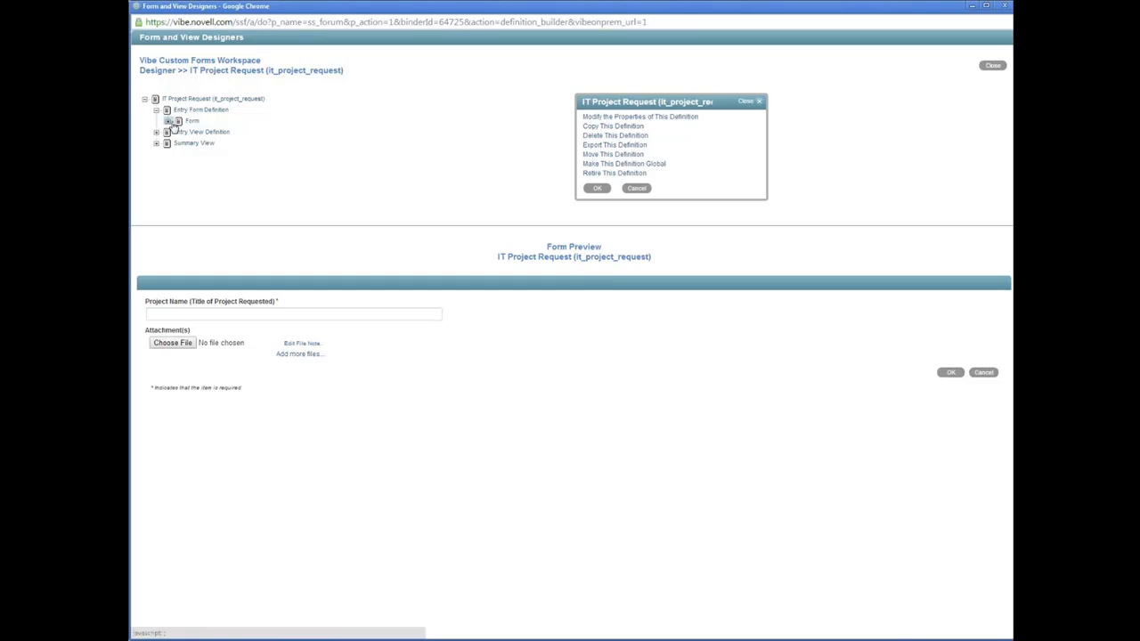
Step: Hide the Attachment(s) element on the IT Project Request entry form and apply the change
click(167, 121)
click(223, 155)
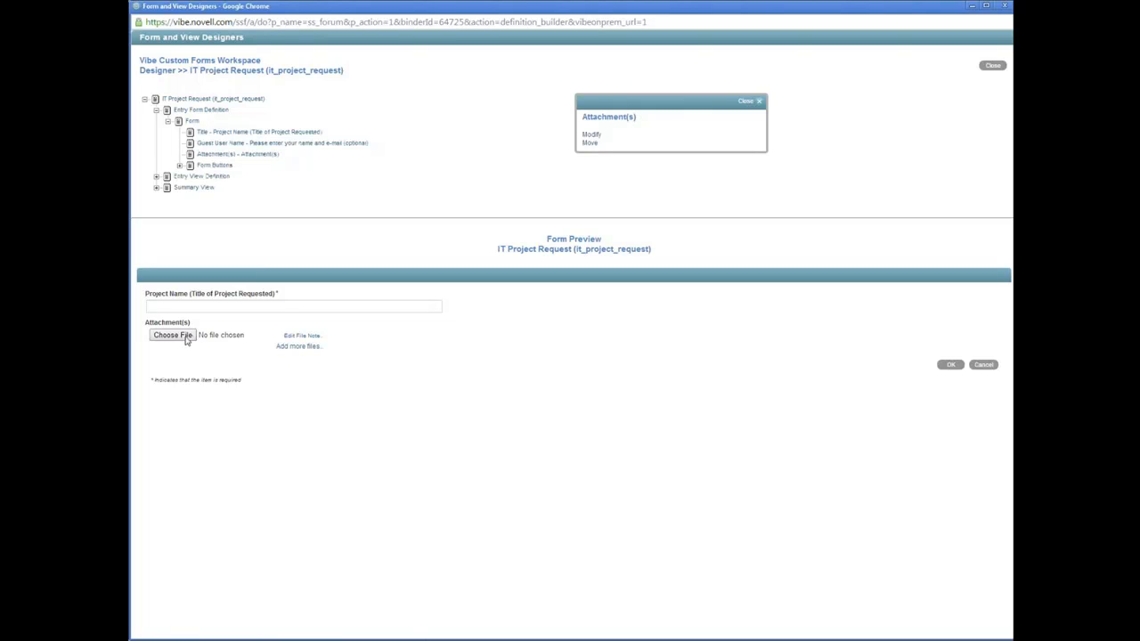
click(591, 133)
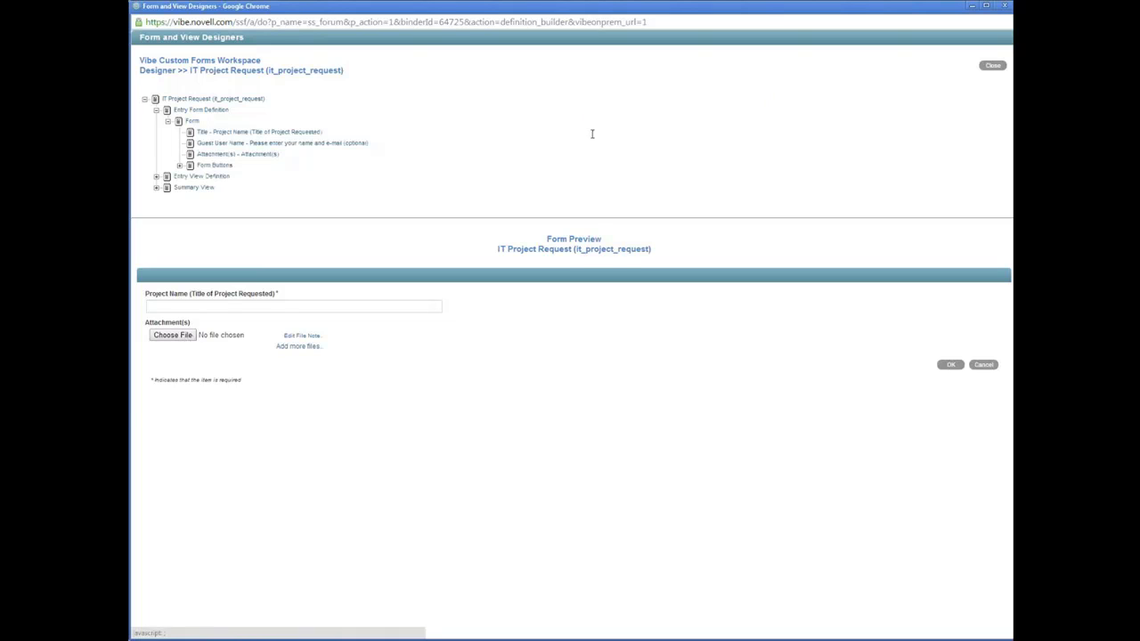
click(587, 256)
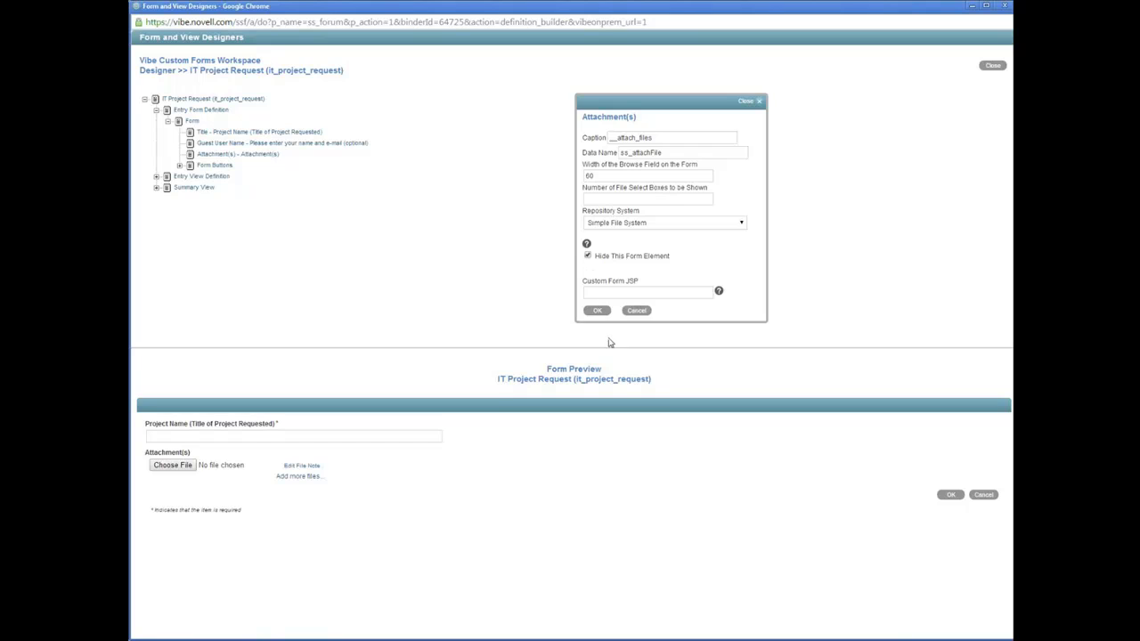
click(596, 310)
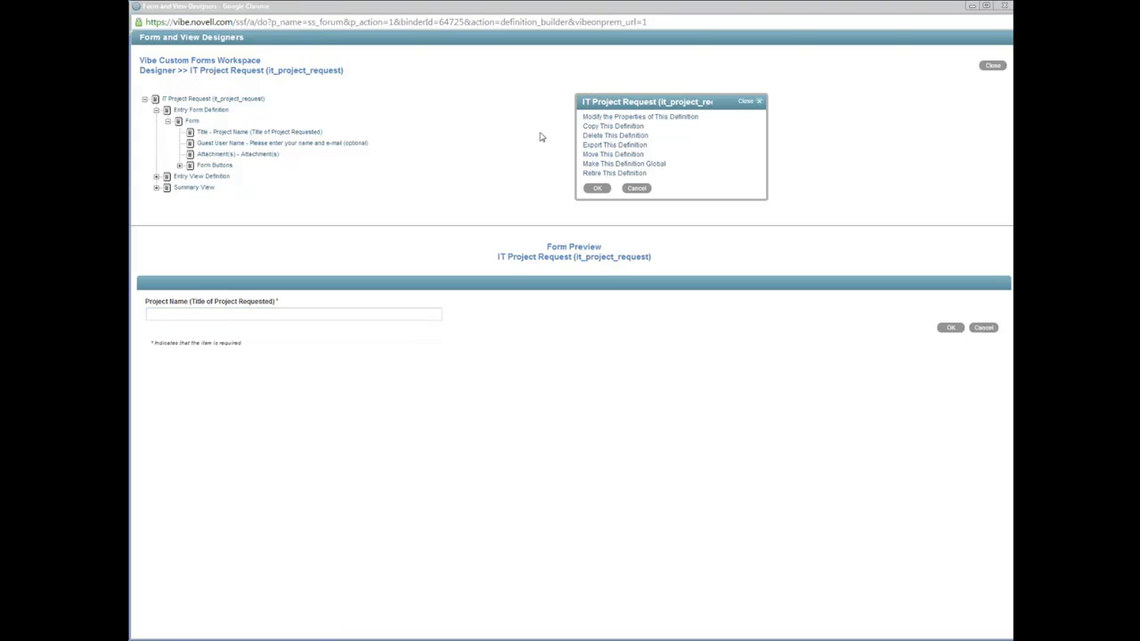
Step: Add a required User List element to the entry form with caption "Executive Sponsor Authority" and data name "authorization"
mouse_move(228, 133)
mouse_move(192, 123)
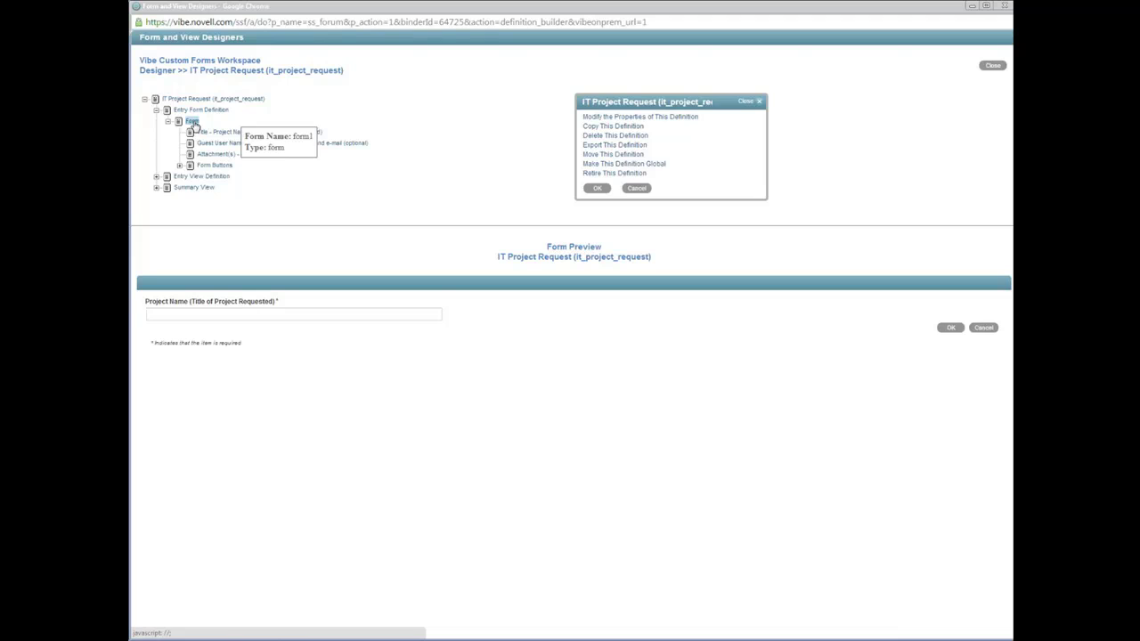
click(194, 123)
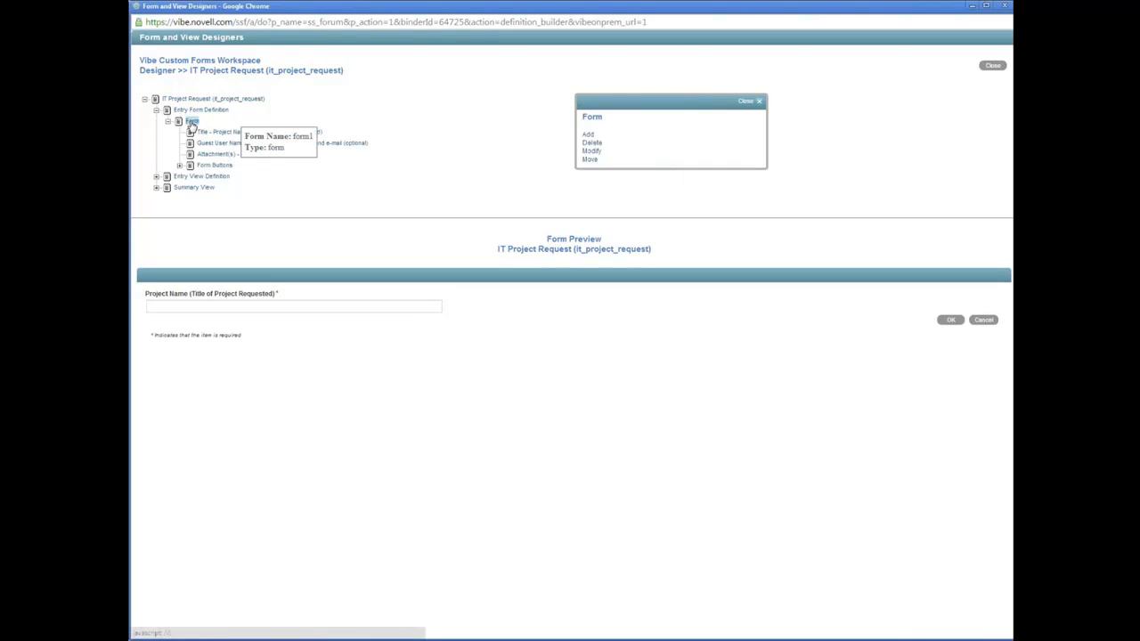
click(589, 135)
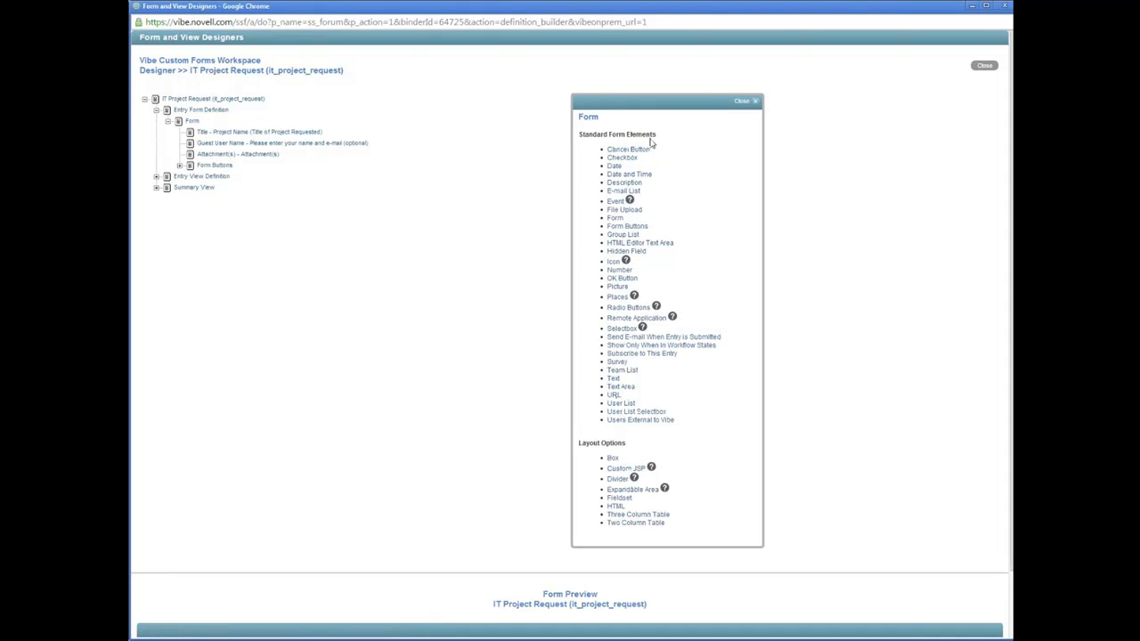
click(622, 404)
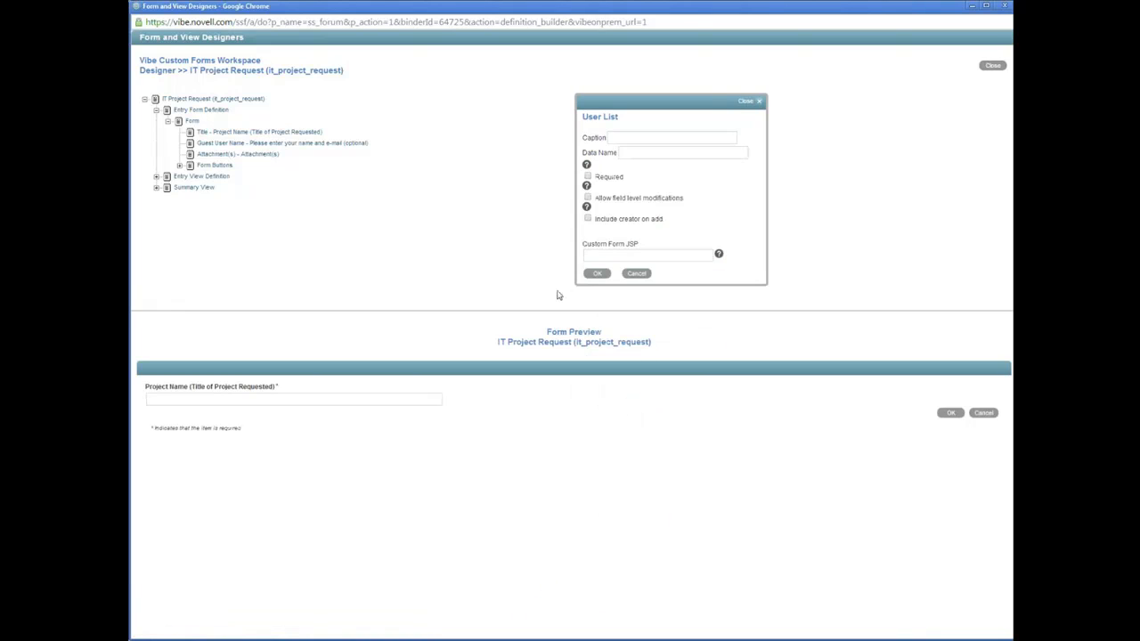
click(627, 137)
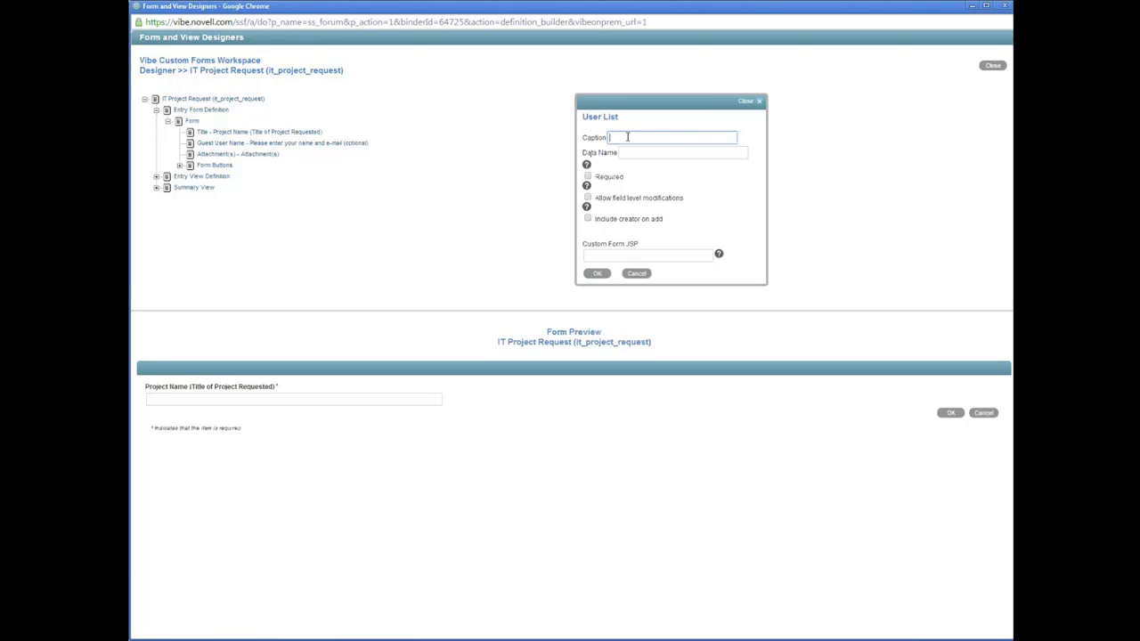
text(Ex)
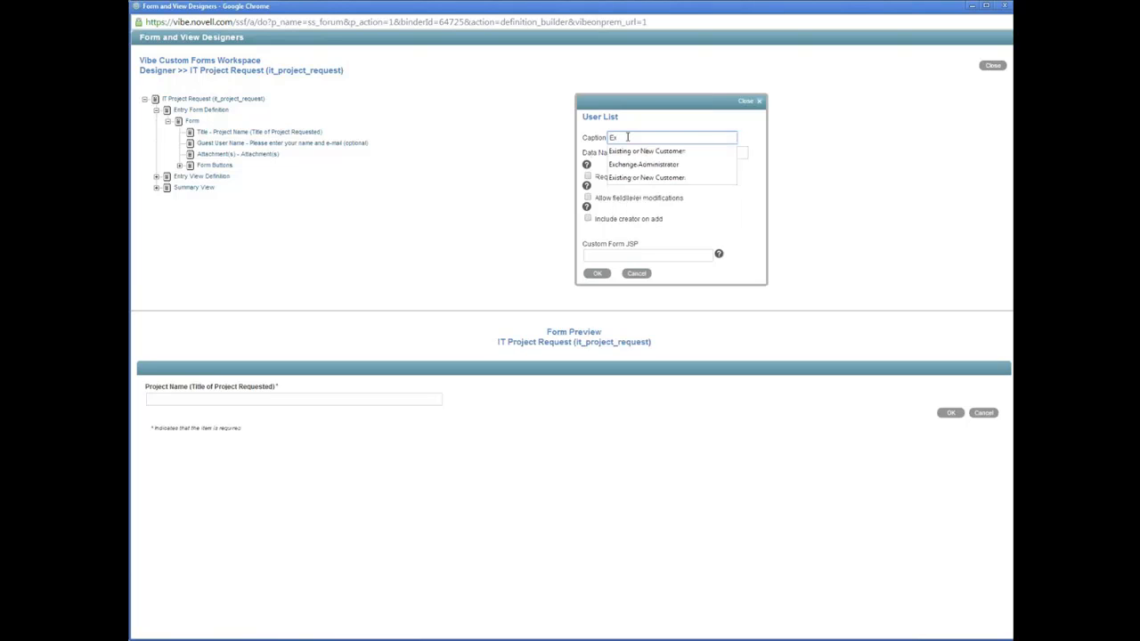
text(ecutive)
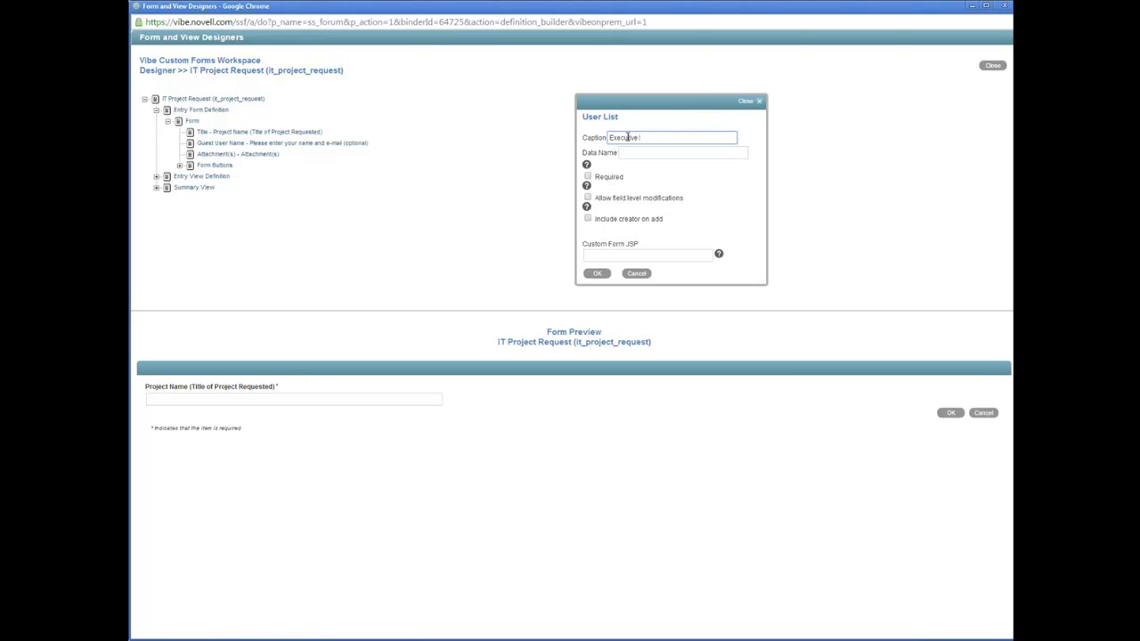
text( Sponsor/Authority)
key(Tab)
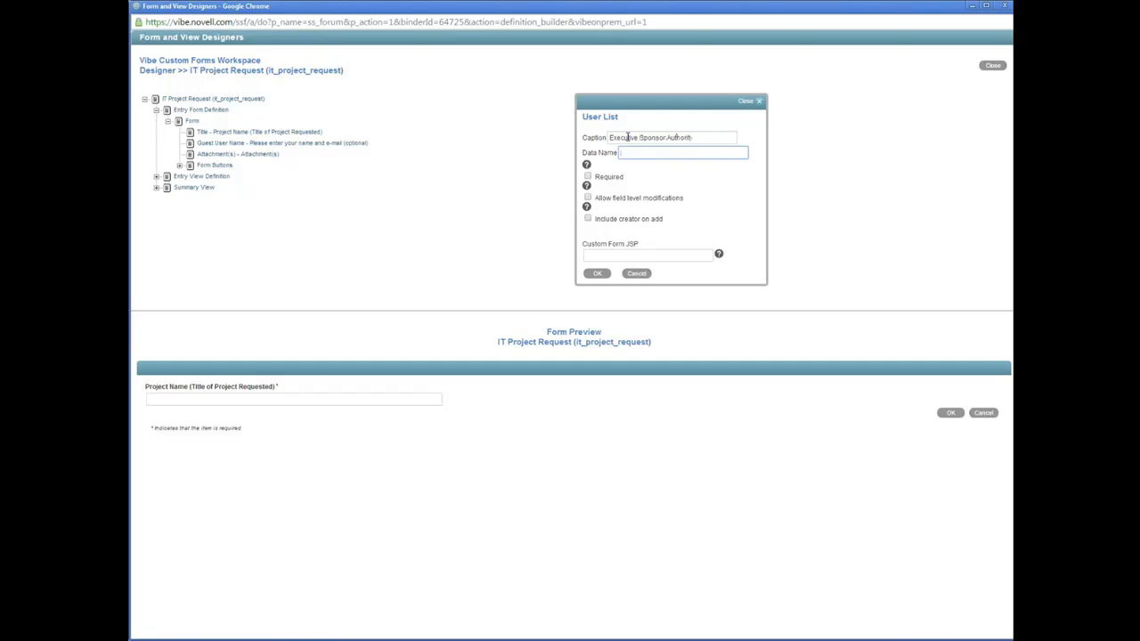
text(authorization)
click(588, 177)
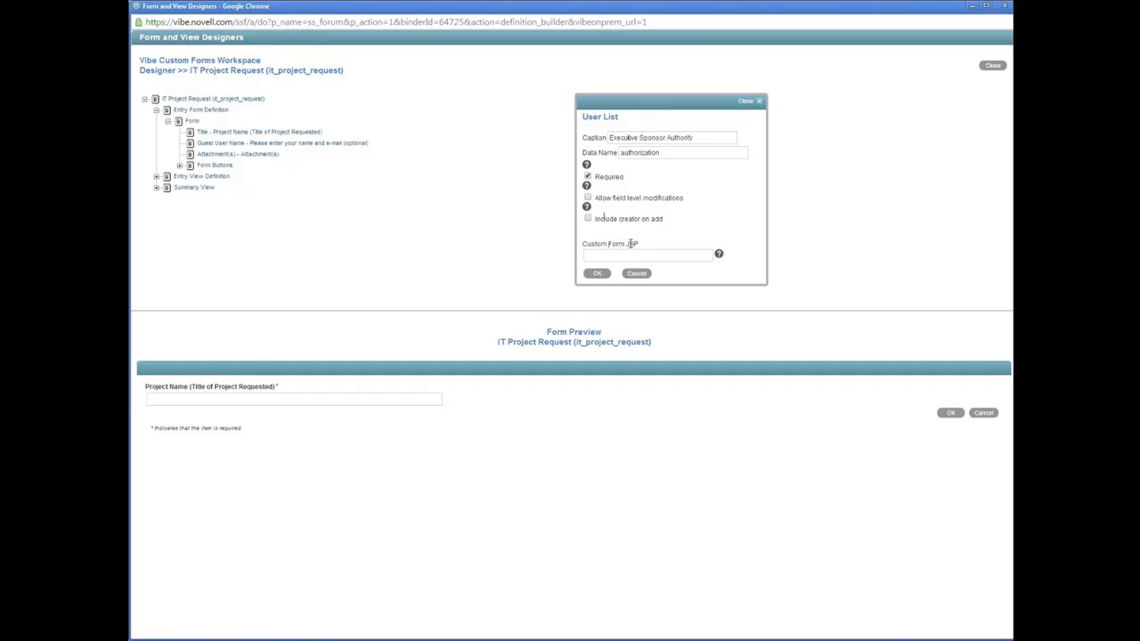
click(604, 277)
Step: Test the Executive Sponsor Authority field in the form preview by searching for a person's first name and picking a matching user
click(196, 355)
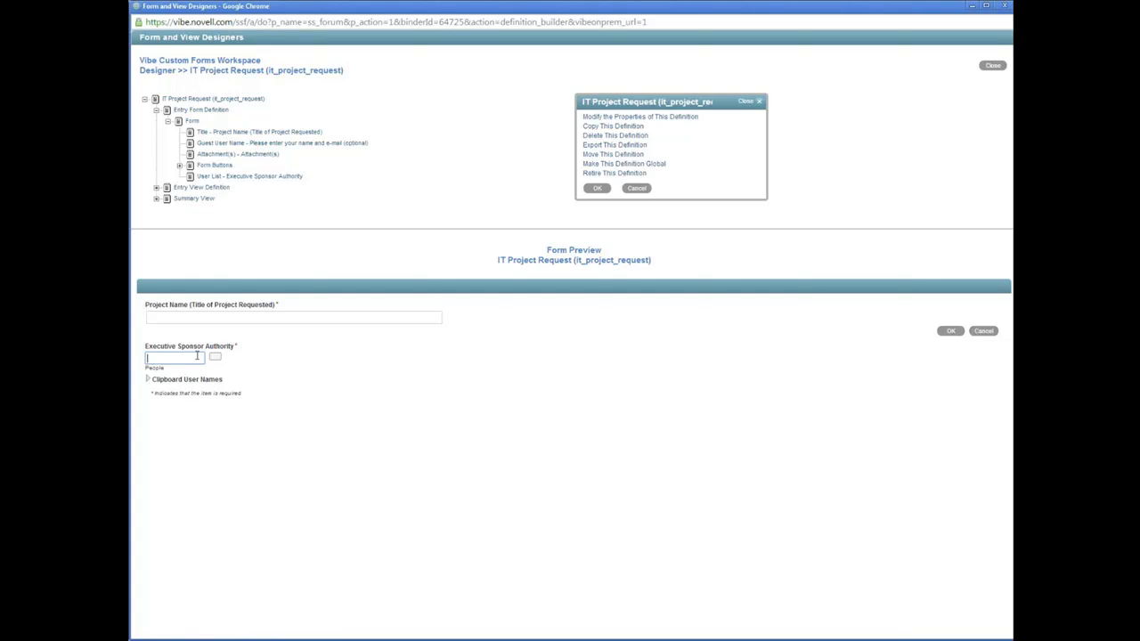
text(raig)
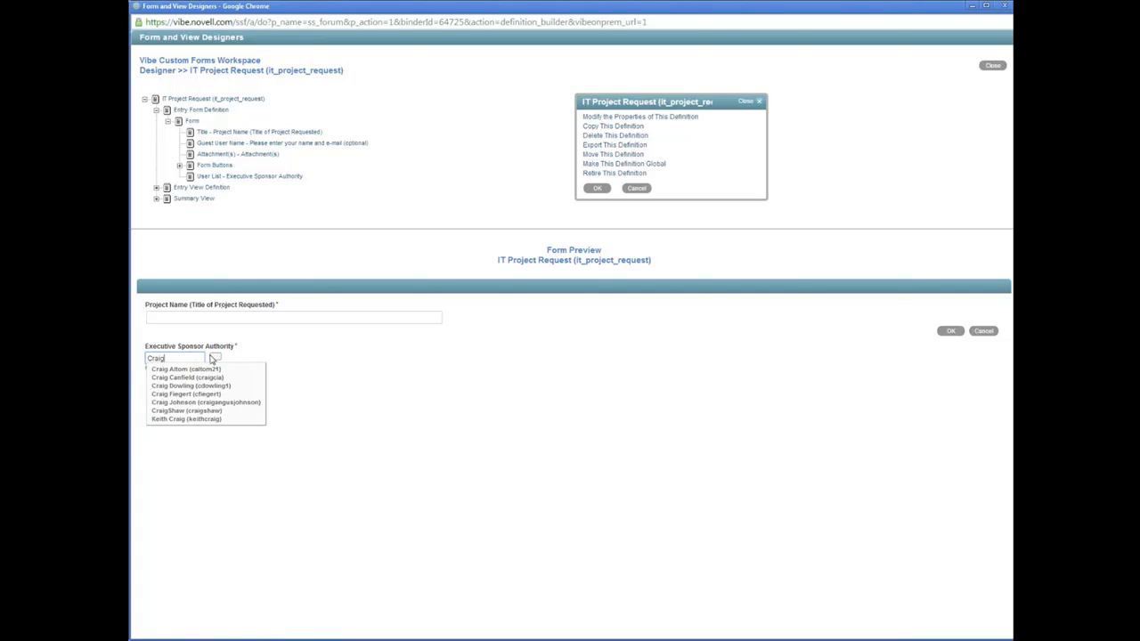
click(179, 370)
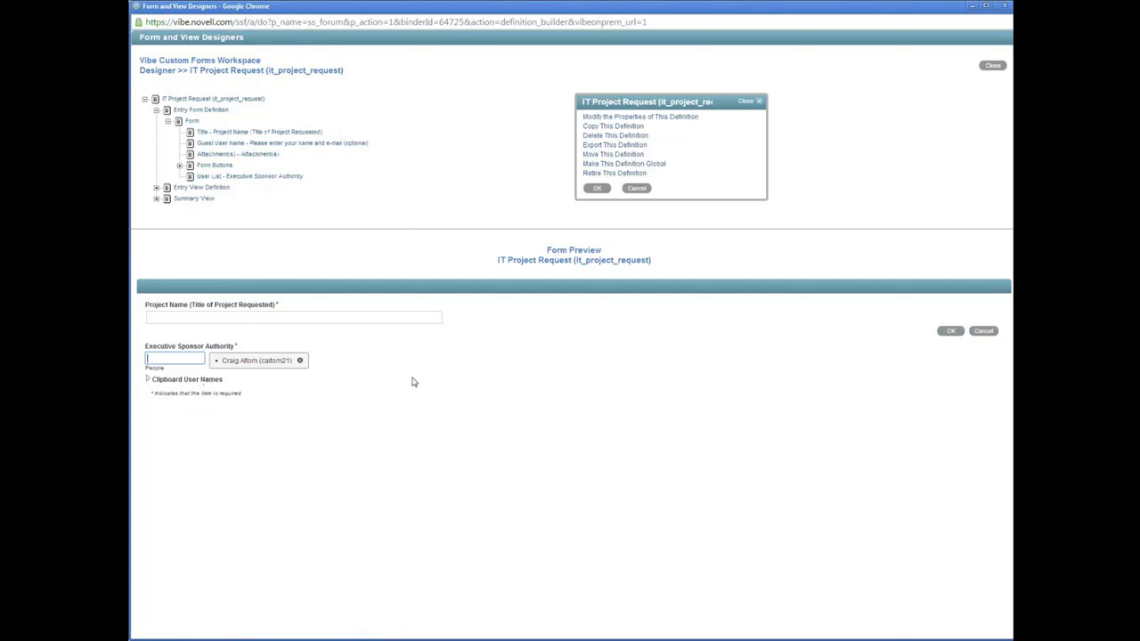
Step: Move the Executive Sponsor Authority user list to below the Title element in the entry form
click(208, 177)
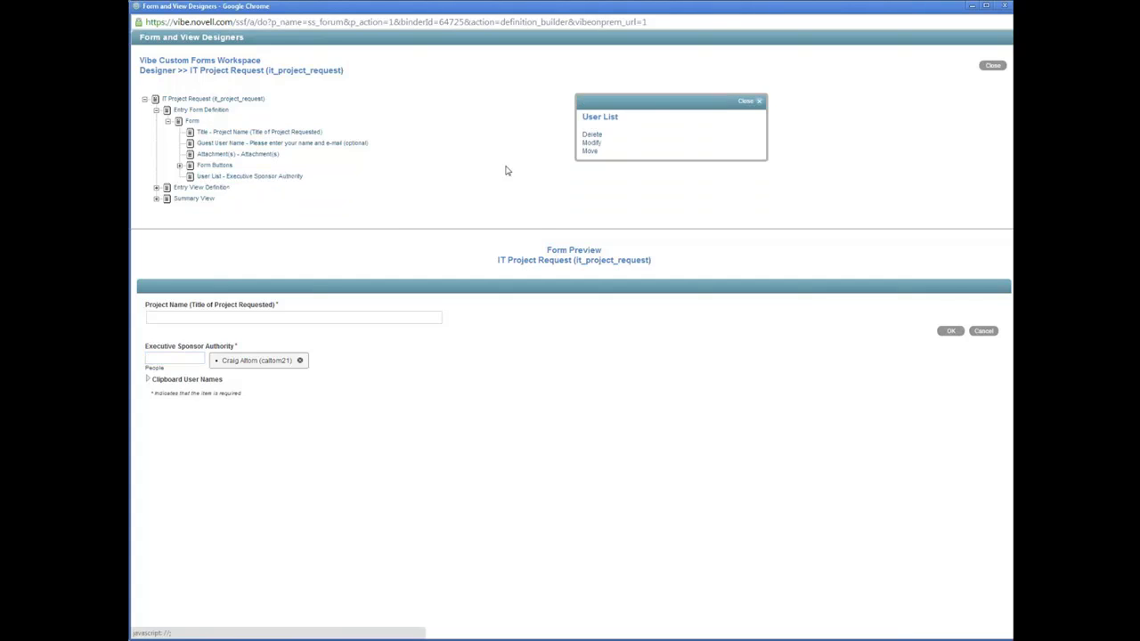
click(585, 155)
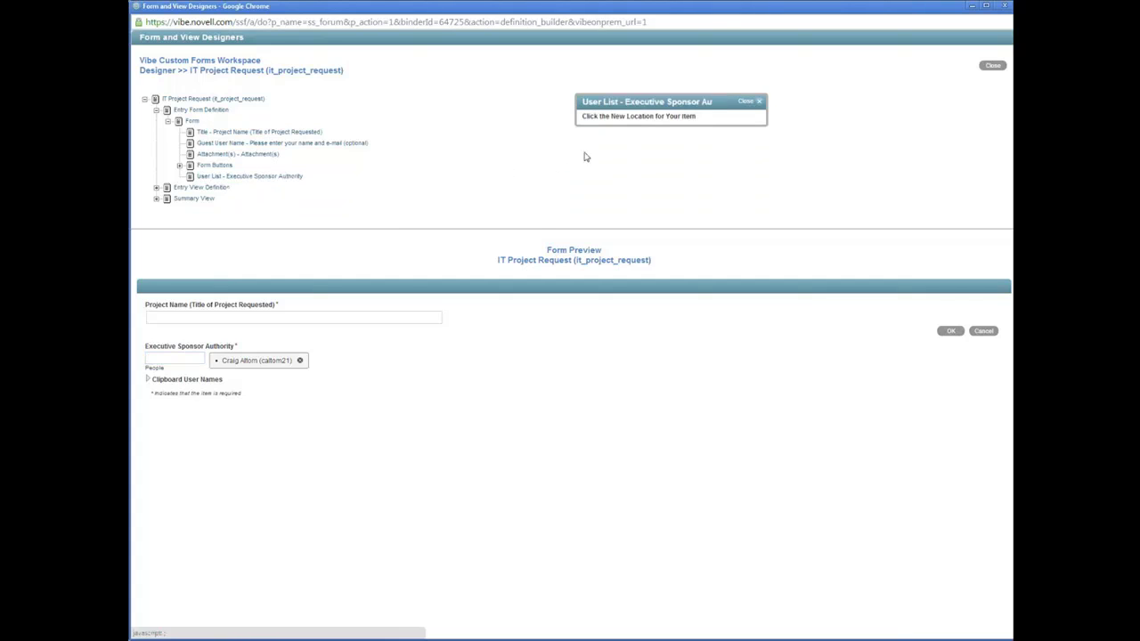
click(230, 133)
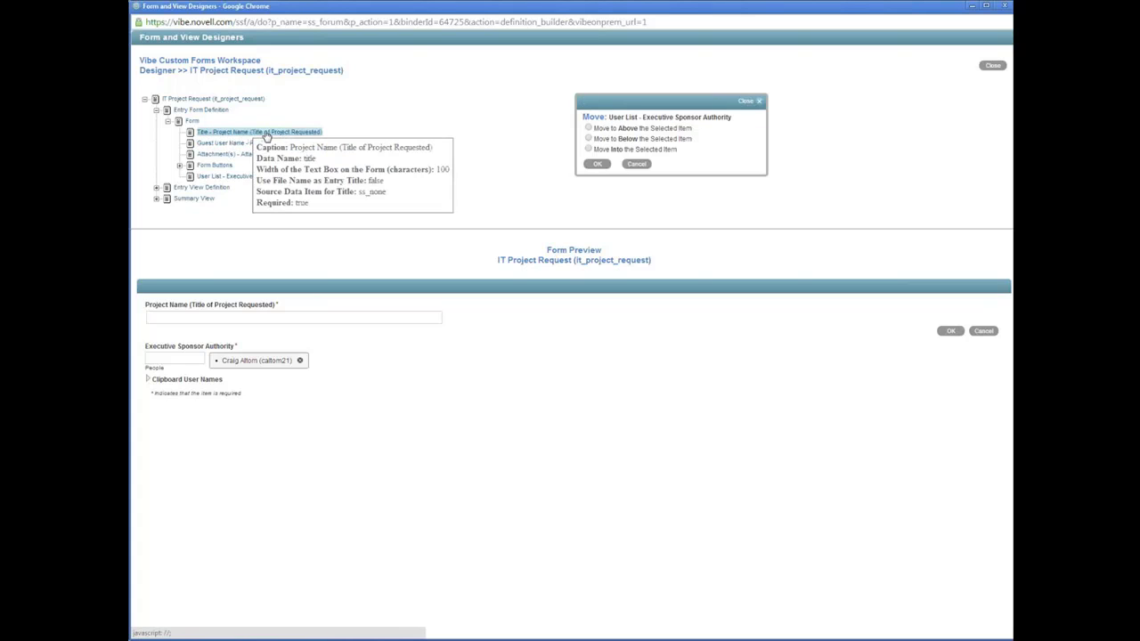
click(588, 140)
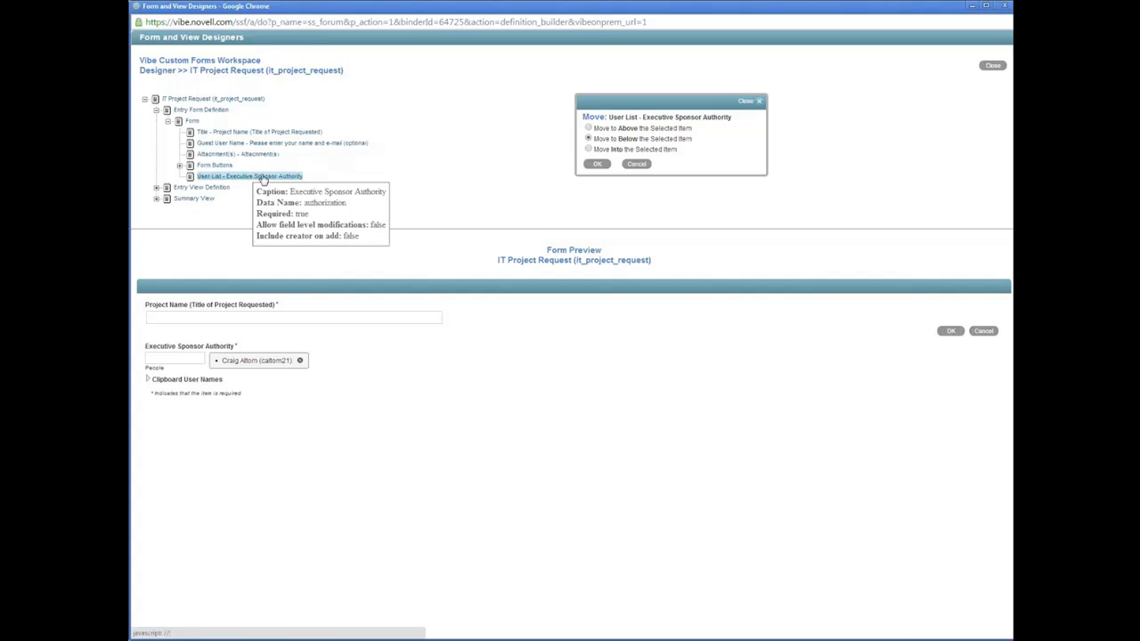
click(600, 165)
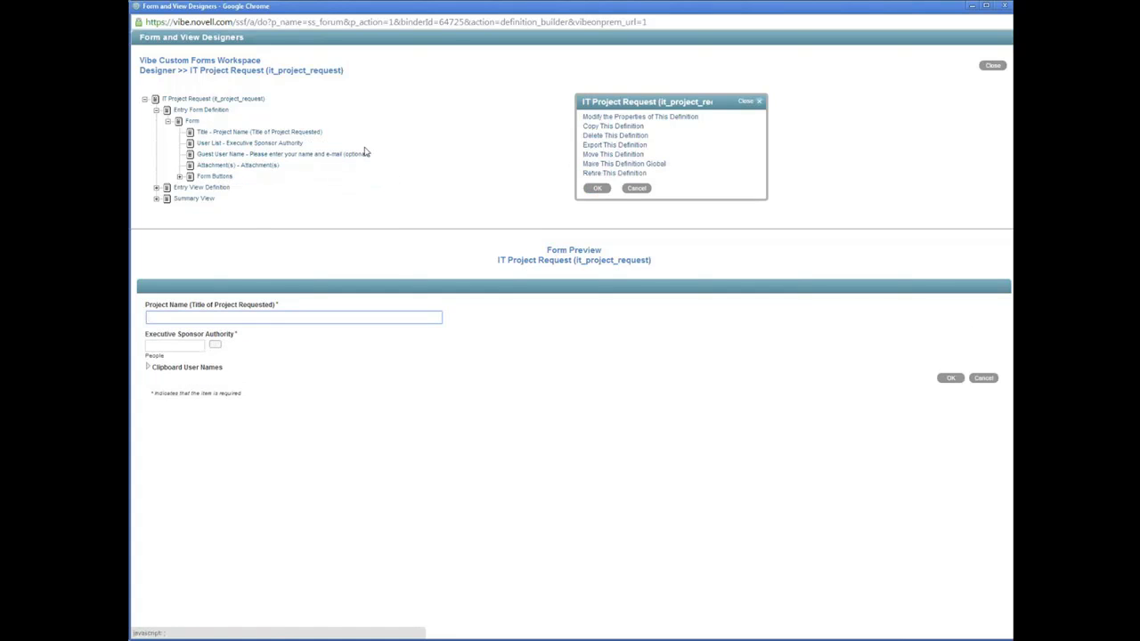
Step: Add a required Text element to the entry form with caption "Department", data name "department" and a width of 60 characters
click(191, 124)
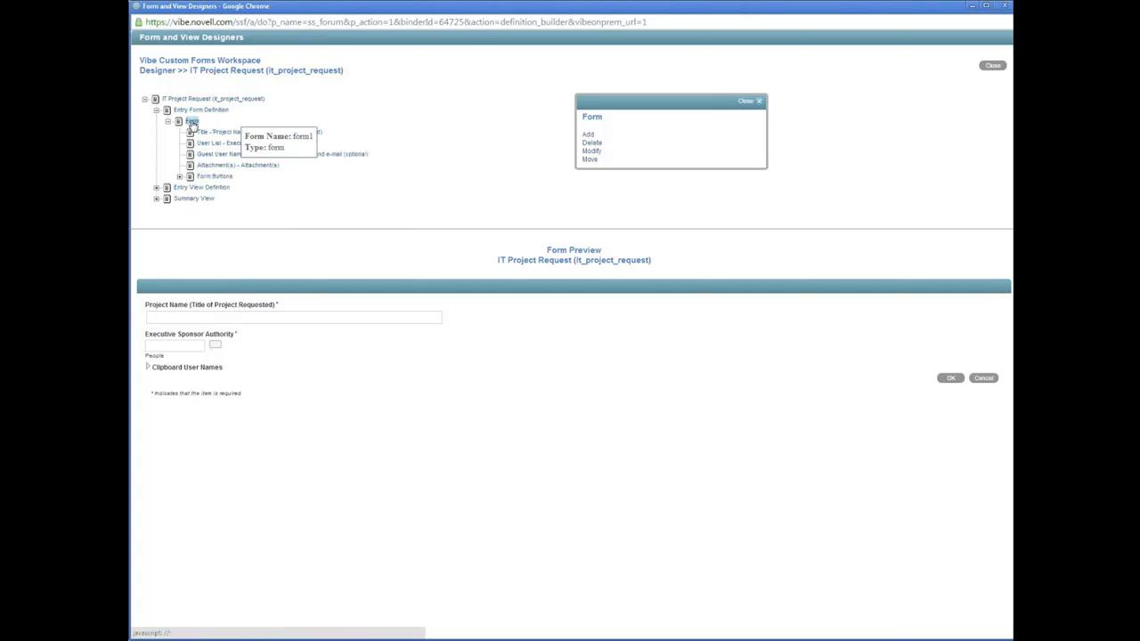
click(589, 133)
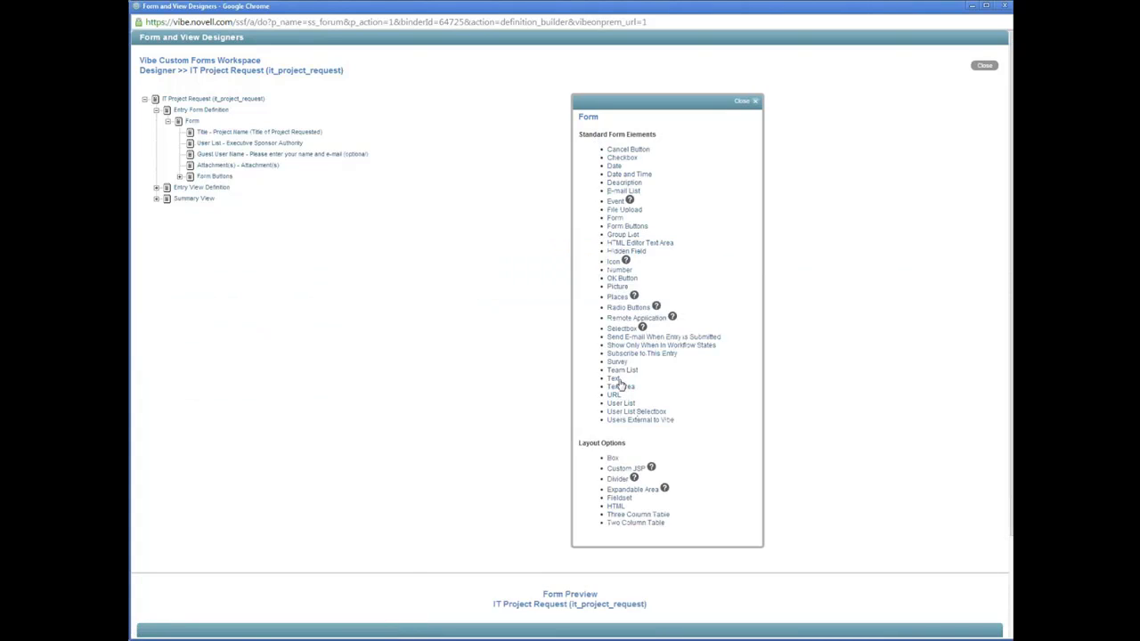
click(613, 380)
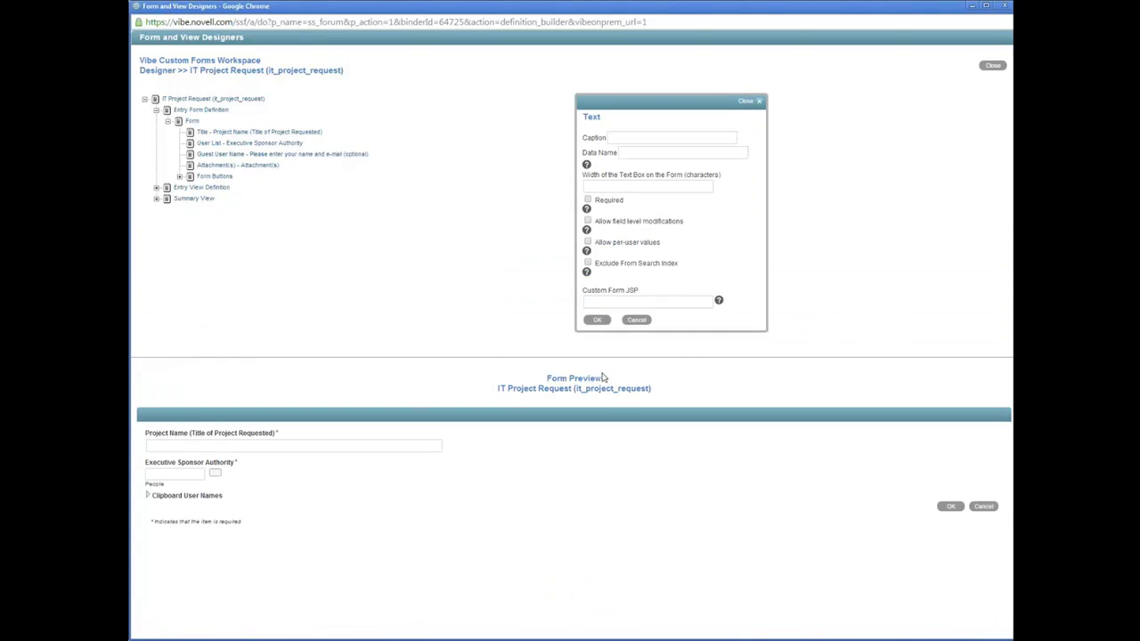
click(628, 138)
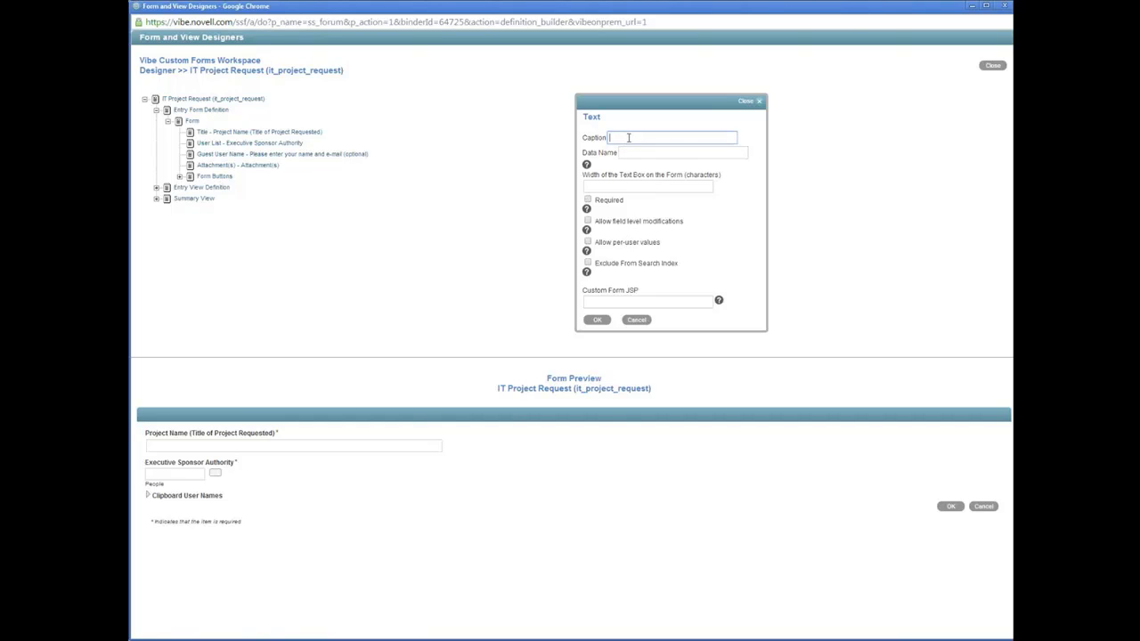
text(Departm)
text(department)
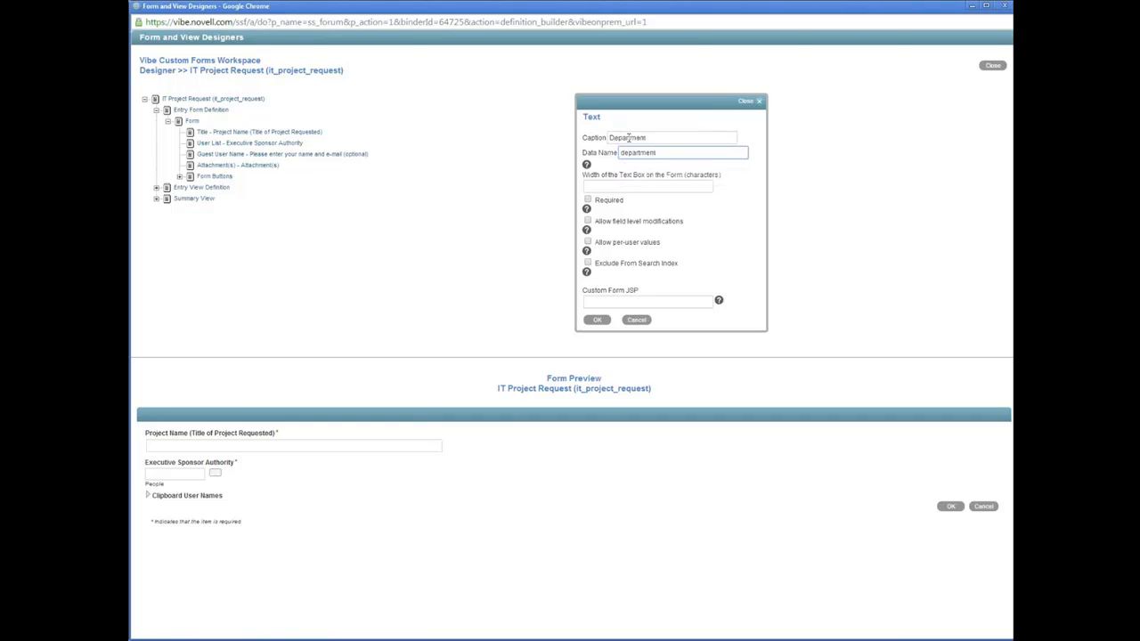
key(Tab)
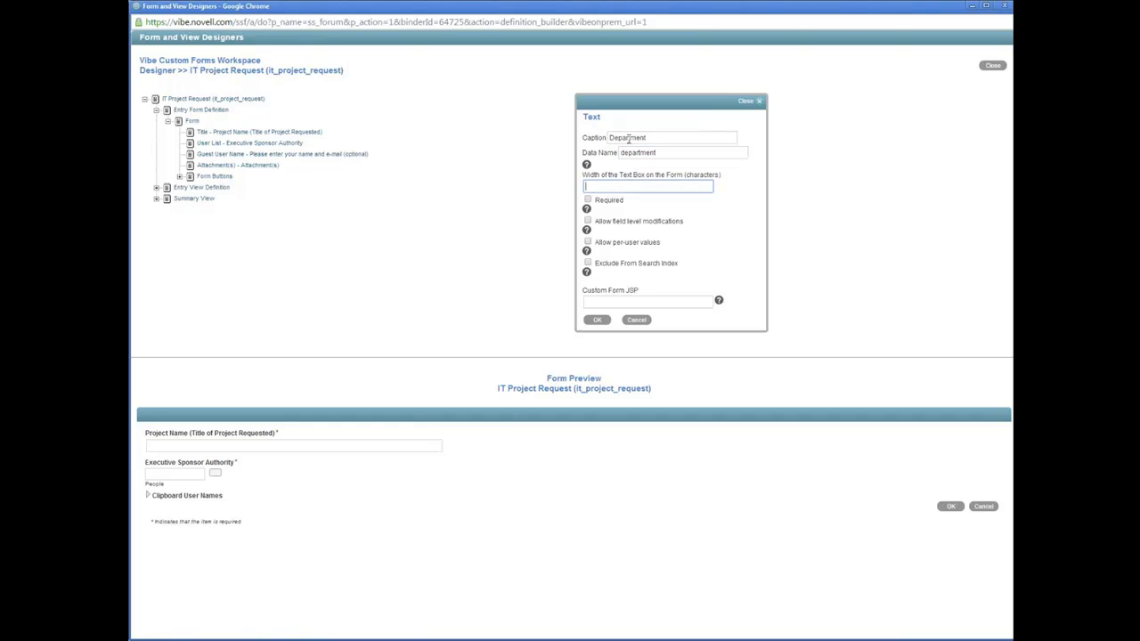
click(631, 185)
click(631, 194)
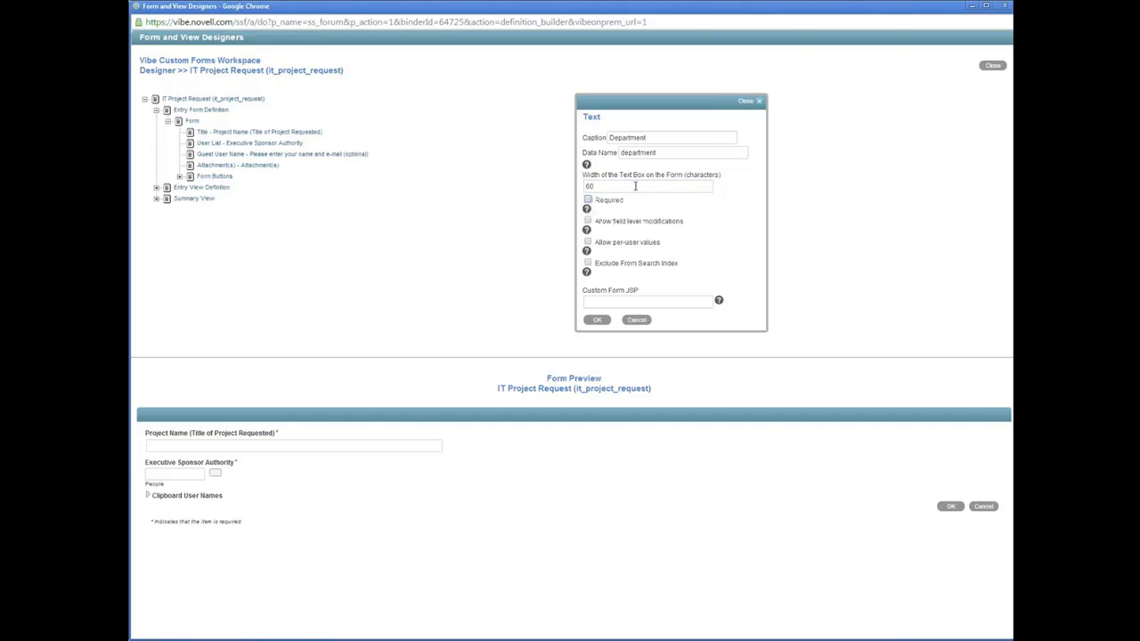
click(588, 201)
click(599, 322)
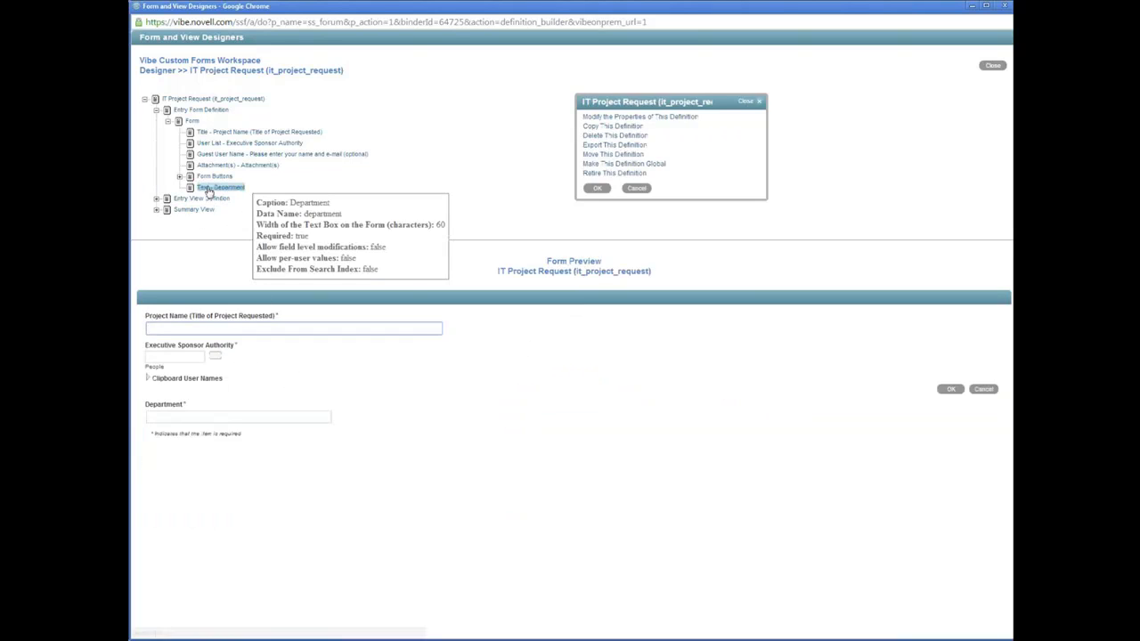
Step: Move the Department text element to below the Executive Sponsor Authority user list
click(218, 187)
click(590, 152)
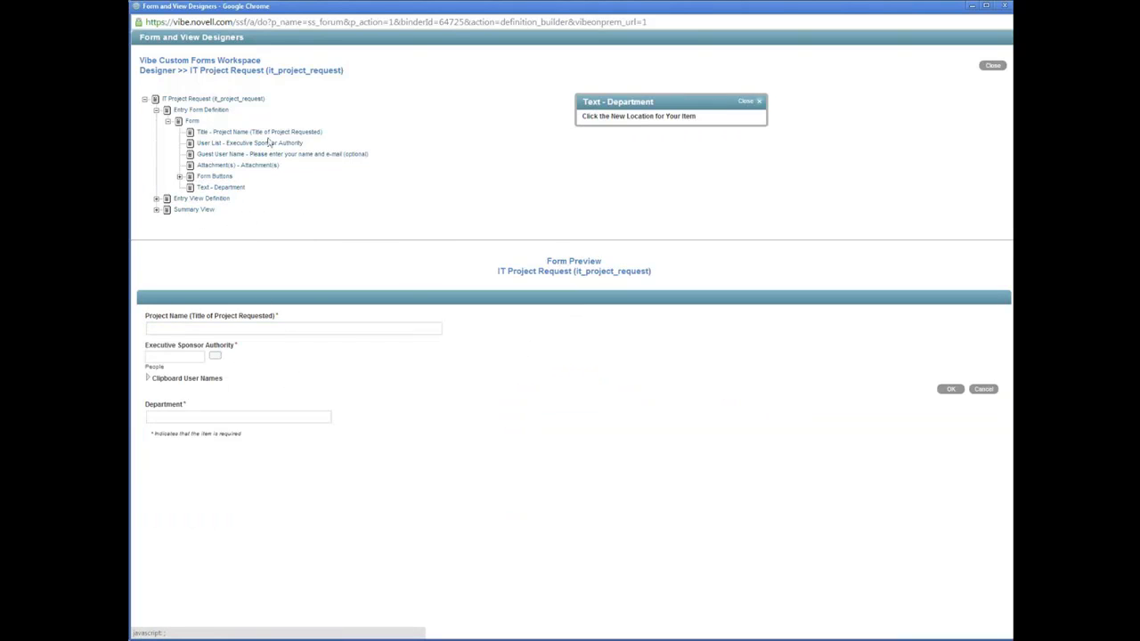
click(217, 144)
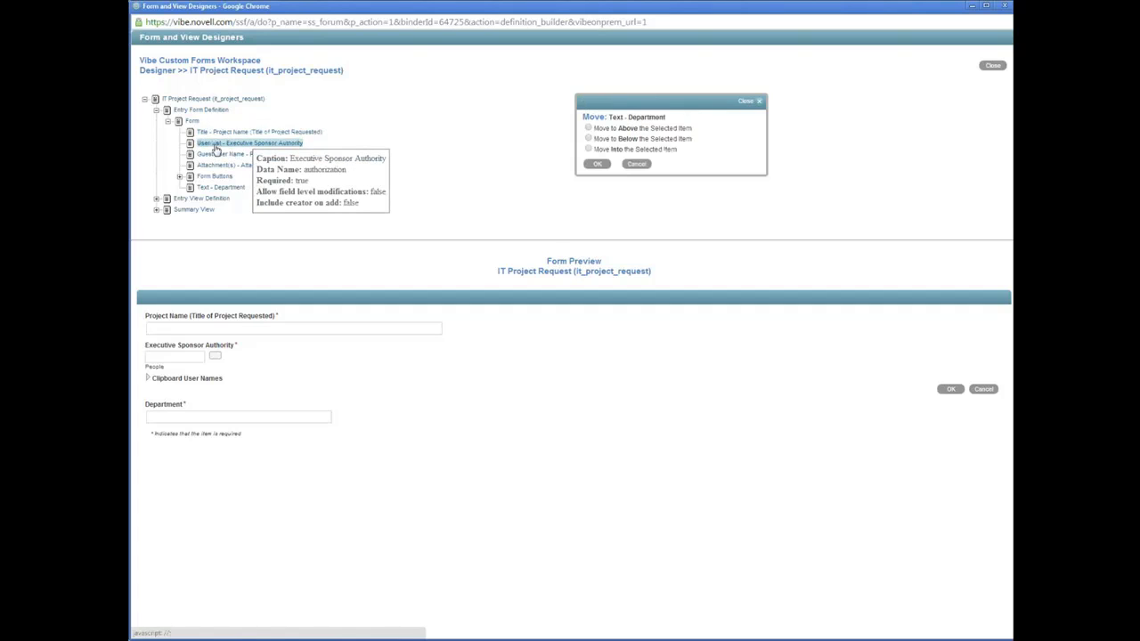
click(587, 139)
click(597, 165)
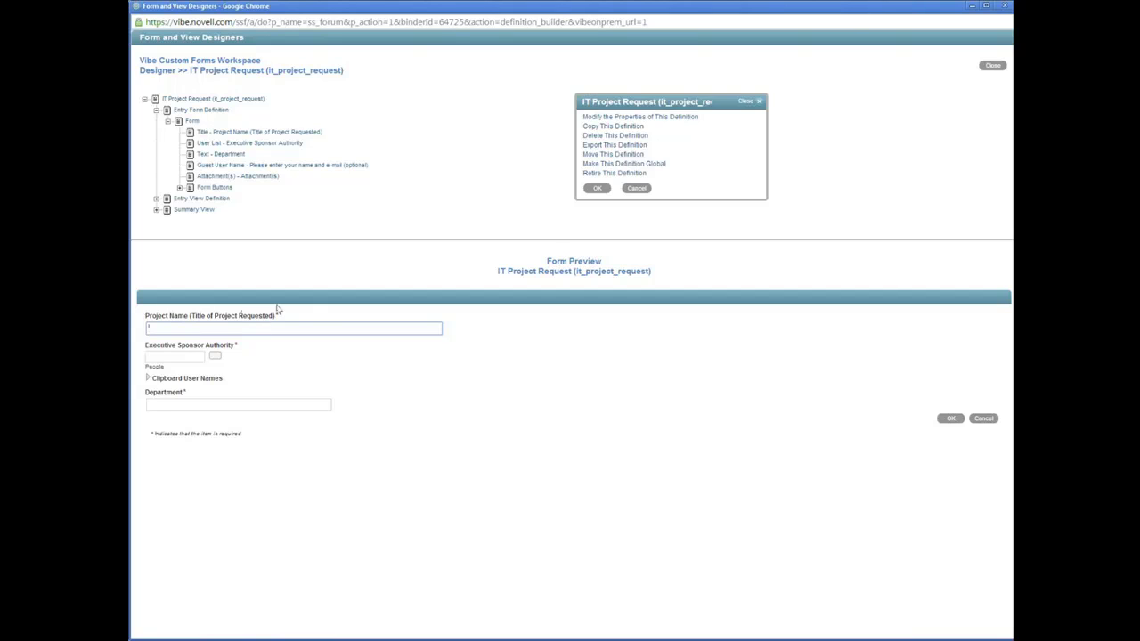
text(I)
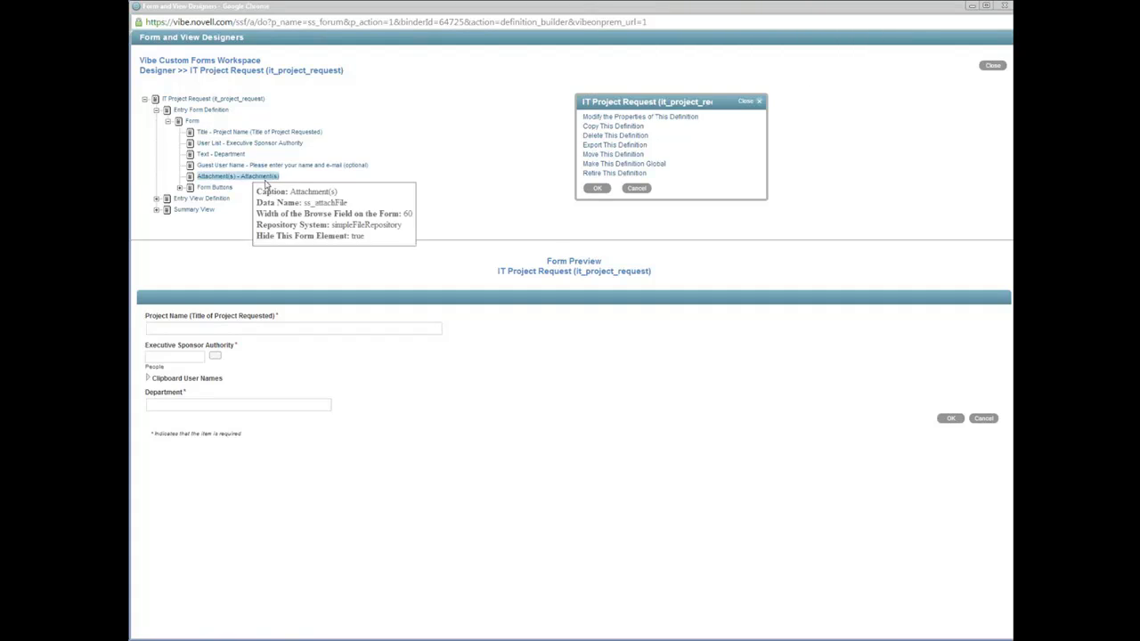
Step: Add an HTML layout element to the entry form with caption "Form HTML" and name "form_html"
mouse_move(220, 149)
mouse_move(188, 127)
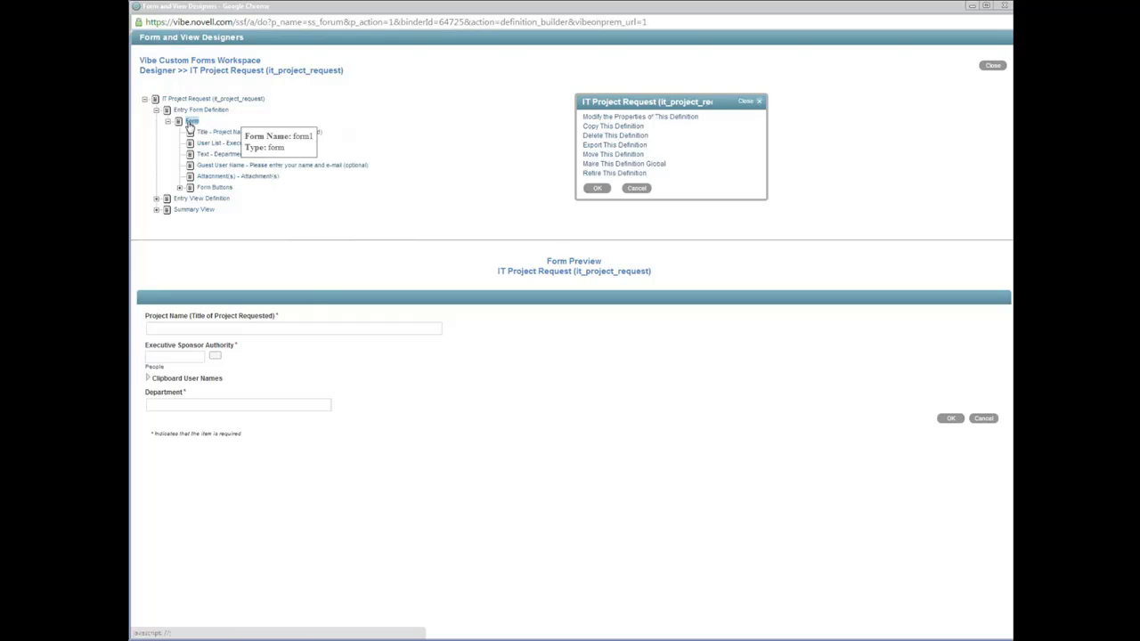
click(189, 127)
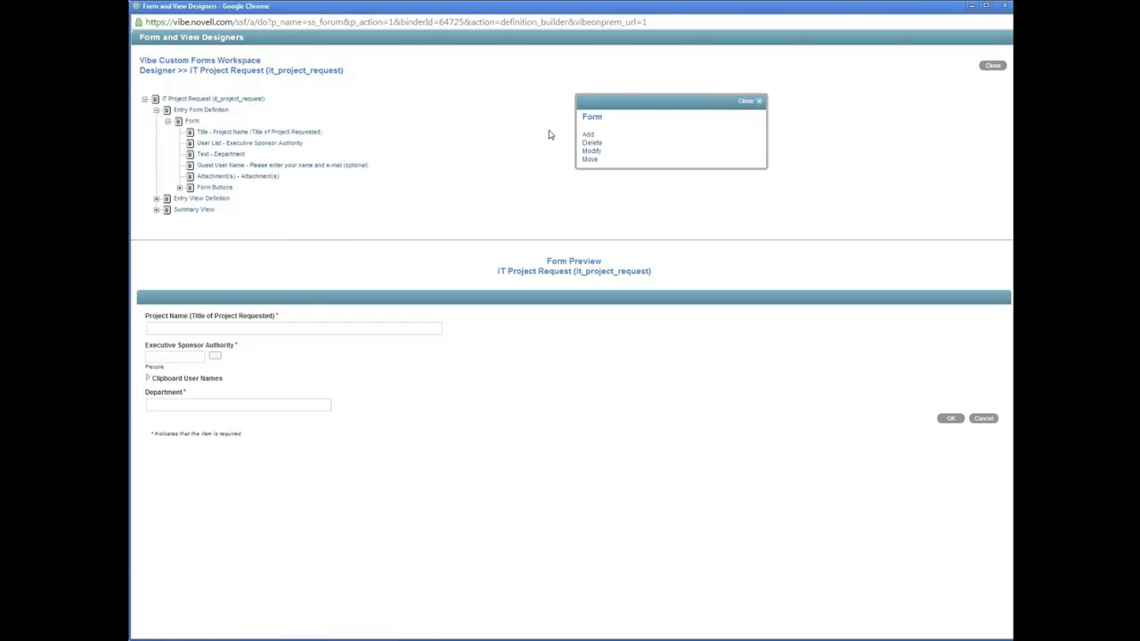
click(588, 134)
scroll(650, 294, down, 1)
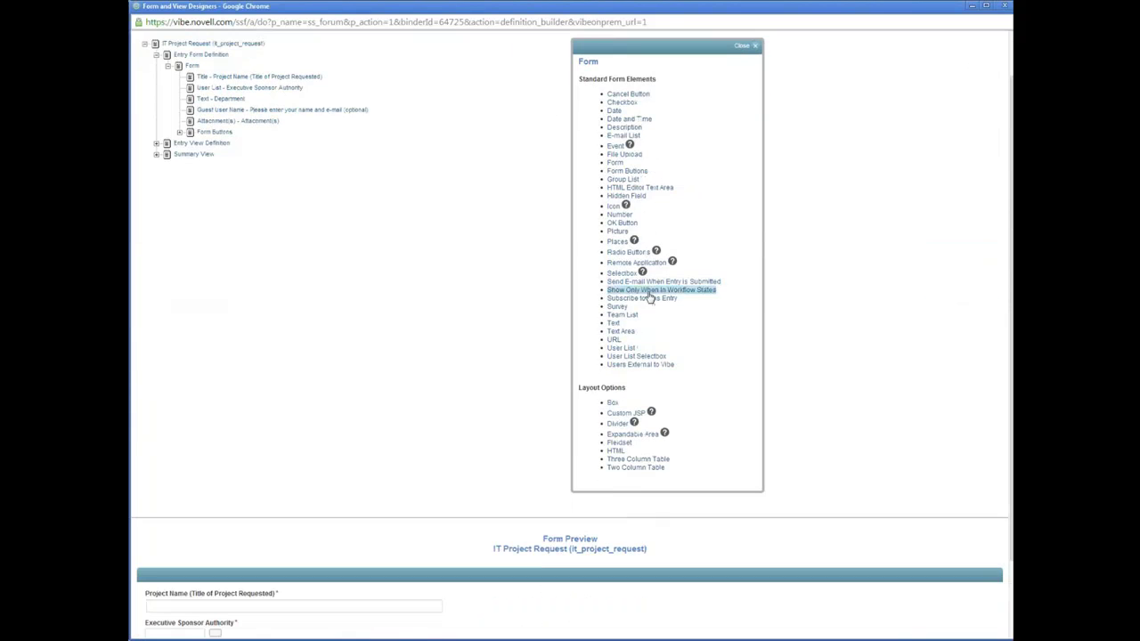
click(617, 452)
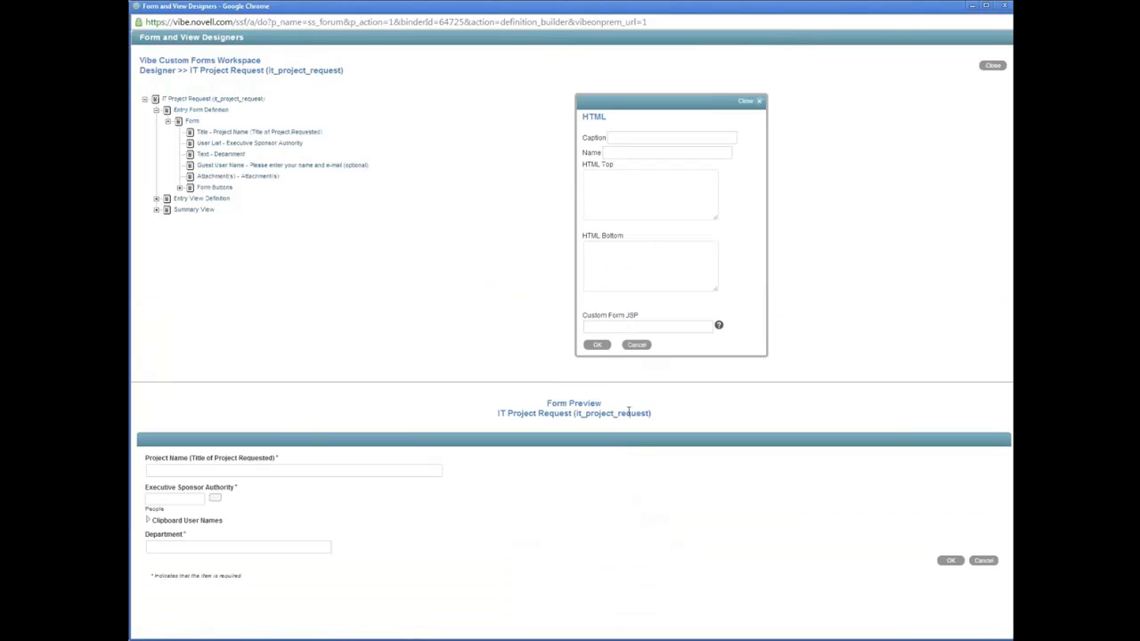
click(640, 137)
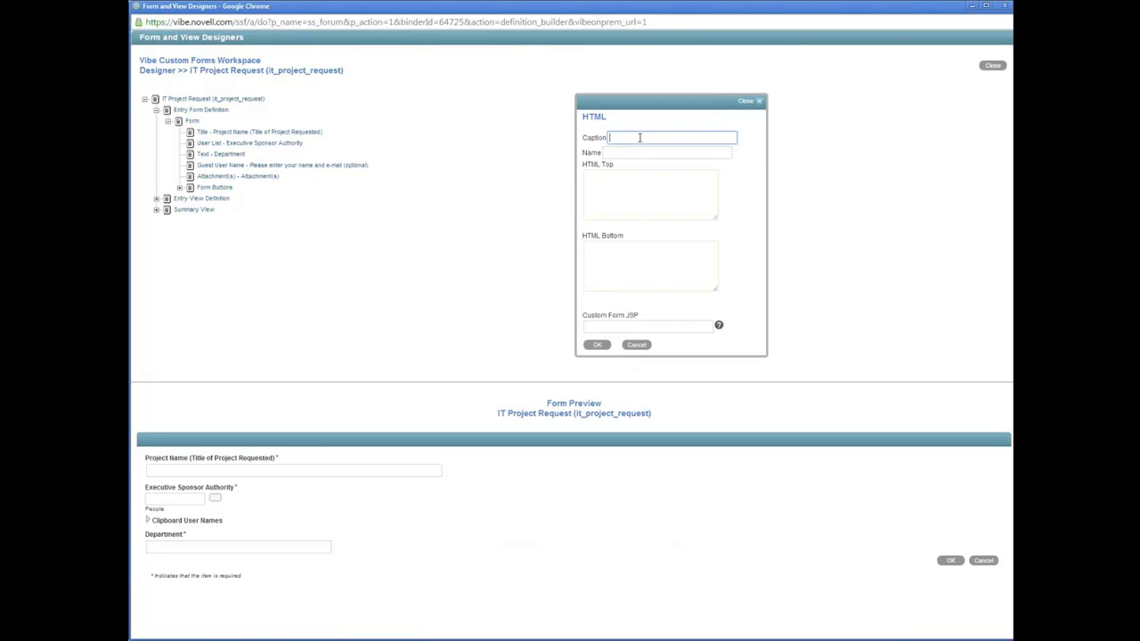
text(Form HTML)
key(Tab)
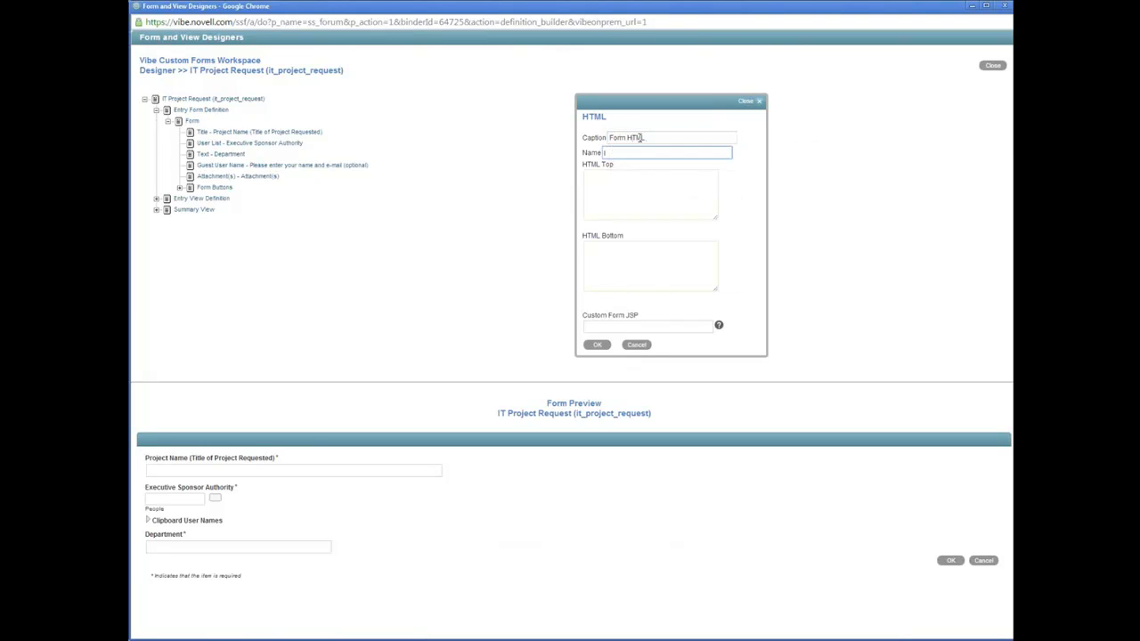
text(fo)
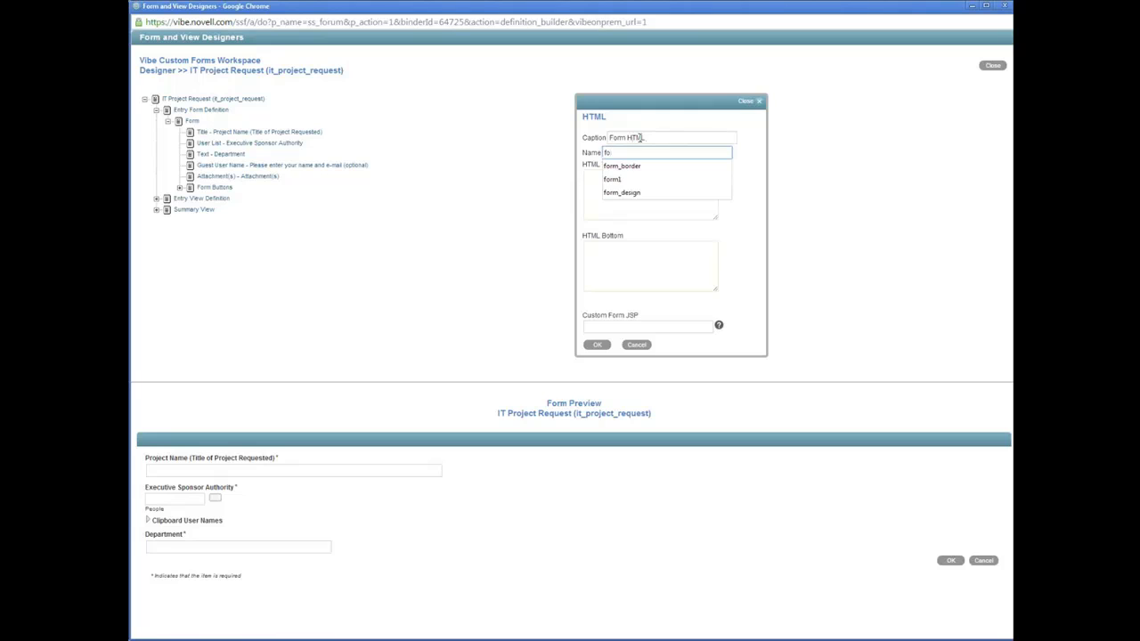
text(rm_)
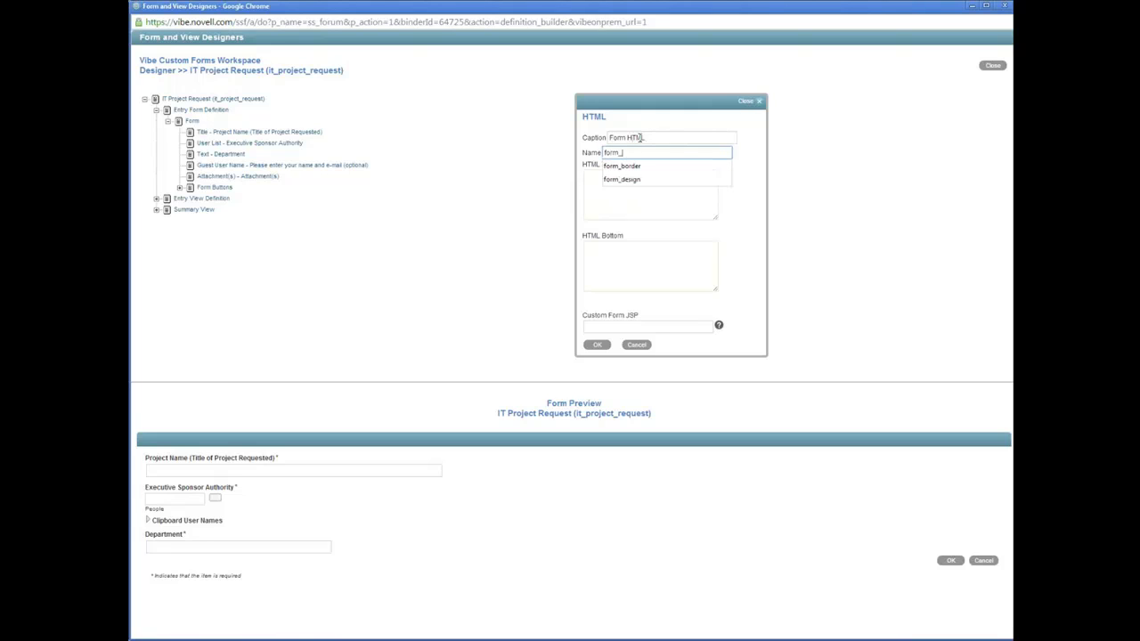
text(html)
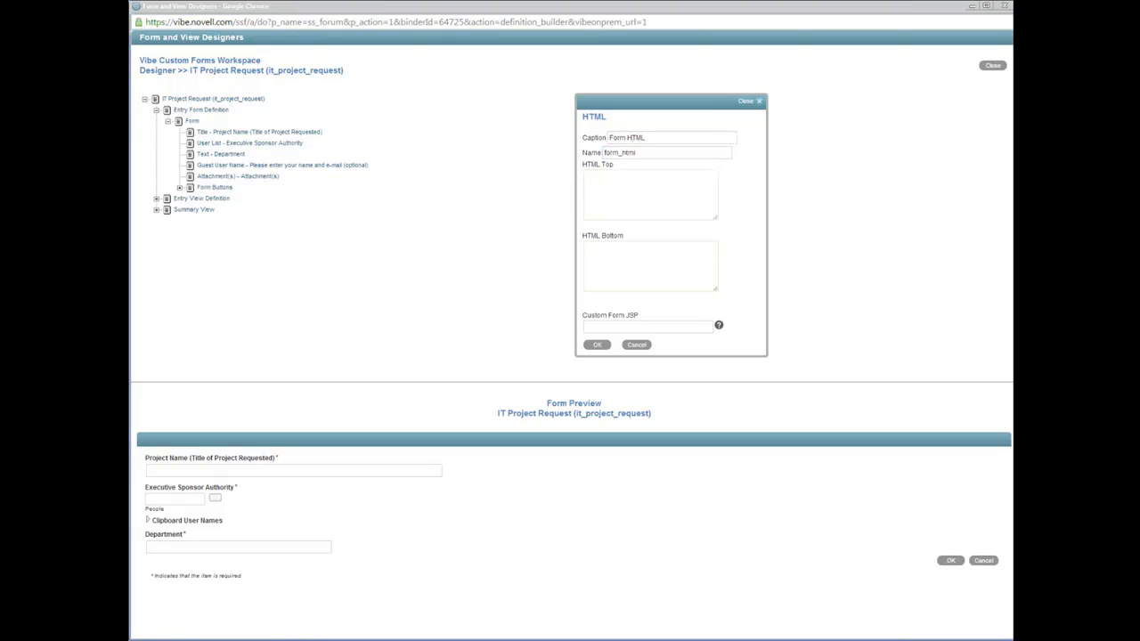
Step: Paste the prepared Project Request Form instructions markup as the HTML Top, enter "</div></div>" as the HTML Bottom, and save the element
click(676, 192)
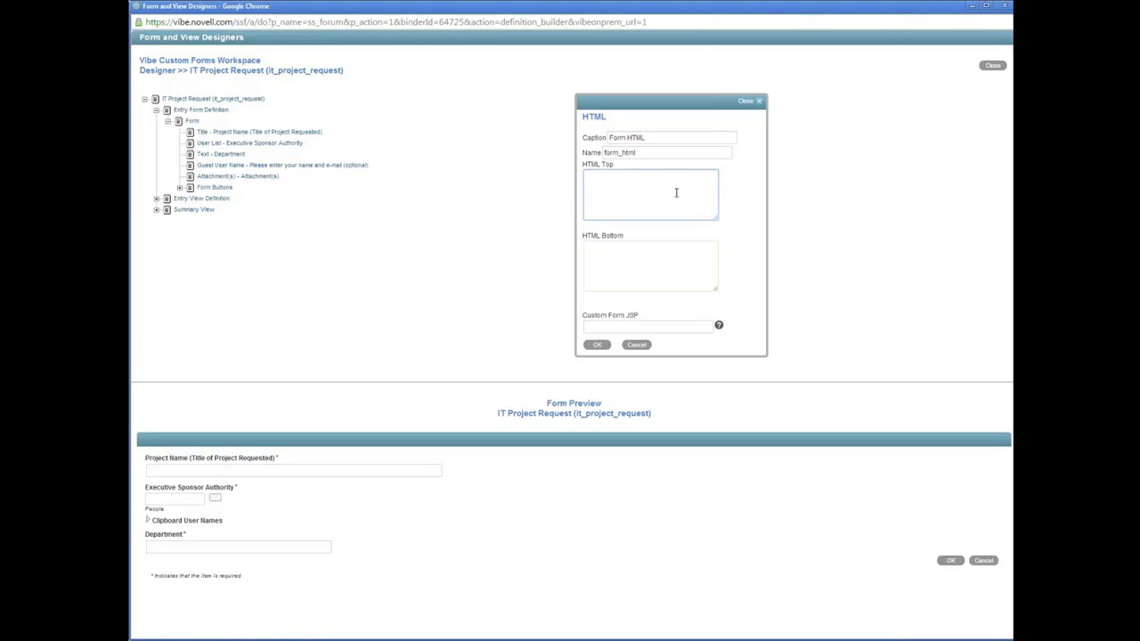
key(ctrl+v)
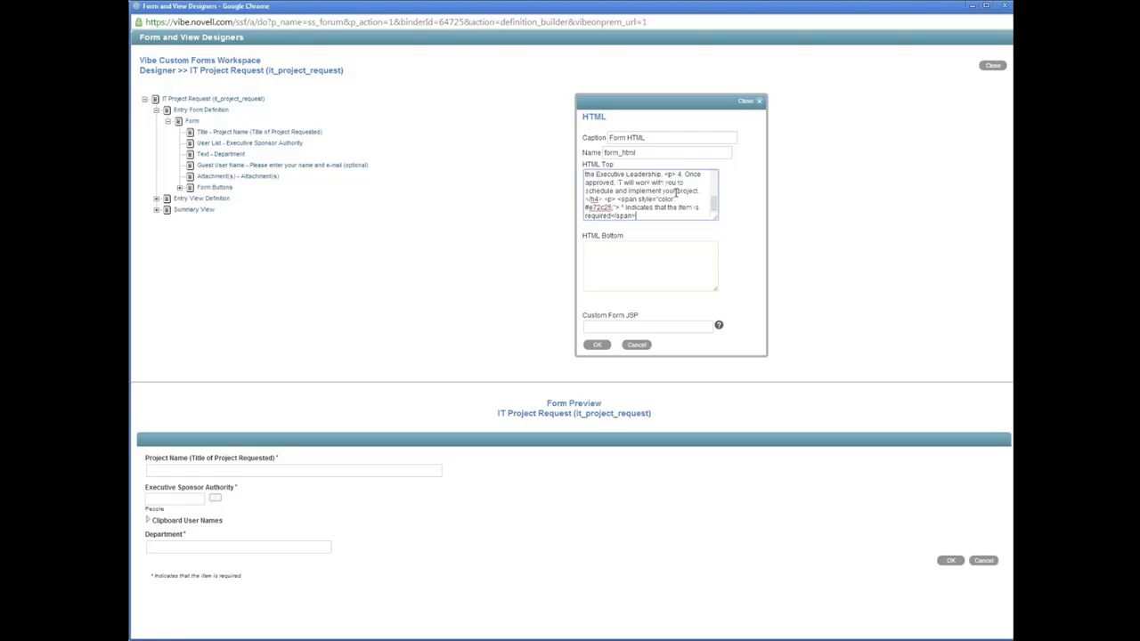
click(623, 258)
text(</d)
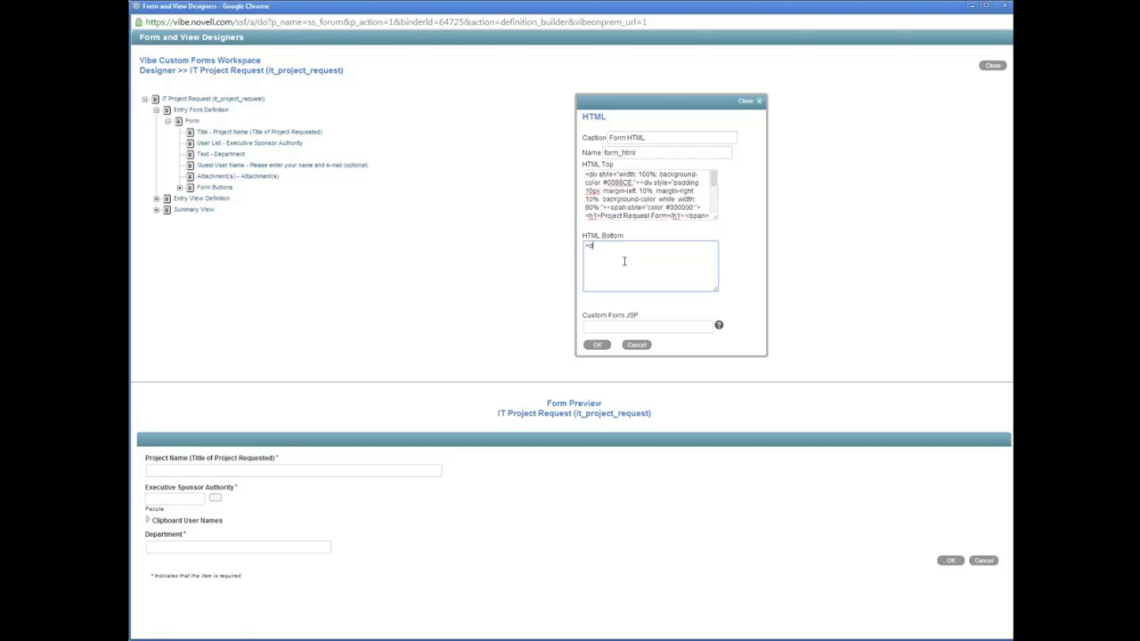
text(iv></div>)
scroll(648, 207, down, 2)
scroll(653, 204, up, 2)
scroll(651, 207, down, 2)
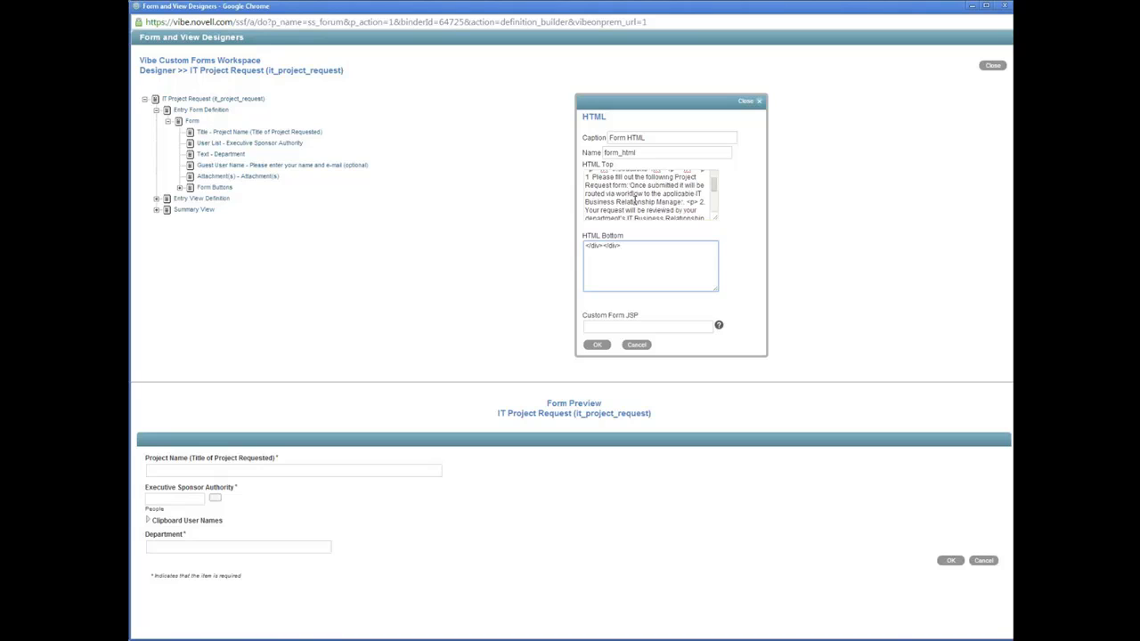
scroll(628, 193, up, 2)
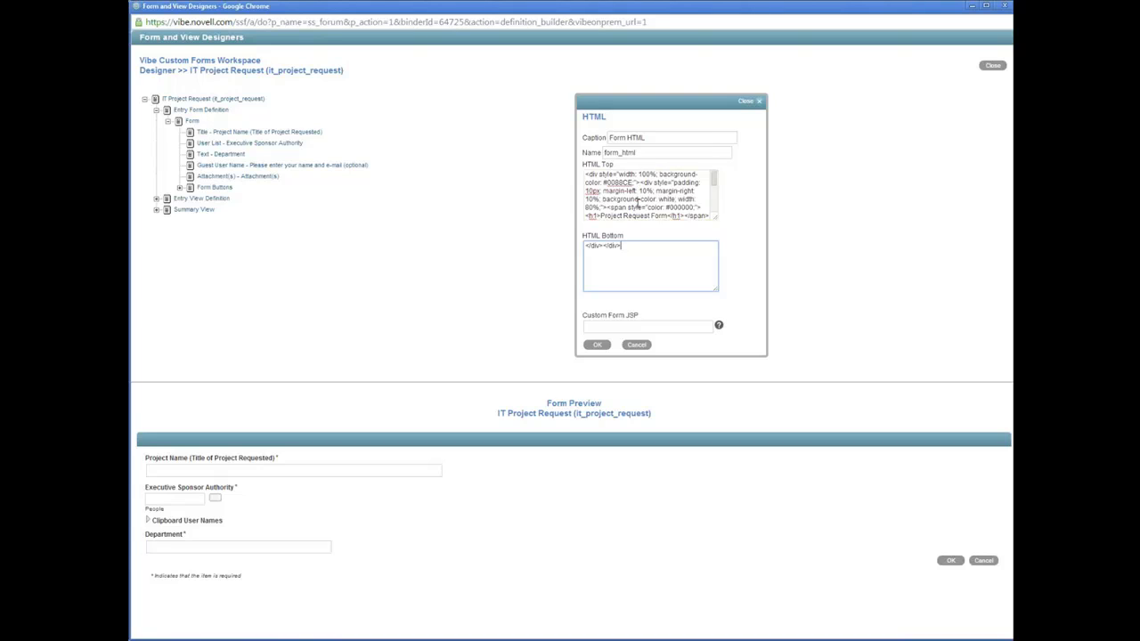
scroll(638, 201, down, 2)
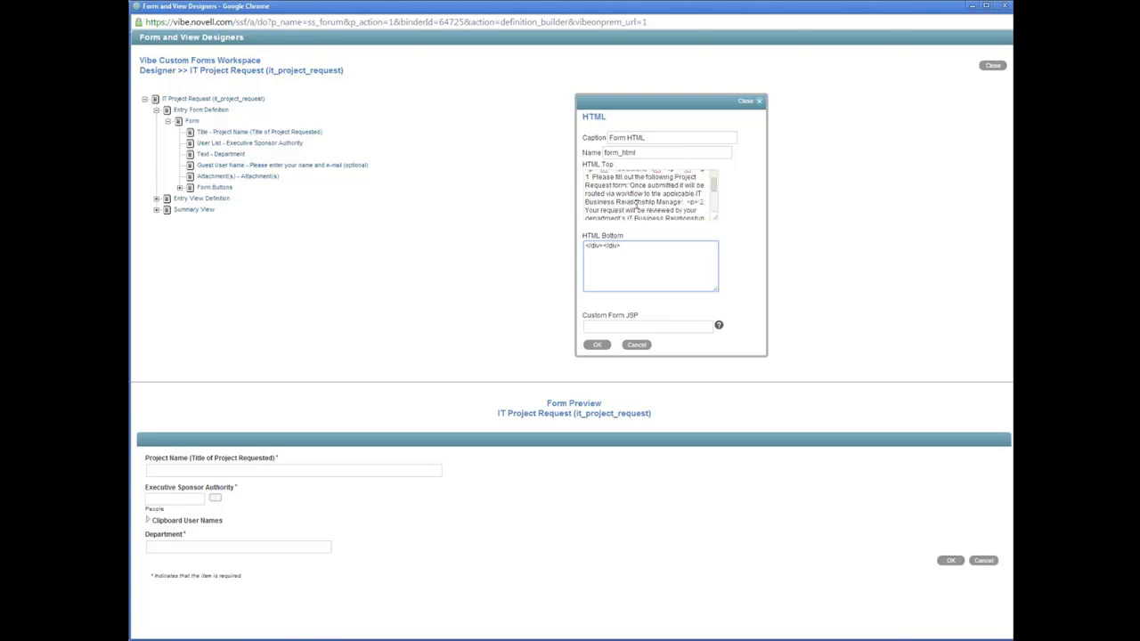
click(716, 188)
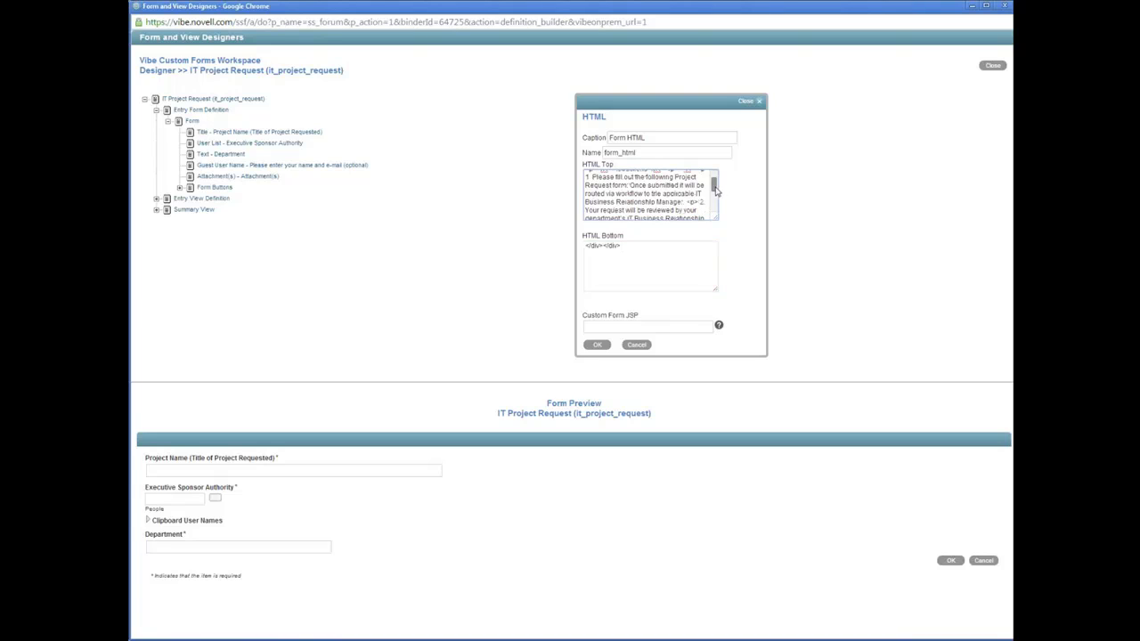
mouse_move(715, 188)
mouse_down()
mouse_move(715, 211)
mouse_move(715, 181)
mouse_up()
click(603, 346)
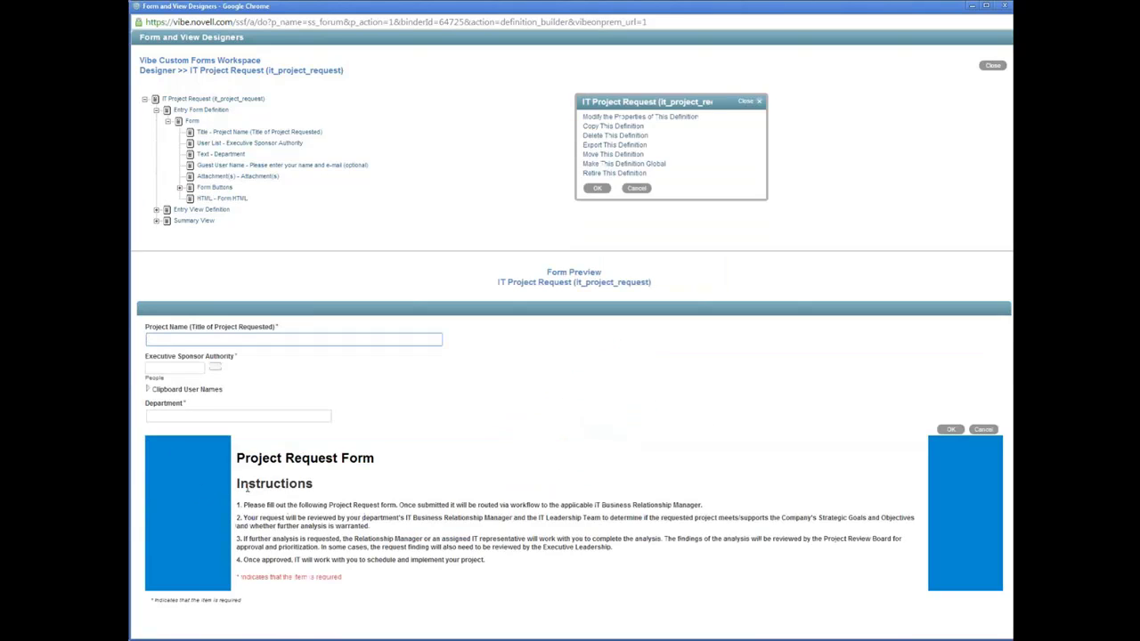
Step: Move the Form HTML element to above the Title element in the entry form
click(210, 198)
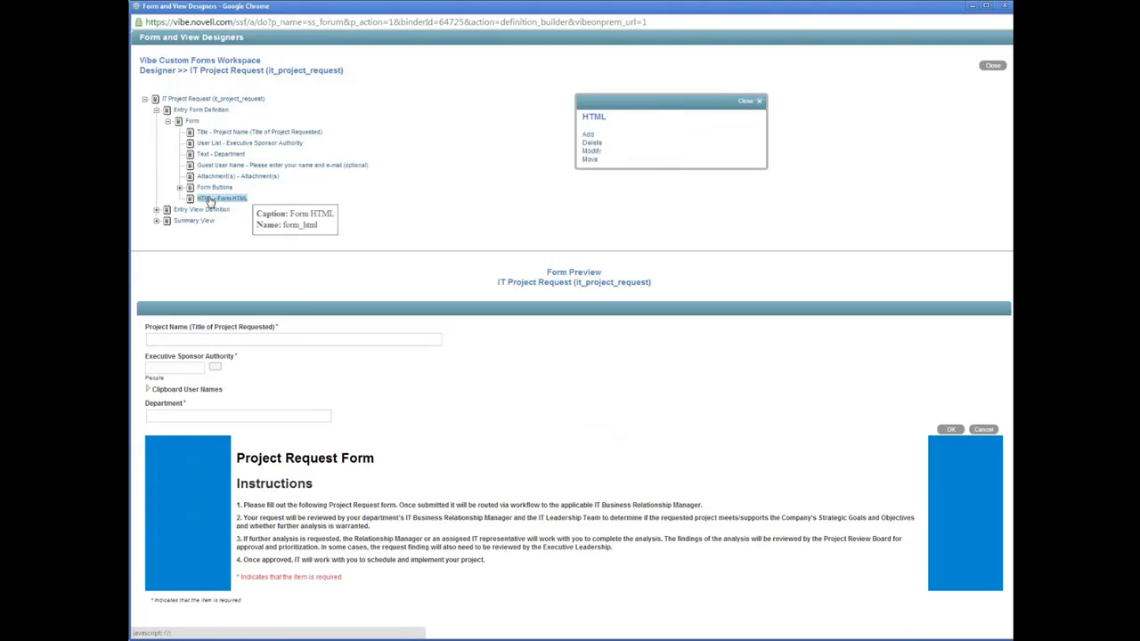
click(588, 159)
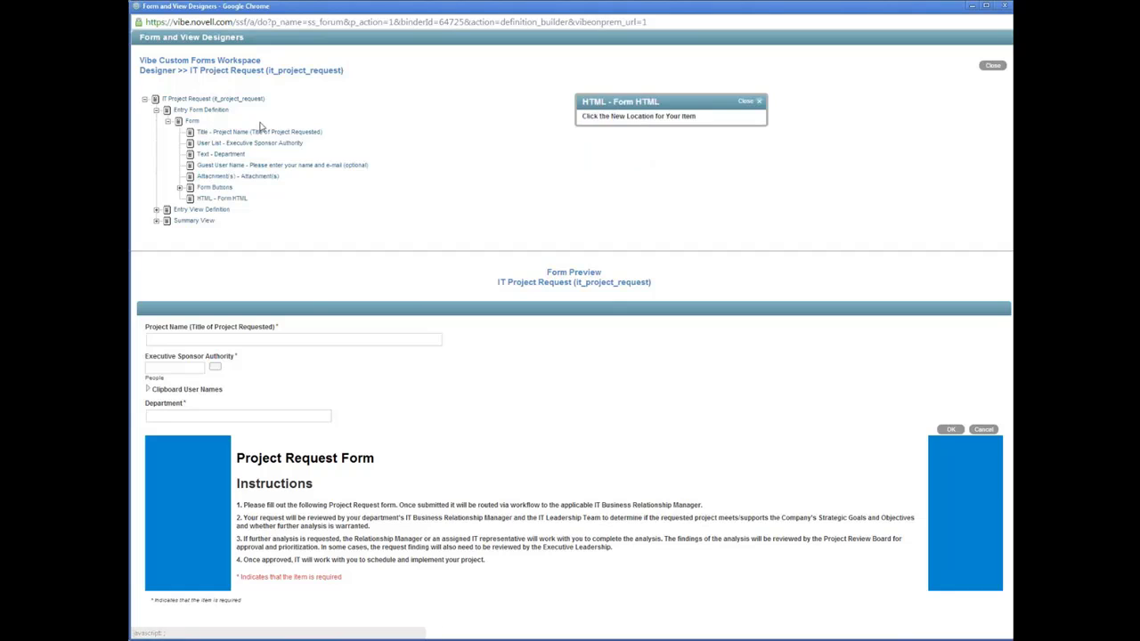
click(226, 134)
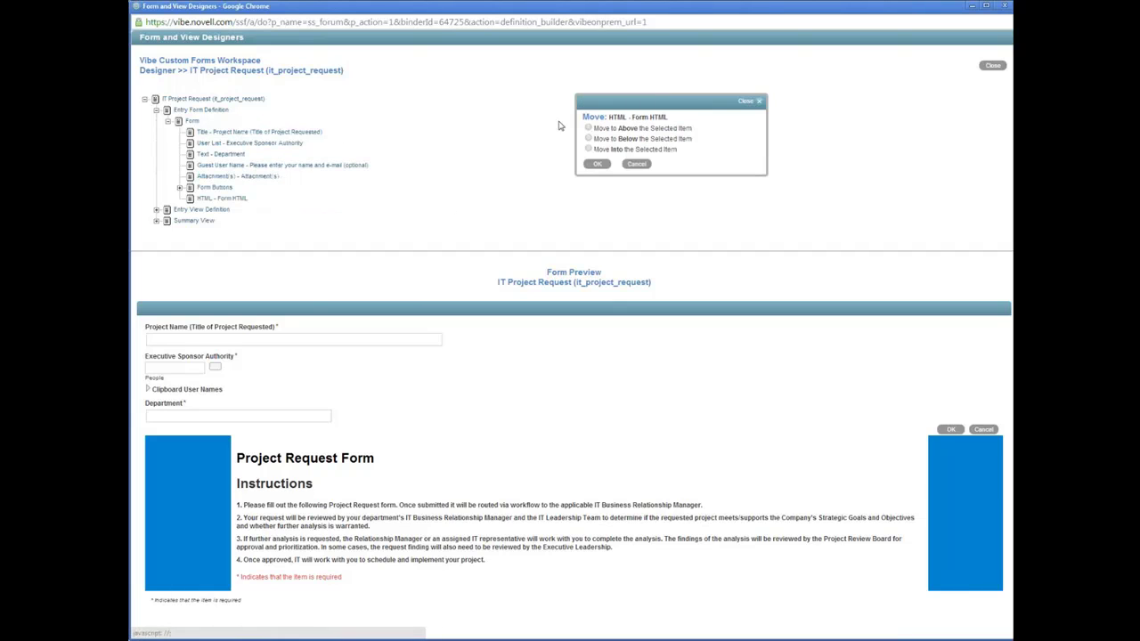
click(597, 165)
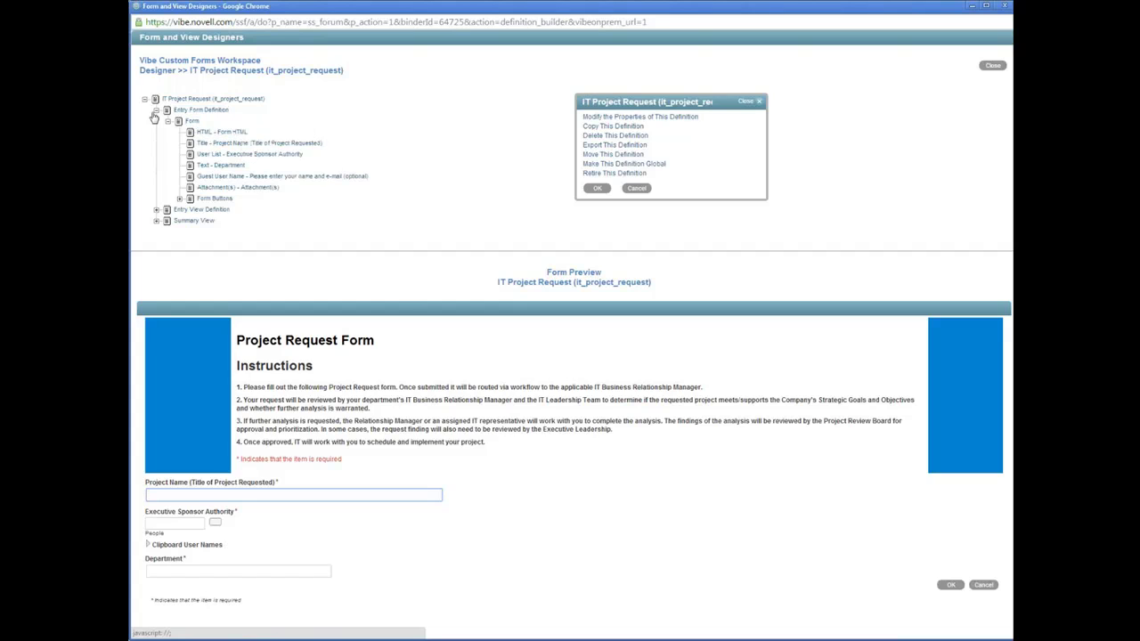
Step: Move the Project Name title element into the Form HTML element
click(209, 142)
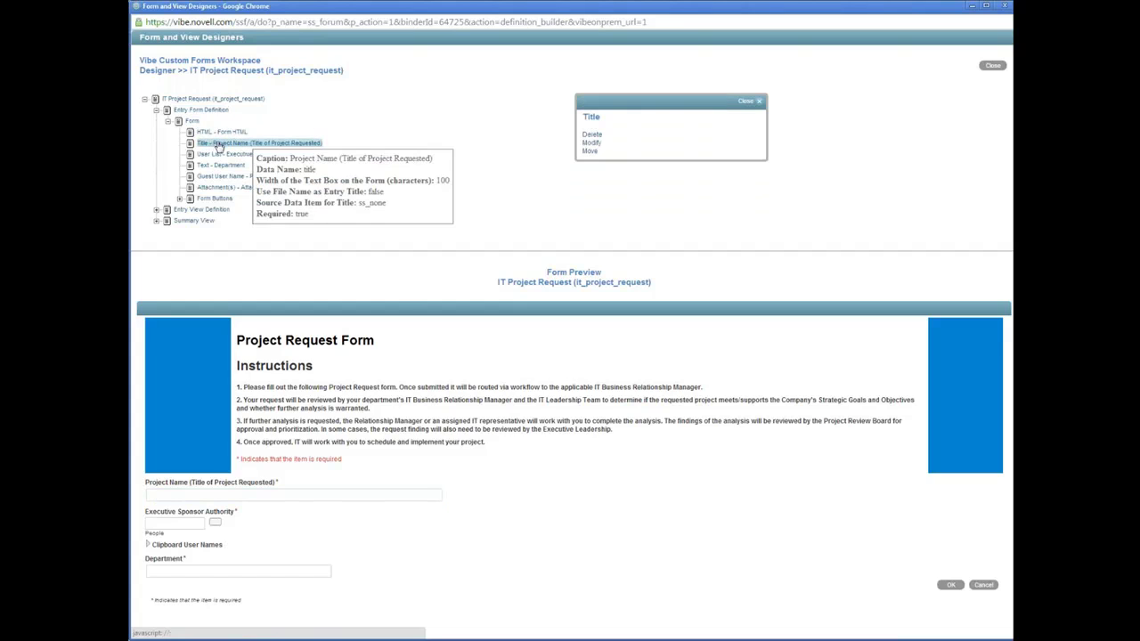
click(590, 150)
click(221, 131)
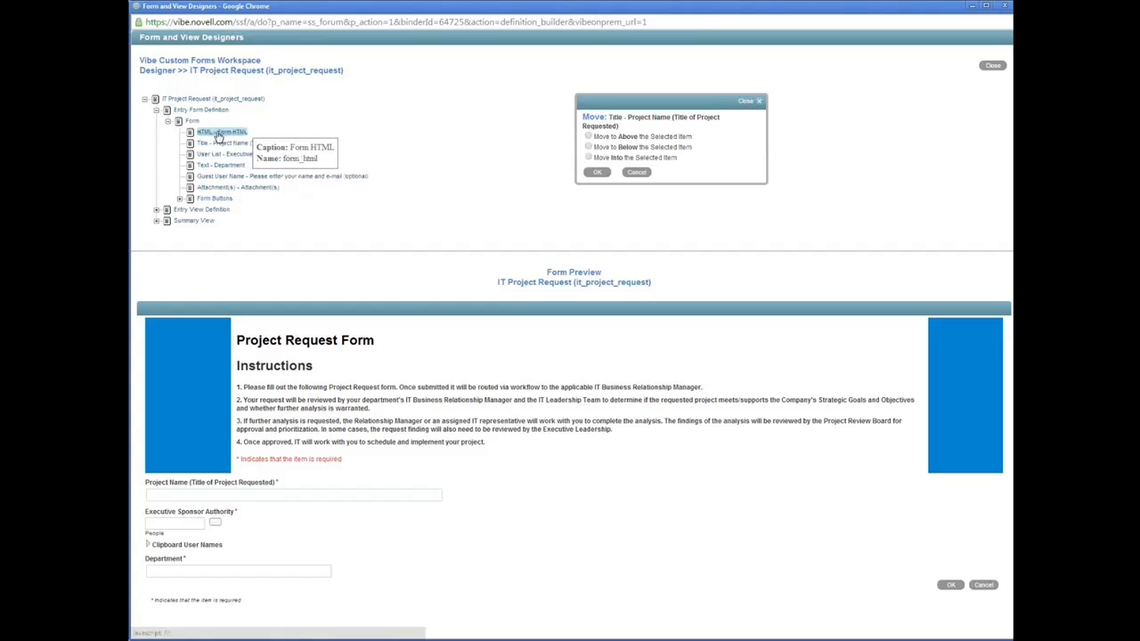
click(588, 158)
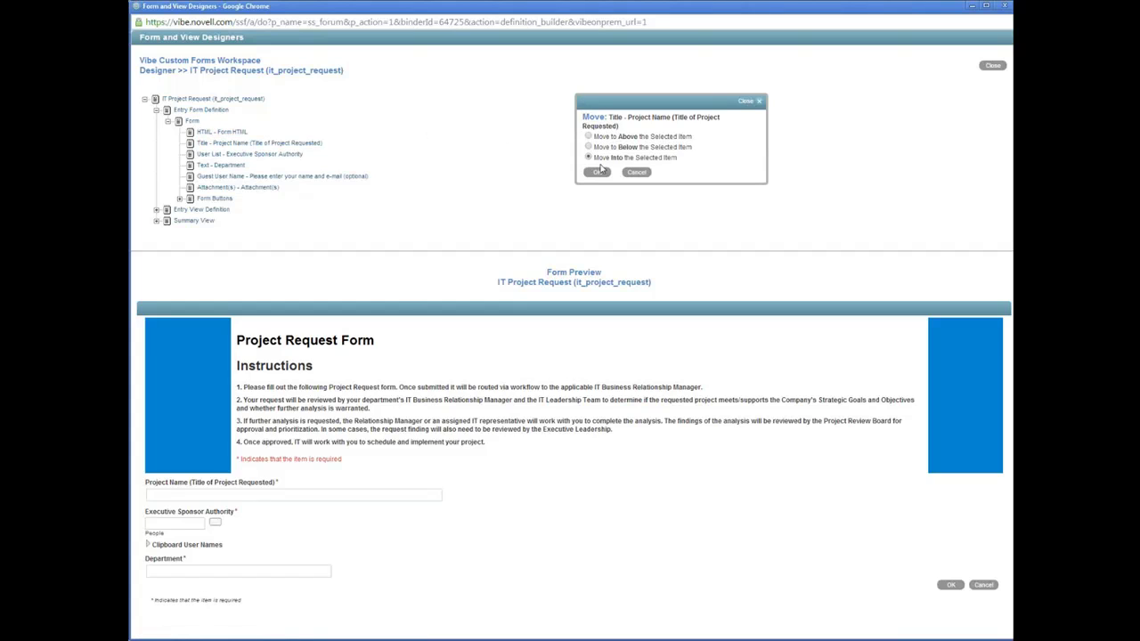
click(596, 172)
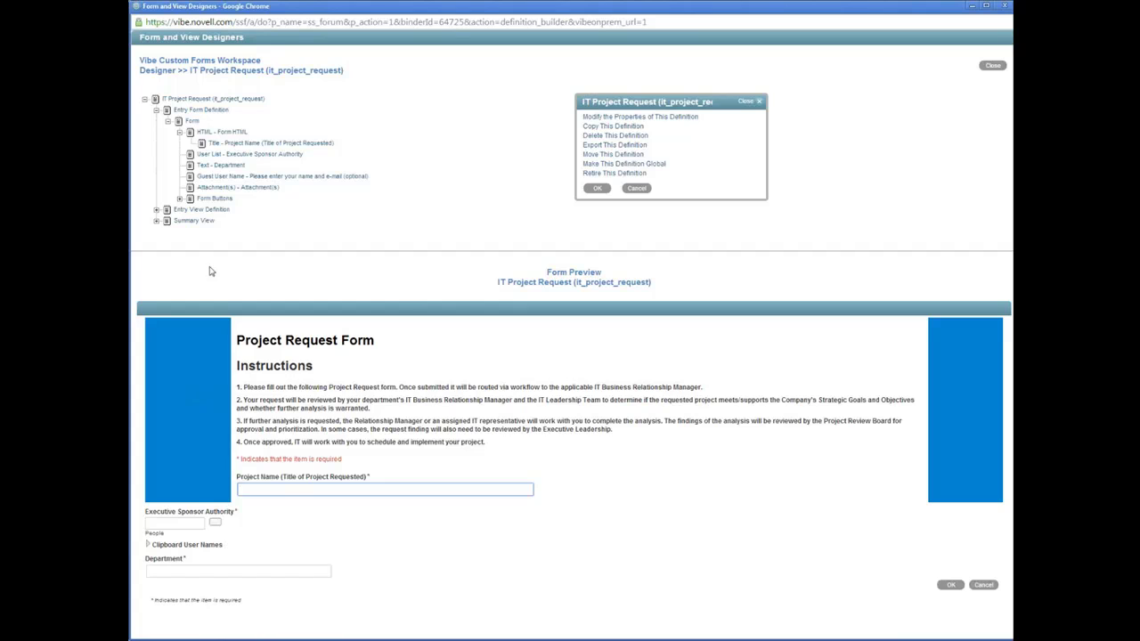
Step: Change the outer background color in the Form HTML element's HTML Top code to #81b2bd and save it
click(219, 132)
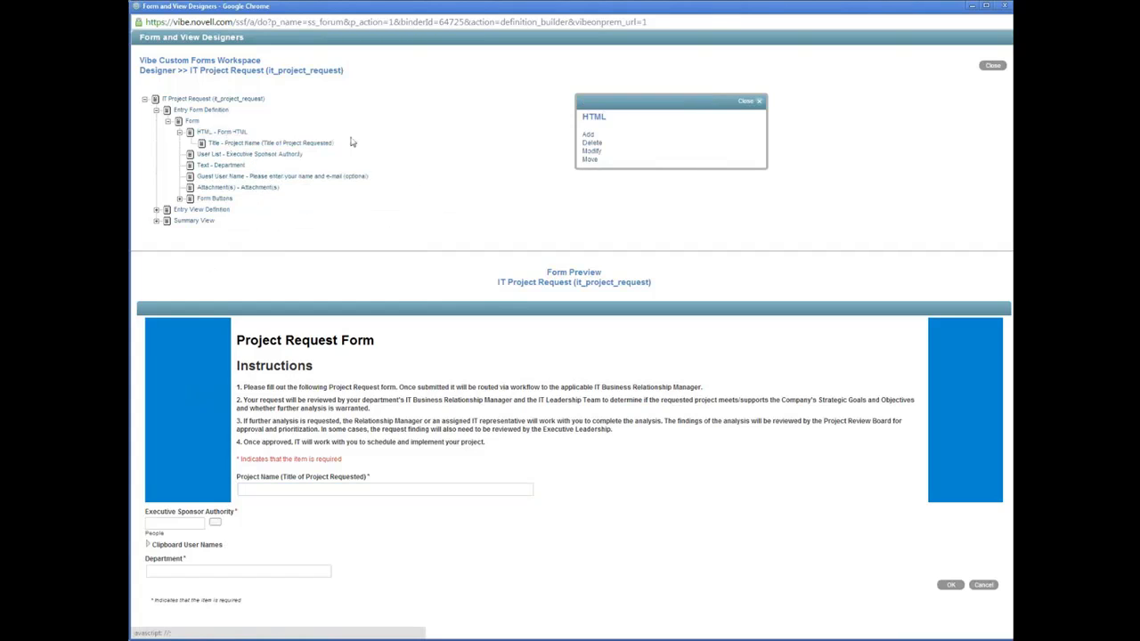
click(592, 150)
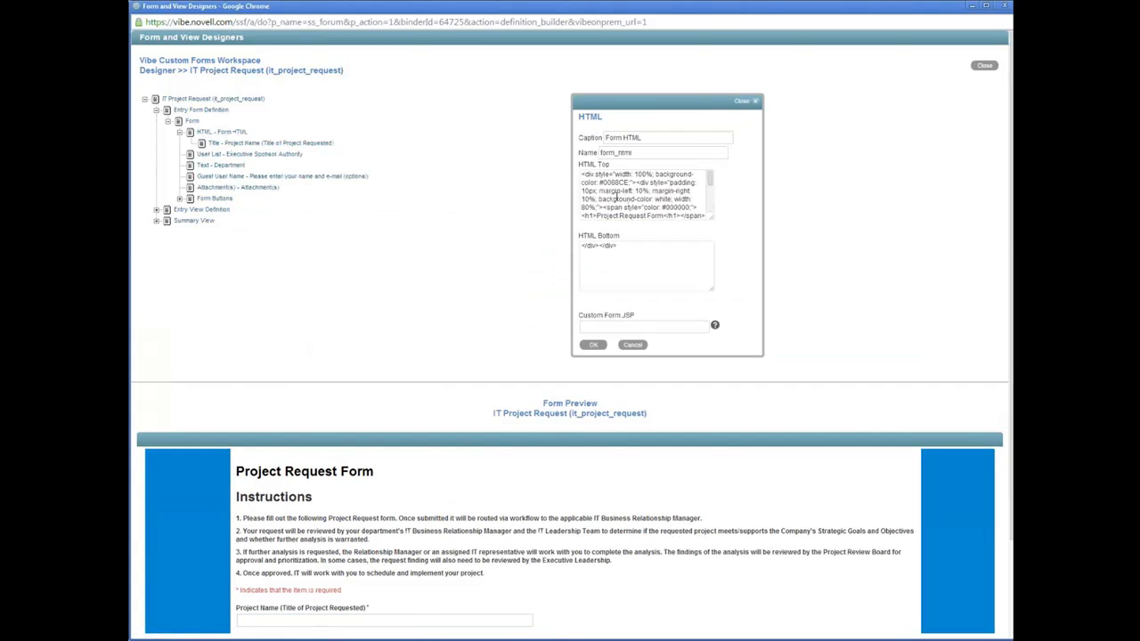
drag(628, 182, 600, 183)
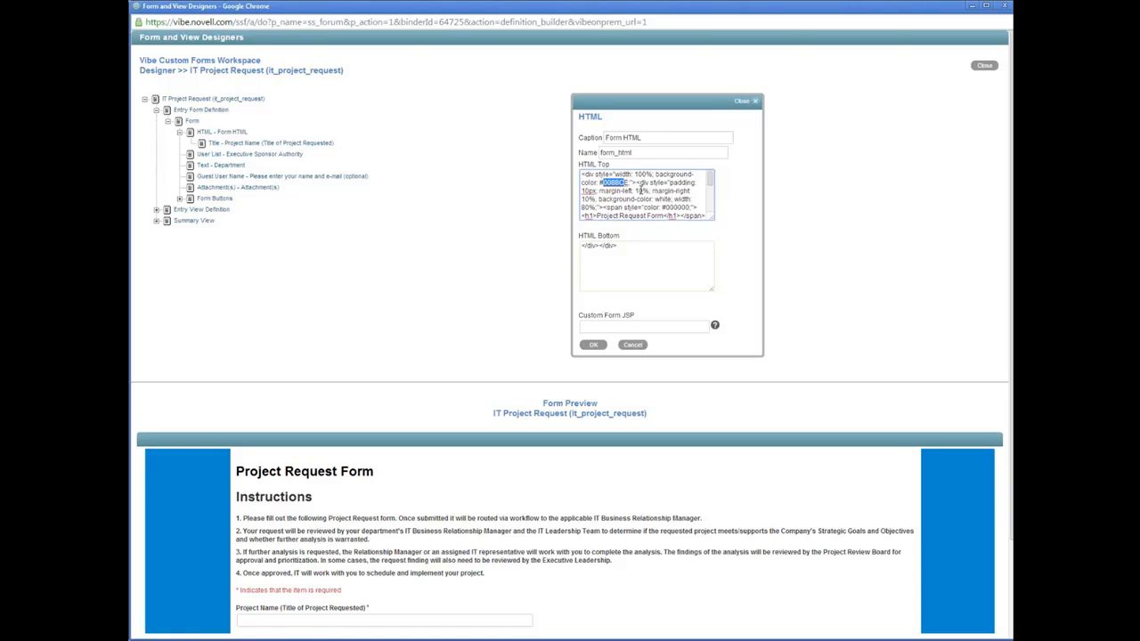
text(81b2bd)
click(597, 345)
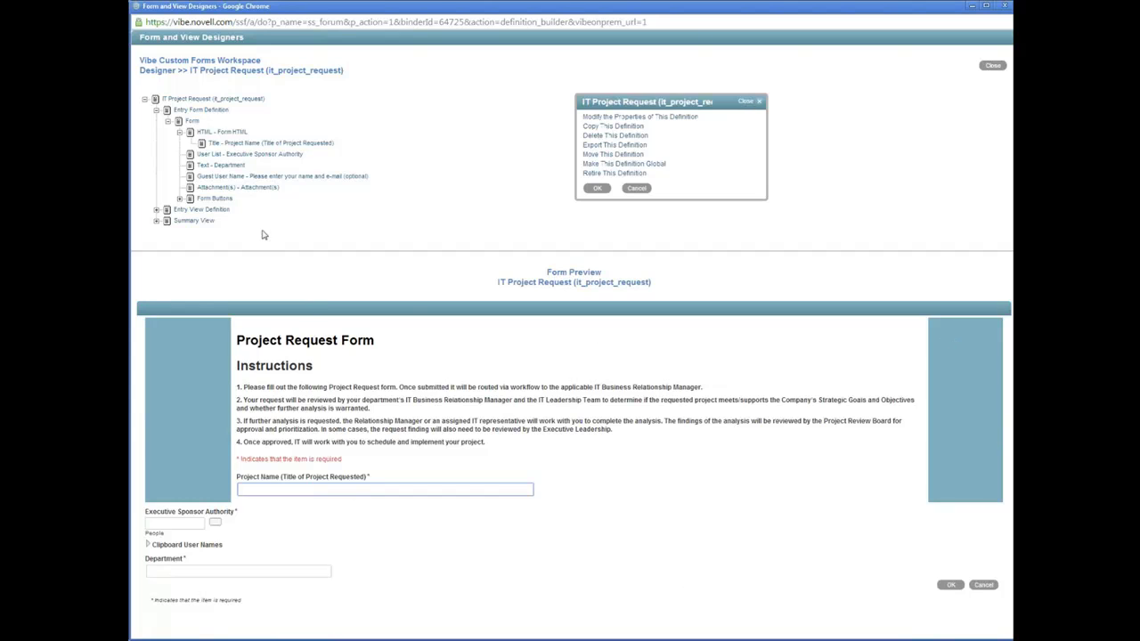
Step: Add a Two Column Table inside the Form HTML element, with both its caption and name set to table1
mouse_move(218, 154)
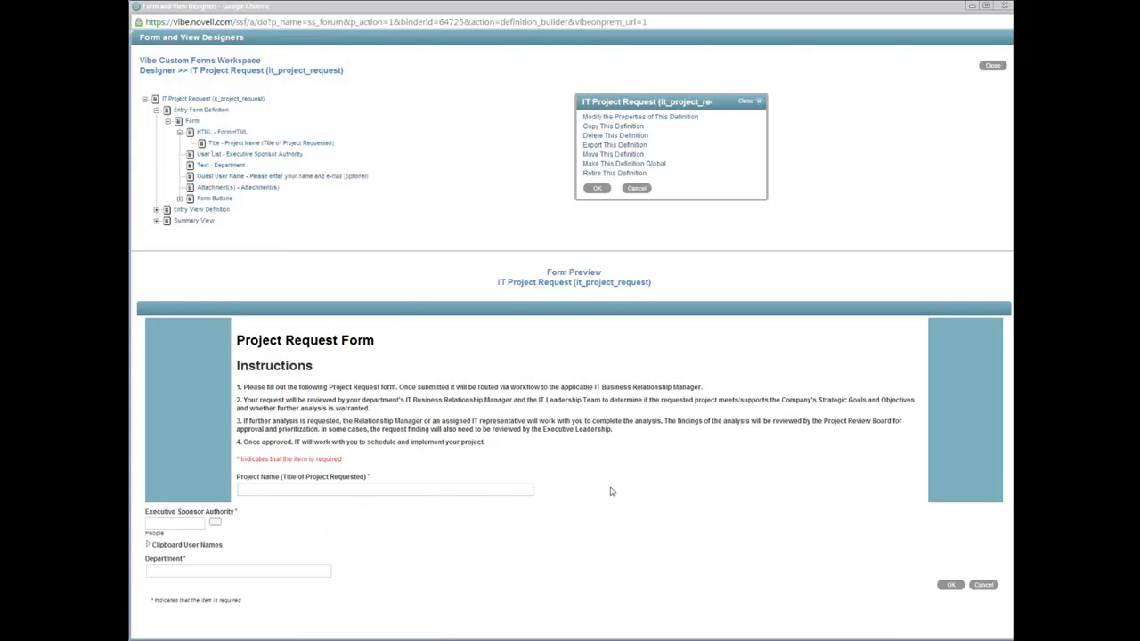
click(213, 133)
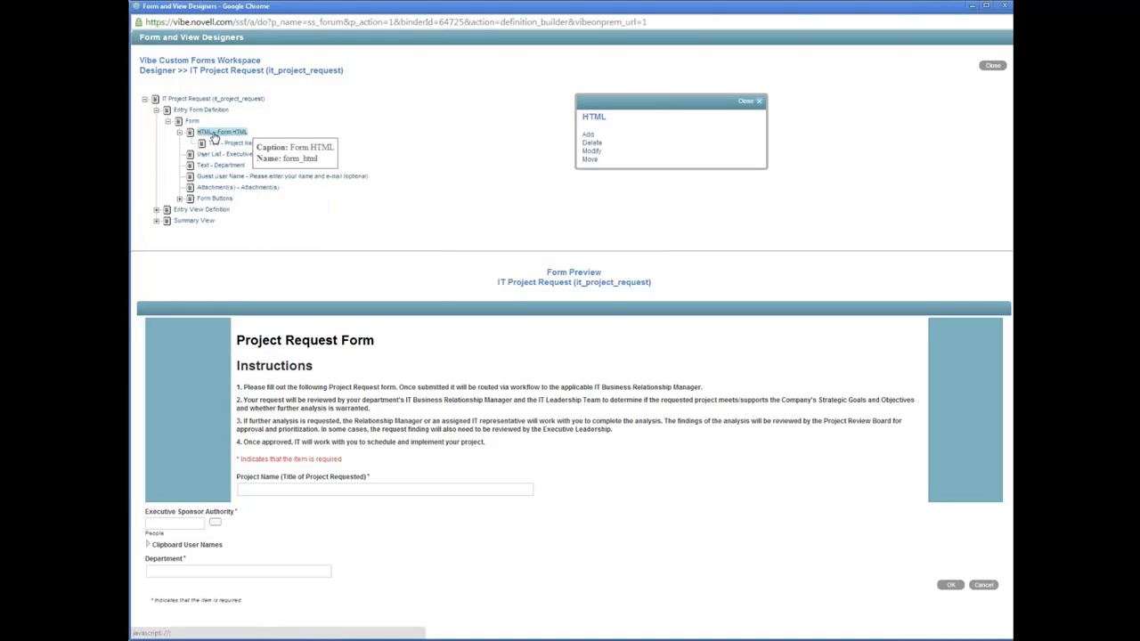
click(588, 135)
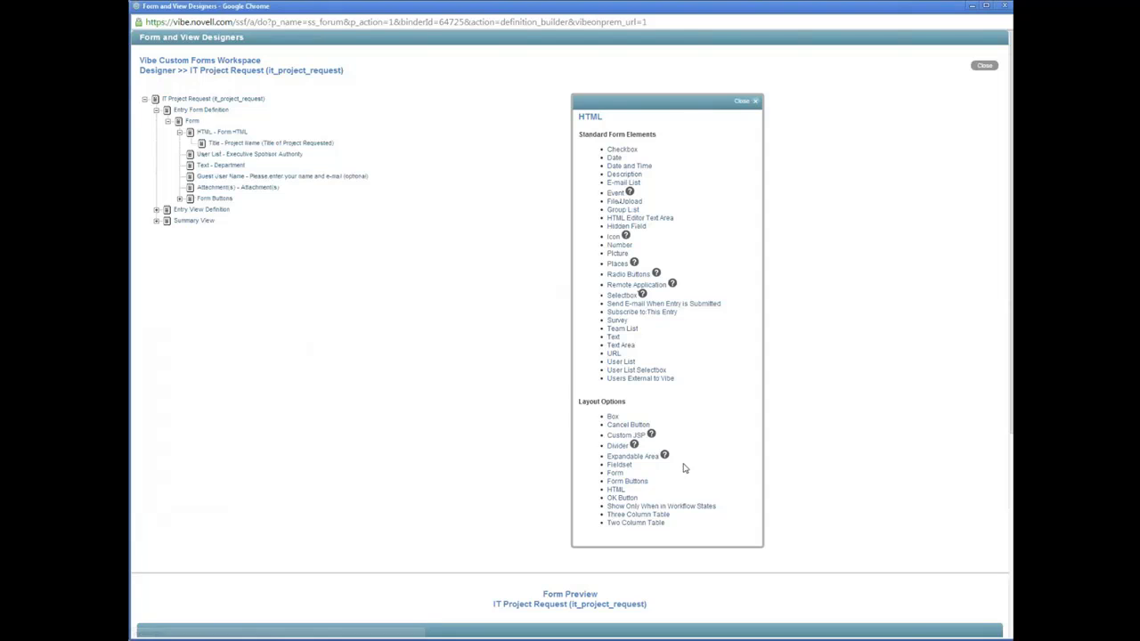
click(652, 526)
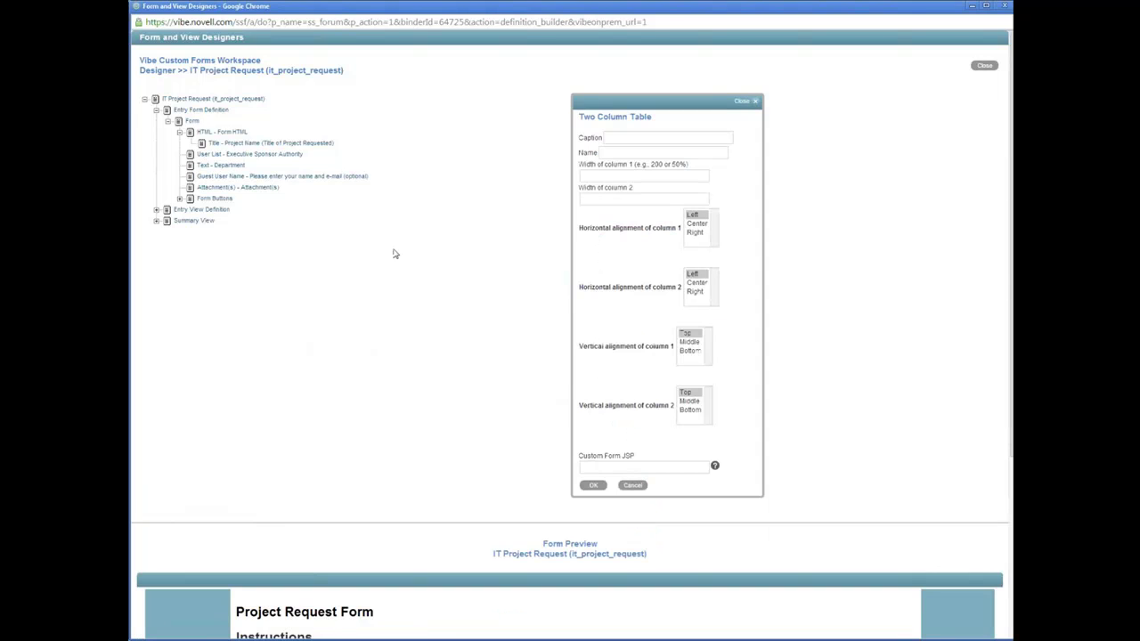
click(650, 135)
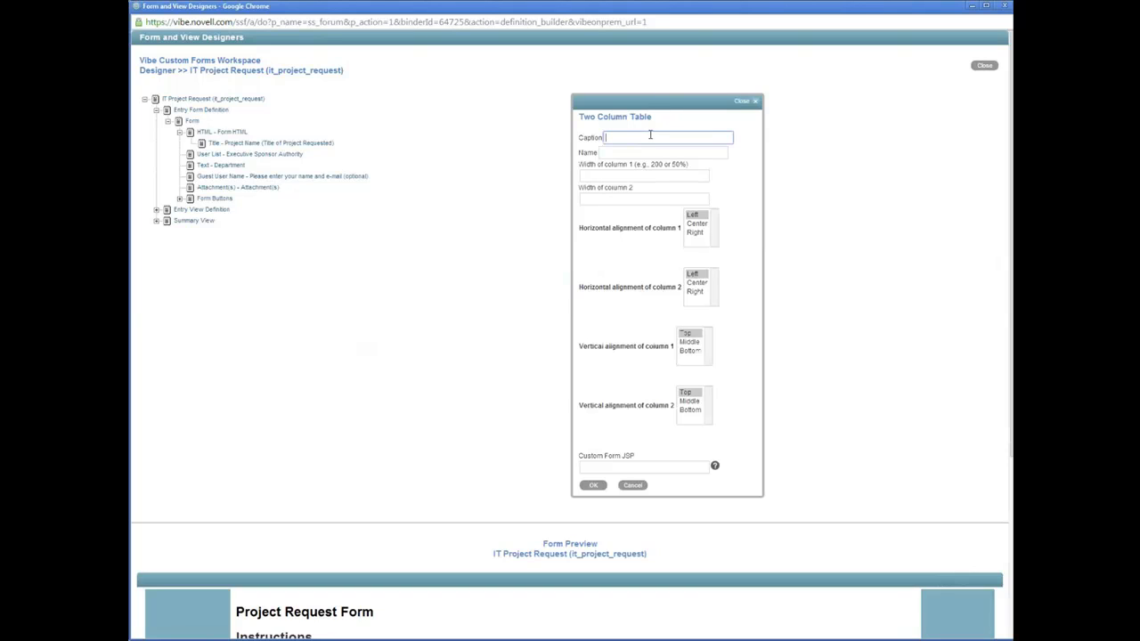
text(table1)
key(Tab)
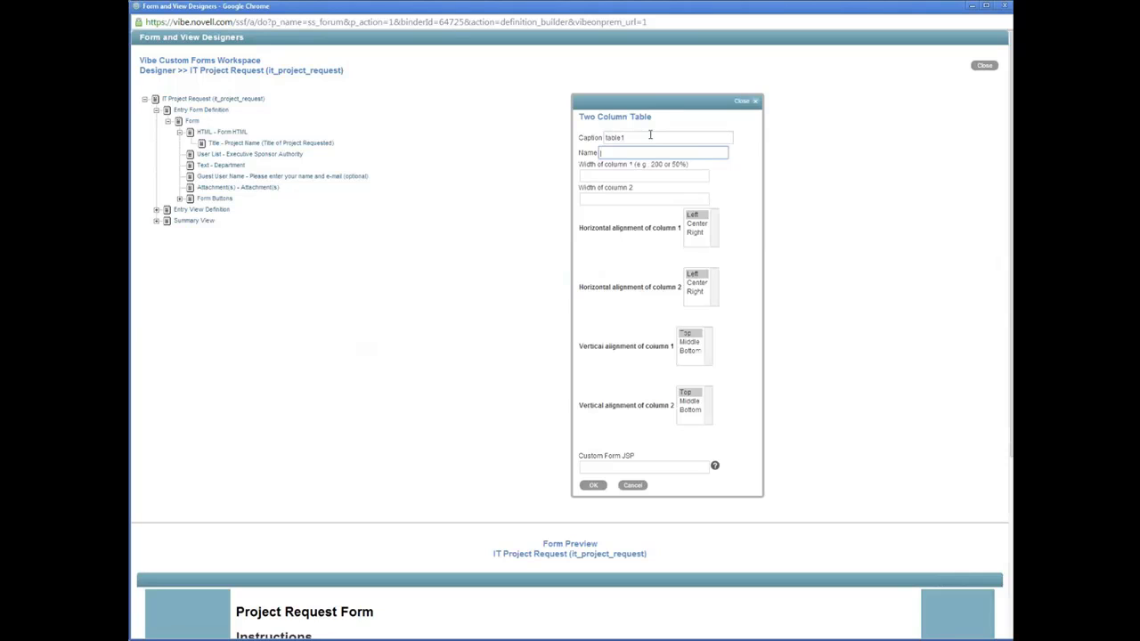
text(table_)
key(BackSpace)
text(1)
key(Tab)
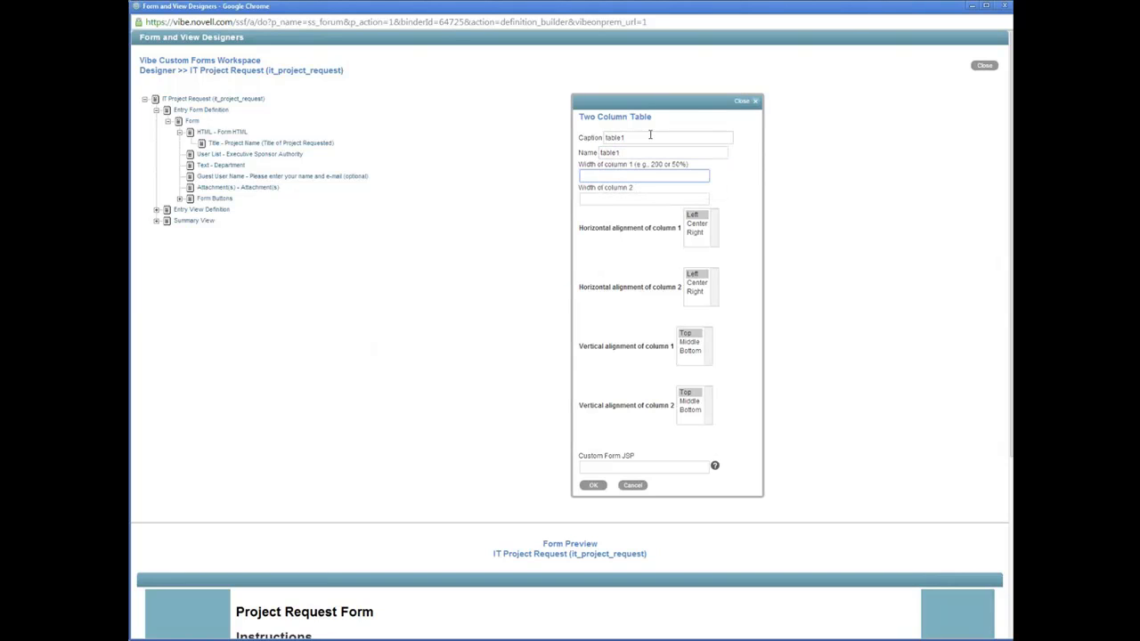
Step: Set the widths of column 1 and column 2 to 50% each and save the two-column table
text(50)
key(Tab)
text(50)
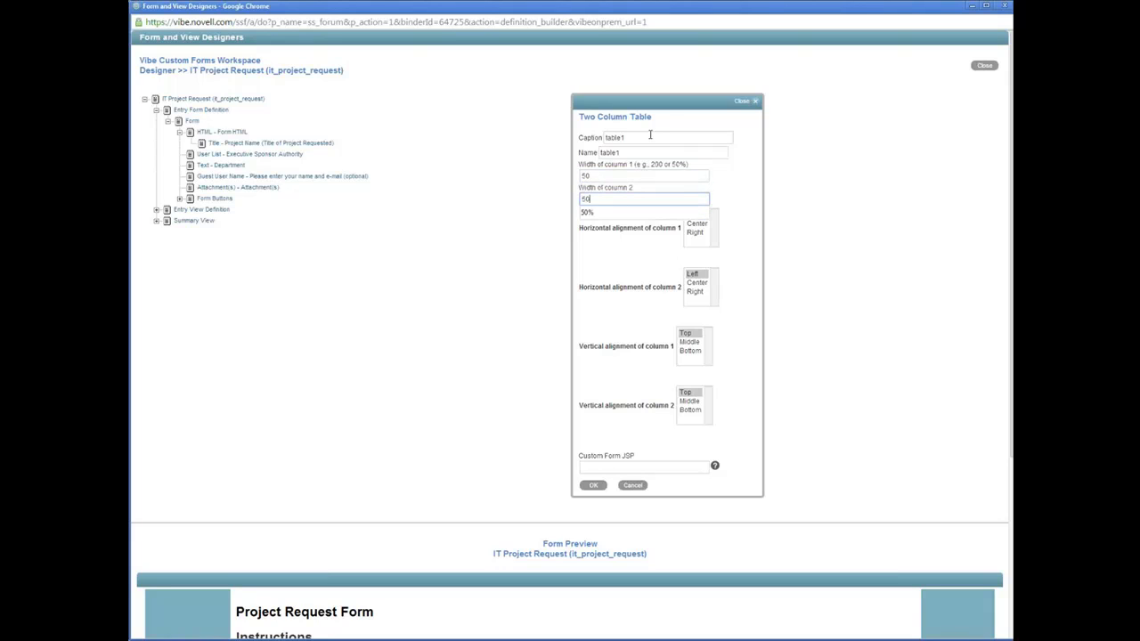
key(shift+Tab)
key(Right)
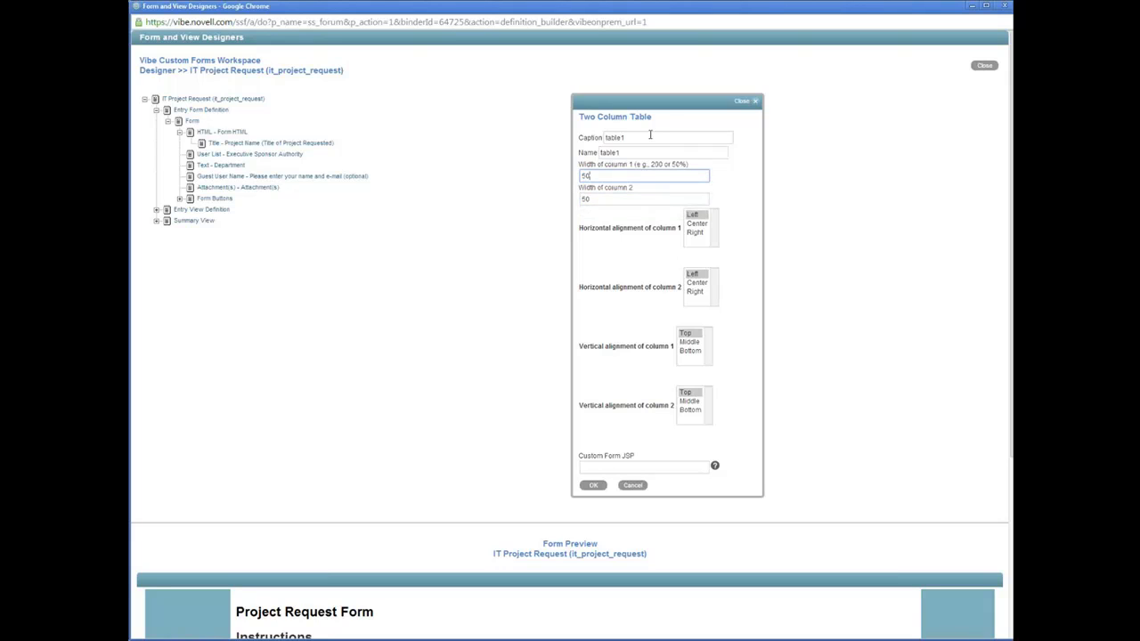
text(%)
key(Tab)
key(Right)
text(%)
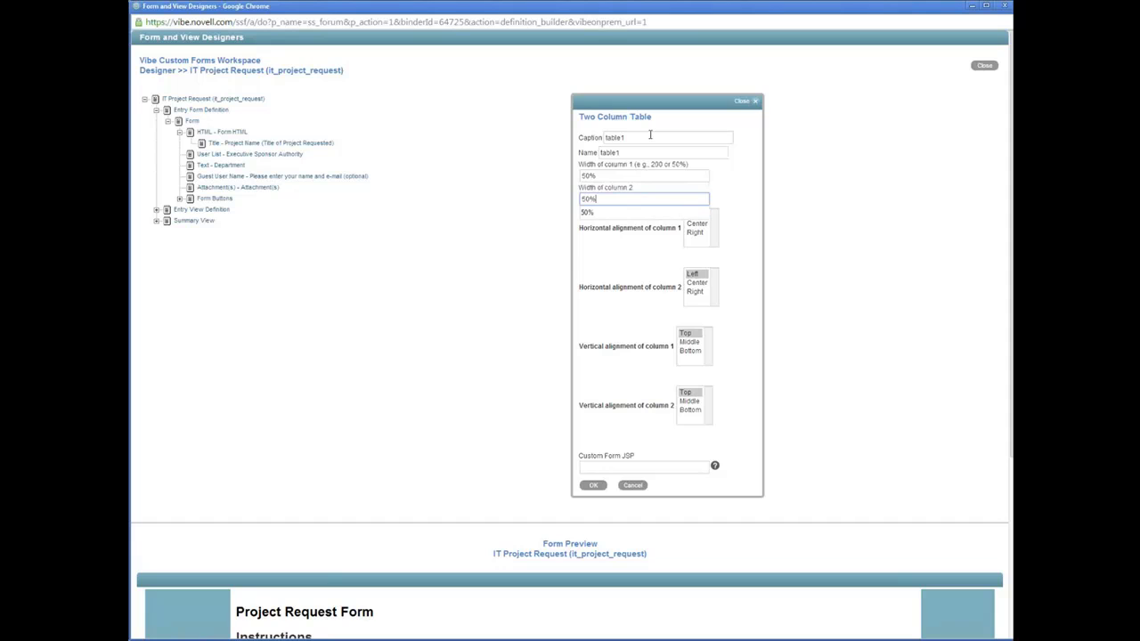
click(764, 245)
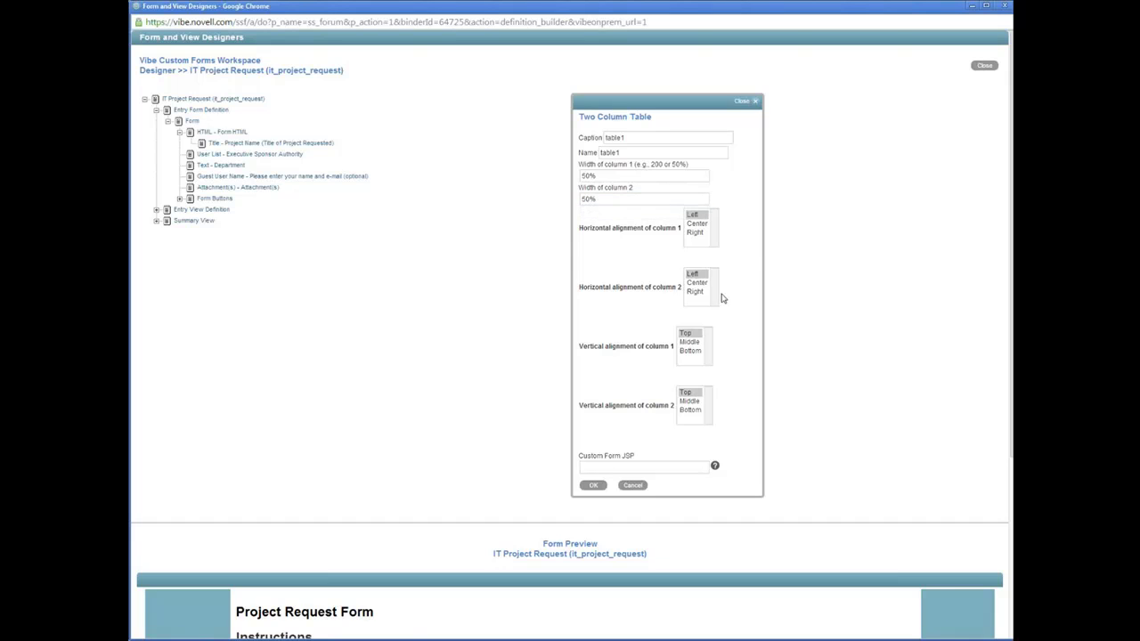
click(593, 485)
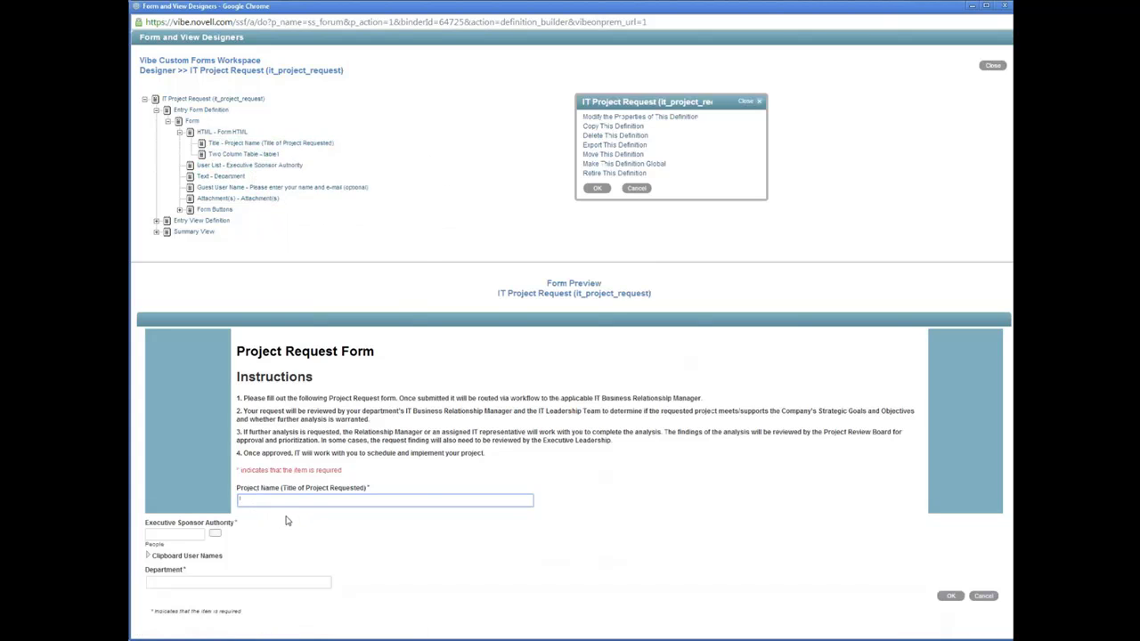
Step: Move the Executive Sponsor Authority user list into the table1 two-column table
click(216, 167)
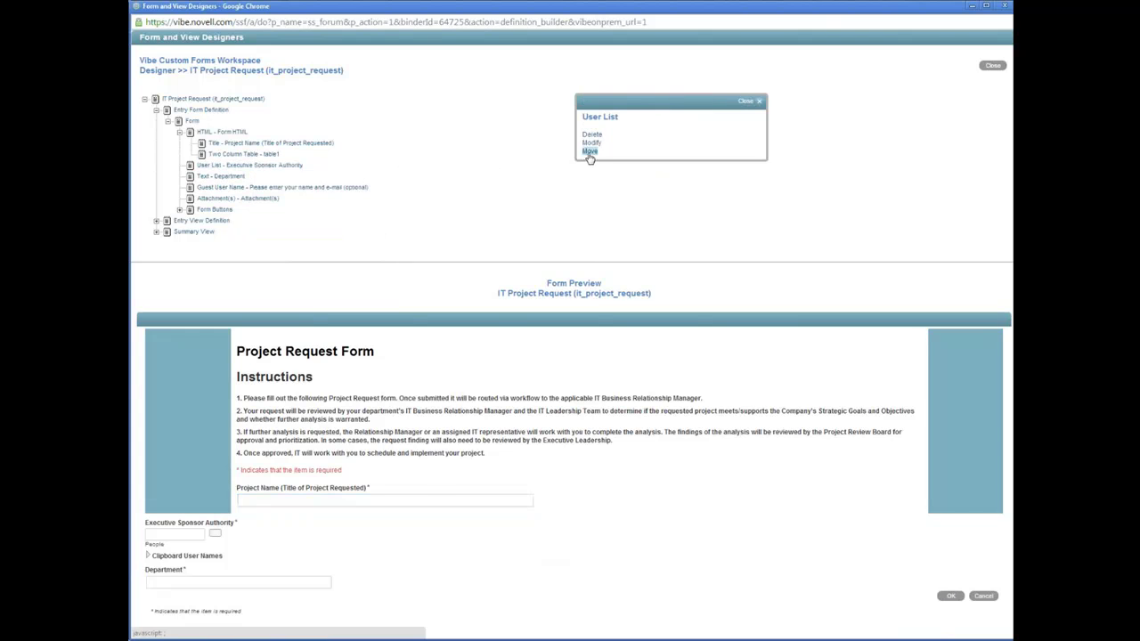
click(589, 154)
click(590, 151)
click(234, 156)
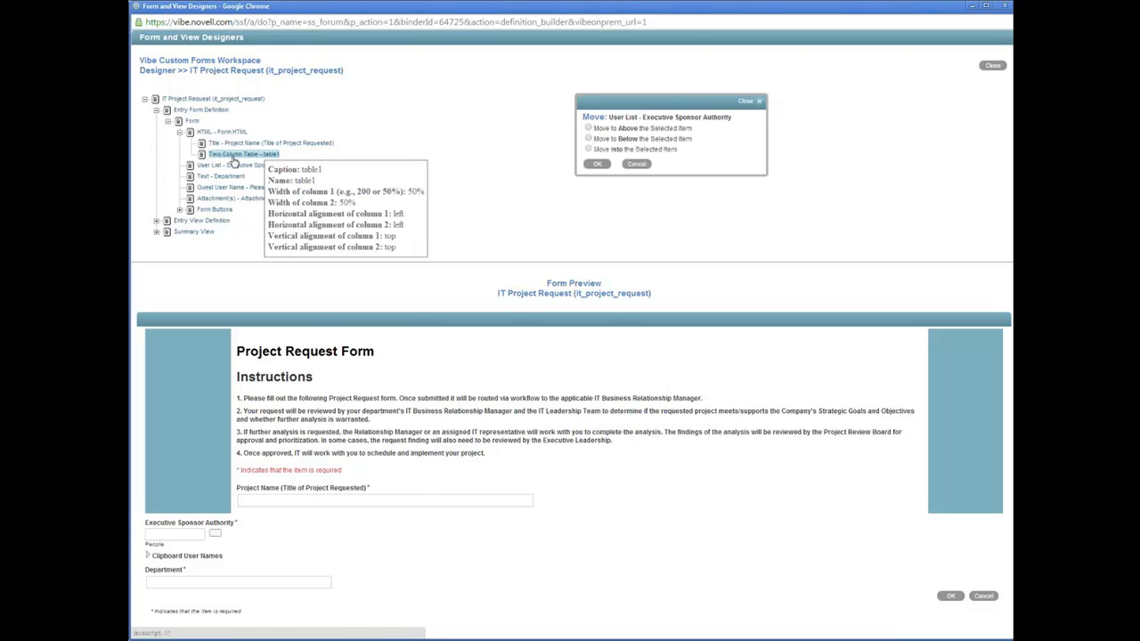
click(588, 149)
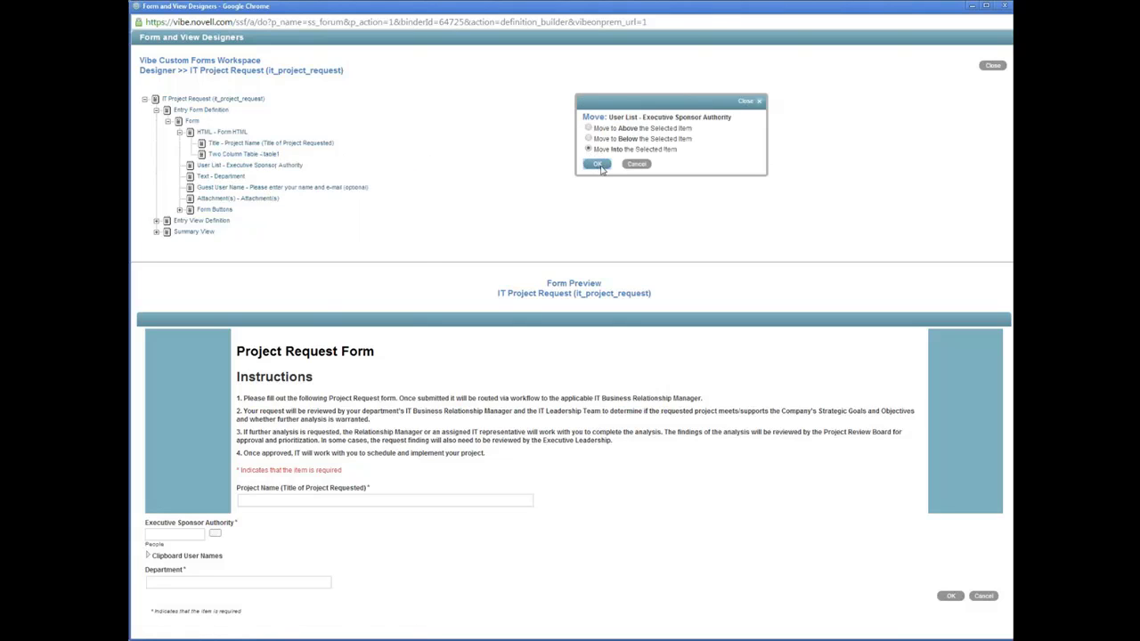
click(598, 165)
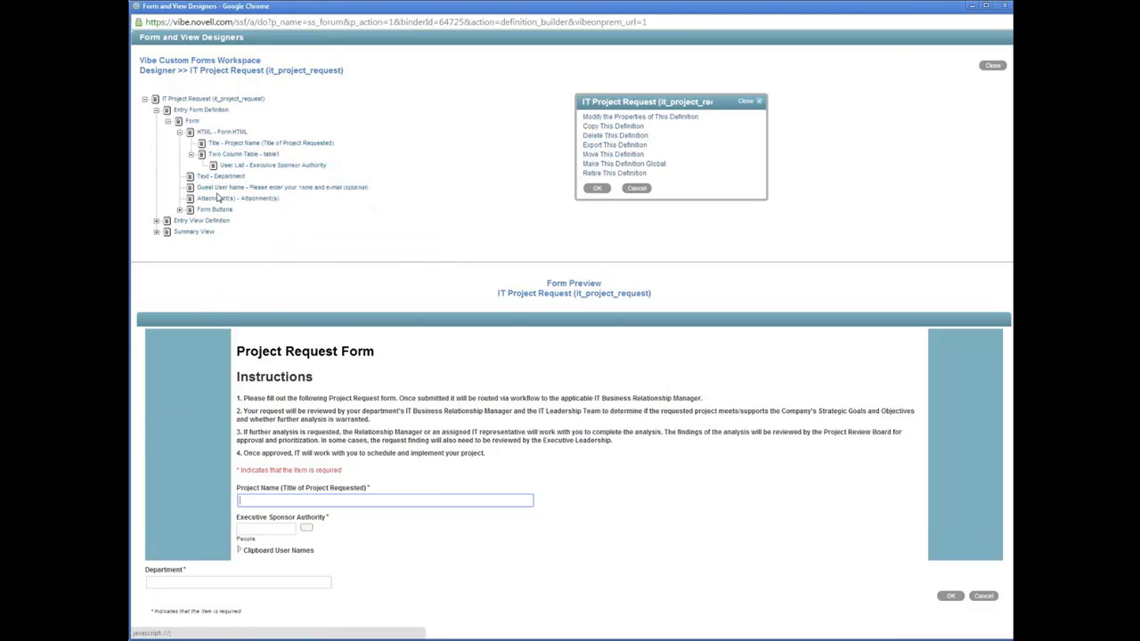
Step: Move the Department text element into the table1 two-column table
click(214, 183)
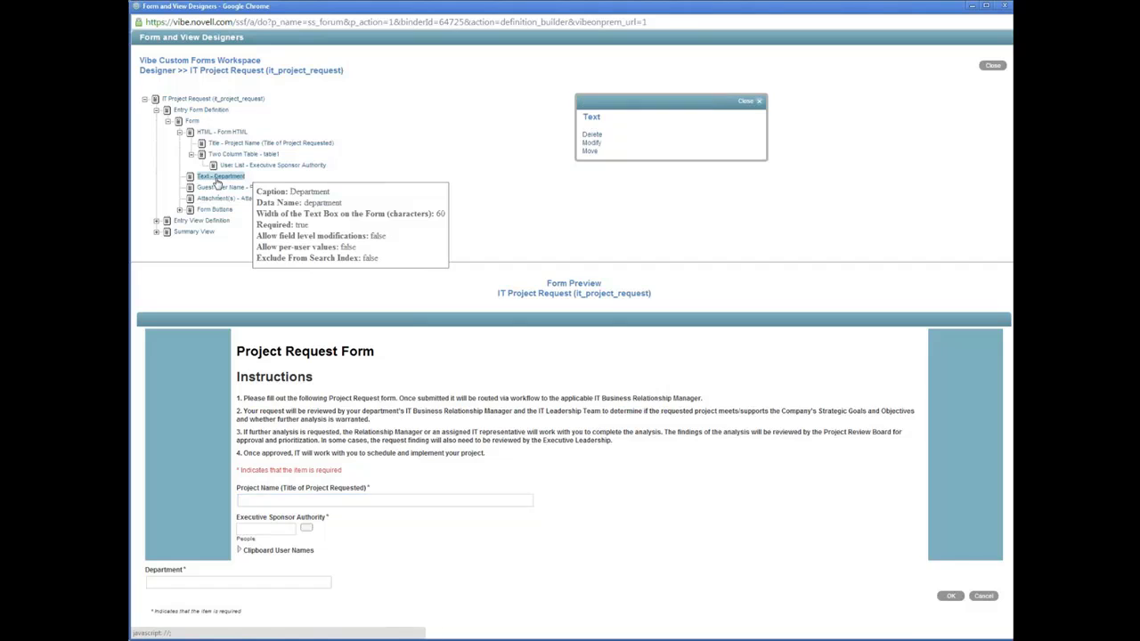
click(594, 156)
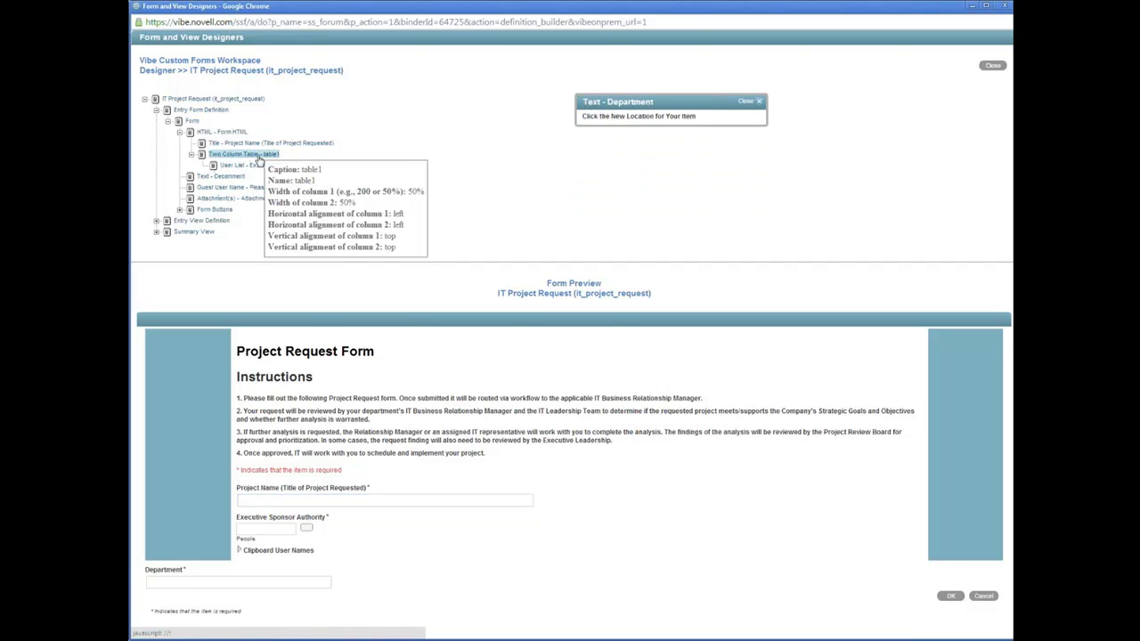
click(257, 155)
click(590, 150)
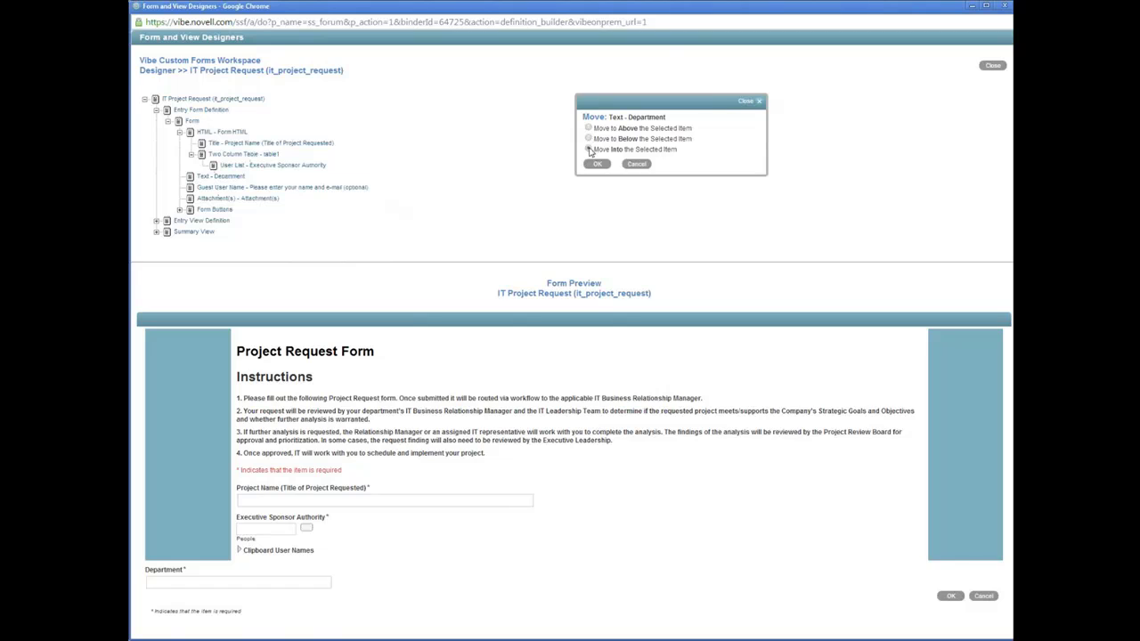
click(594, 165)
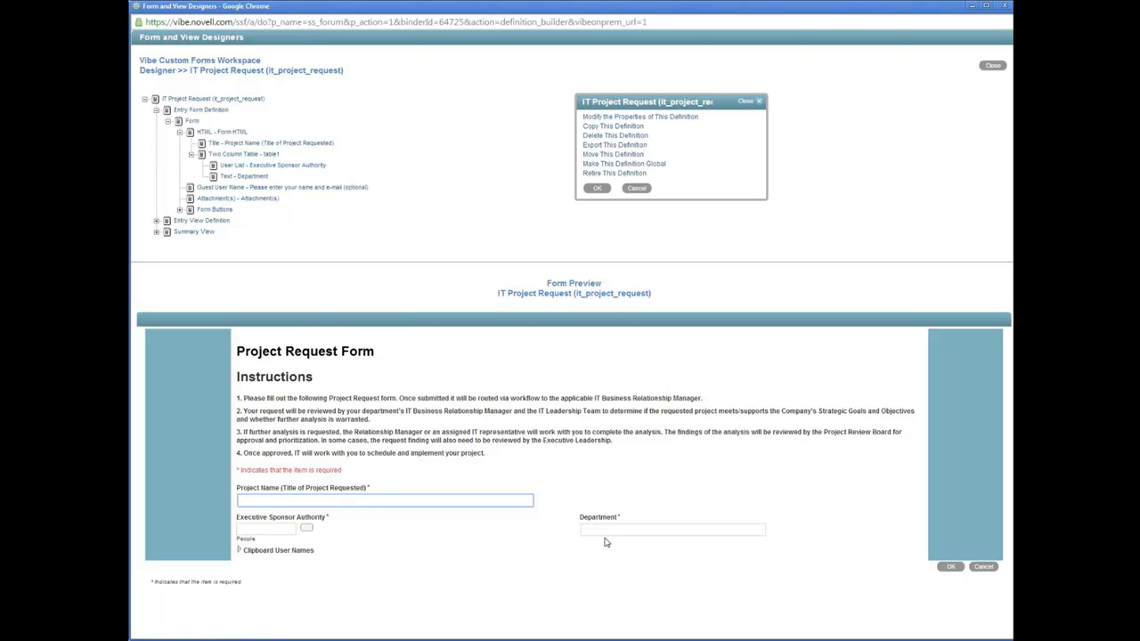
mouse_move(244, 162)
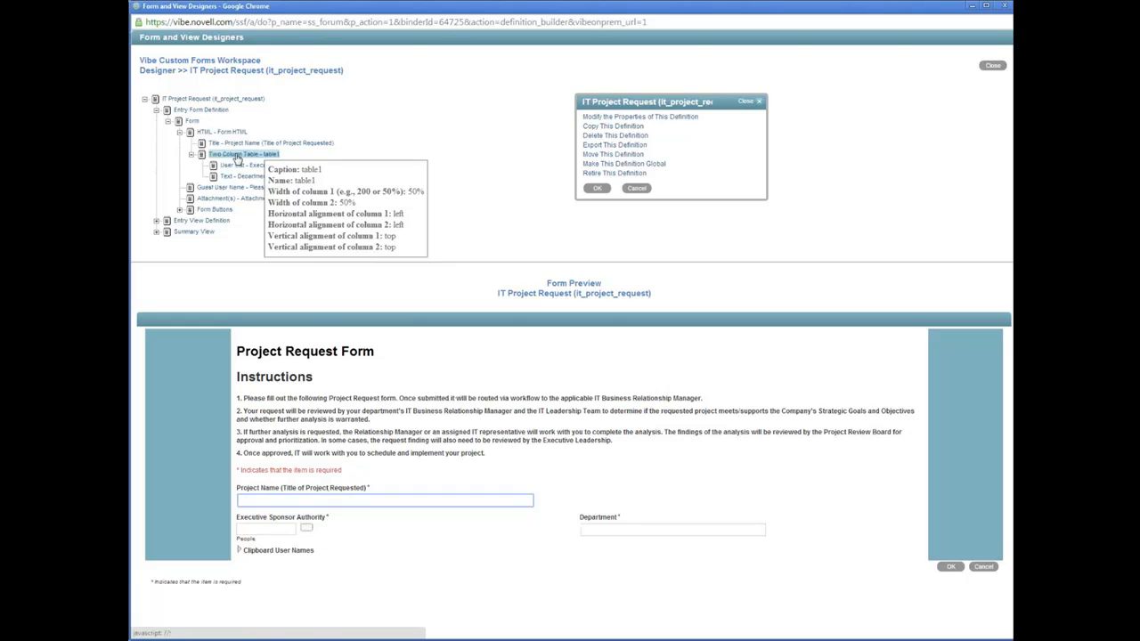
click(237, 157)
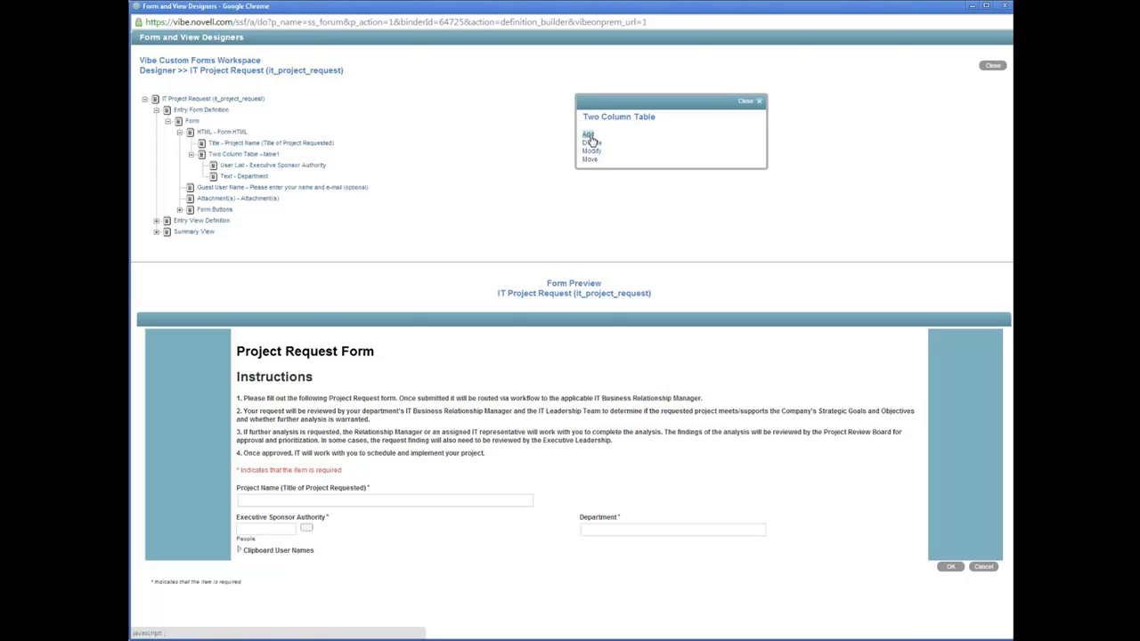
click(587, 137)
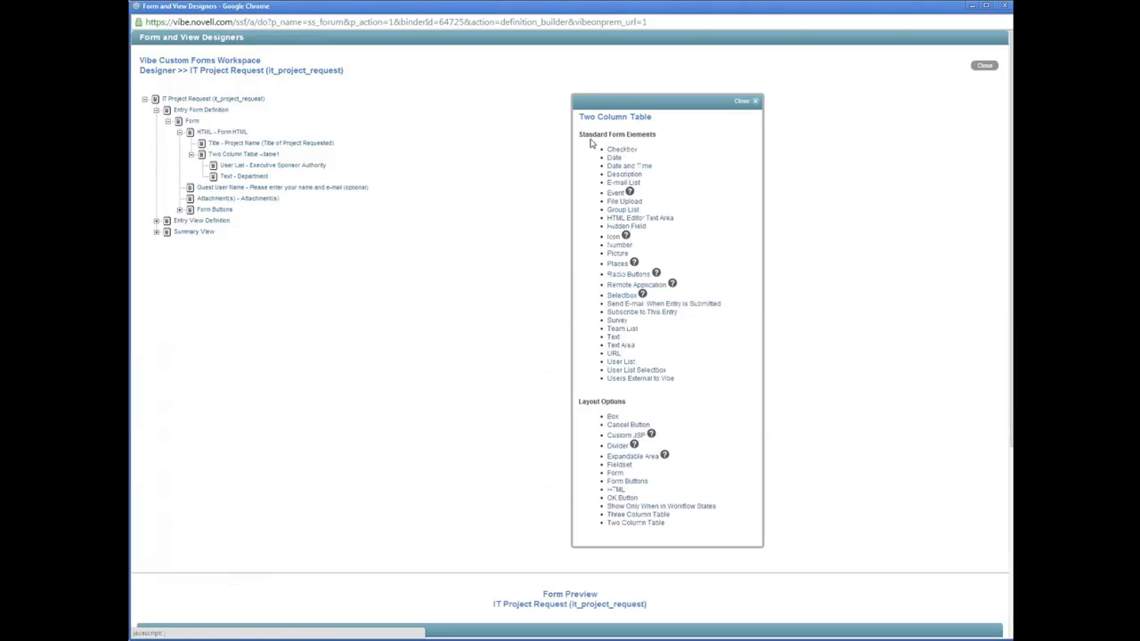
click(636, 523)
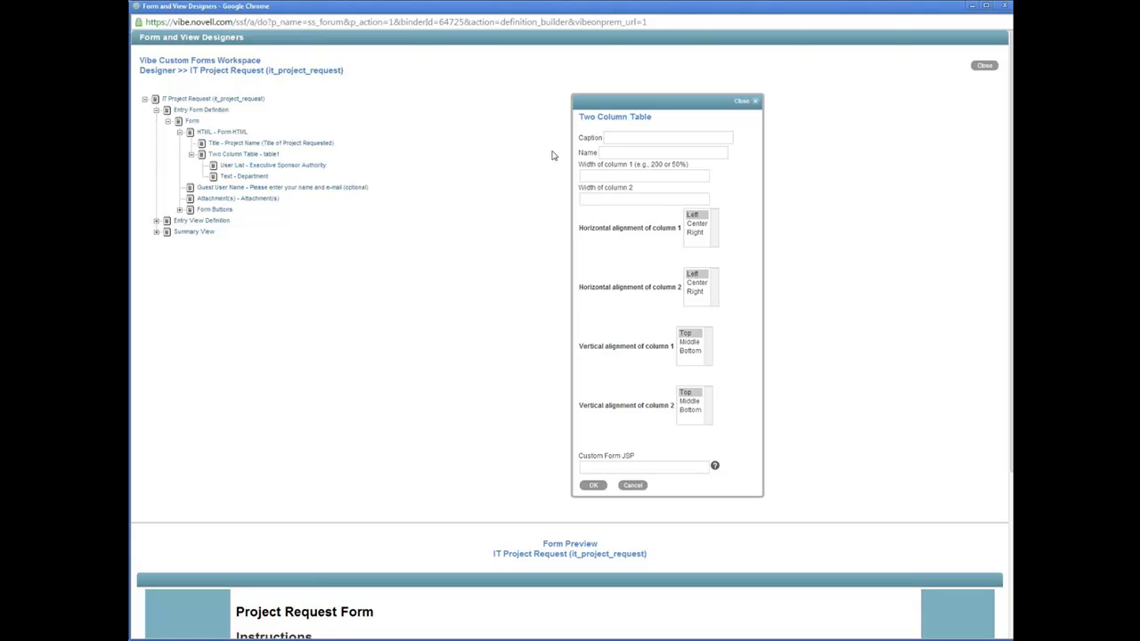
click(633, 486)
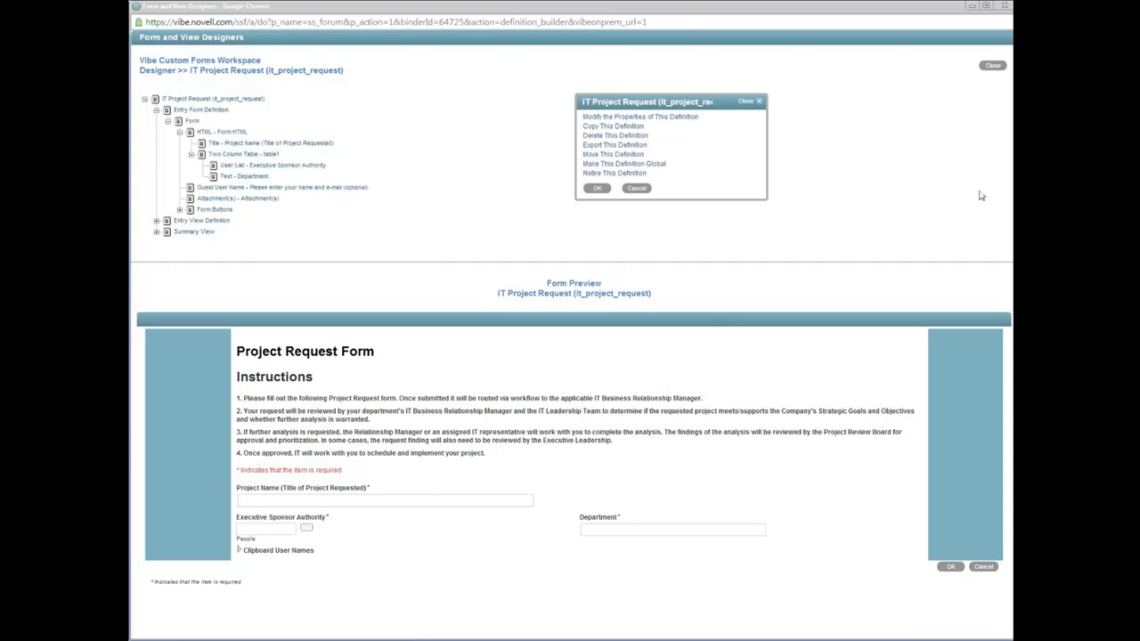
Step: Add a required Date element to table1 with the caption Desired Start Date and data name start_date, and save it
click(236, 155)
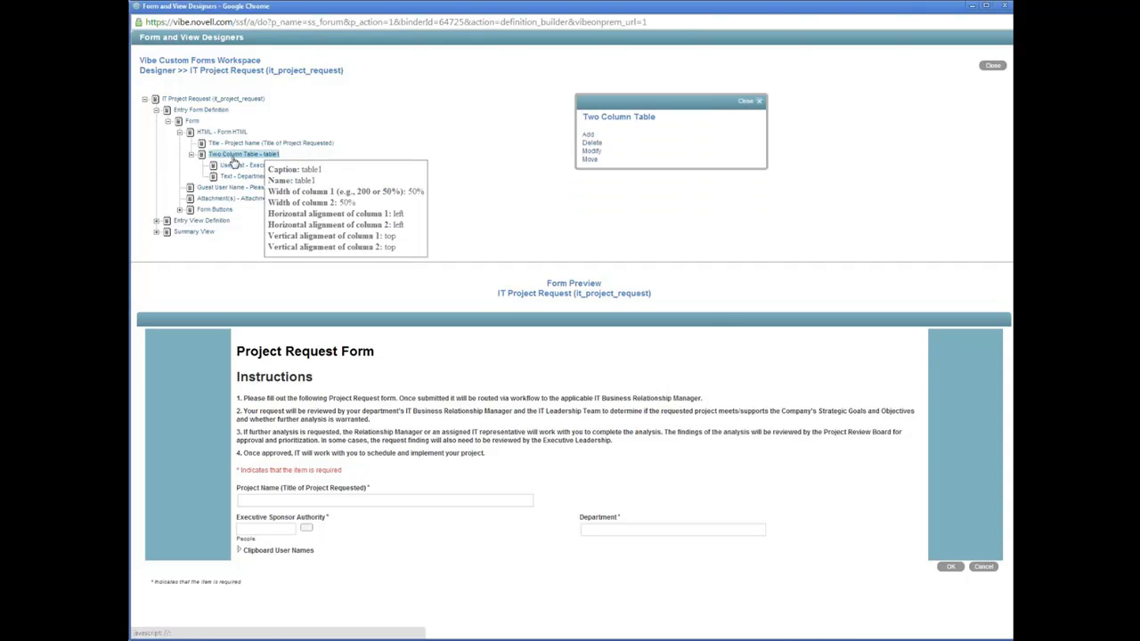
click(589, 134)
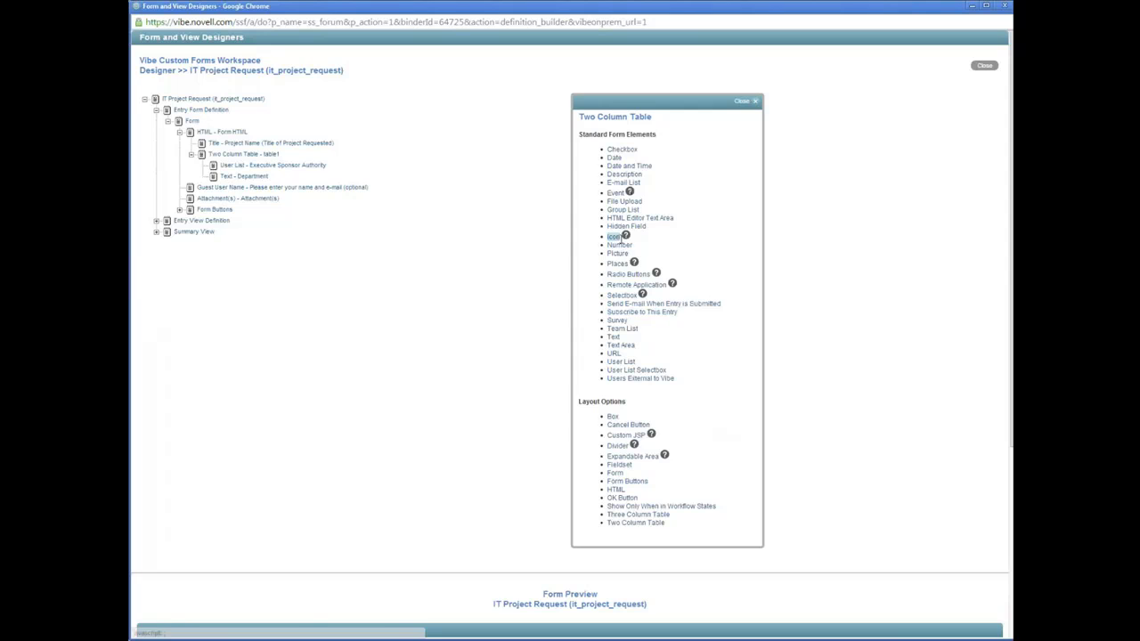
click(614, 158)
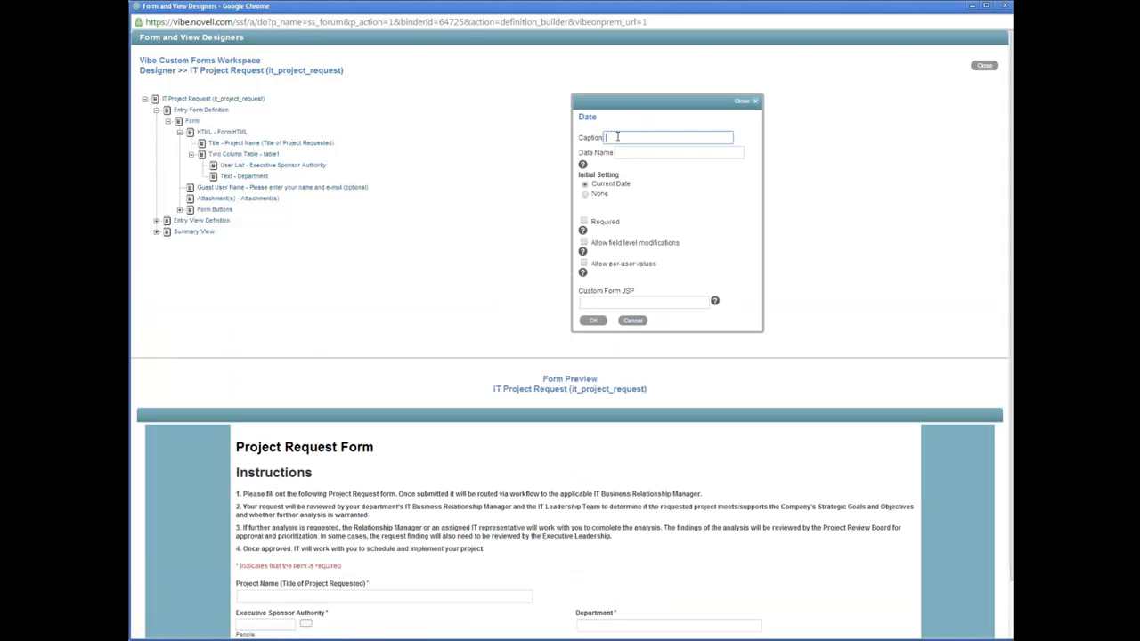
text(Desired Start Date)
key(Tab)
text(sta)
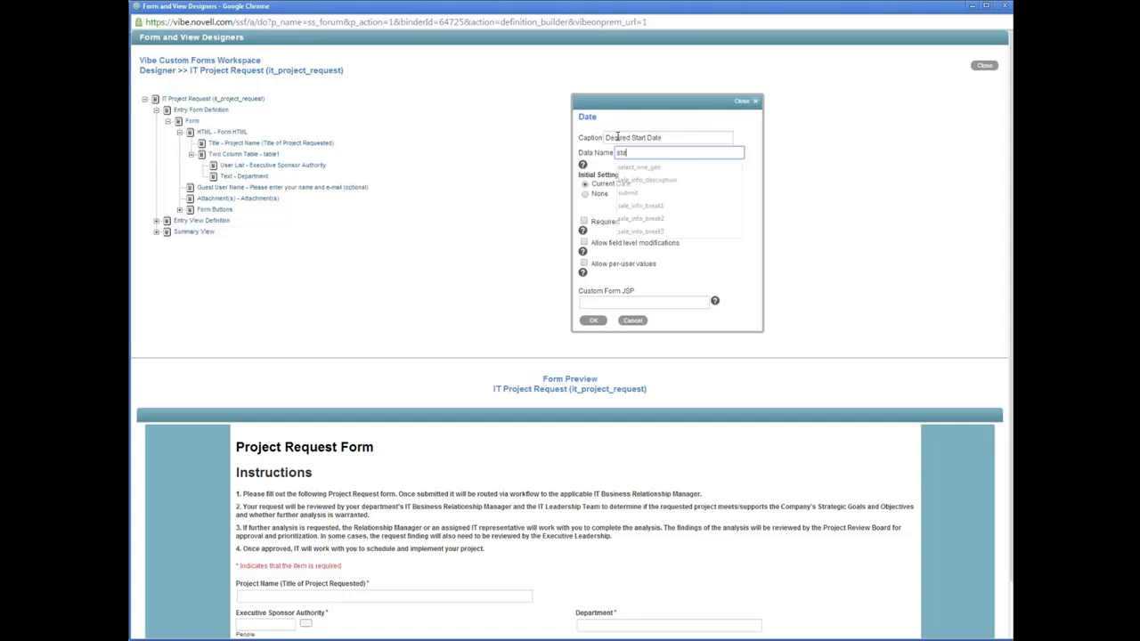
text(rt_date)
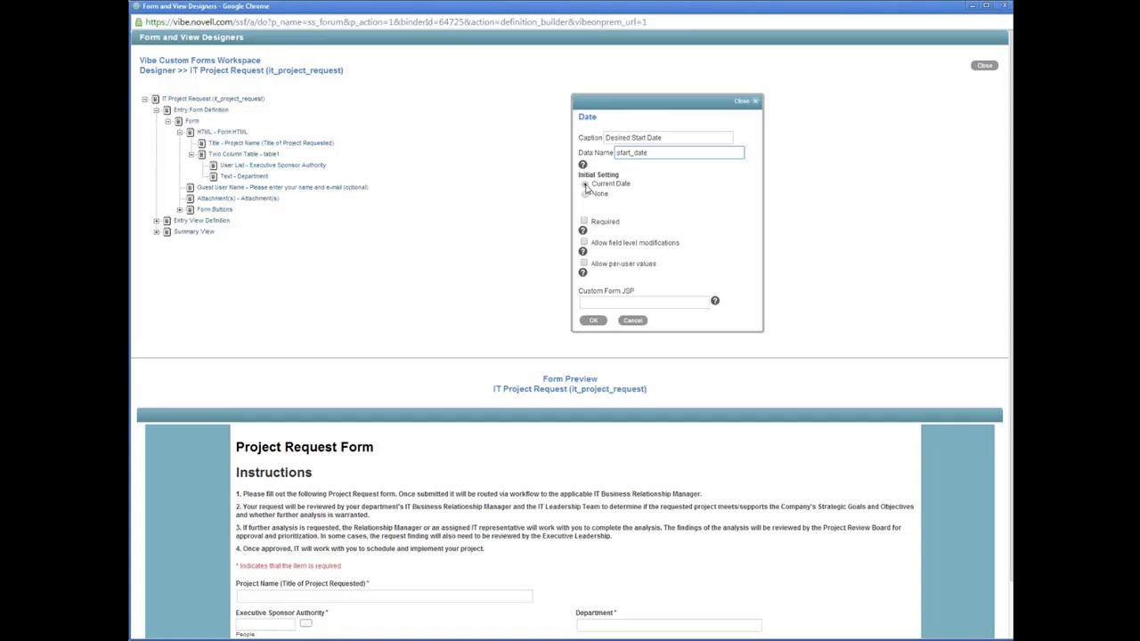
click(585, 221)
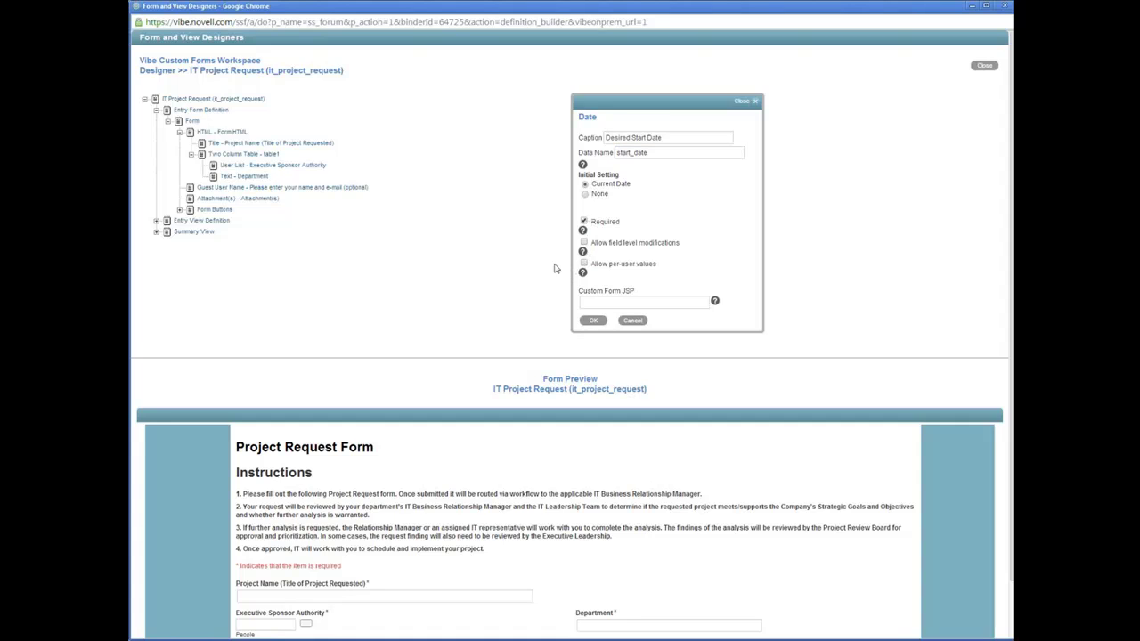
click(593, 319)
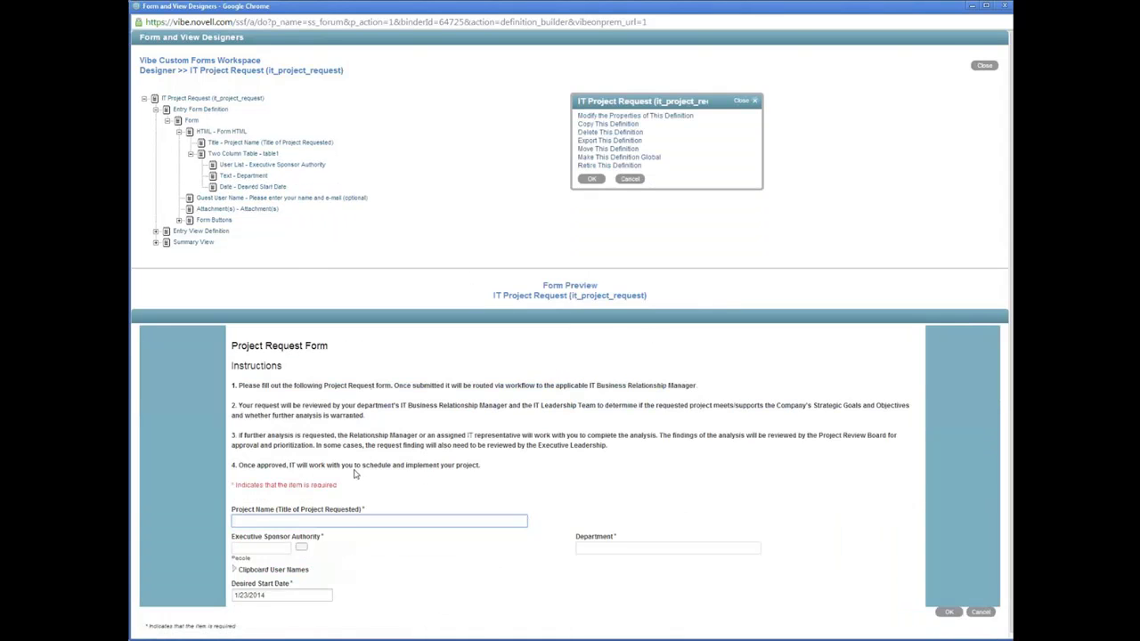
Step: Add a Date element to the table1 two-column table with no initial setting and the caption Desired Completion Date
click(242, 148)
click(584, 129)
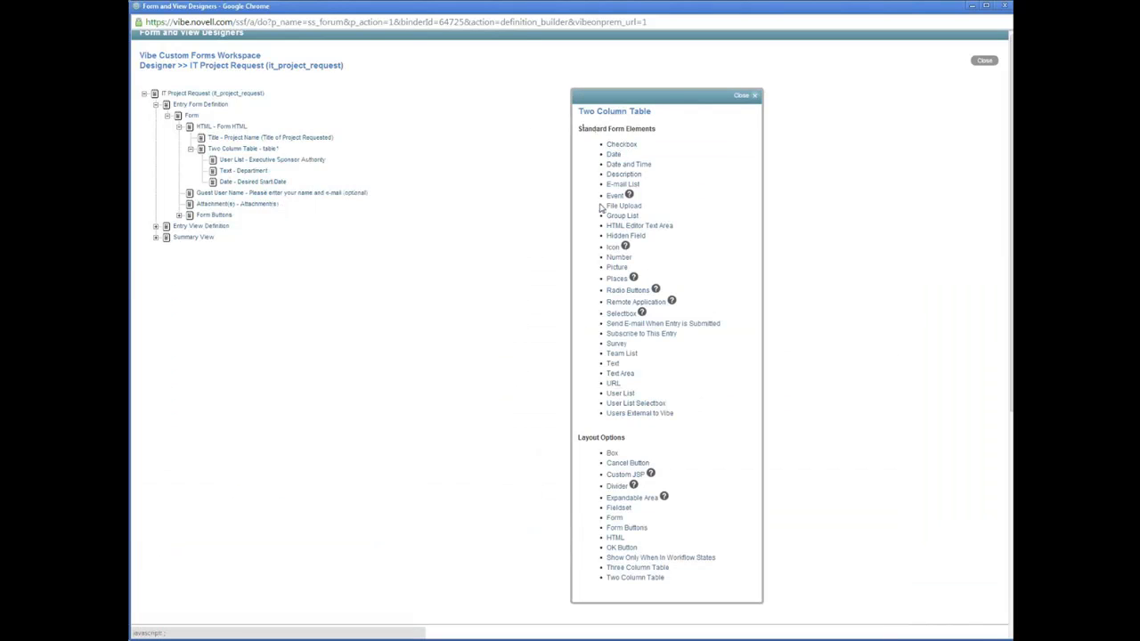
click(613, 156)
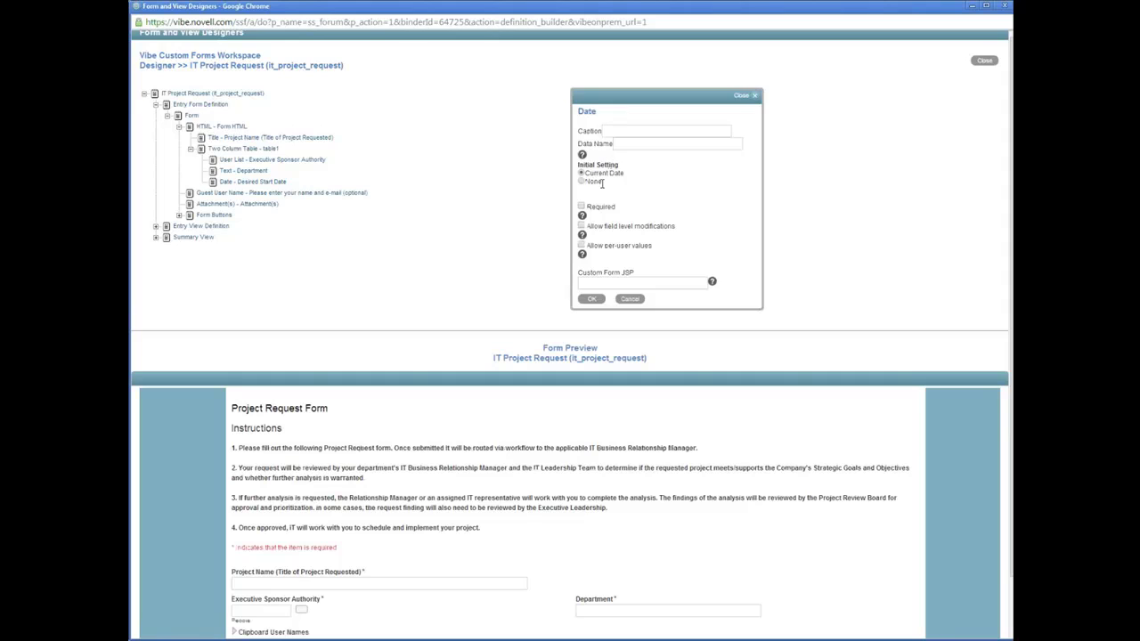
click(581, 182)
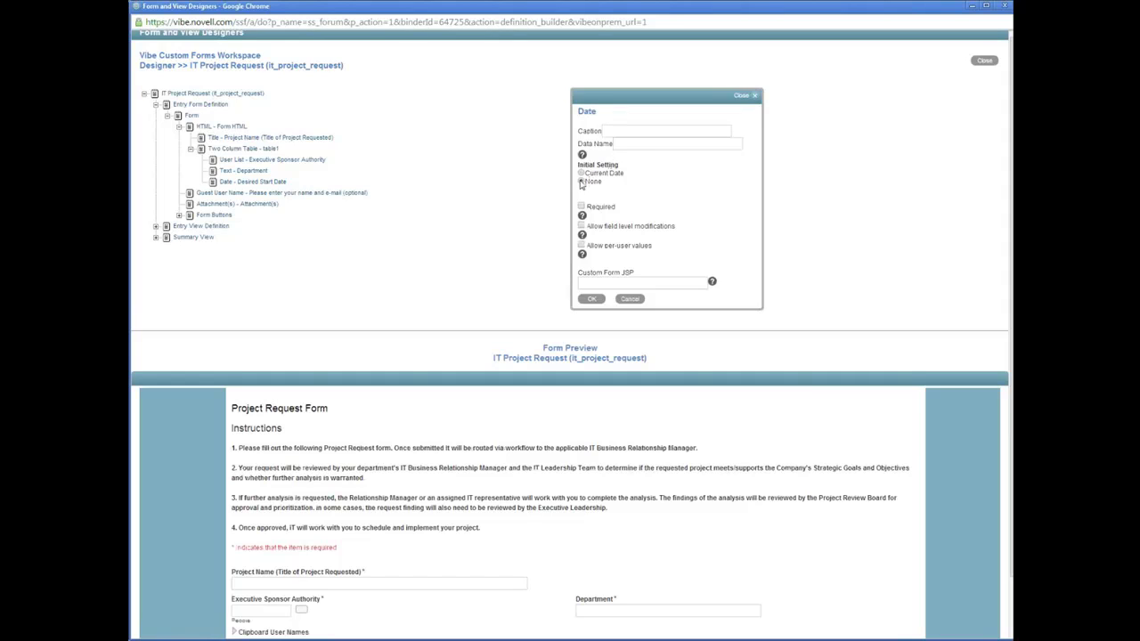
click(632, 130)
text(D)
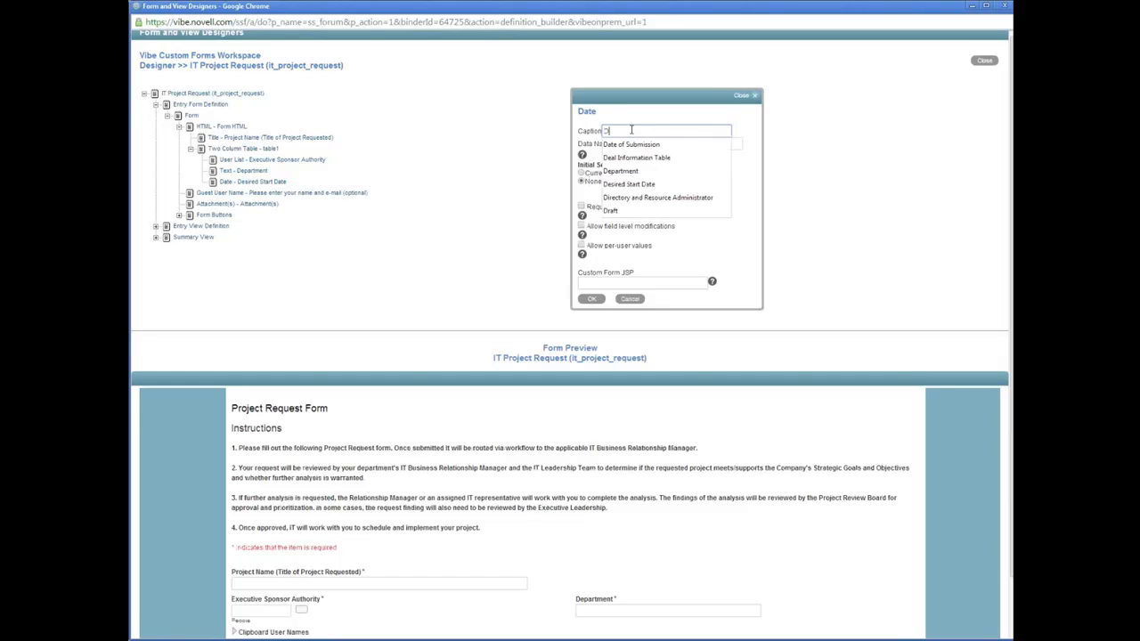
text(isired St)
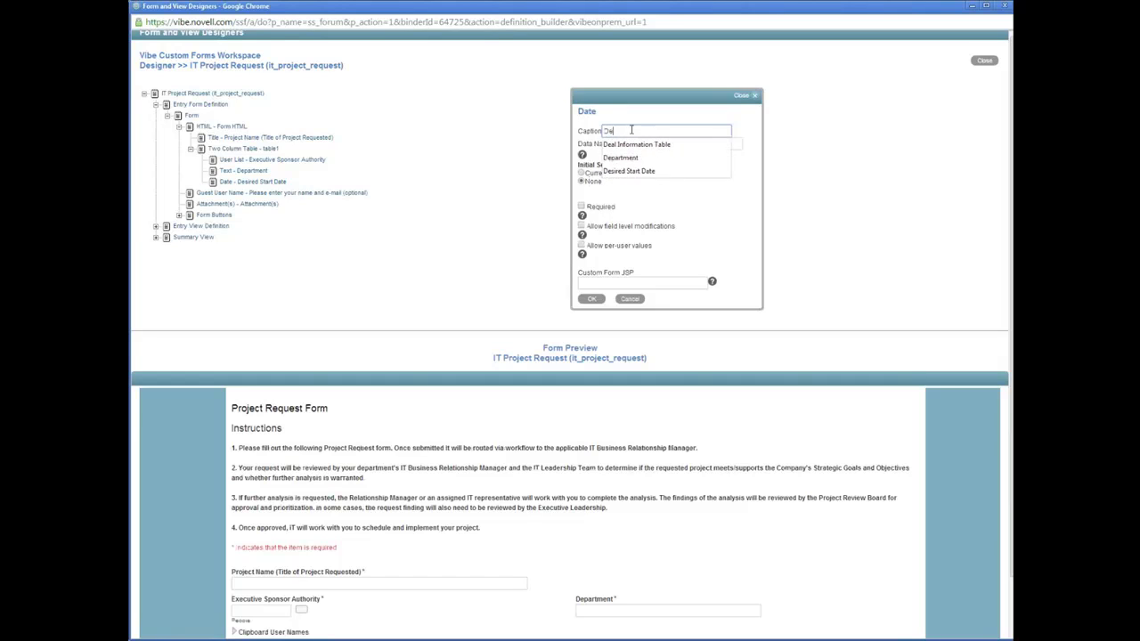
text(mpletion Date)
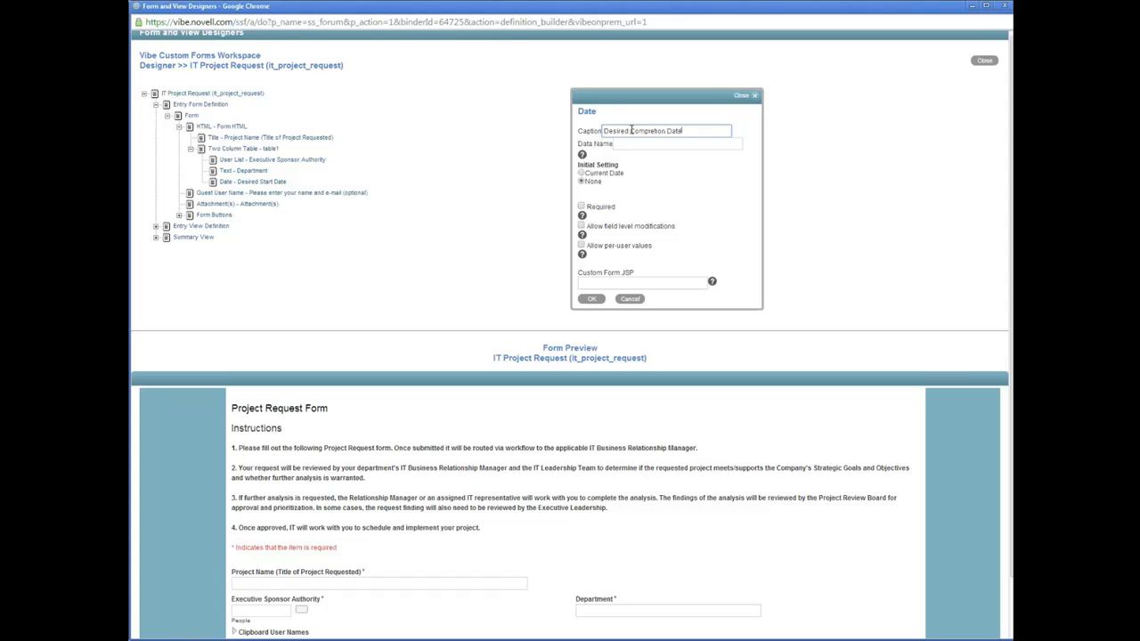
Step: Give the new Date element the data name completion_date, make it required and save it
key(Tab)
text(complete)
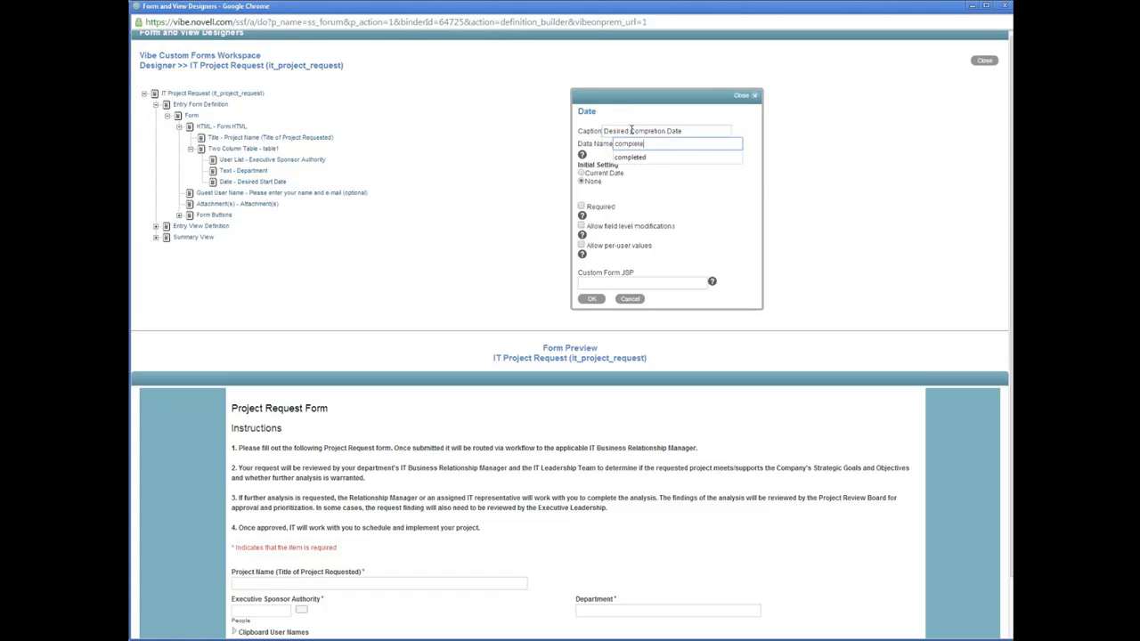
key(BackSpace)
text(ion_date)
click(581, 206)
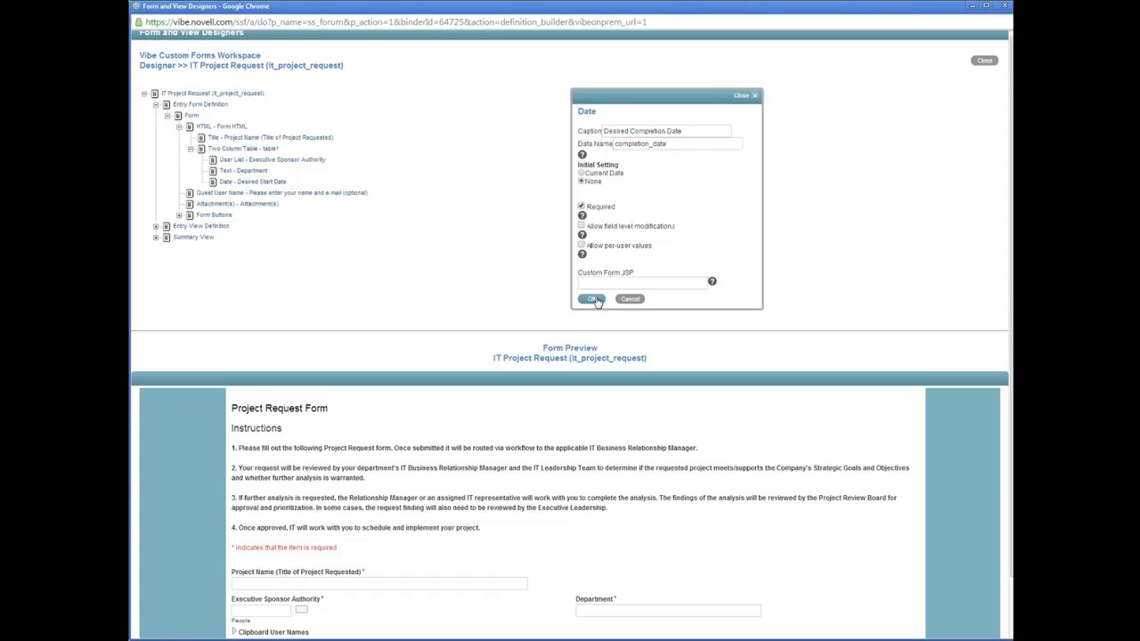
click(595, 299)
scroll(401, 548, down, 1)
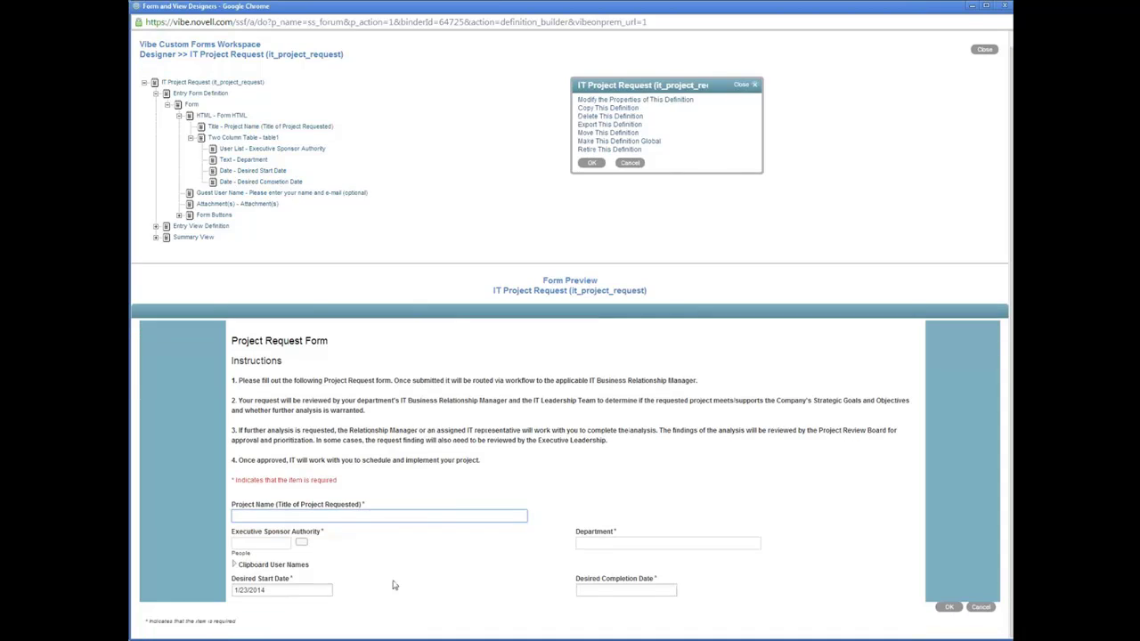
Step: Test the Desired Completion Date field in the form preview by picking January 31, 2014
mouse_move(241, 146)
mouse_move(299, 177)
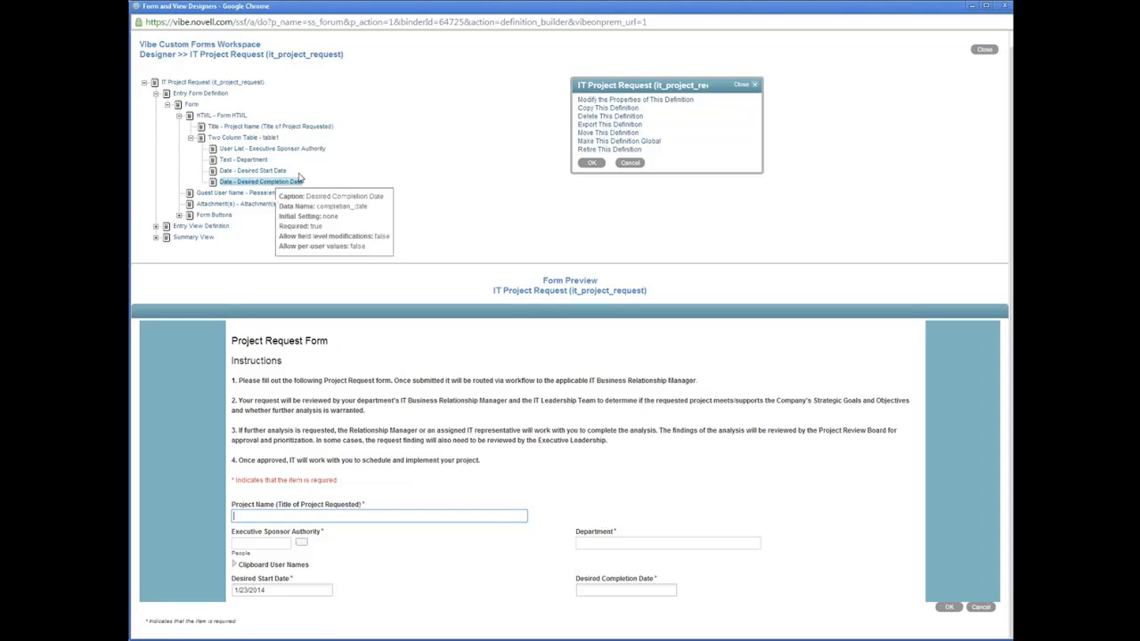
click(621, 590)
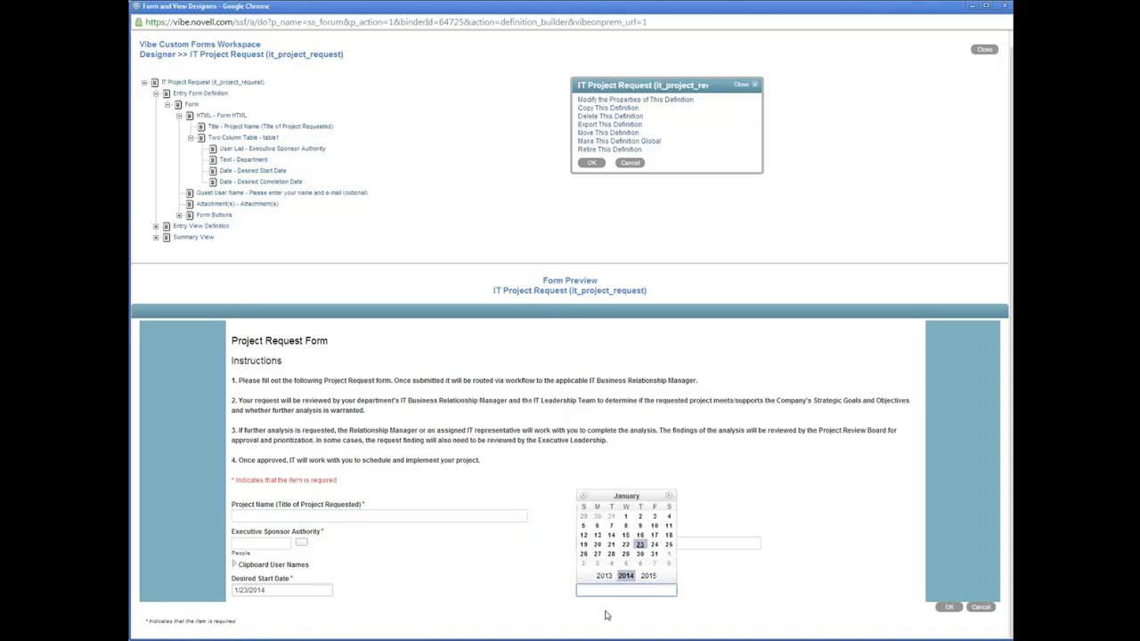
click(653, 554)
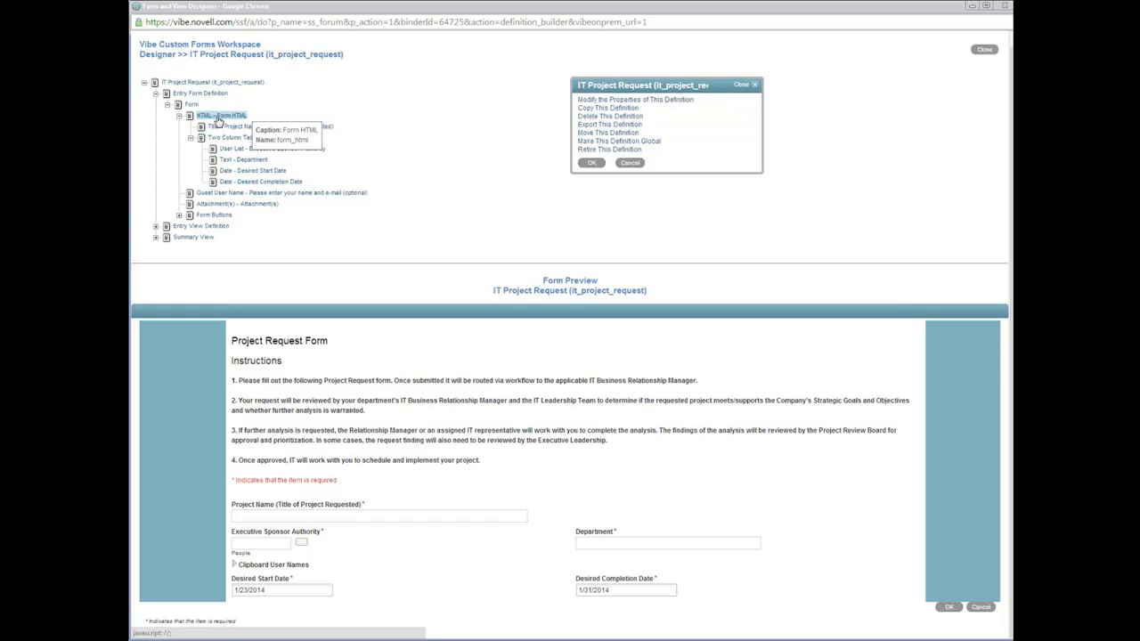
Step: Add a Text Area to the Form HTML element, captioned Executive Summary - Business Need Driving the Project, with data name exec_summary
click(218, 117)
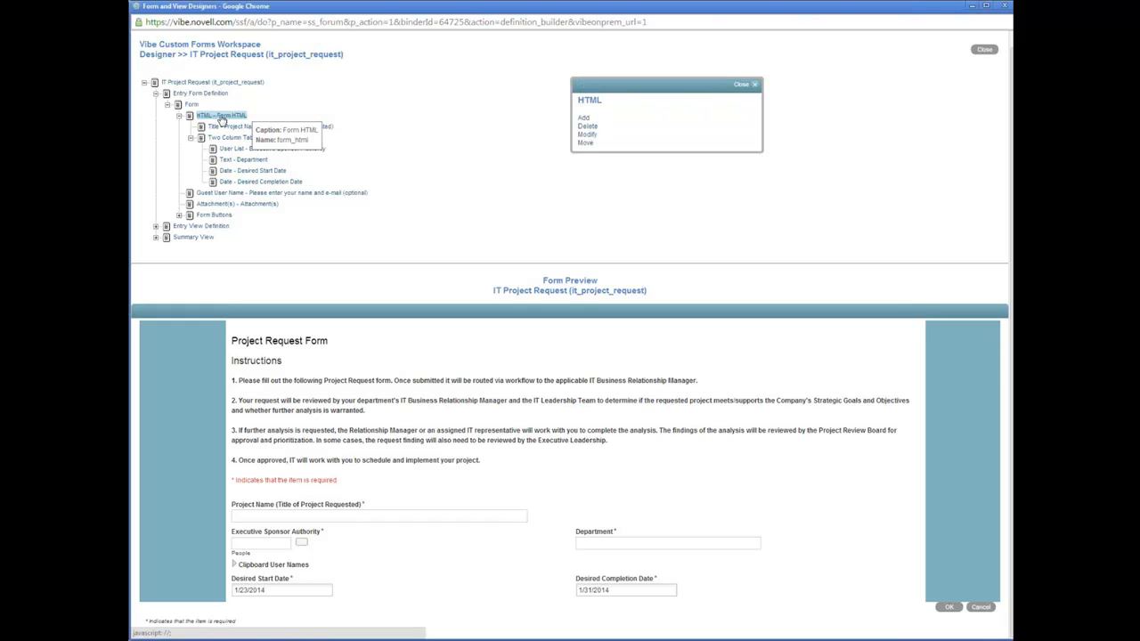
click(582, 119)
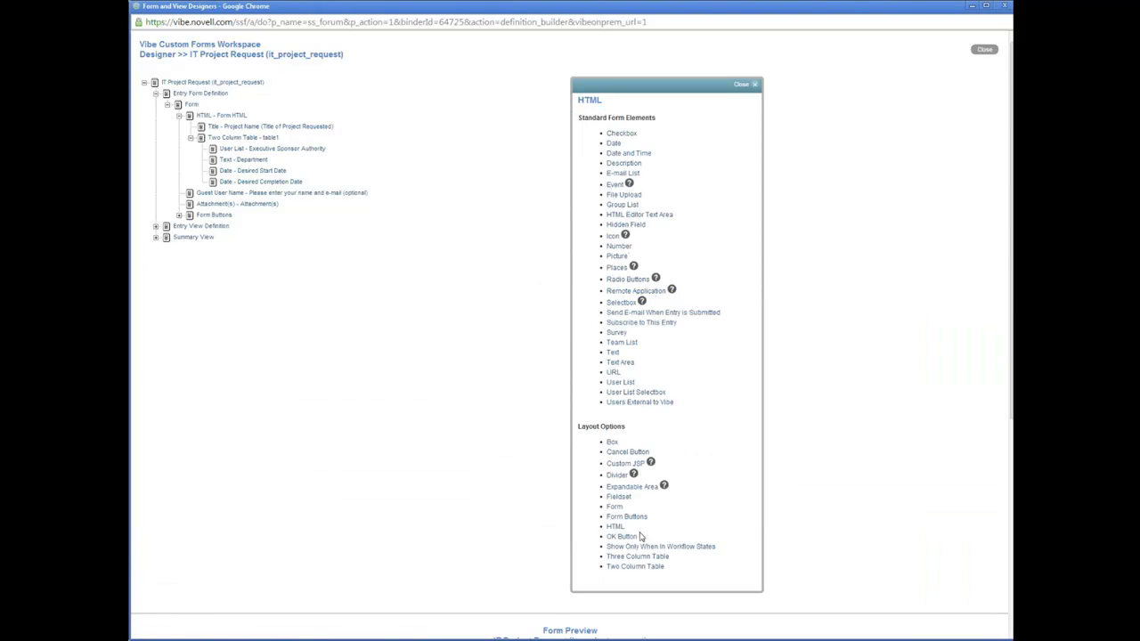
click(621, 364)
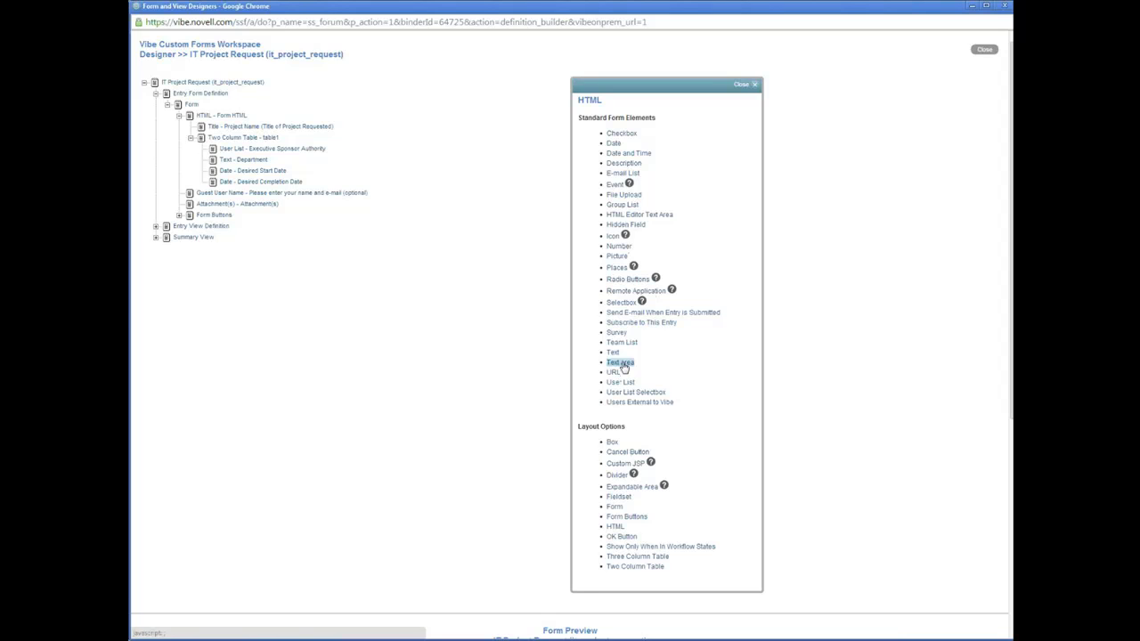
click(659, 118)
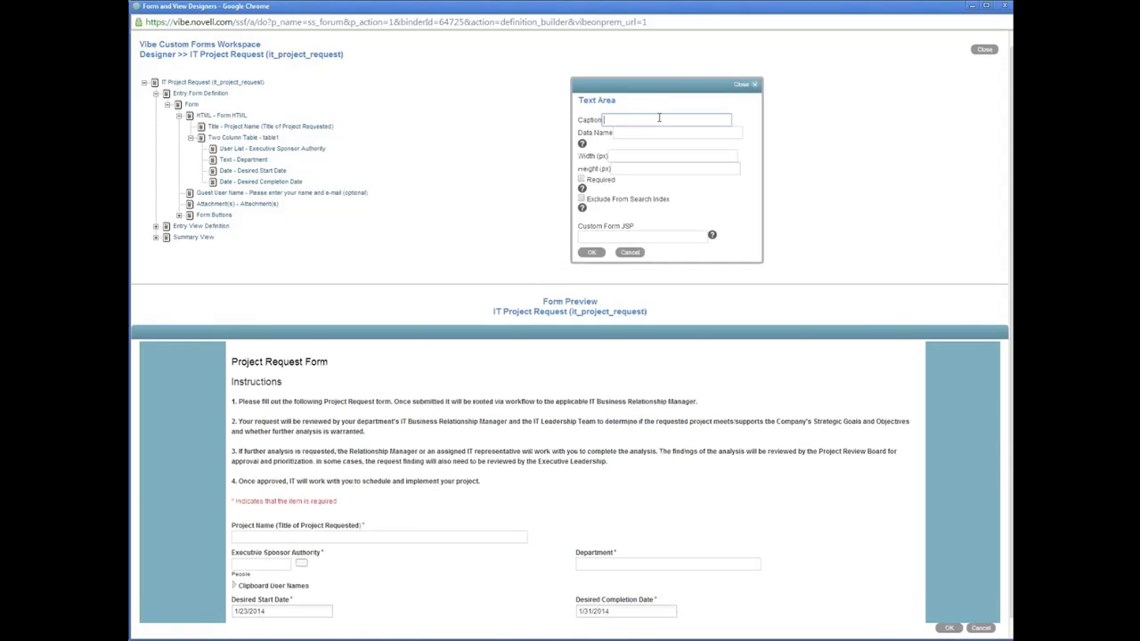
text(Executiv)
key(BackSpace)
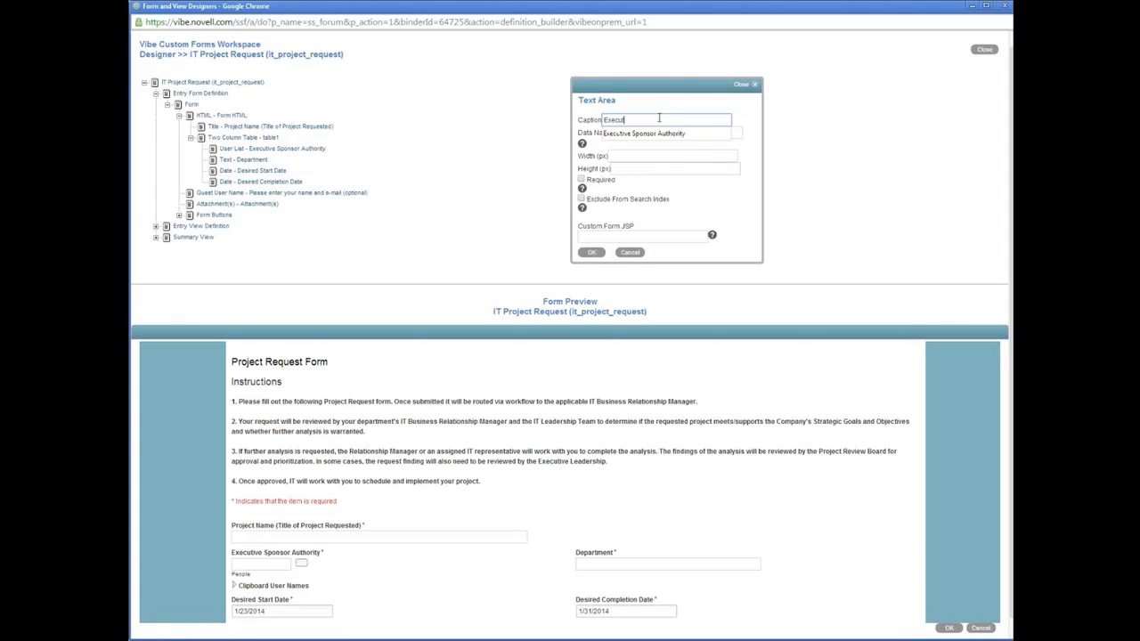
text(ve Summary - Busines)
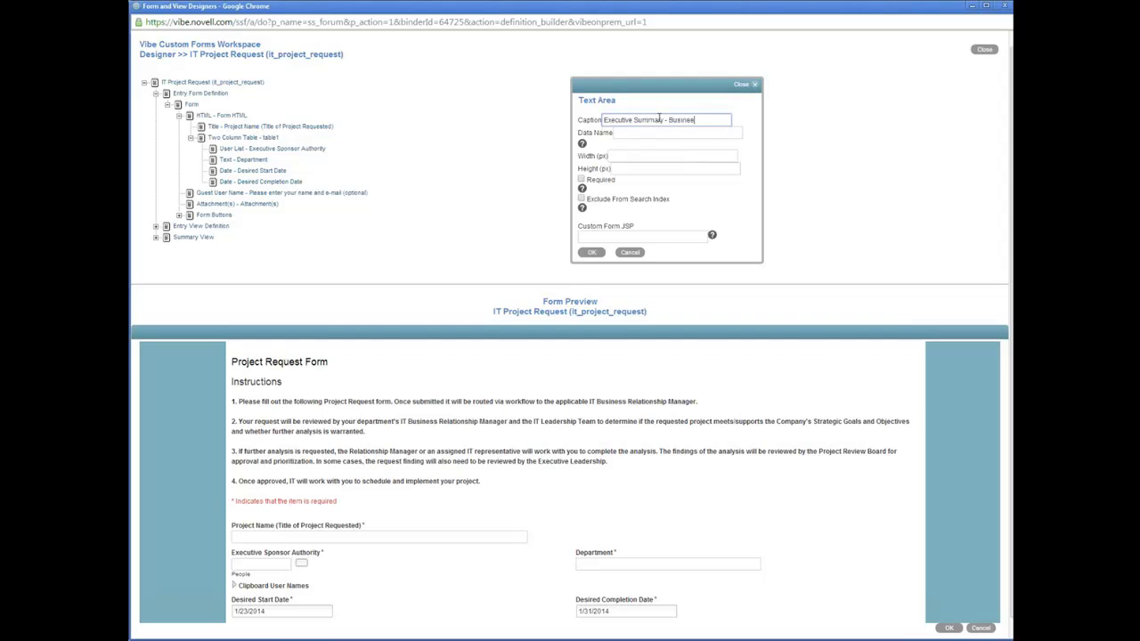
text(s Need Driving the Project)
key(Tab)
text(exec)
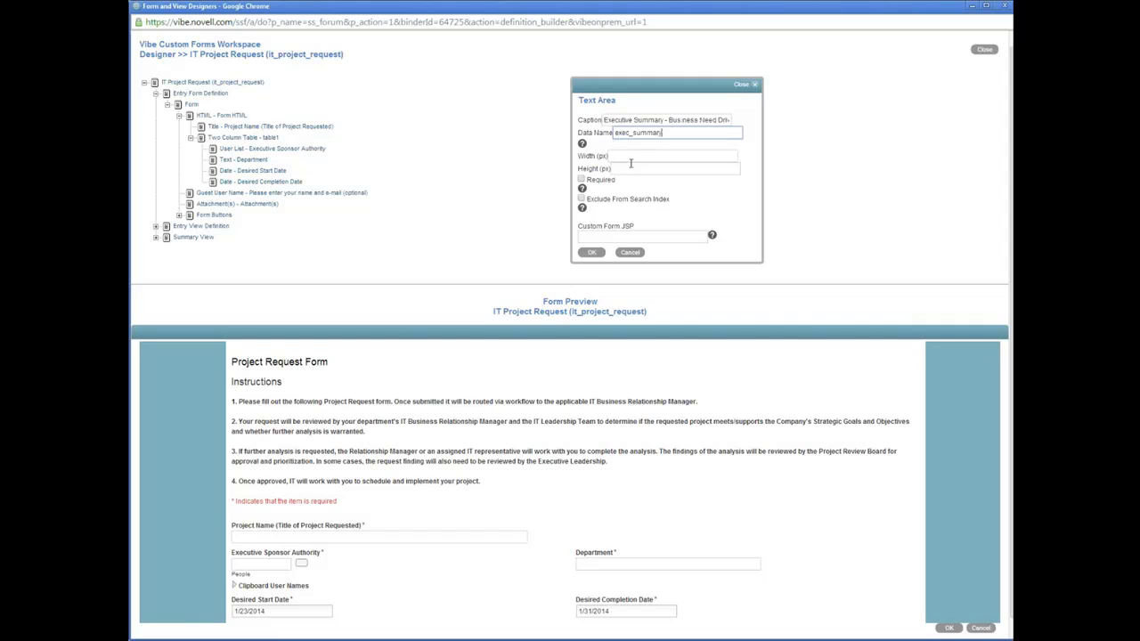
Step: Set the text area's width to 600 px and height to 300 px, make it required and save it
click(630, 157)
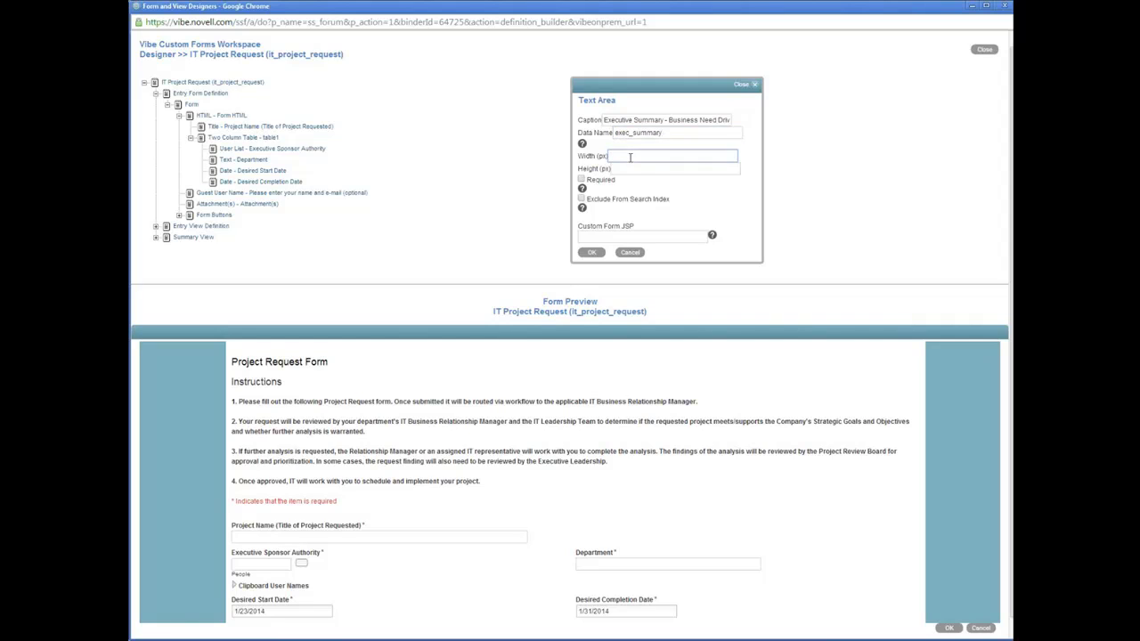
text(600)
key(Tab)
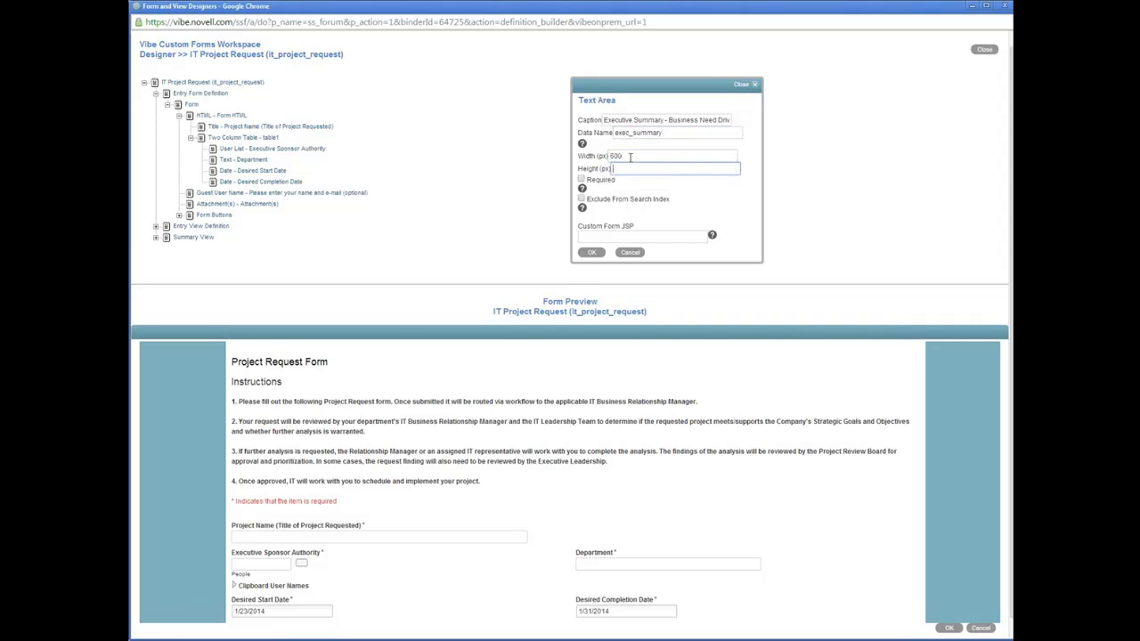
text(300)
click(616, 180)
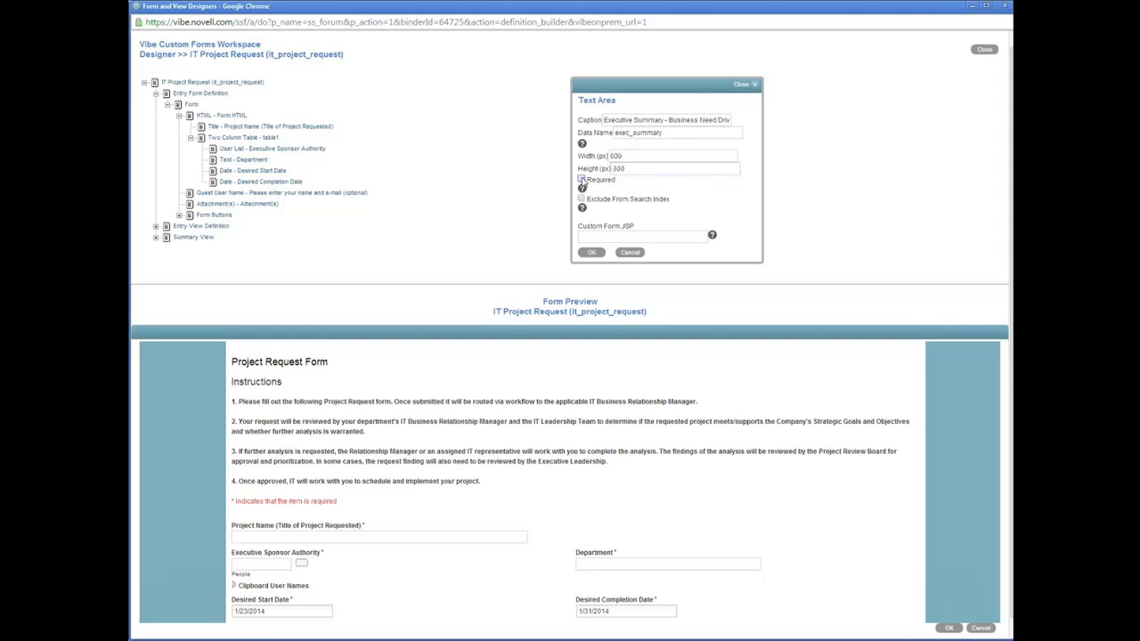
click(582, 179)
click(590, 253)
Step: Test the Executive Summary box in the form preview by widening it, entering sample text and clearing it
scroll(402, 208, down, 3)
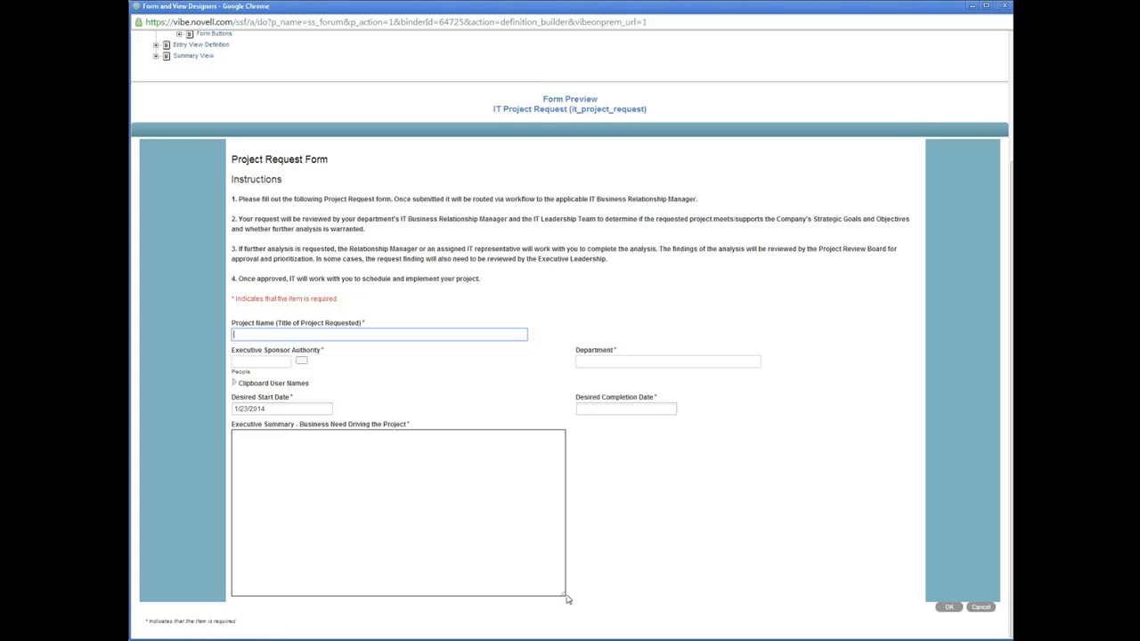
drag(563, 595, 873, 595)
click(363, 483)
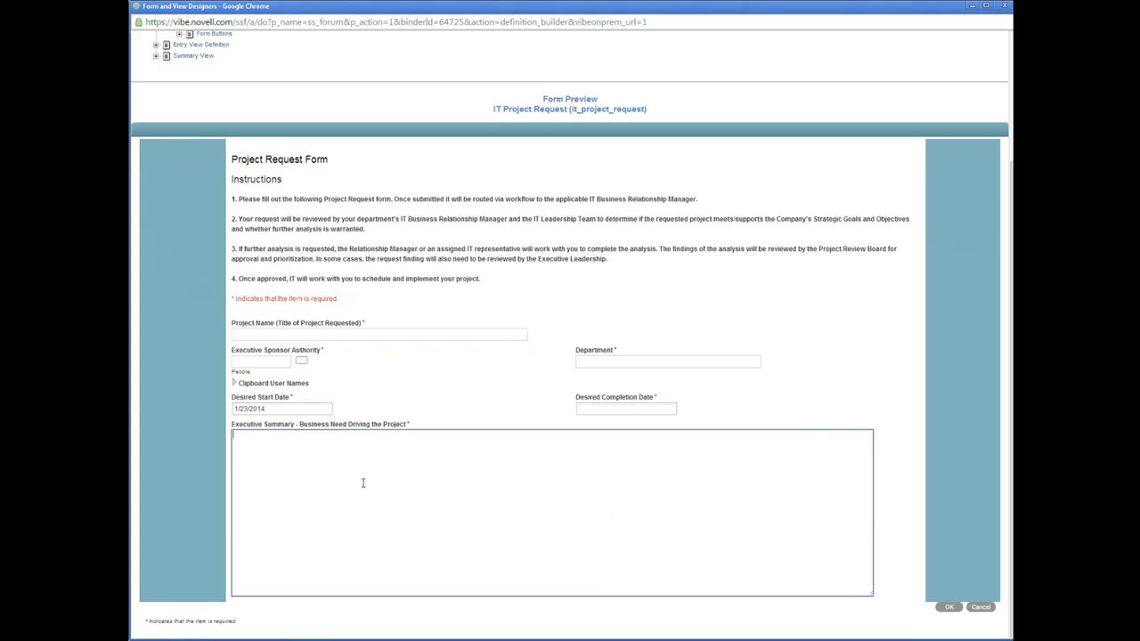
text(sdfada)
key(ctrl+a)
key(BackSpace)
Step: Move the Form Buttons element into the Form HTML element
scroll(402, 371, up, 1)
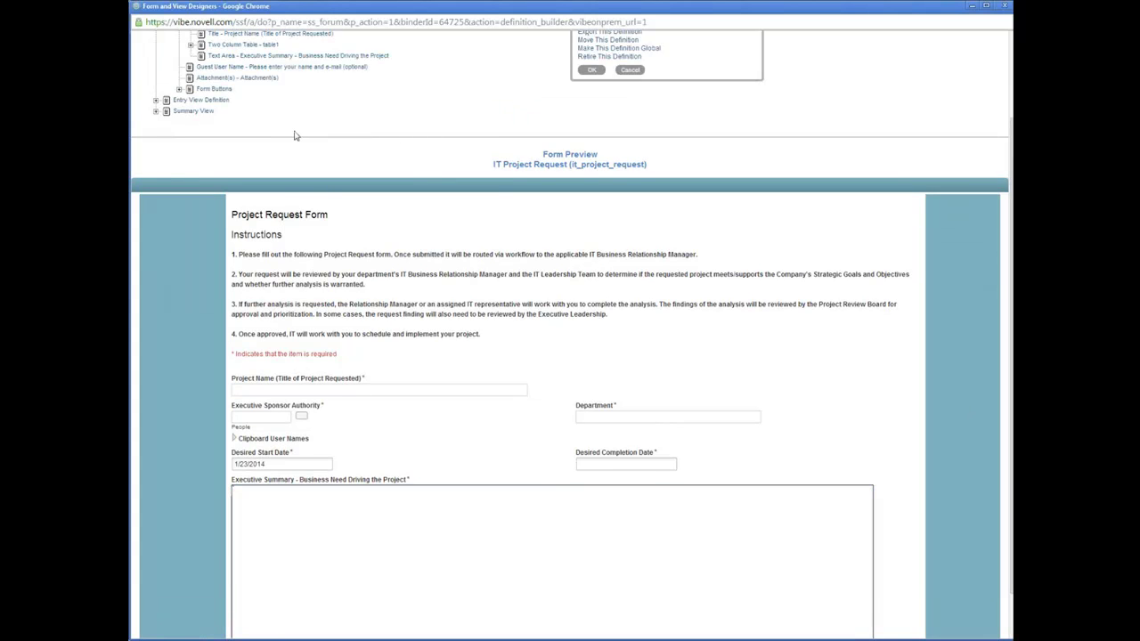
scroll(294, 134, up, 2)
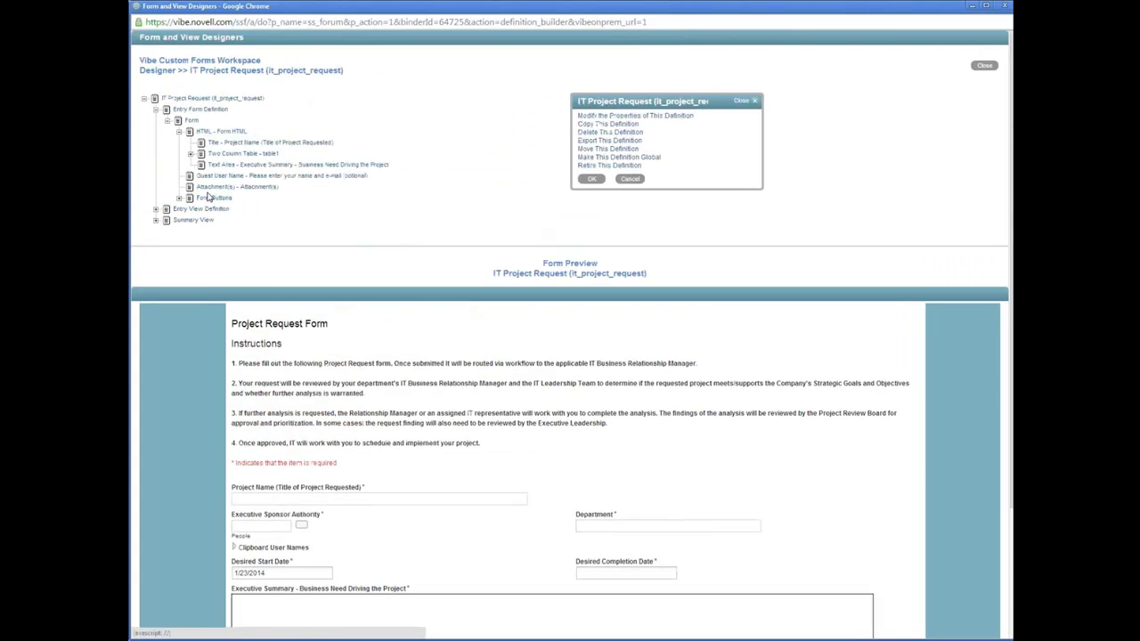
scroll(433, 249, down, 3)
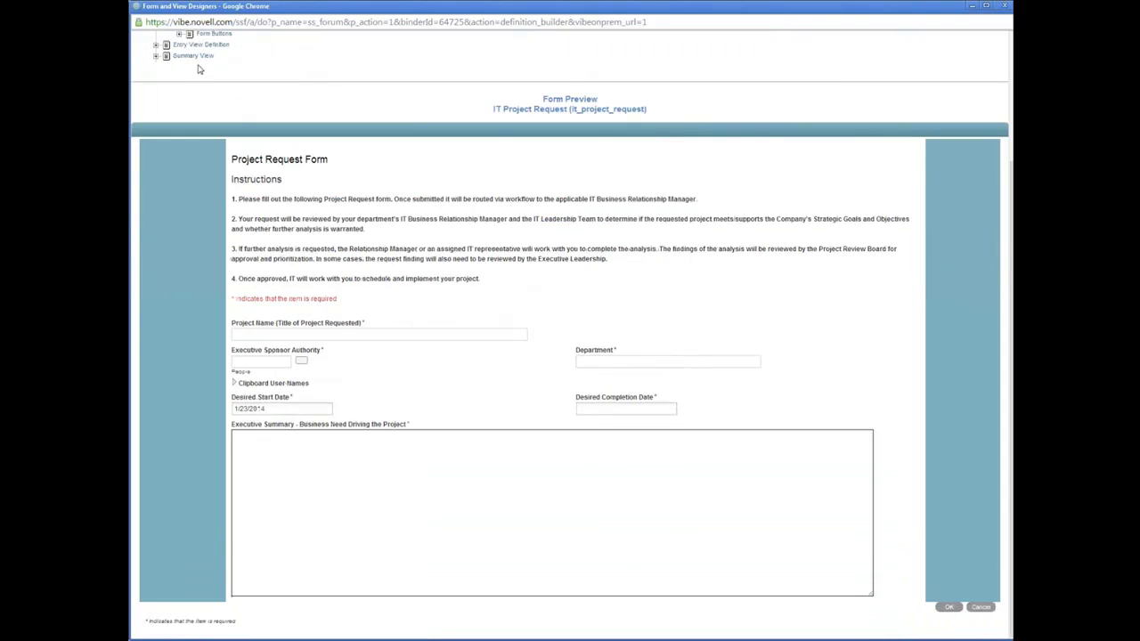
scroll(316, 175, up, 2)
click(206, 147)
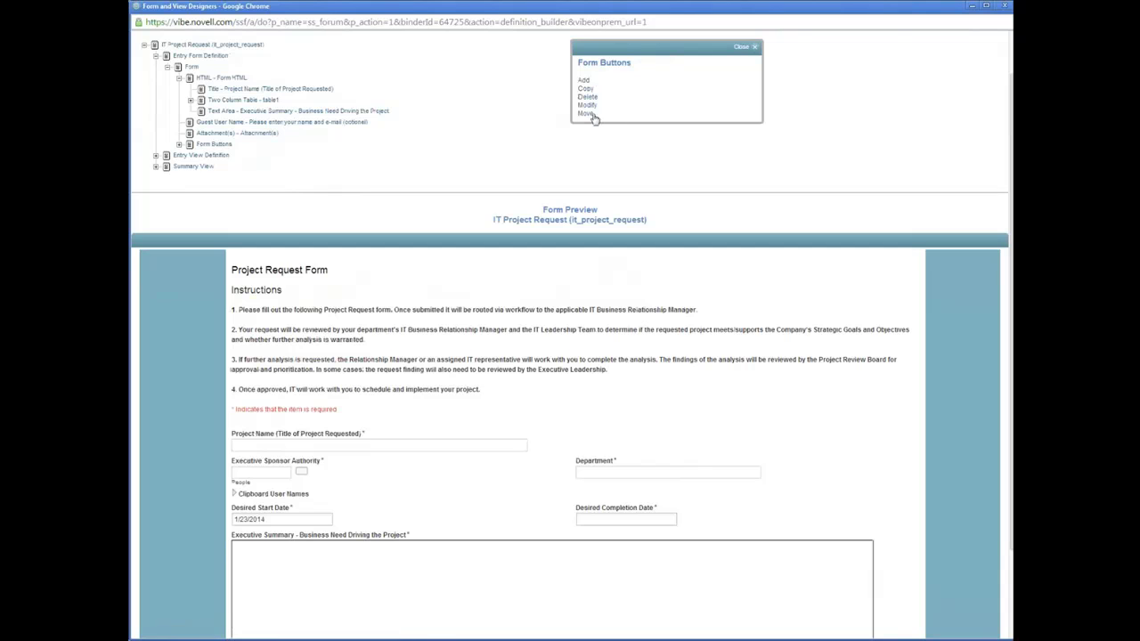
click(588, 113)
click(214, 92)
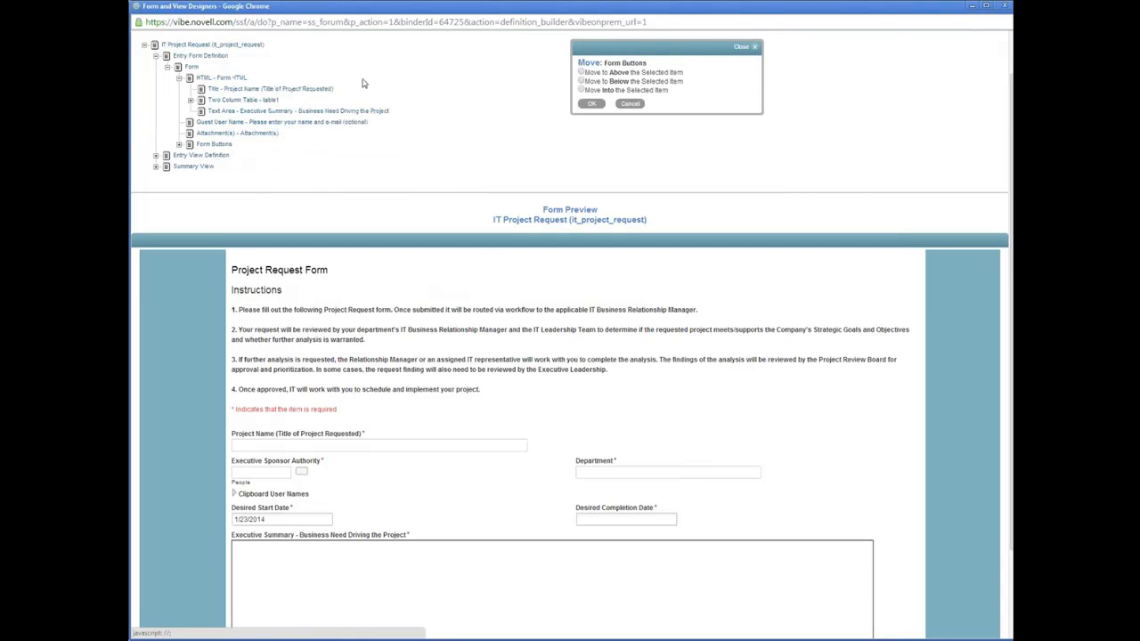
click(591, 103)
scroll(878, 588, down, 2)
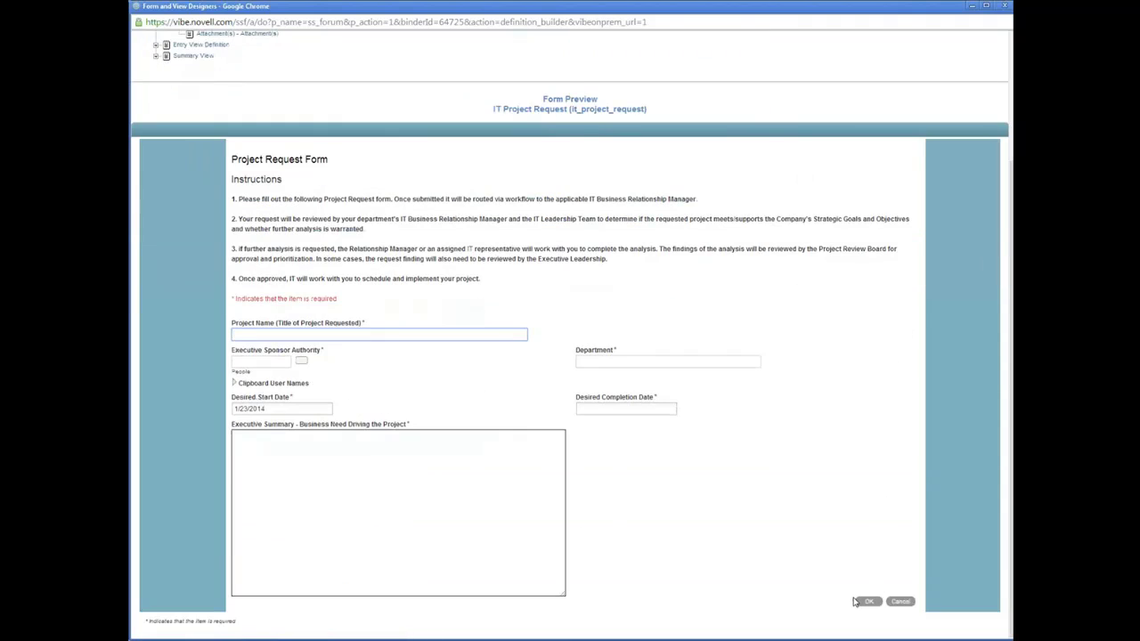
Step: Add another Form Buttons element to the Form HTML element with Right alignment and save it
scroll(860, 602, up, 3)
click(199, 132)
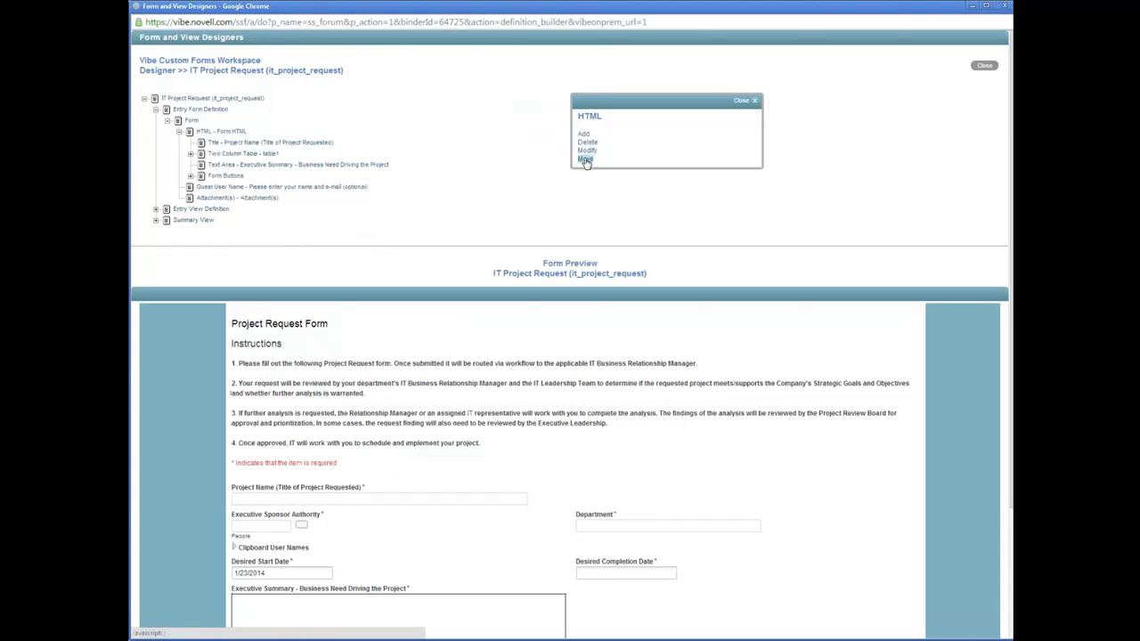
click(584, 134)
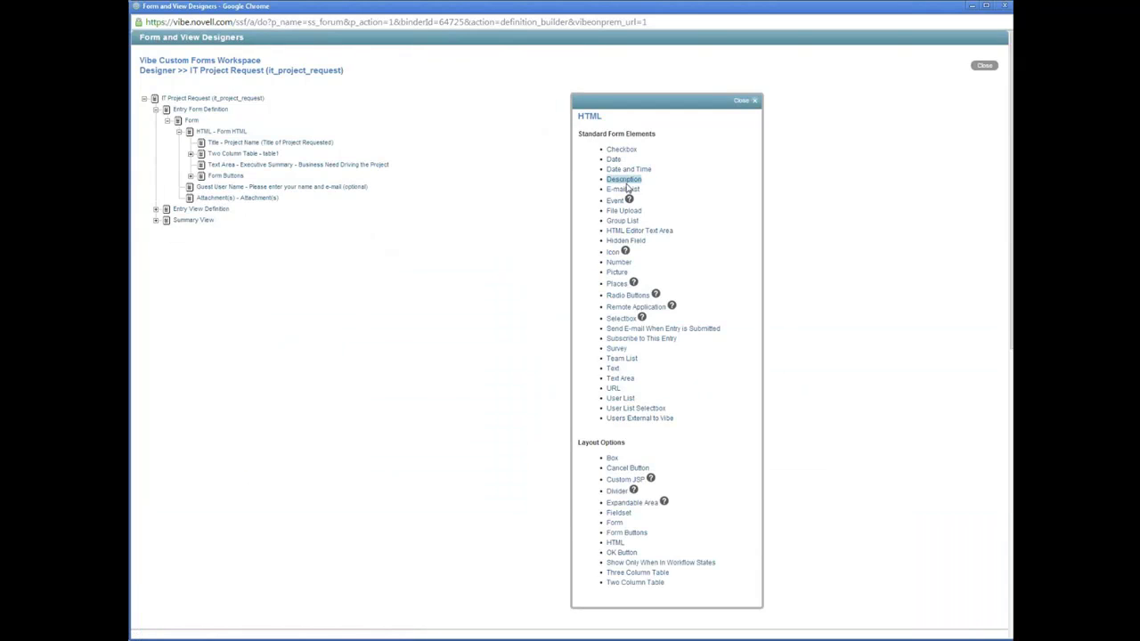
click(627, 189)
click(623, 180)
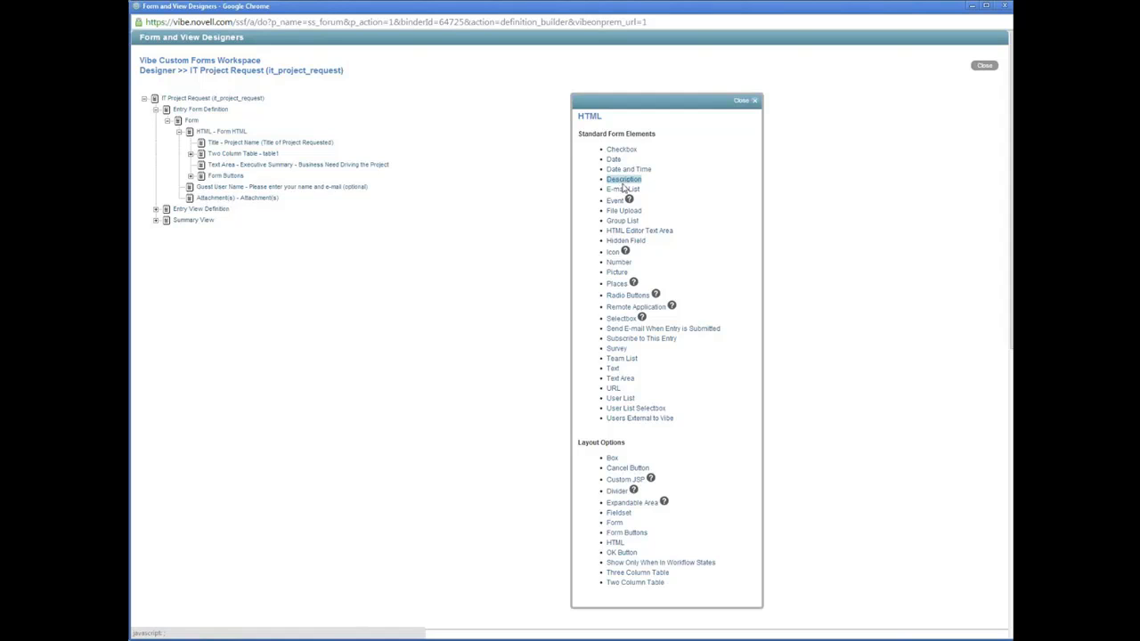
click(627, 532)
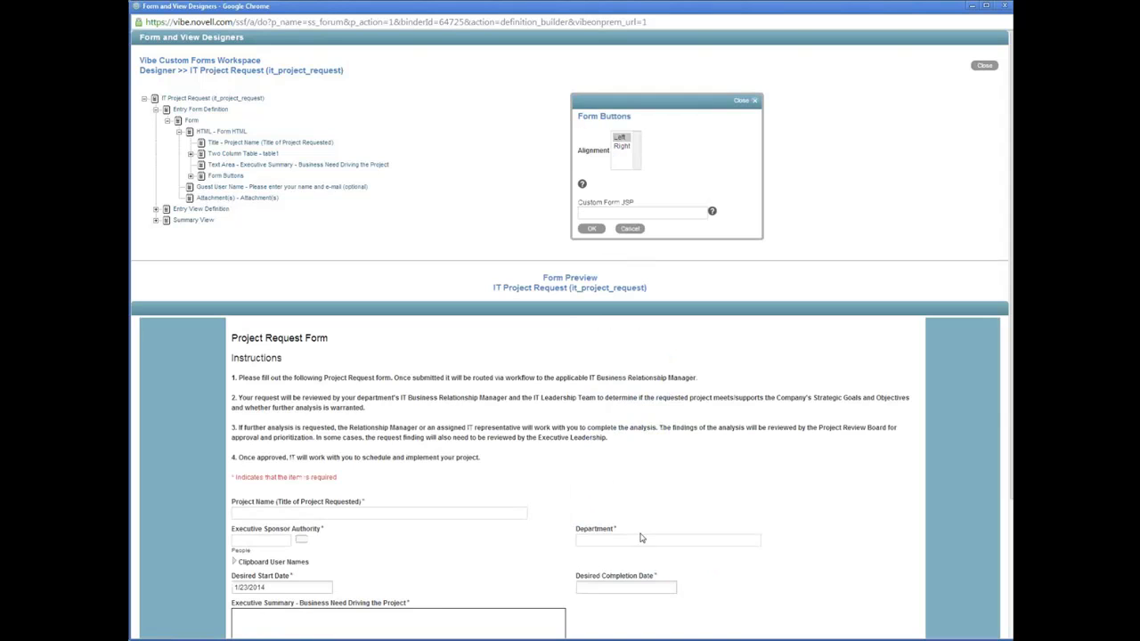
click(622, 146)
click(601, 233)
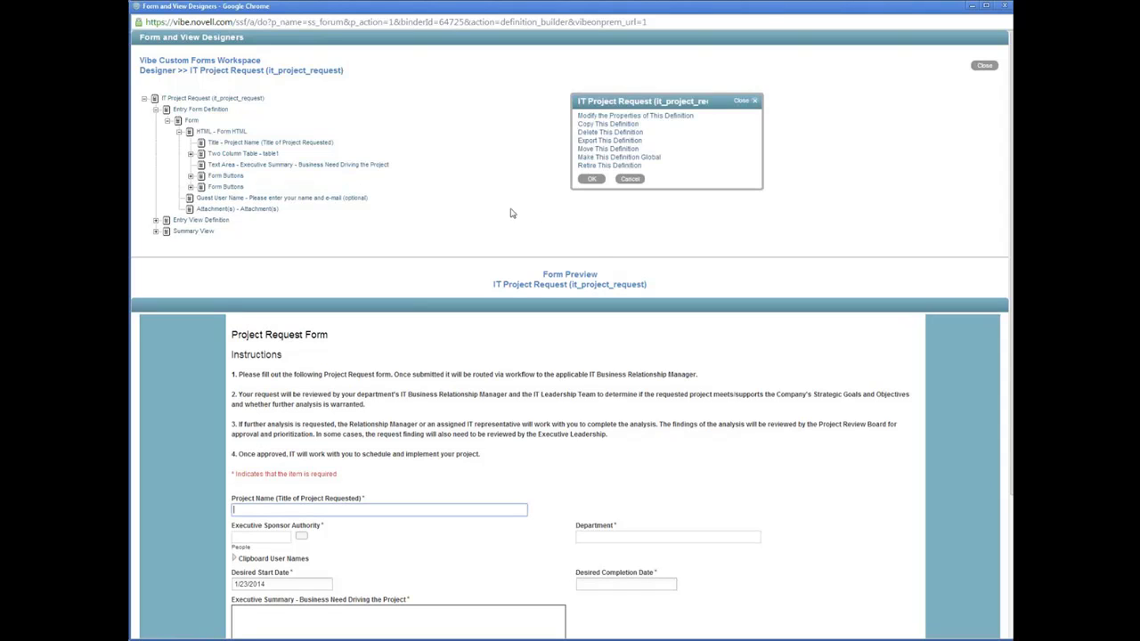
Step: Move the lower Form Buttons element above the Title - Project Name element within the Form HTML element
click(226, 187)
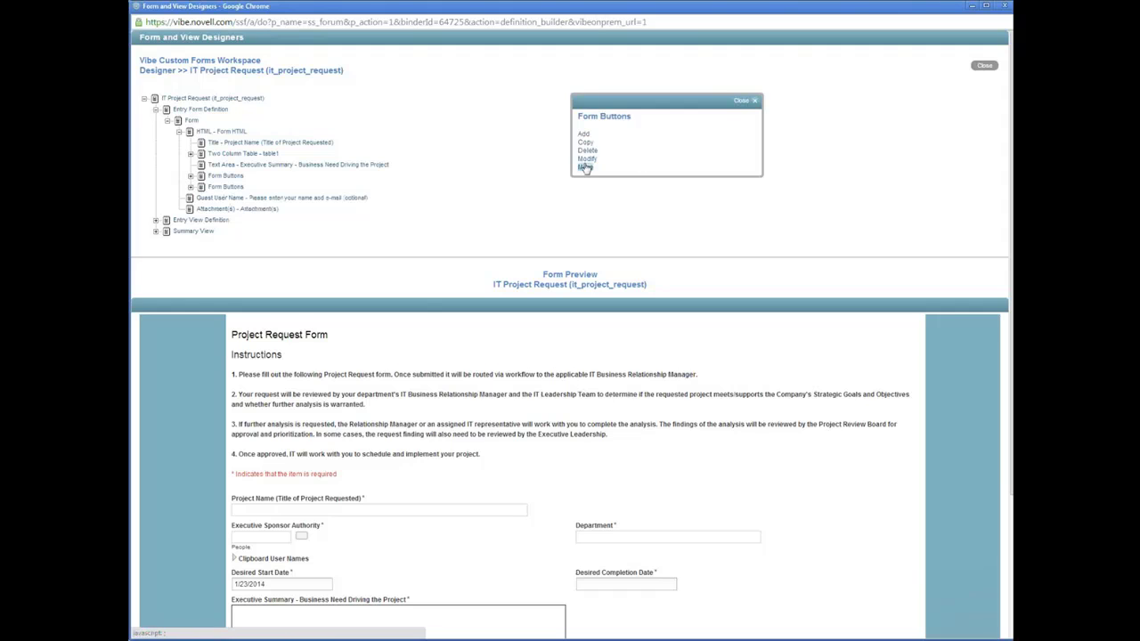
click(586, 166)
click(219, 145)
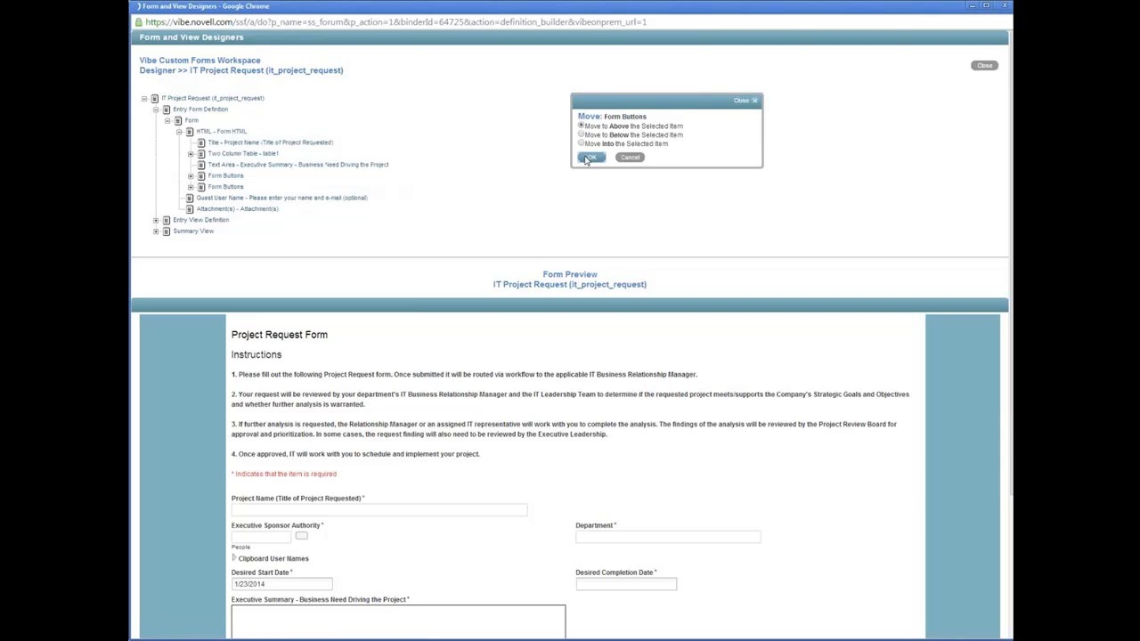
click(591, 157)
scroll(884, 392, down, 2)
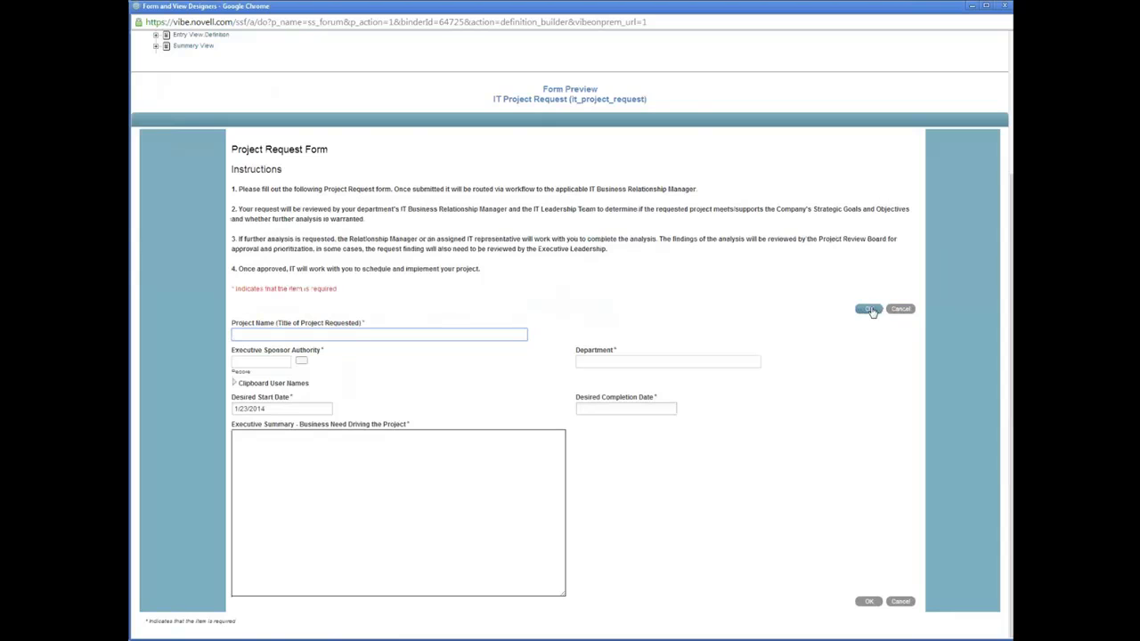
scroll(277, 182, up, 1)
scroll(277, 182, up, 2)
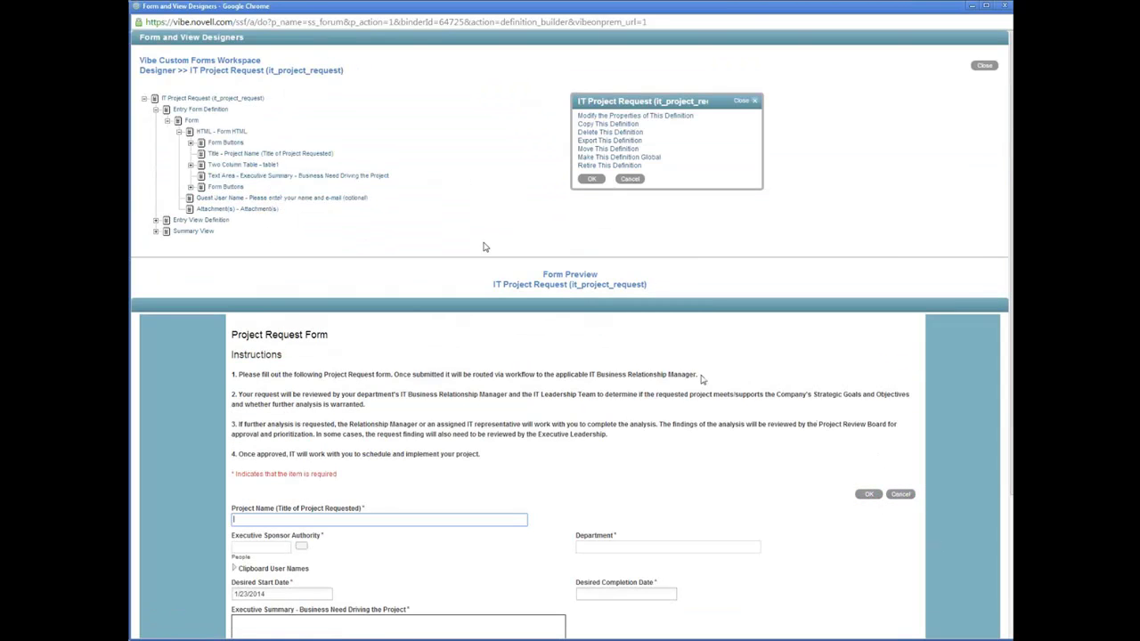
Step: Set the button text of the OK button in the upper Form Buttons element to Submit and save it
click(214, 145)
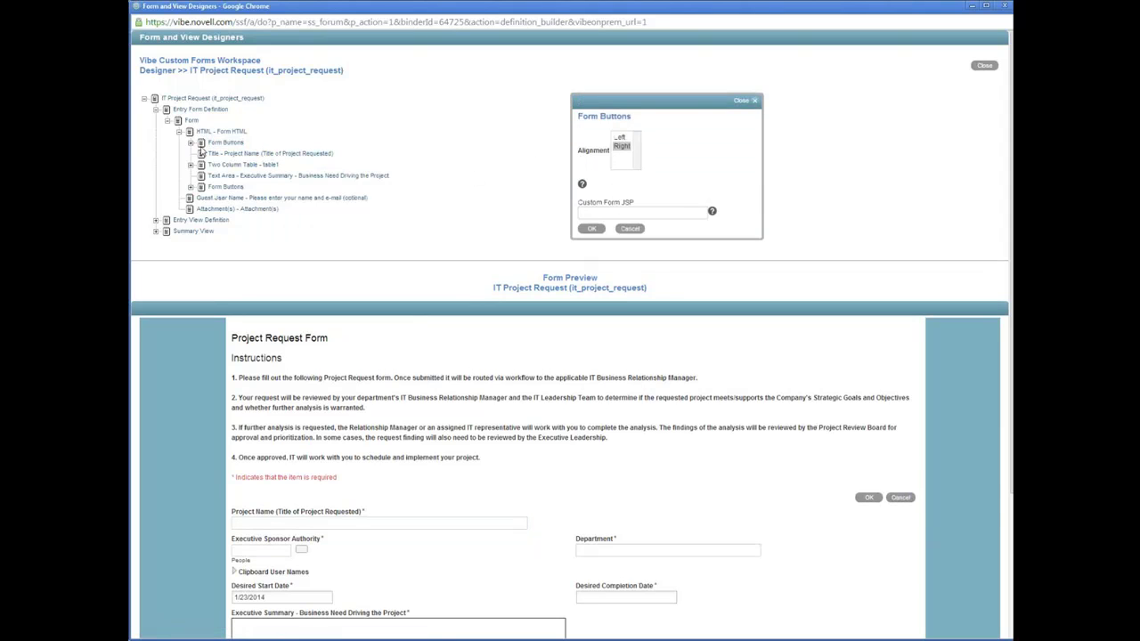
click(190, 143)
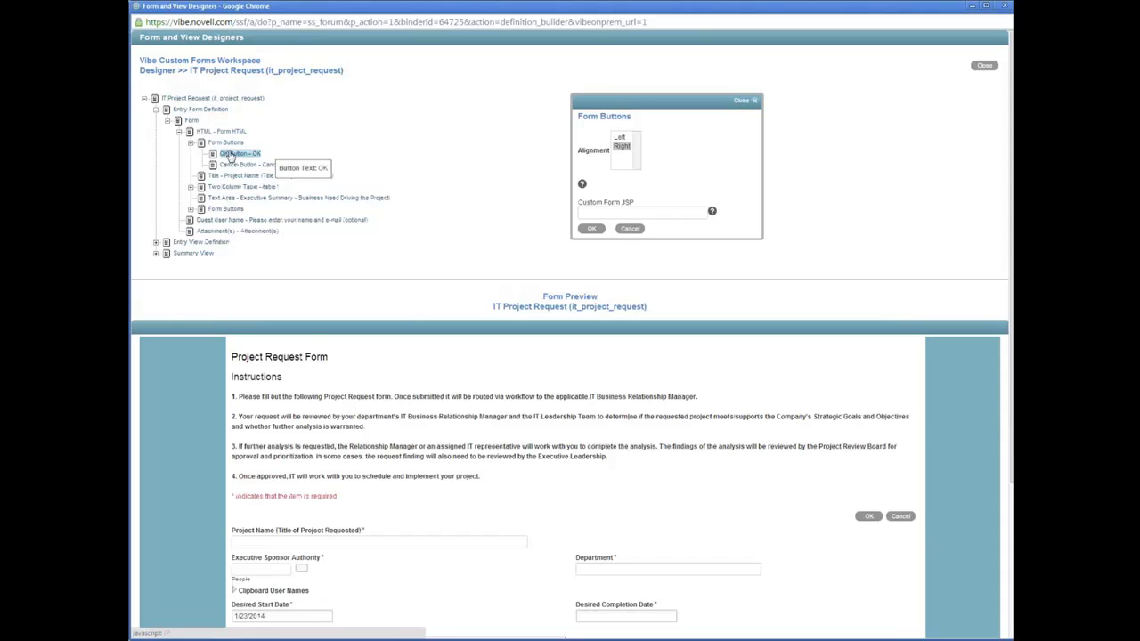
click(237, 153)
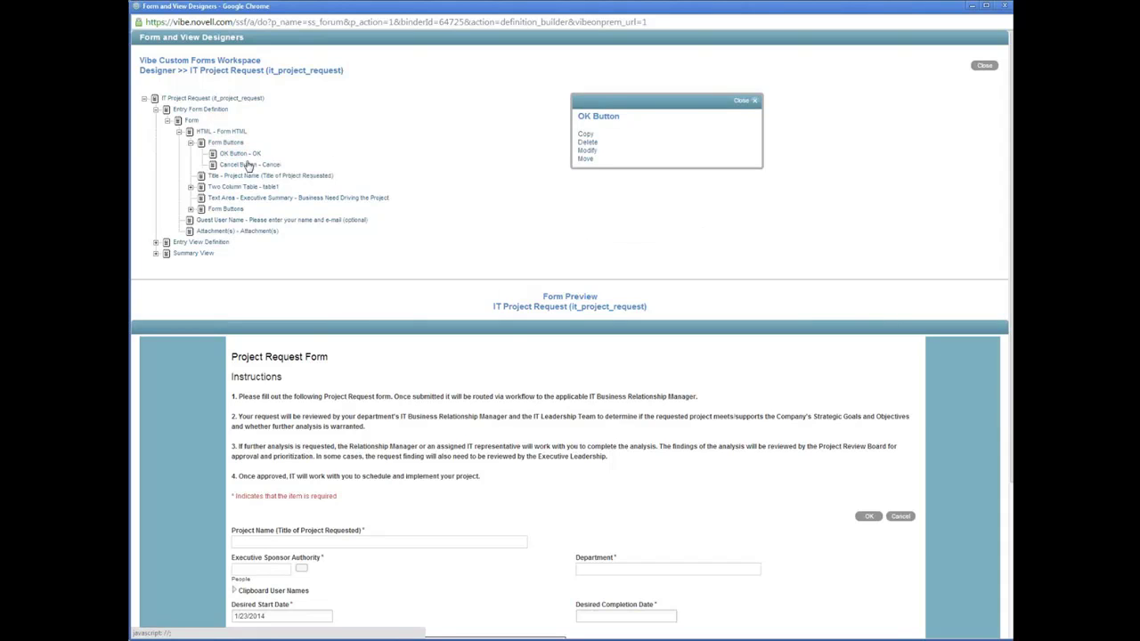
click(586, 152)
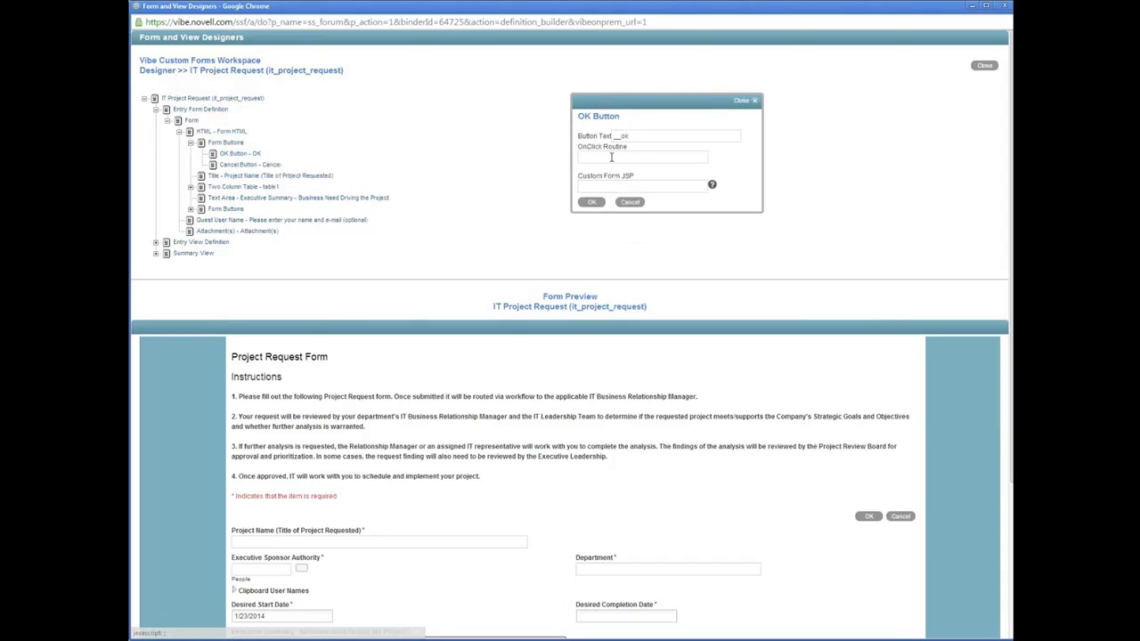
drag(636, 136, 596, 135)
text(Submit)
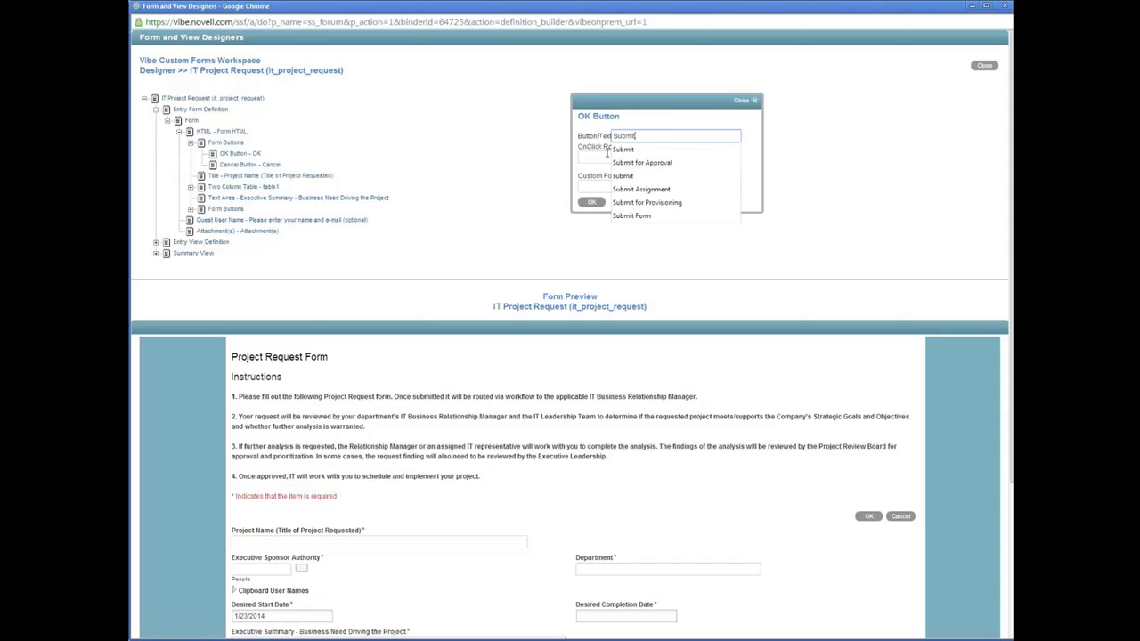
click(607, 157)
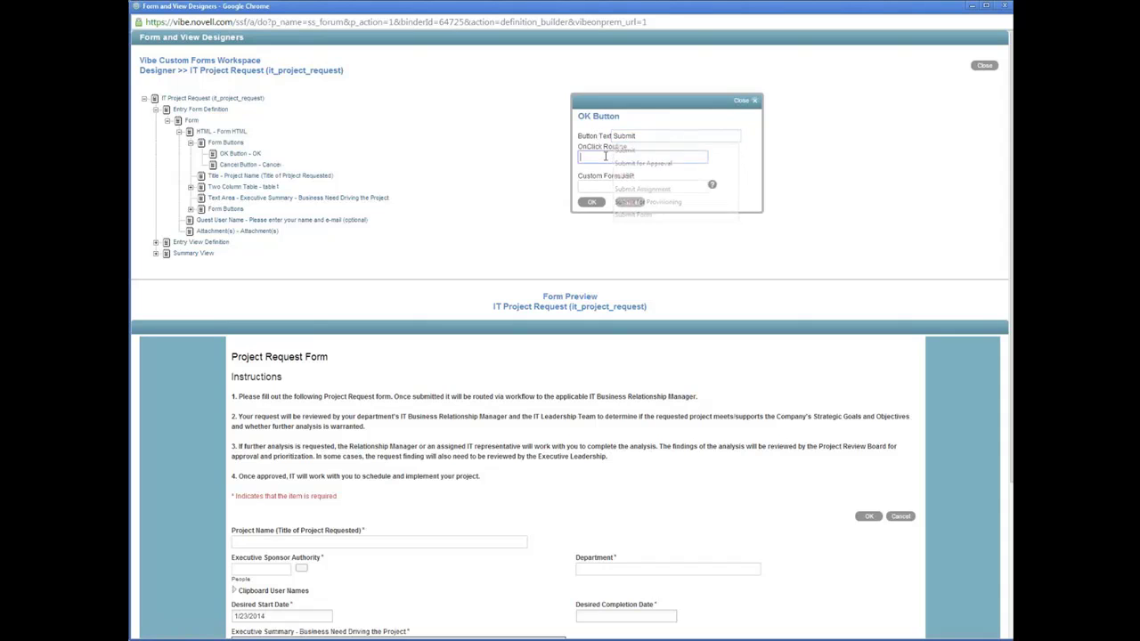
click(594, 203)
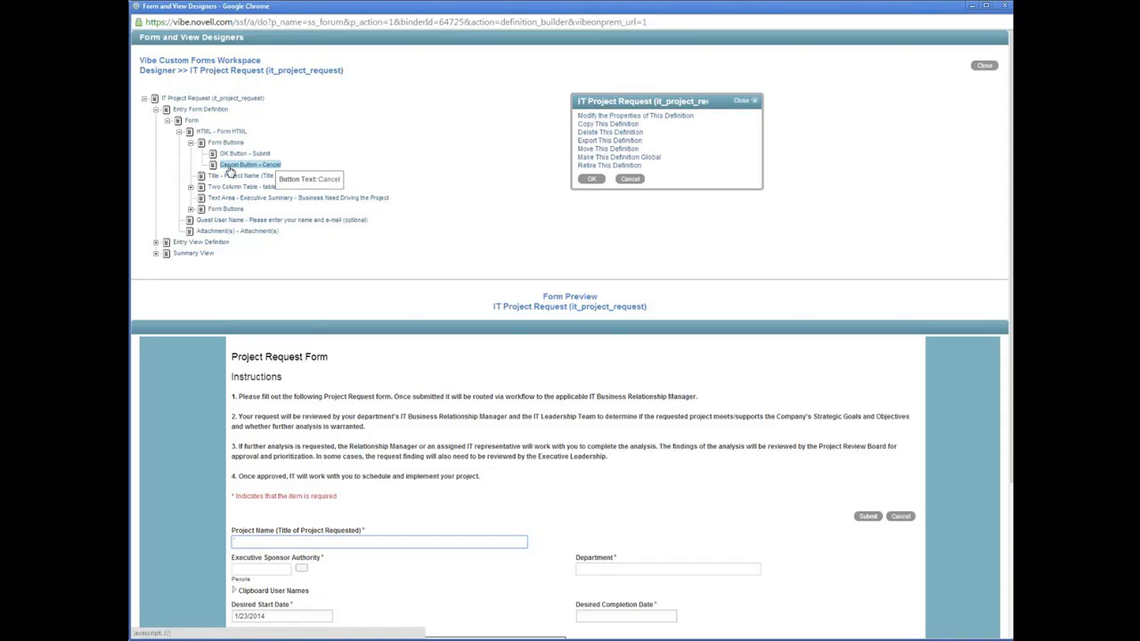
scroll(757, 239, down, 3)
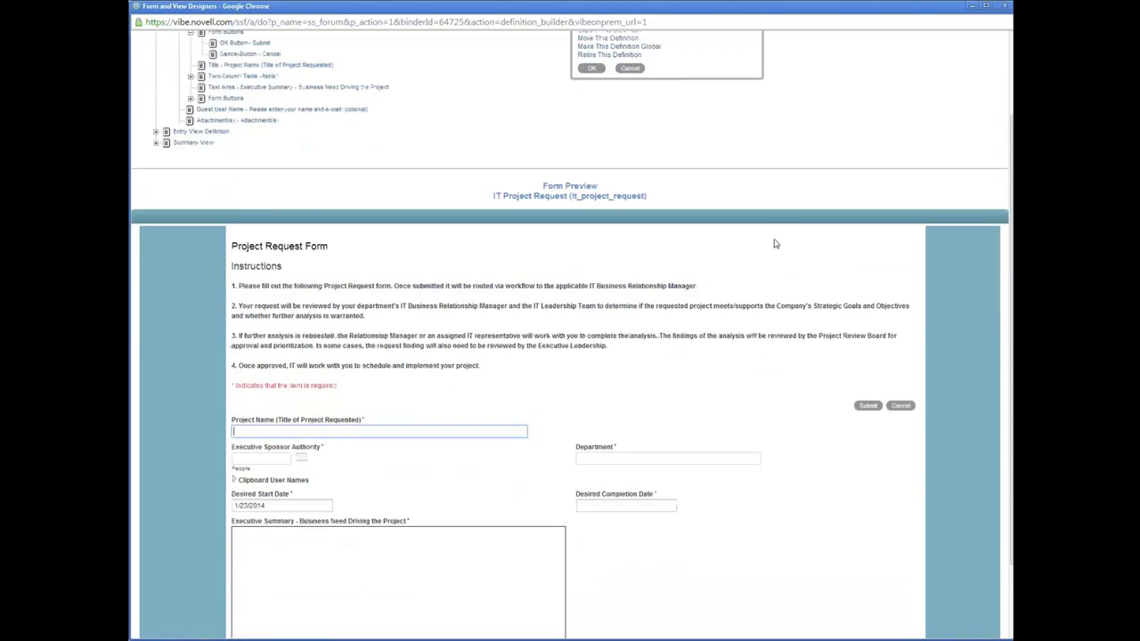
scroll(897, 372, down, 1)
scroll(848, 470, down, 1)
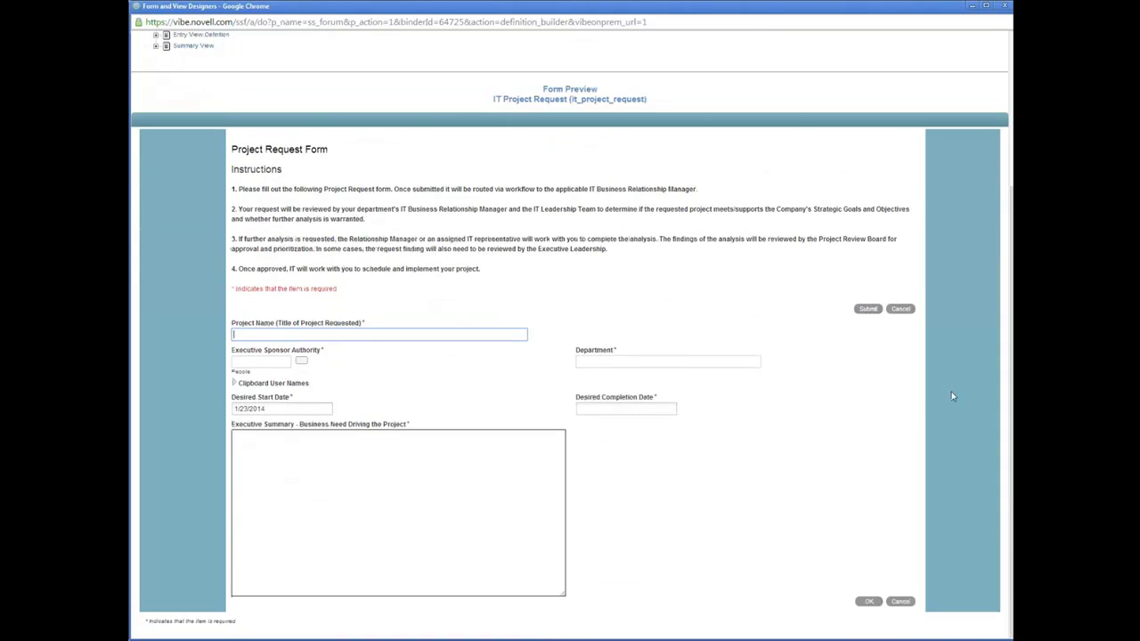
scroll(196, 74, up, 4)
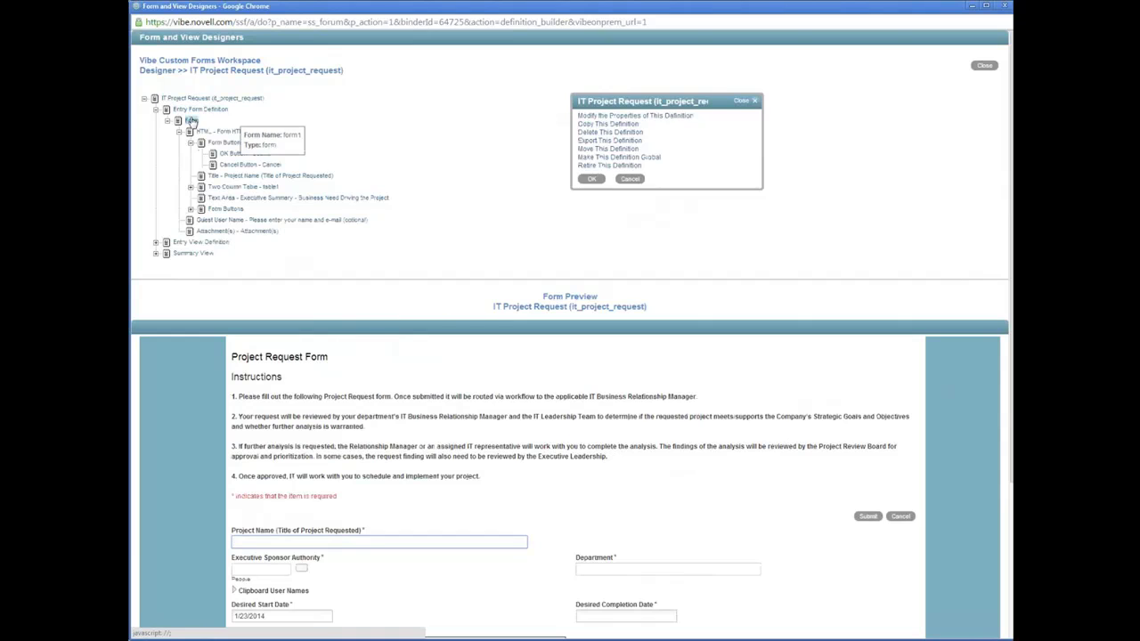
Step: Add a checkbox to the Form element with the caption Sample List and a data name beginning with sample_, and save it
click(193, 120)
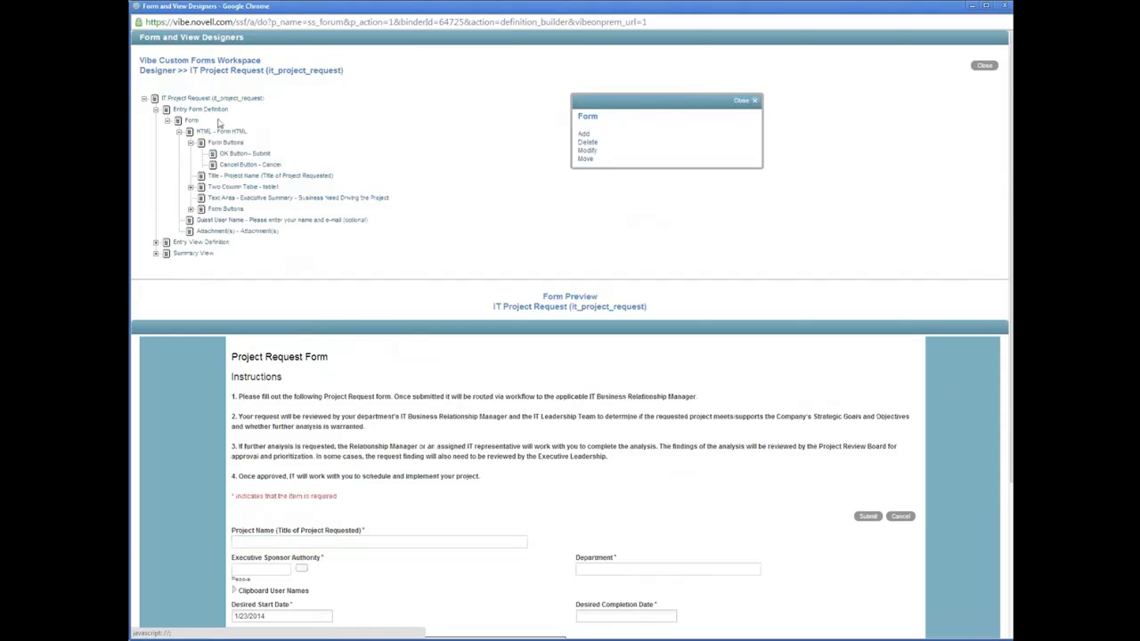
click(585, 135)
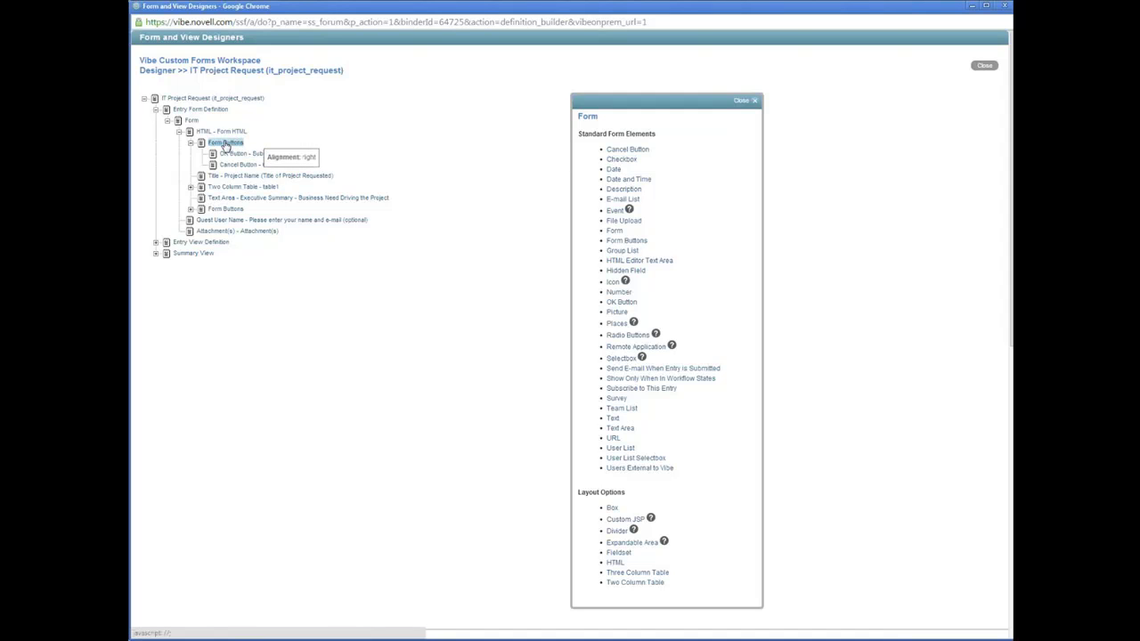
click(618, 164)
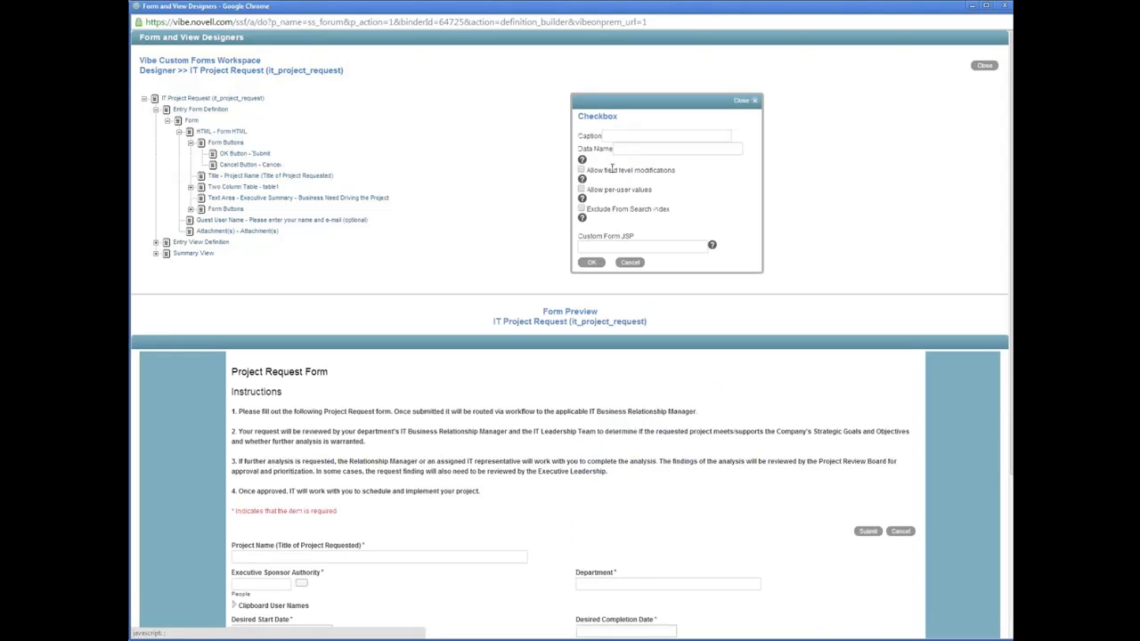
click(619, 135)
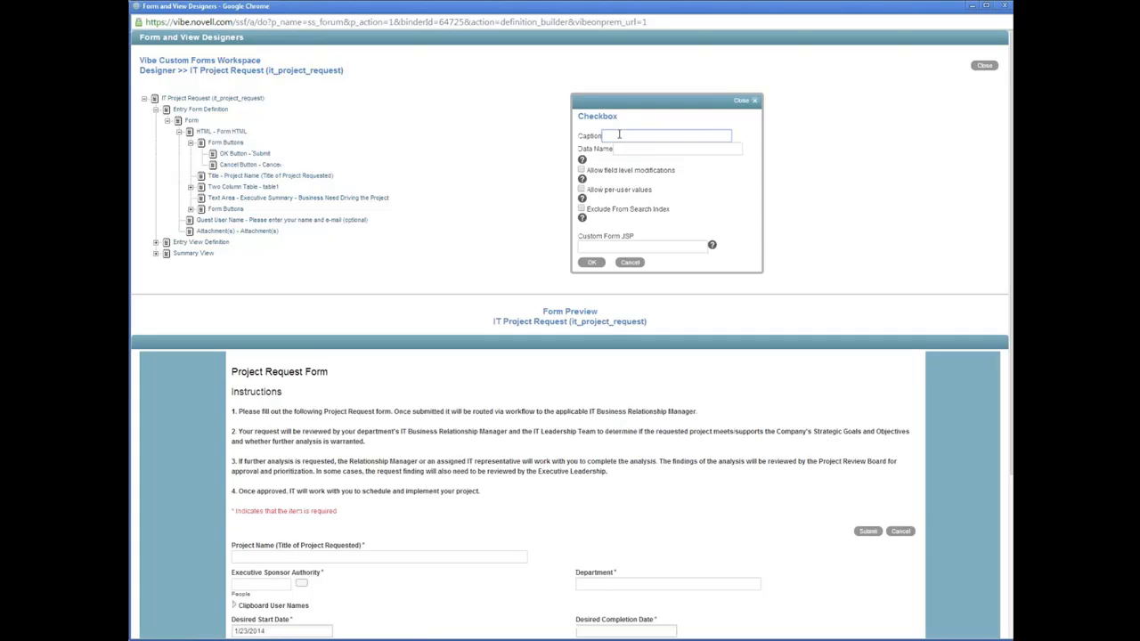
text(Sample List)
key(Tab)
text(s)
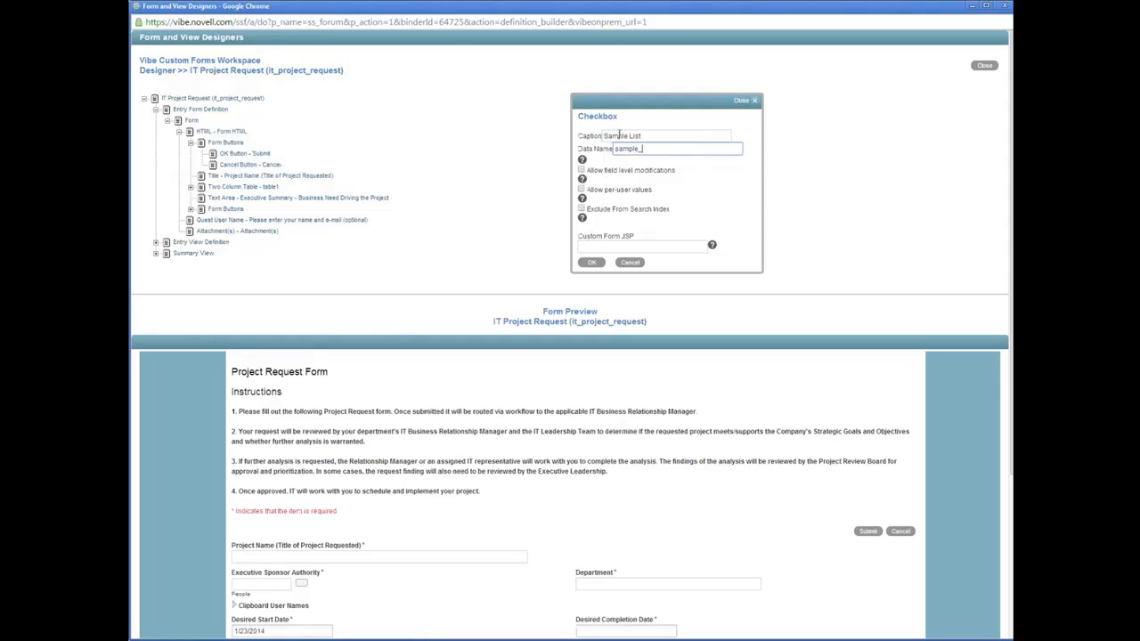
click(591, 262)
scroll(299, 196, down, 3)
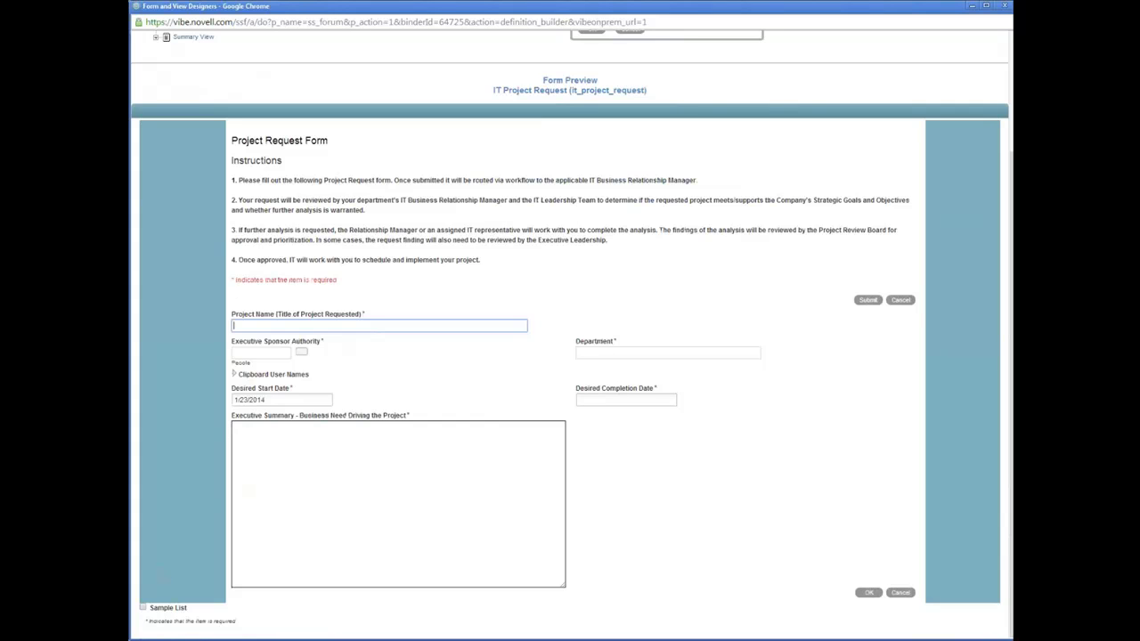
scroll(235, 326, up, 3)
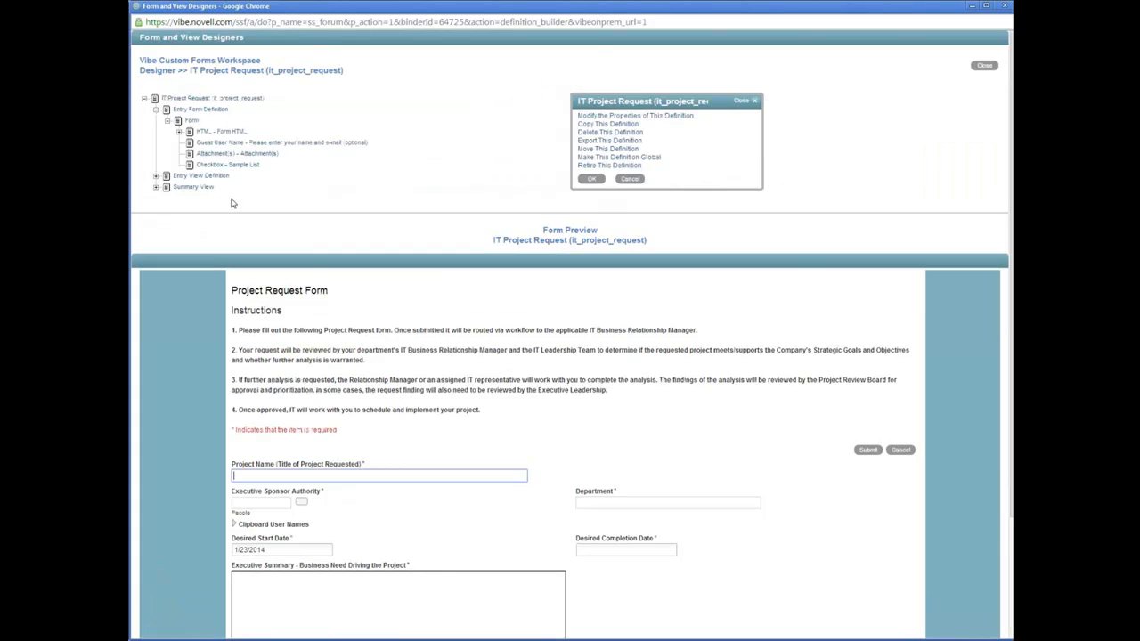
Step: Move the Sample List checkbox into the Form HTML element
click(215, 168)
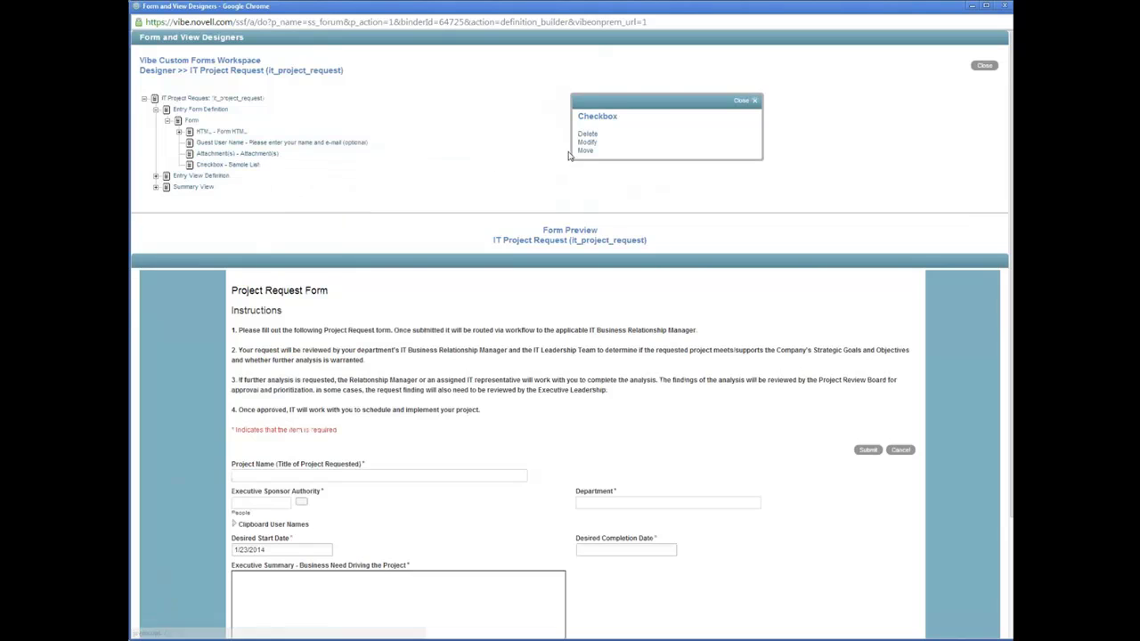
click(585, 150)
click(221, 131)
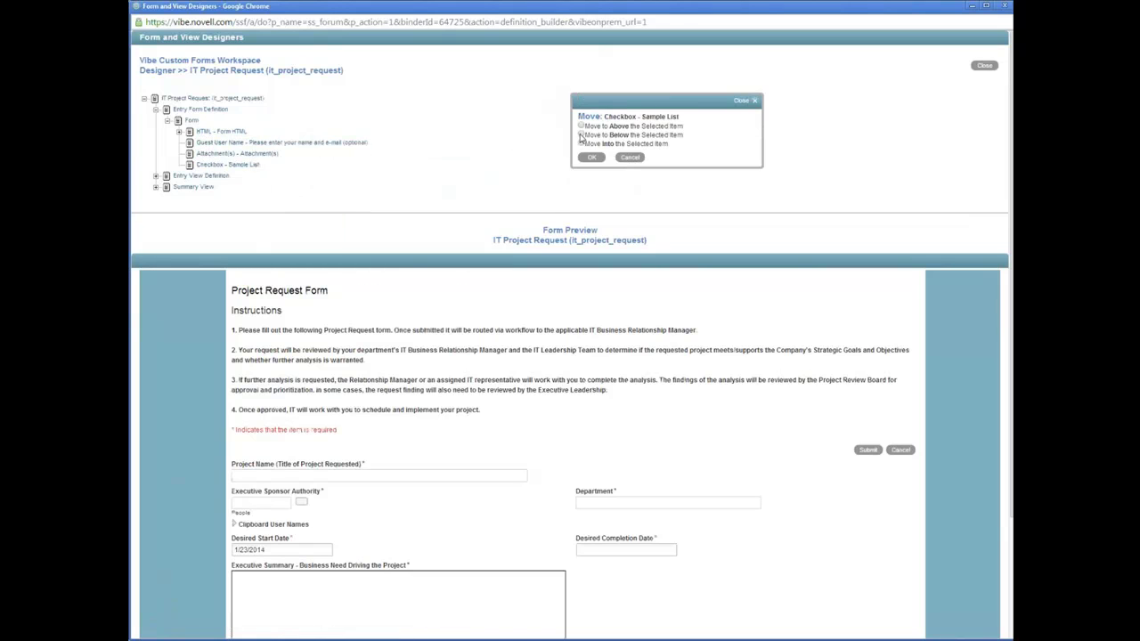
click(581, 143)
click(593, 157)
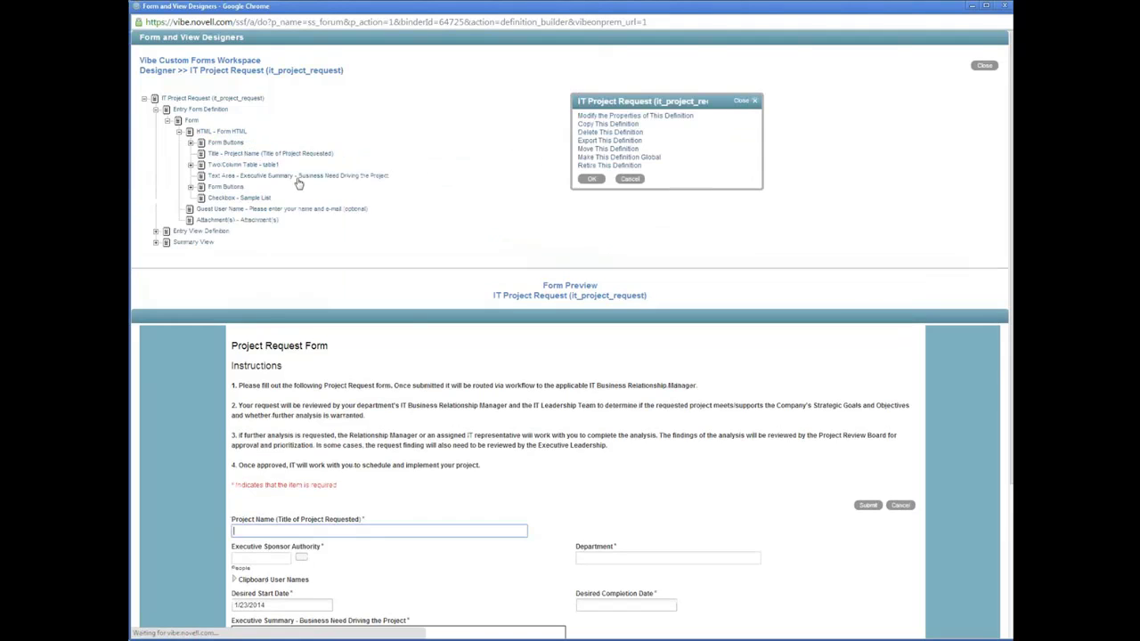
scroll(274, 569, down, 3)
scroll(274, 569, up, 3)
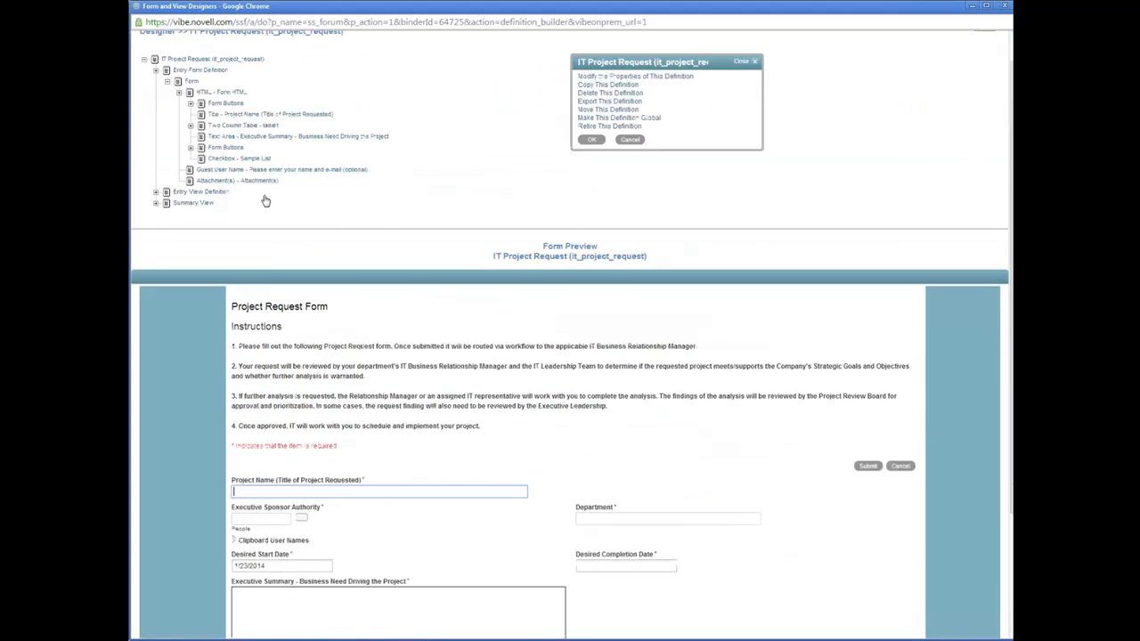
Step: Add a checkbox with caption "Option 2" and data name "option_2" to the Form HTML element
click(221, 132)
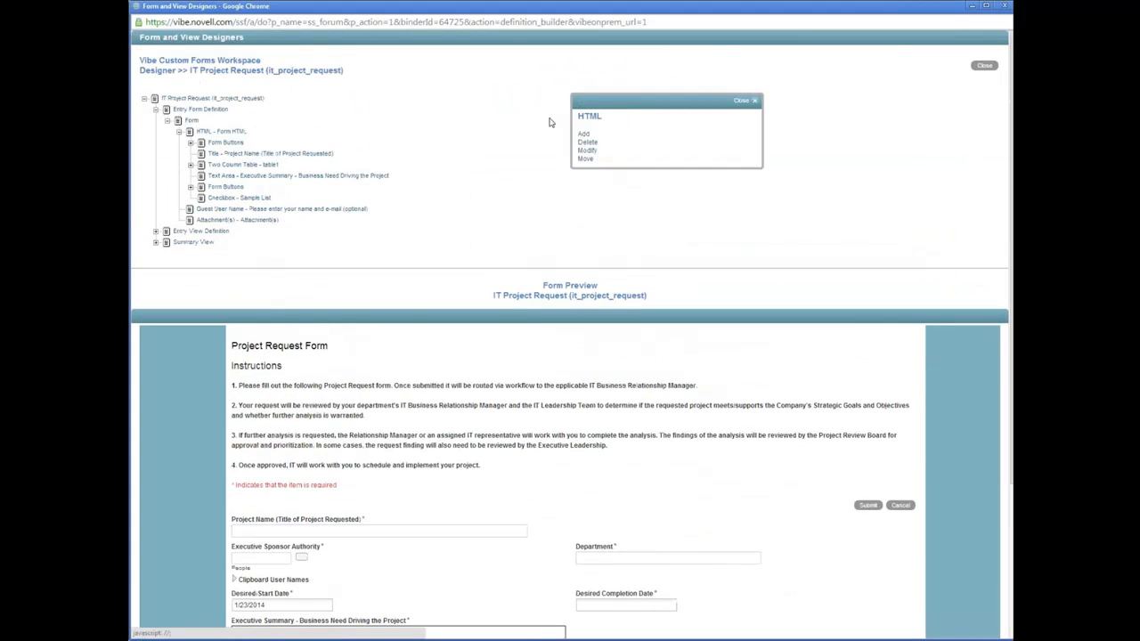
click(588, 135)
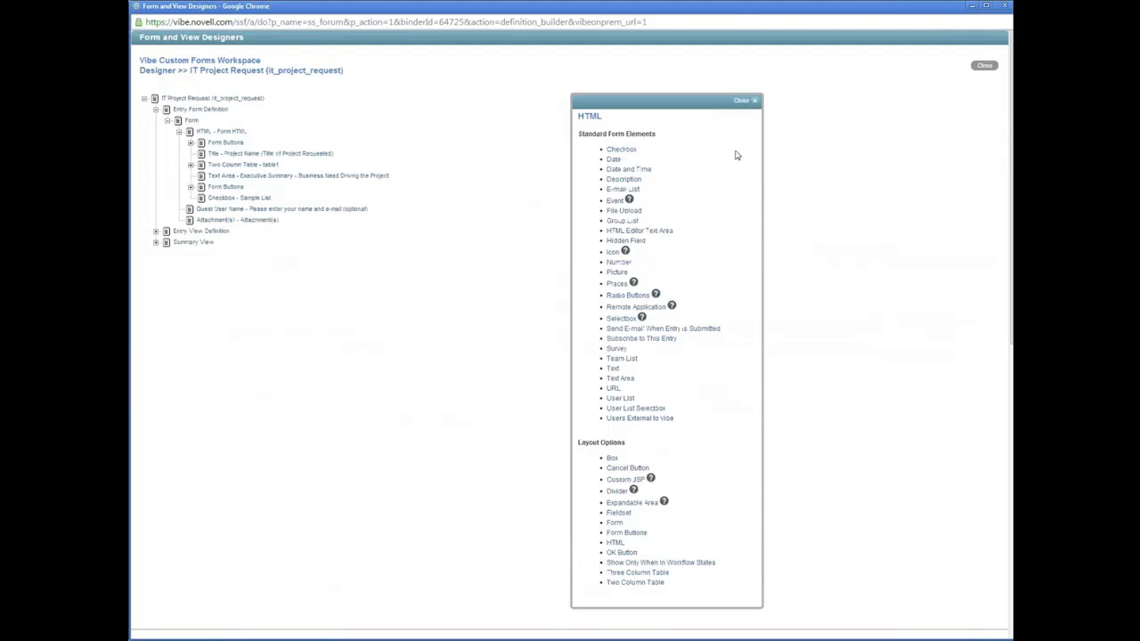
click(621, 149)
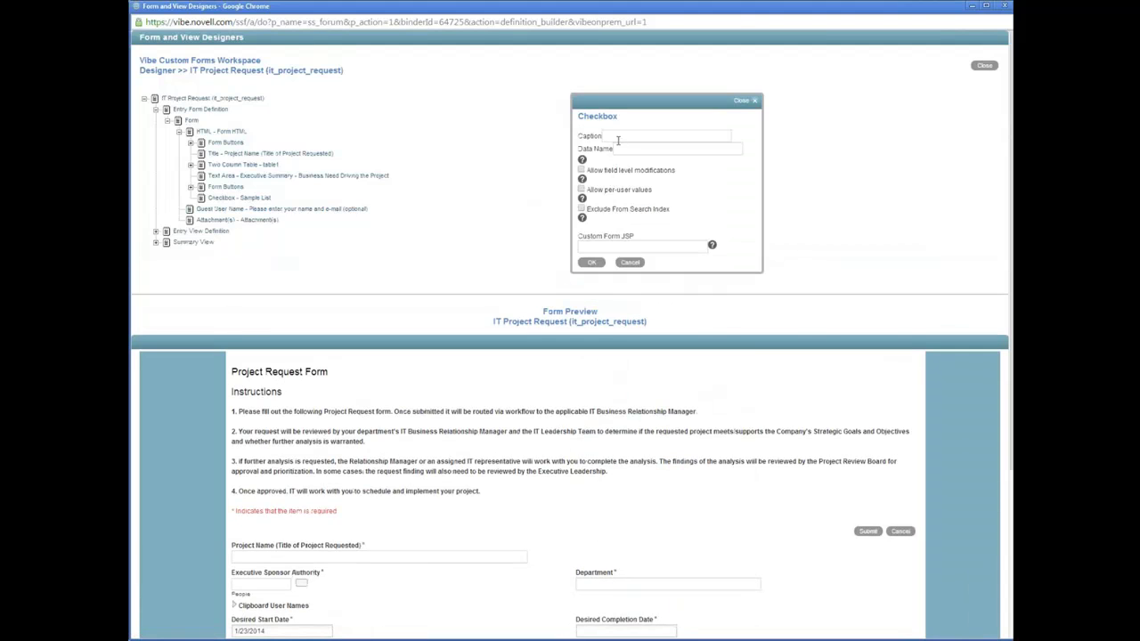
click(618, 136)
text(Option 2)
key(Tab)
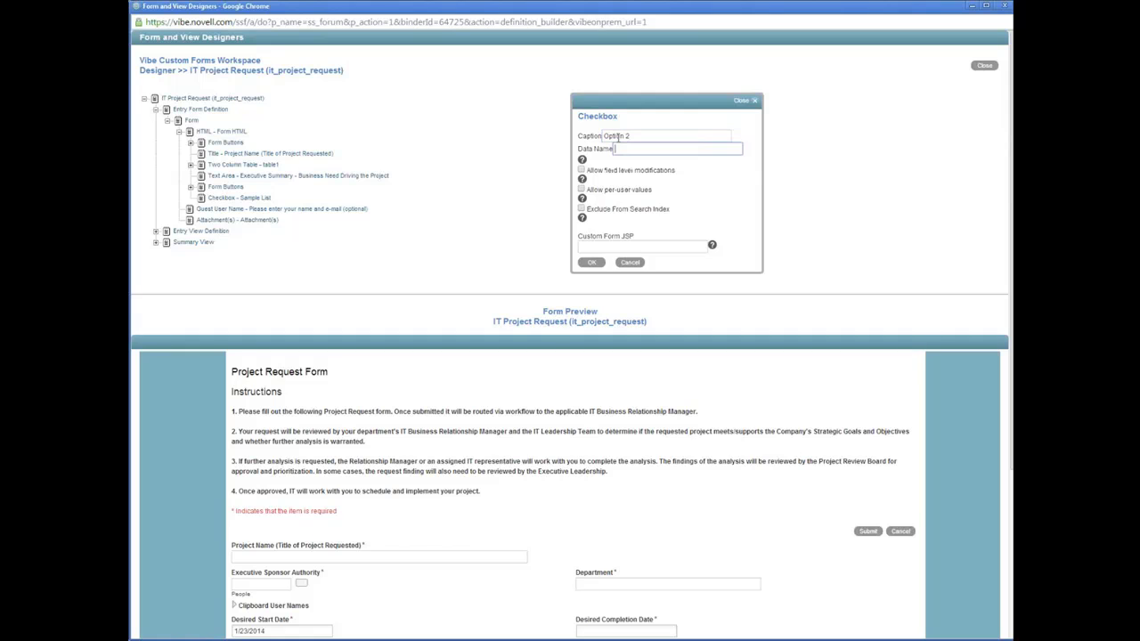
text(option_2)
click(591, 262)
scroll(378, 426, down, 3)
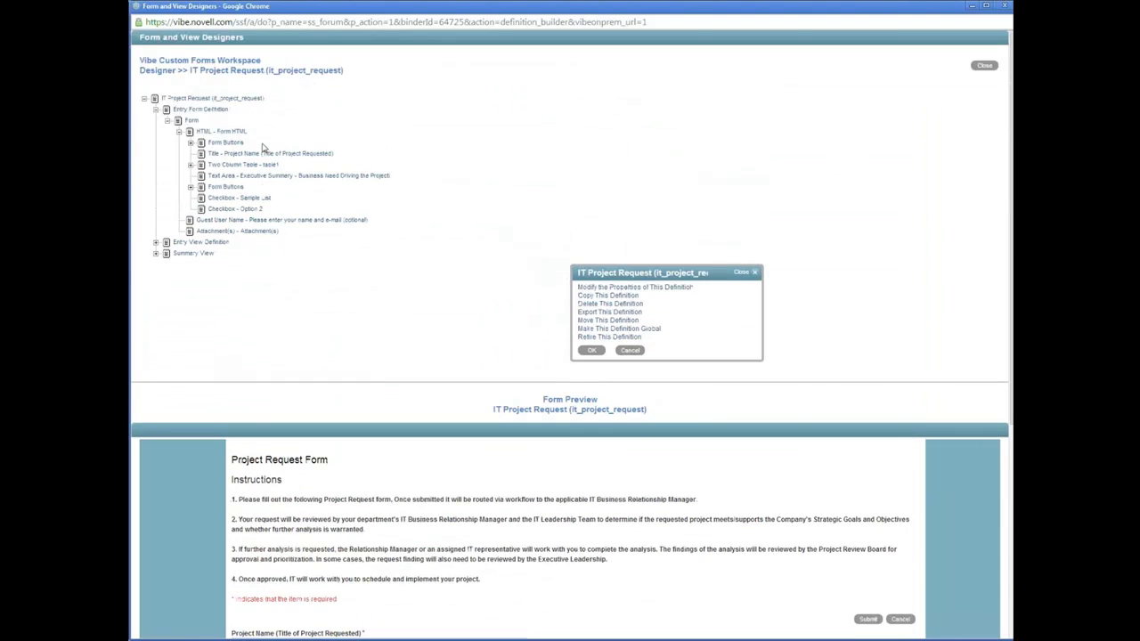
Step: Add an HTML layout element to Form HTML with caption and name "break1" and "<br>" as its HTML Top
scroll(307, 311, up, 4)
mouse_move(218, 198)
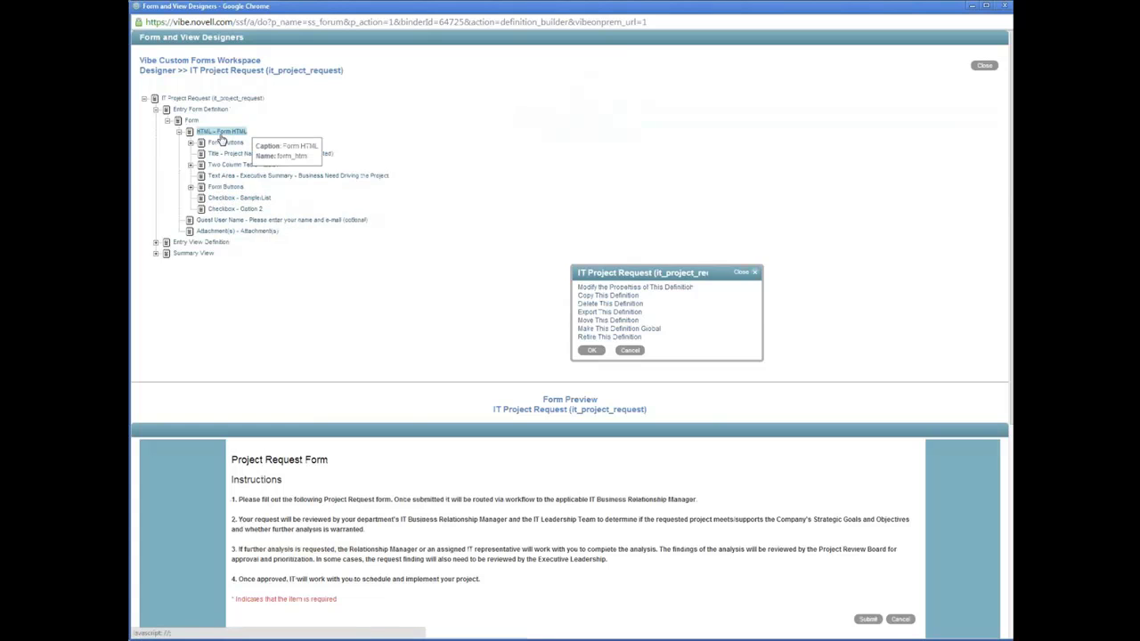
click(221, 133)
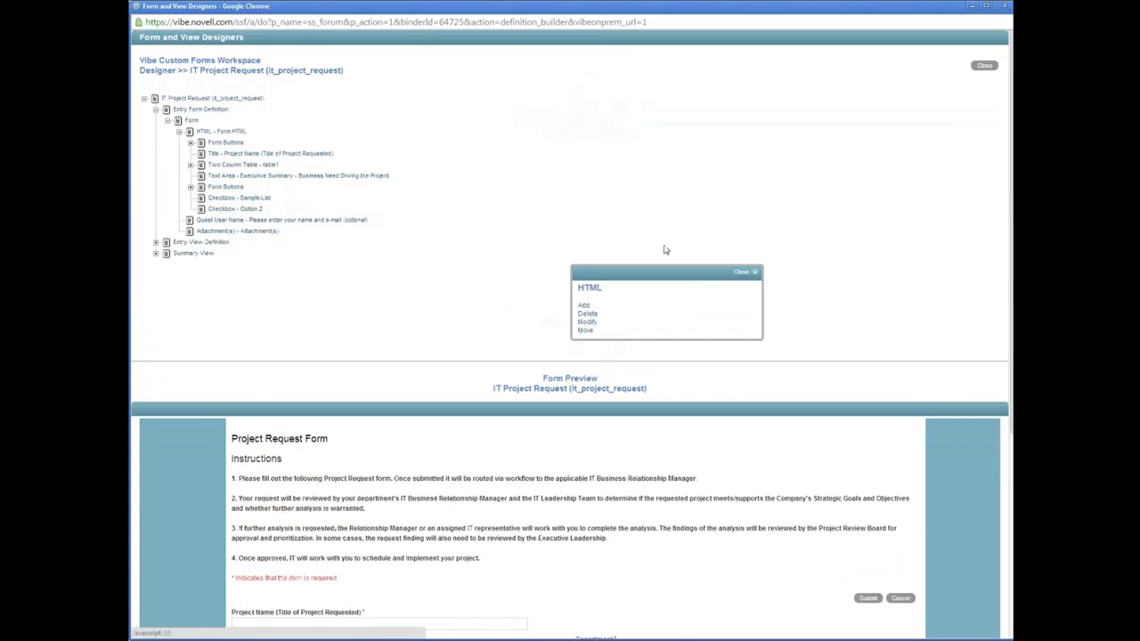
click(590, 305)
click(616, 438)
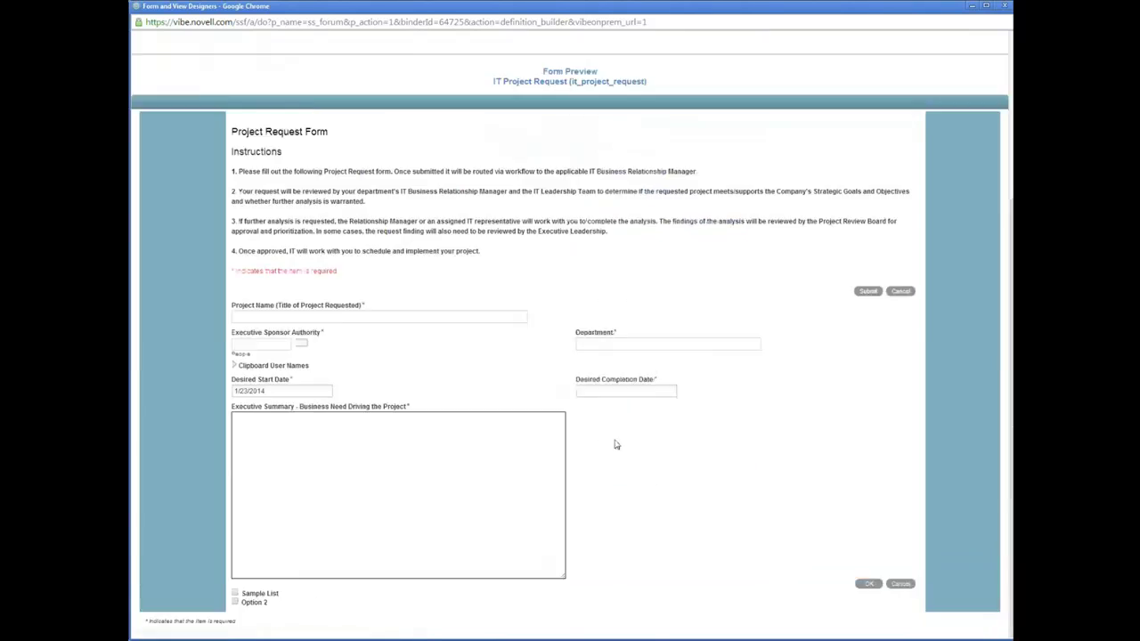
click(622, 81)
text(break)
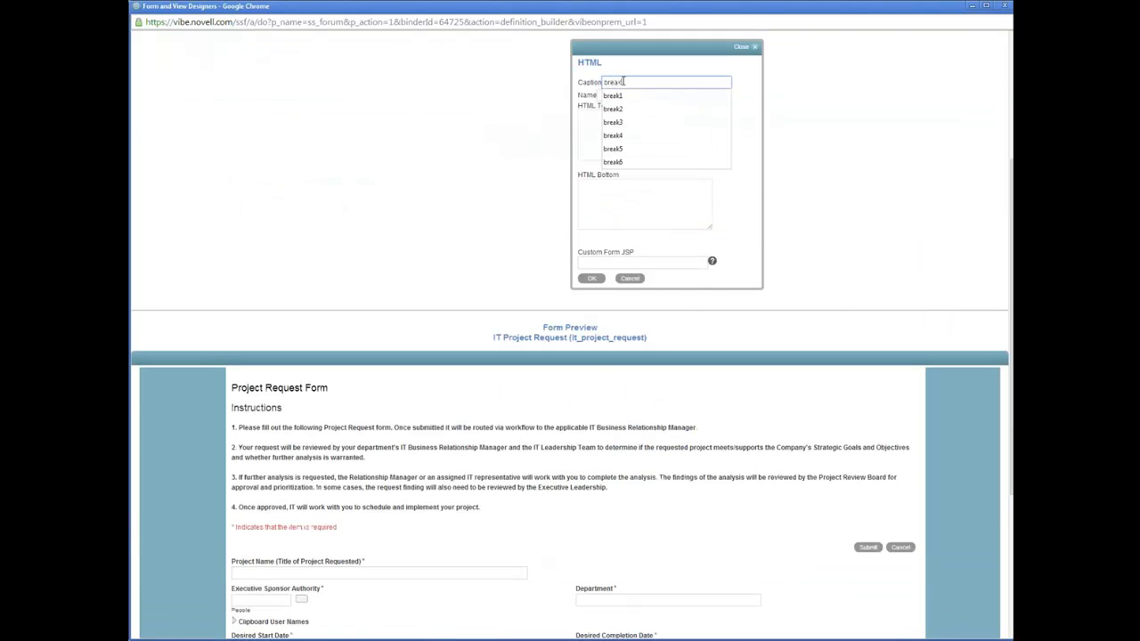
key(Tab)
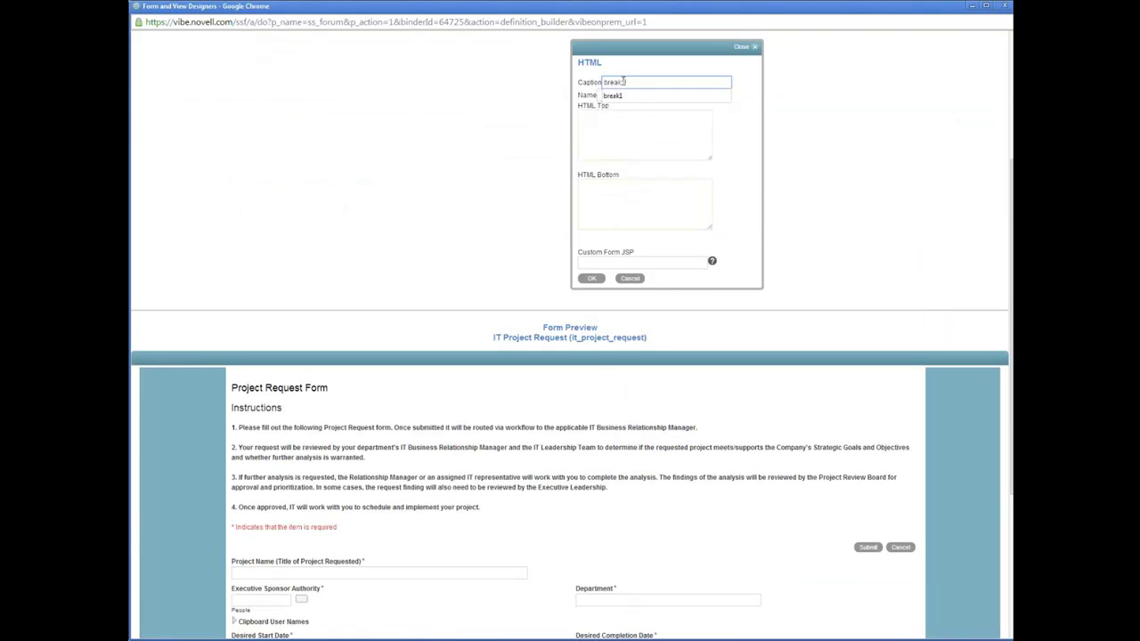
text(break1)
key(Tab)
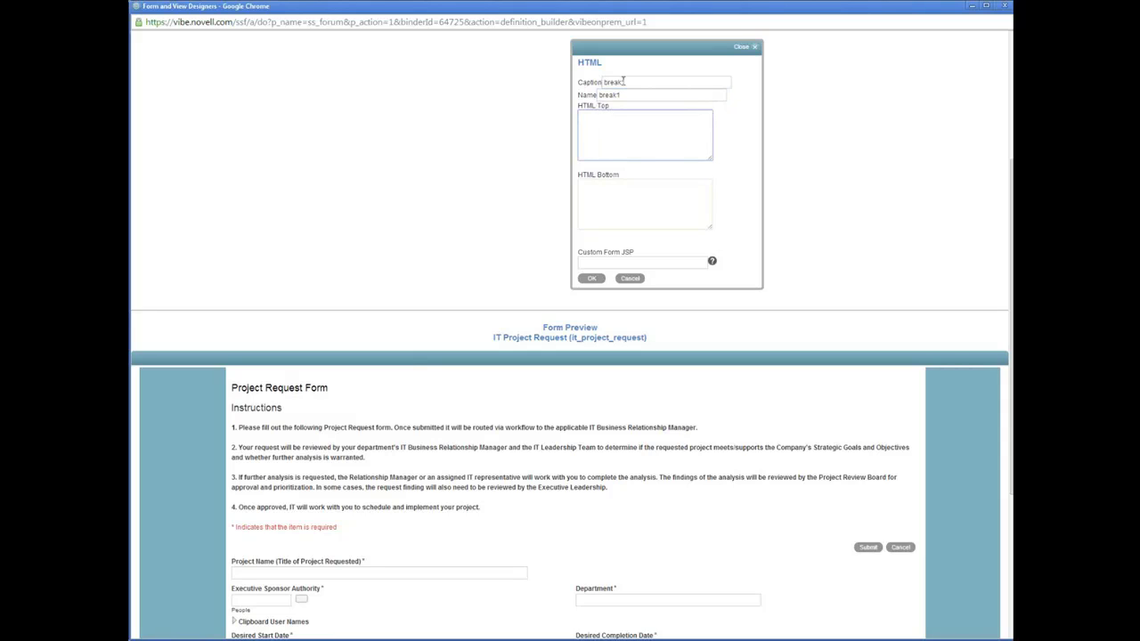
text(<br>)
click(592, 278)
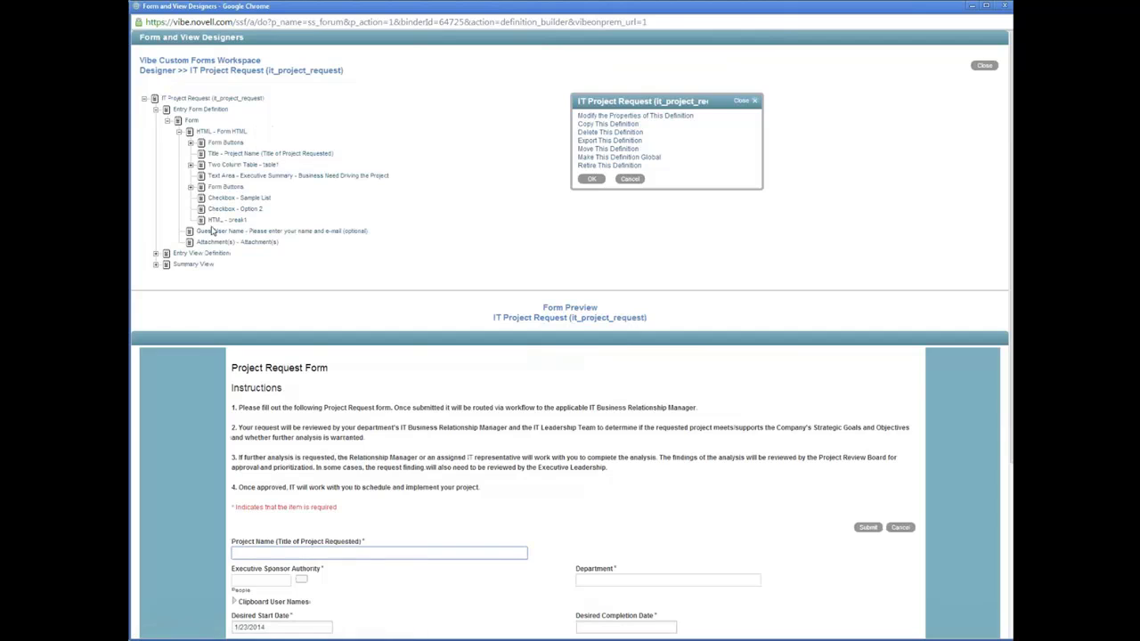
Step: Move the break1 HTML element below the Sample List checkbox and check the spacing in the form preview
click(219, 219)
click(580, 158)
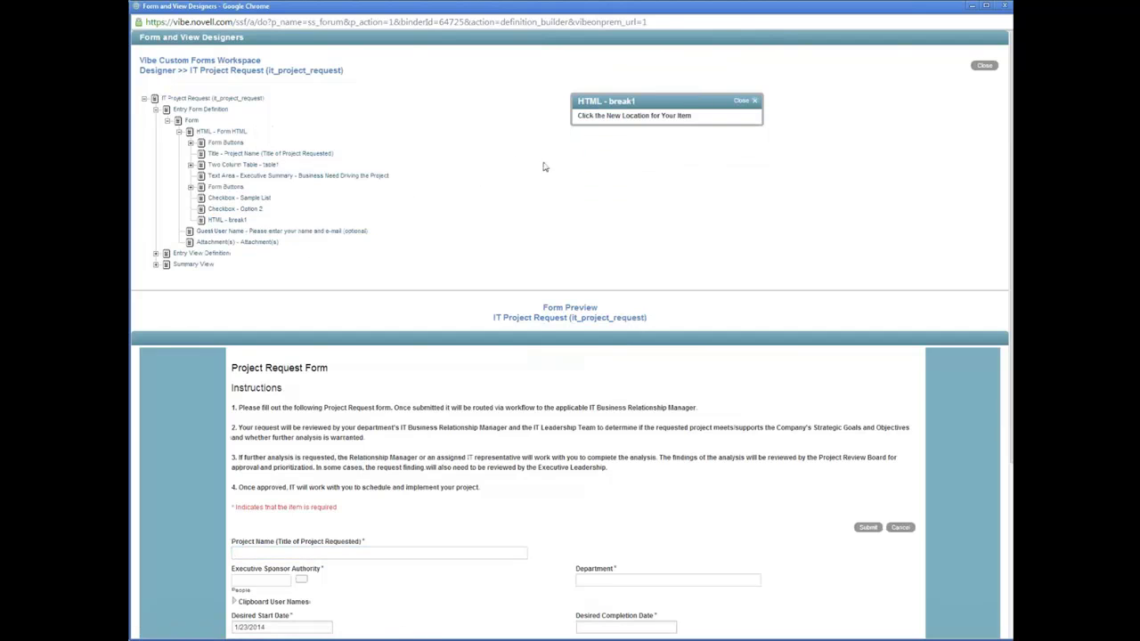
click(227, 186)
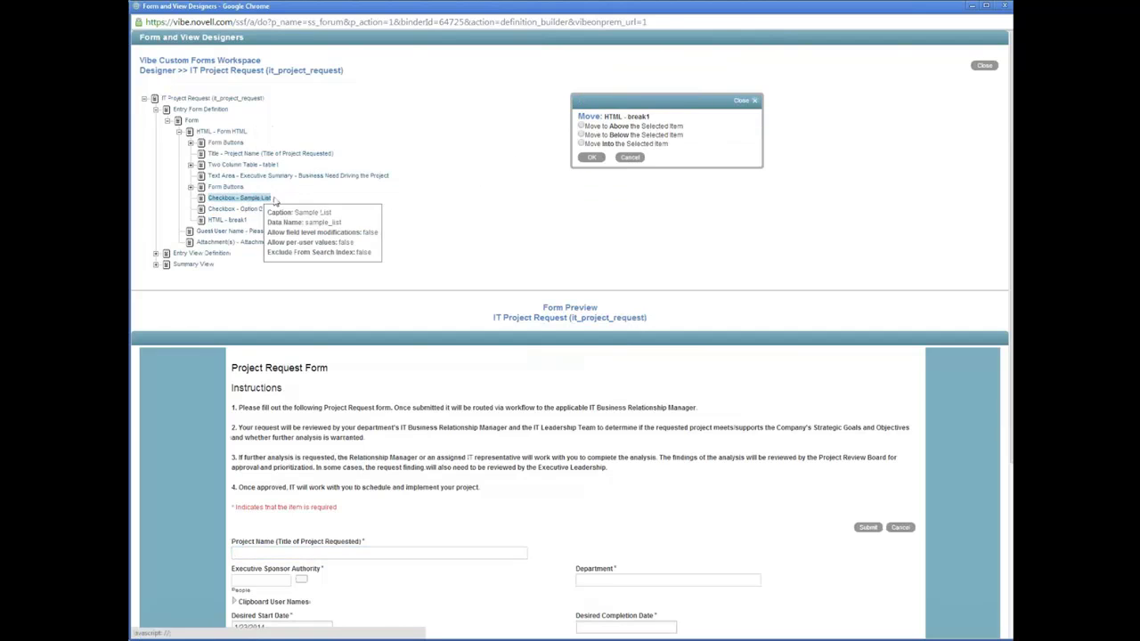
click(581, 135)
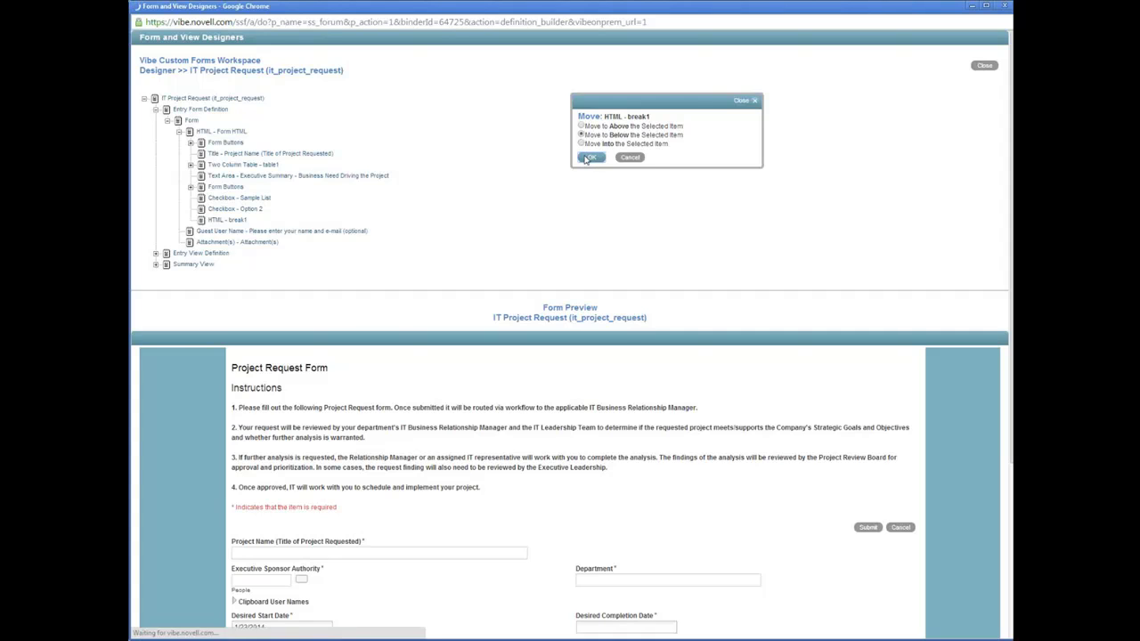
click(591, 157)
scroll(310, 570, down, 3)
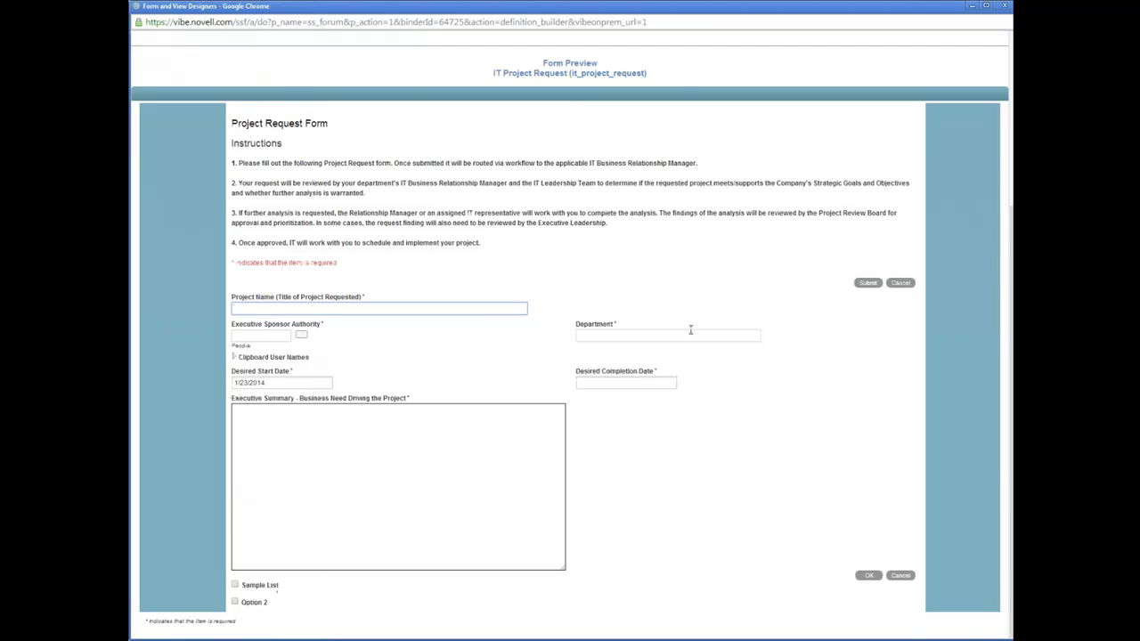
scroll(491, 459, up, 3)
scroll(312, 382, down, 3)
scroll(374, 361, up, 3)
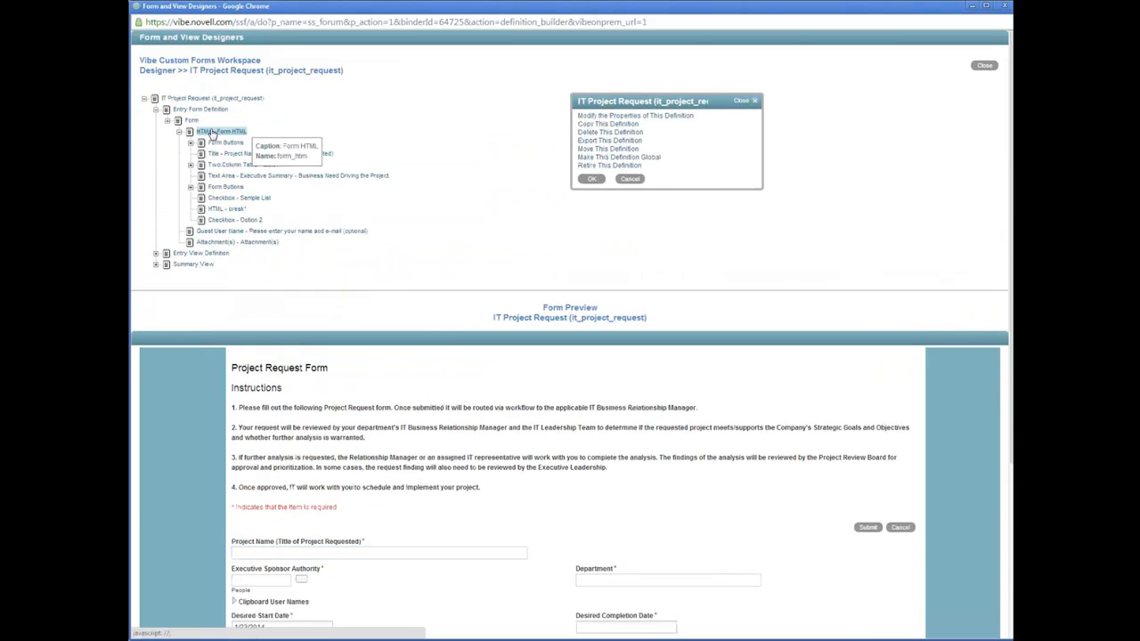
Step: Add a Description element with its default settings to Form HTML and expand its editor's formatting options in the form preview
click(211, 134)
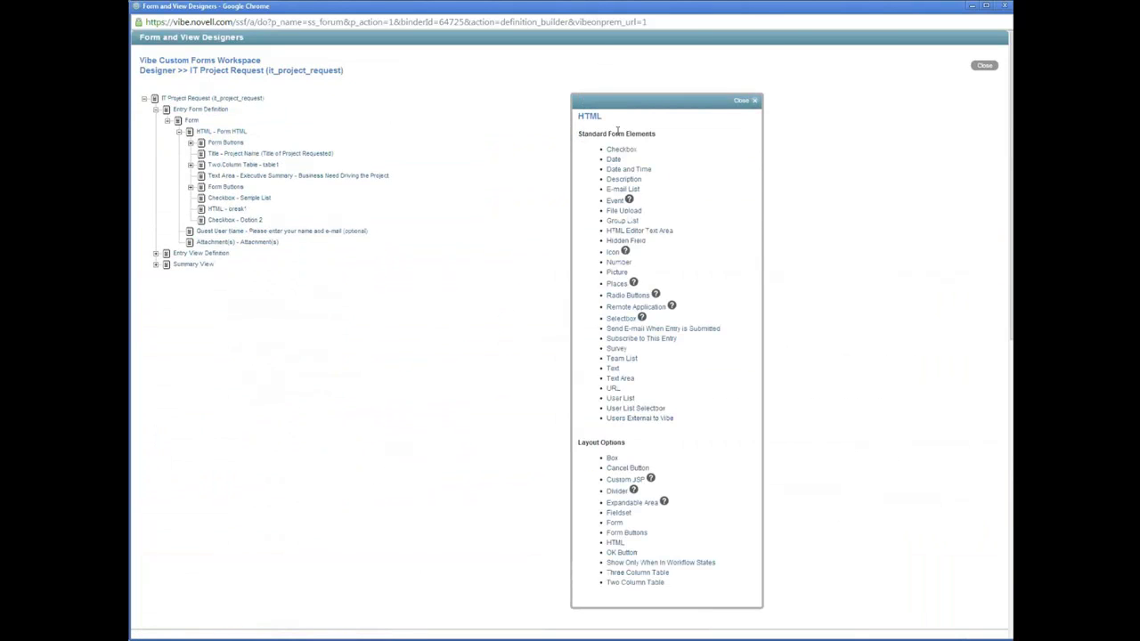
click(621, 181)
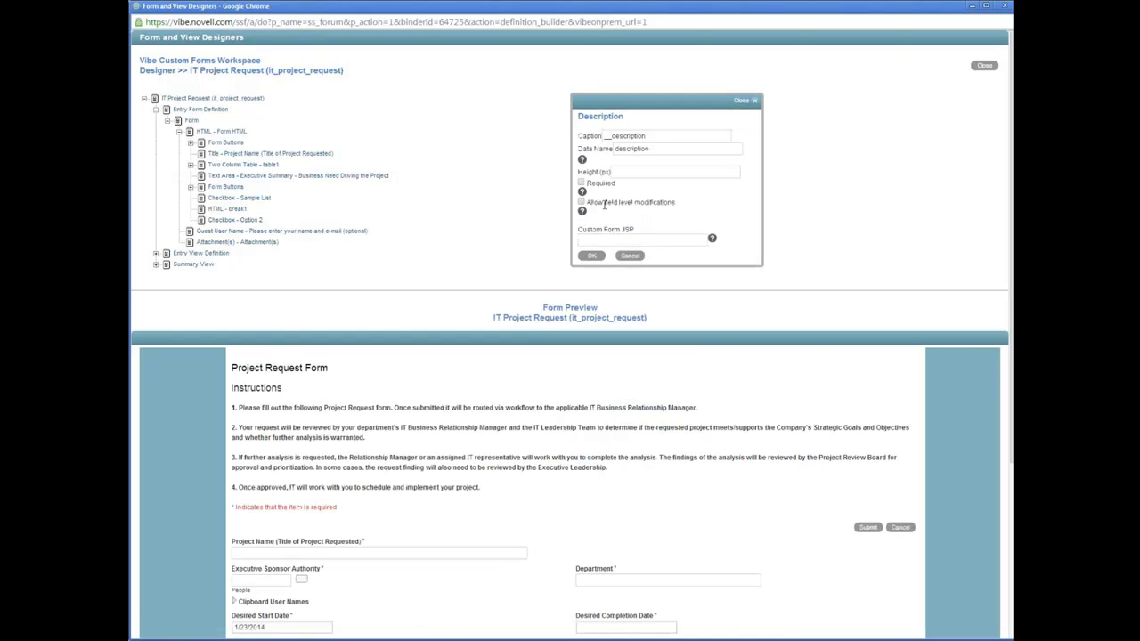
click(604, 258)
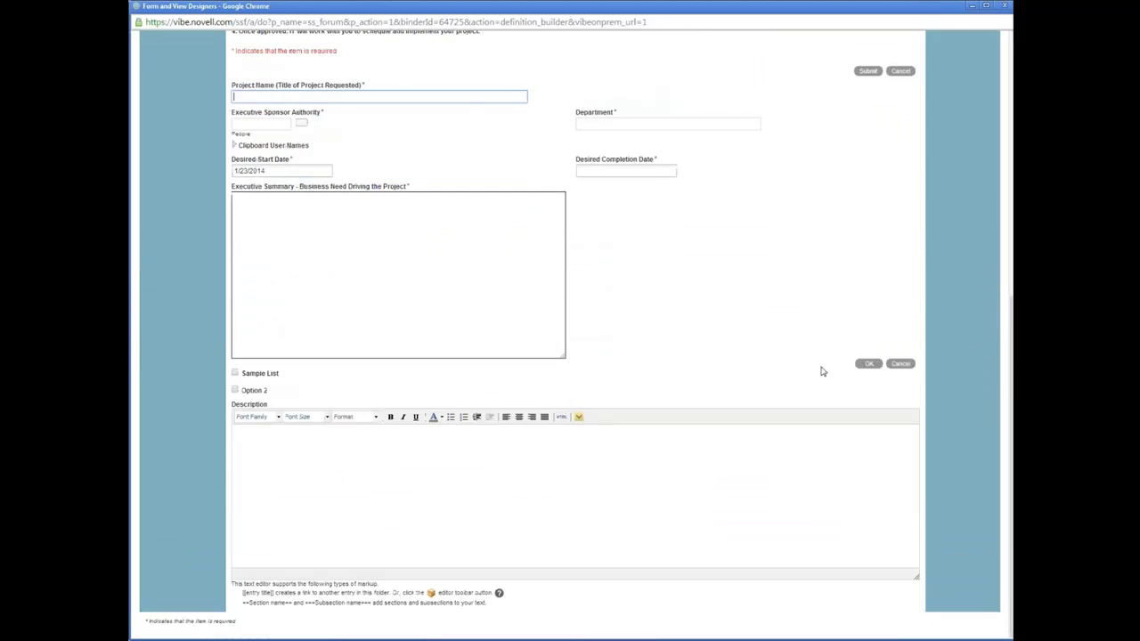
click(579, 417)
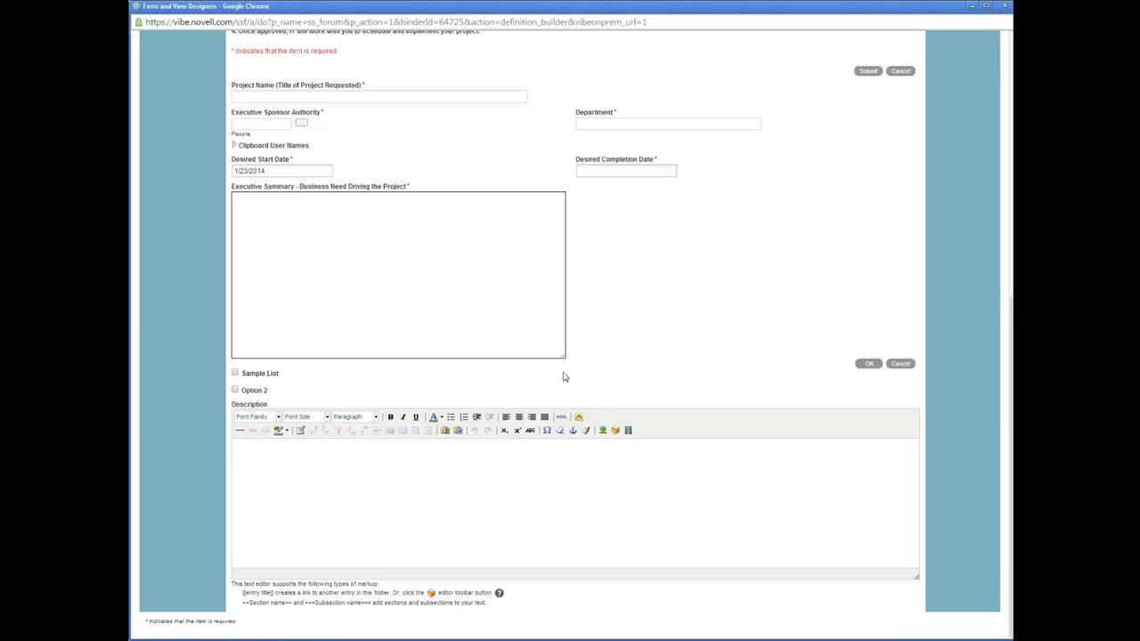
scroll(543, 374, up, 3)
scroll(349, 370, down, 3)
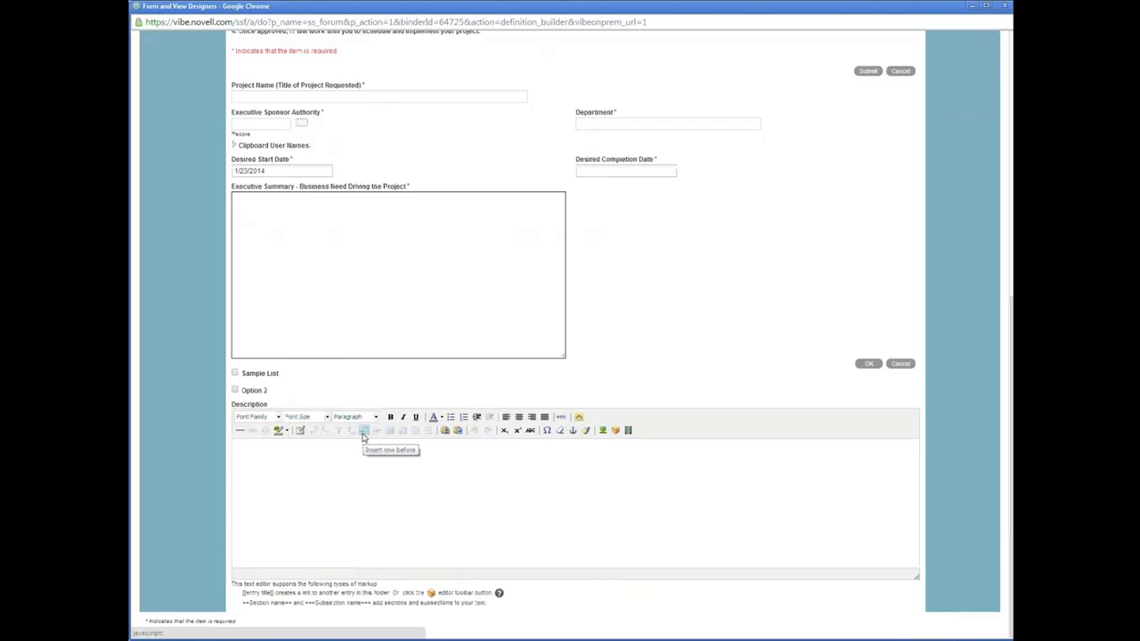
scroll(362, 435, up, 6)
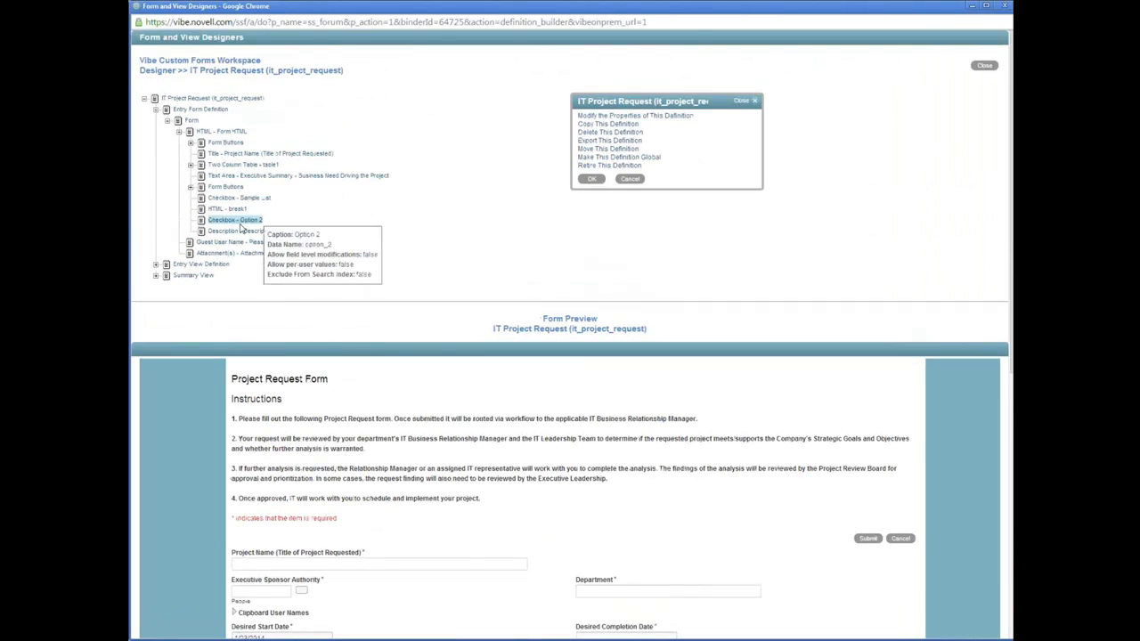
Step: Delete the Description element from the IT Project Request form
click(239, 232)
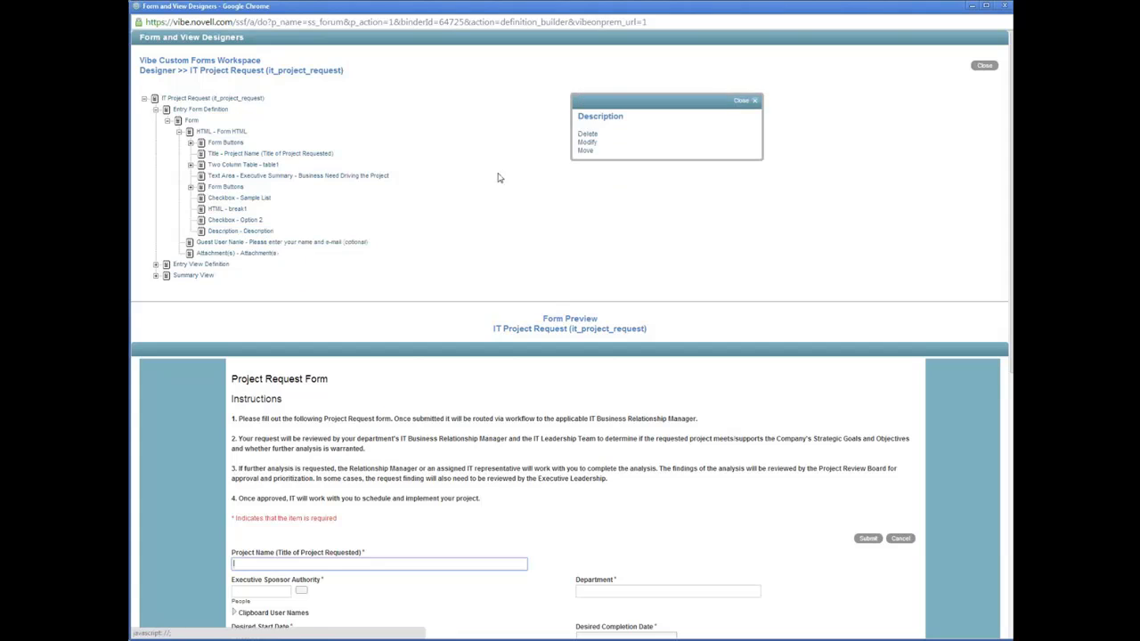
click(590, 135)
click(592, 145)
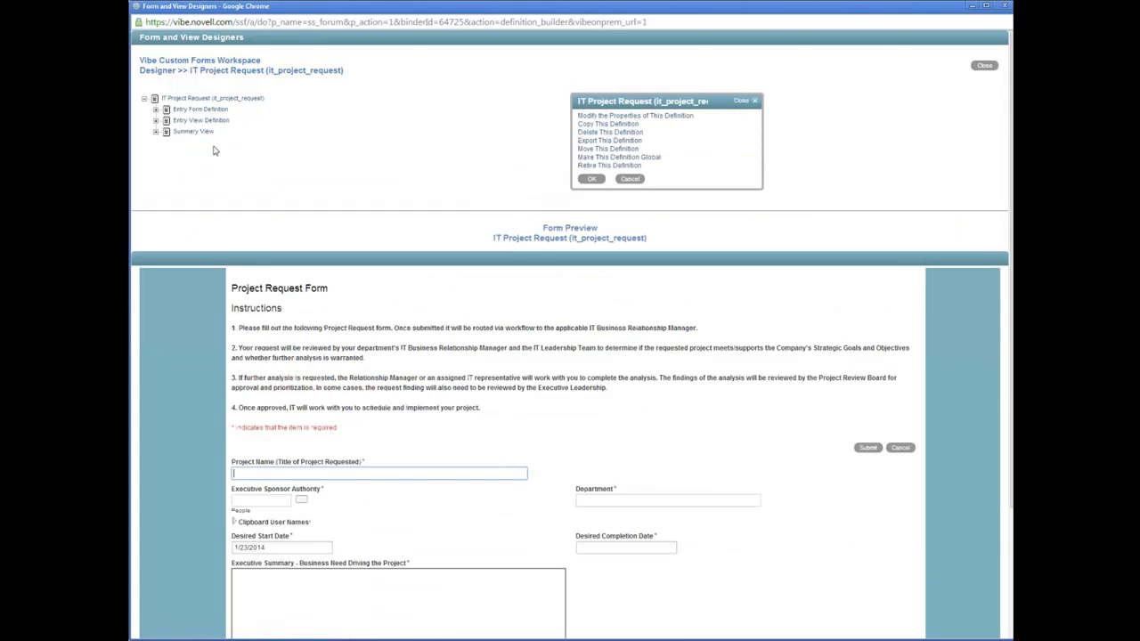
Step: Expand the entry form definition down to Form HTML and display the elements that can be added to it
click(167, 119)
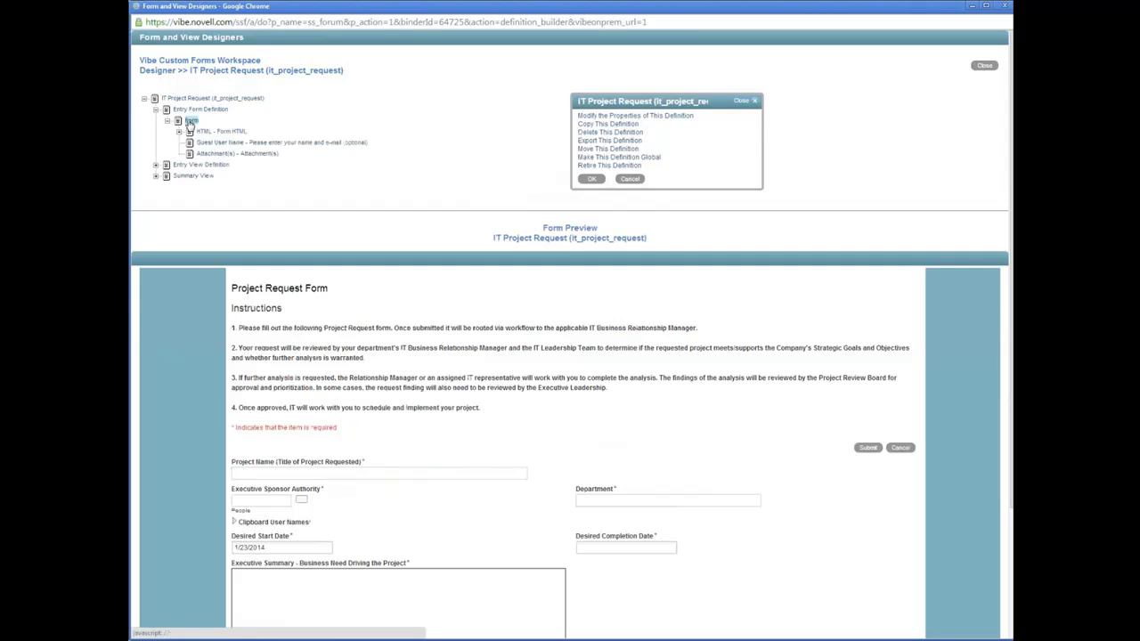
click(203, 132)
click(179, 131)
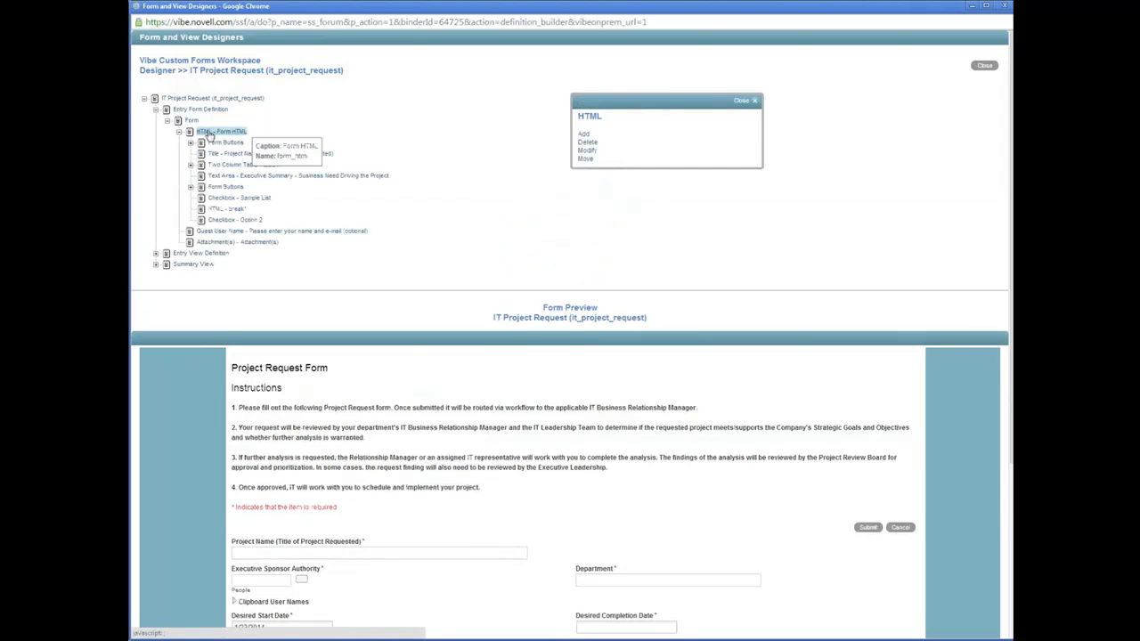
click(585, 133)
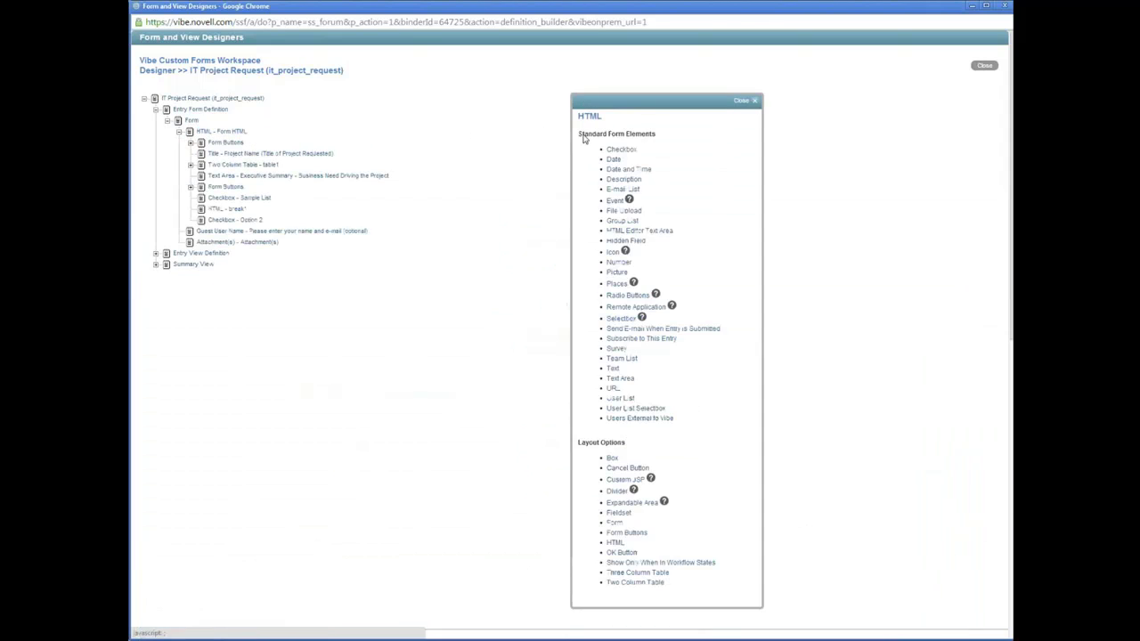
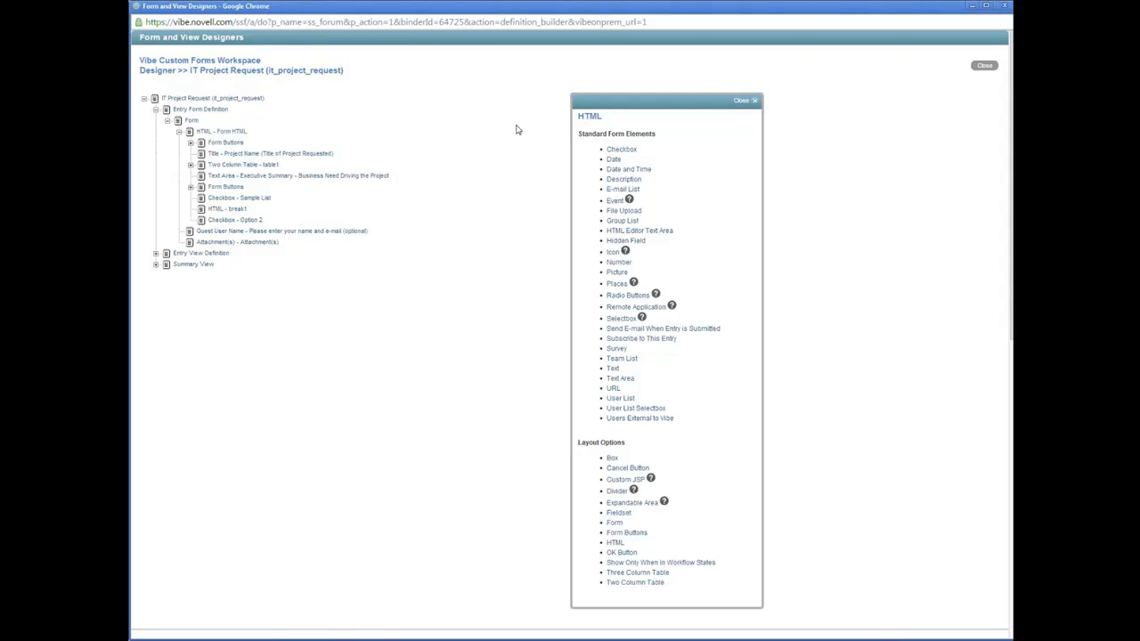
Step: Switch to the Novell website, open the Novell Vibe 3.4 product documentation under technical information and activate its documentation search
key(alt+Tab)
click(174, 7)
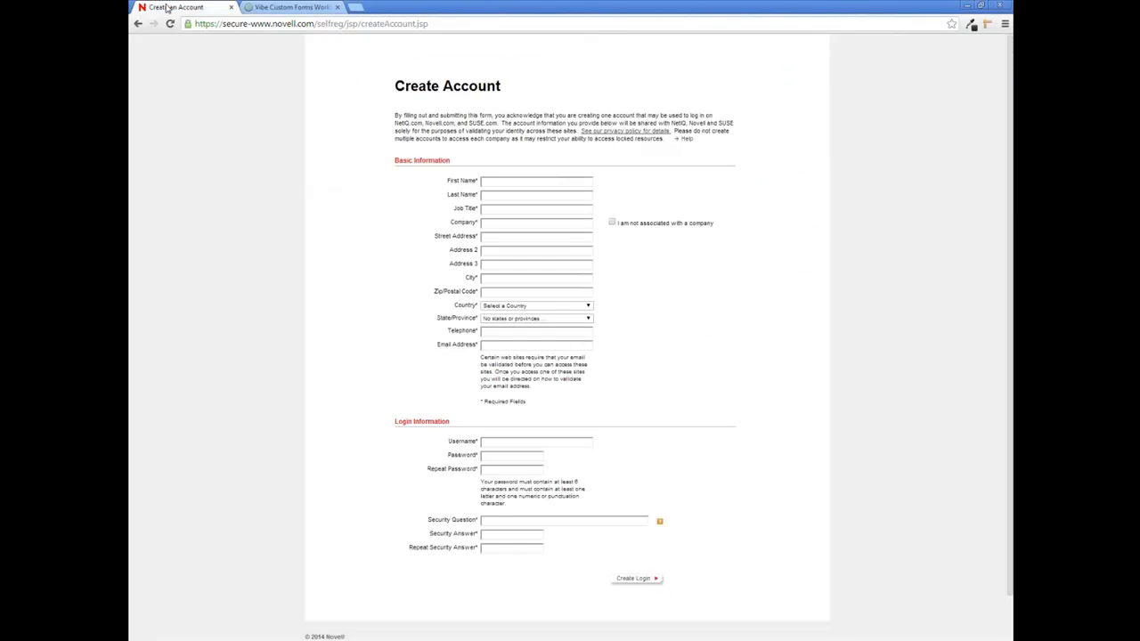
click(138, 23)
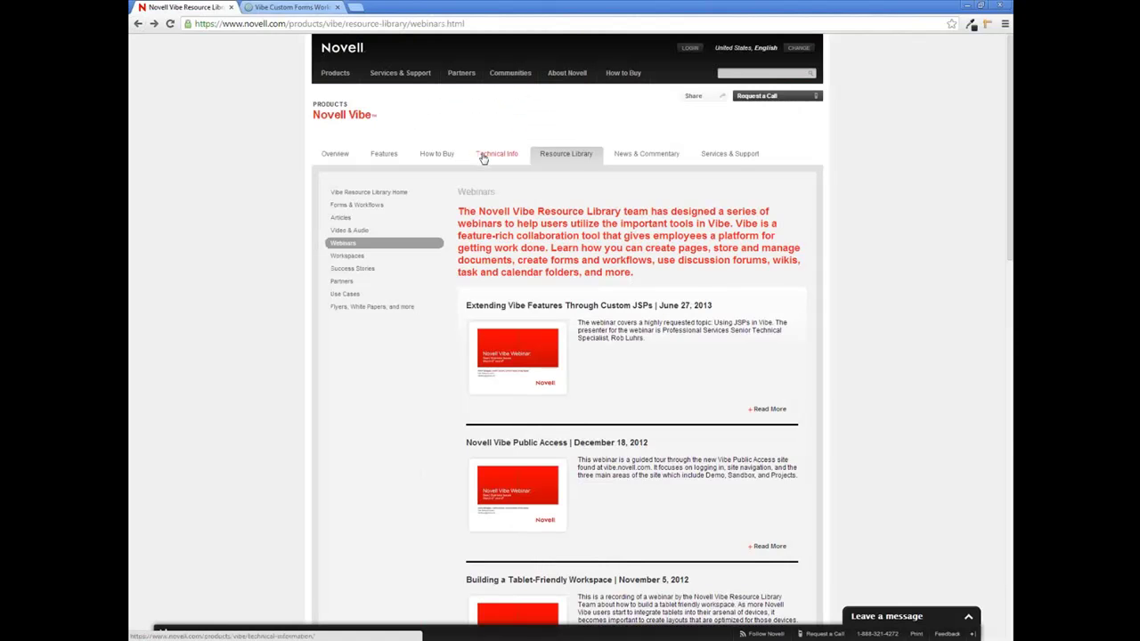
click(481, 154)
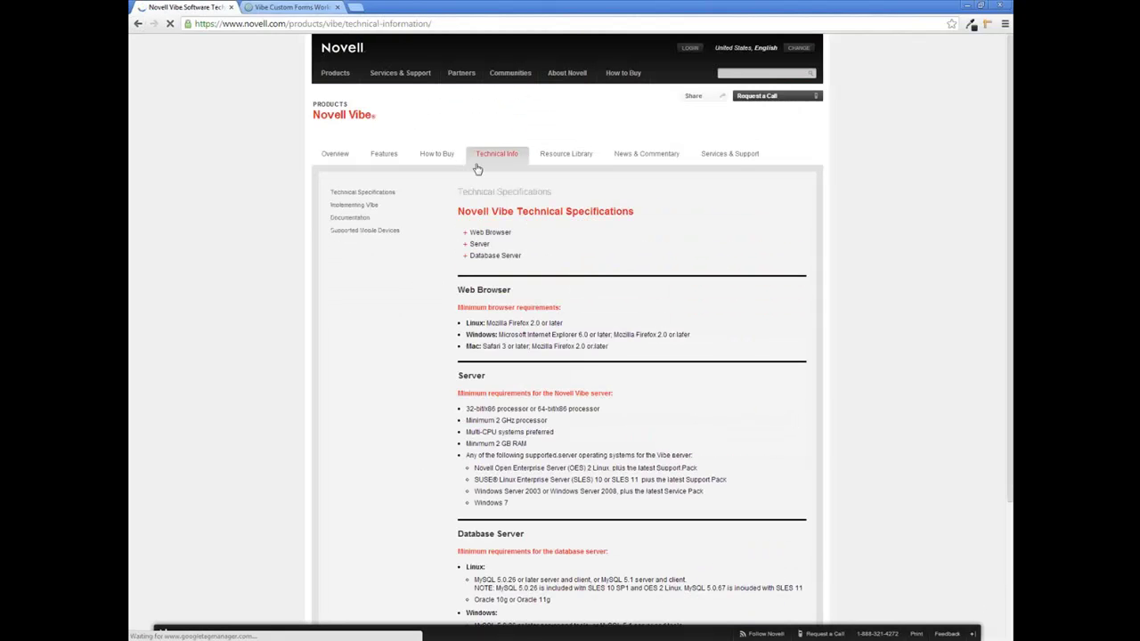
click(351, 219)
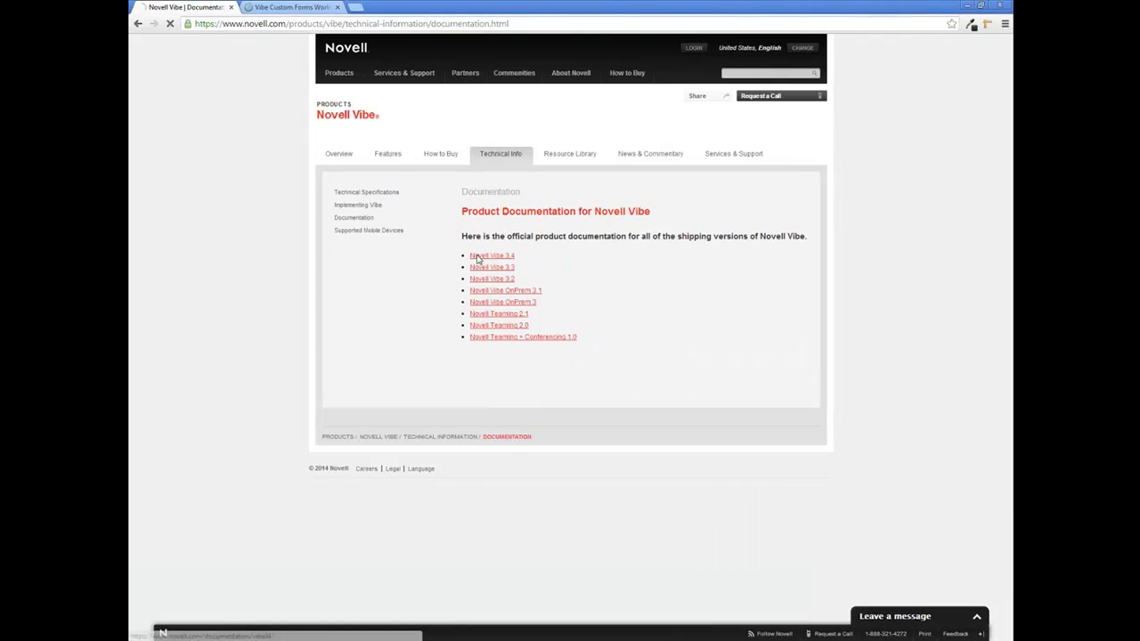
click(477, 256)
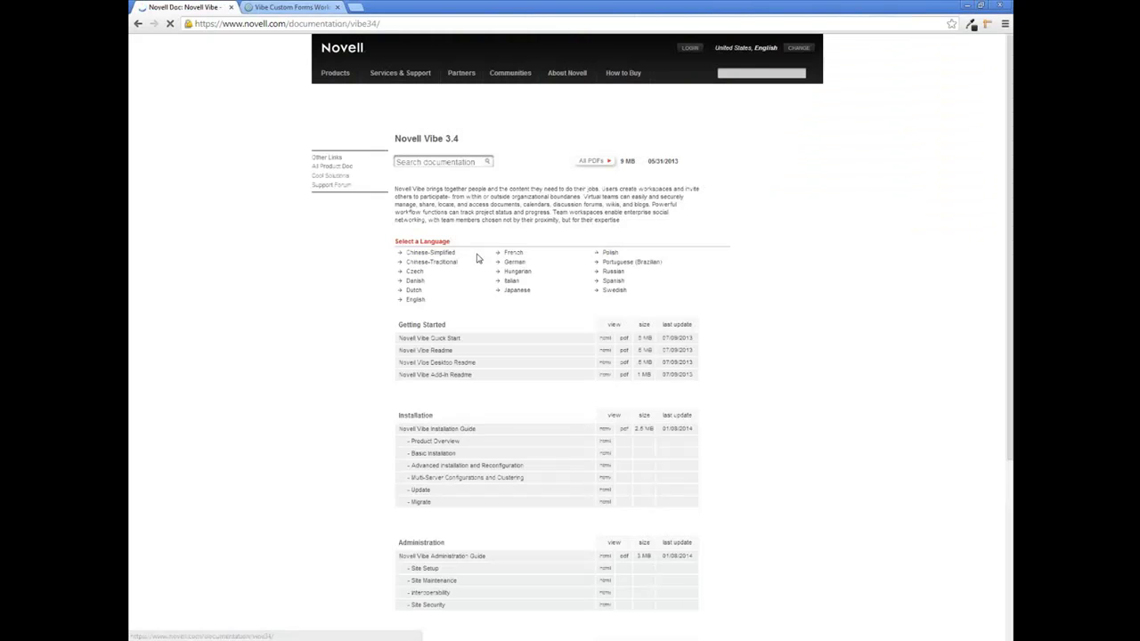
click(479, 163)
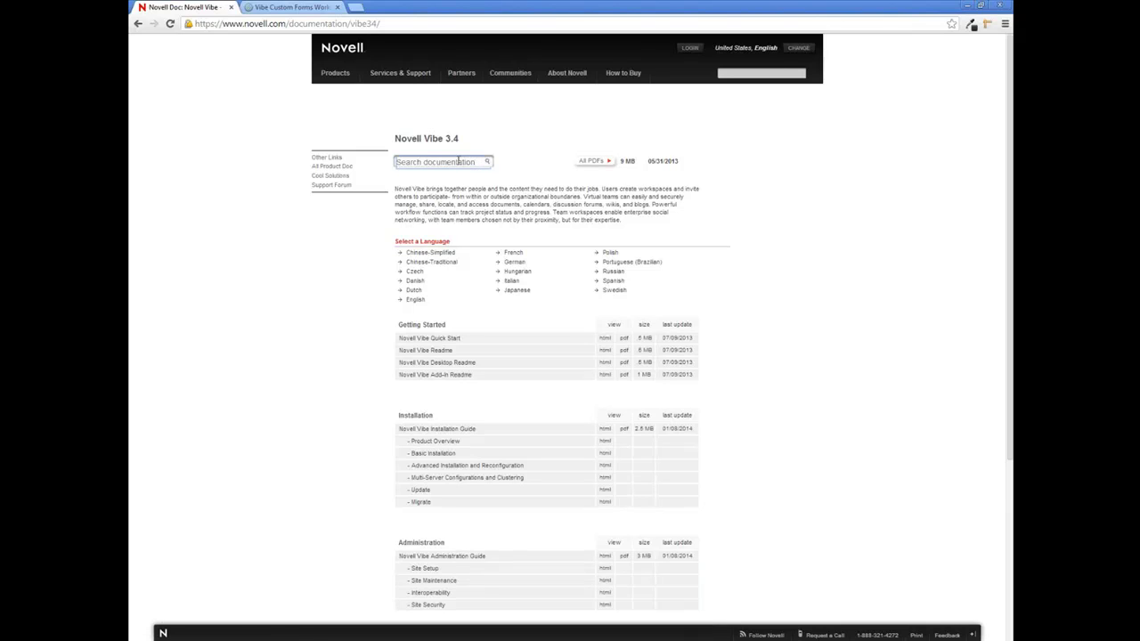
Step: Return to the Vibe form designer in a maximized window and review the IT Project Request form preview against its definition tree
click(289, 8)
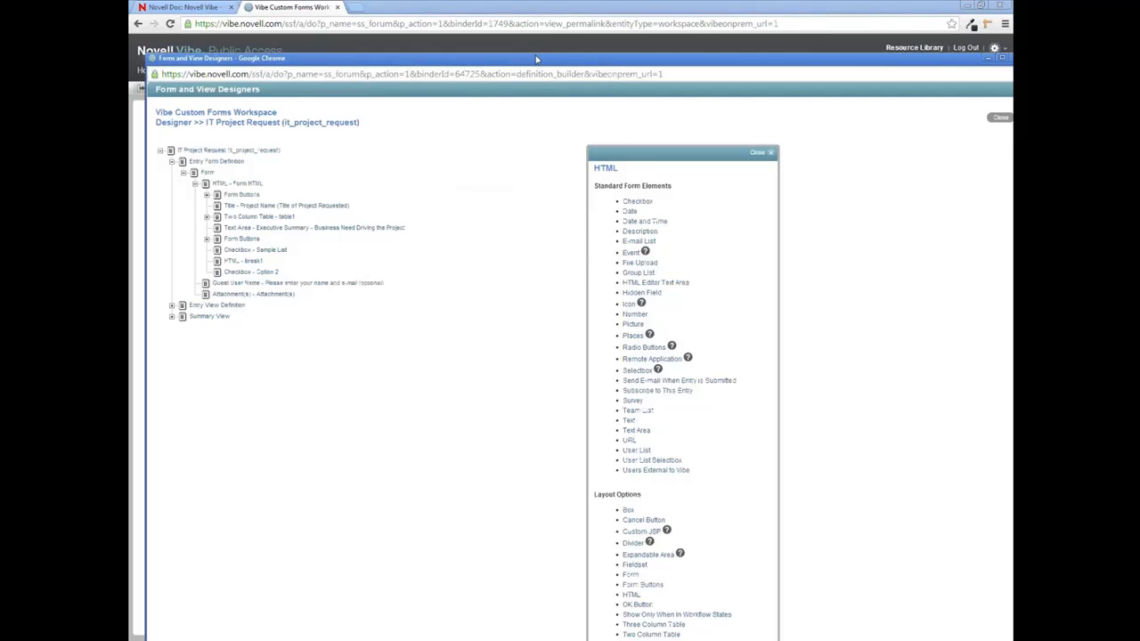
double_click(536, 58)
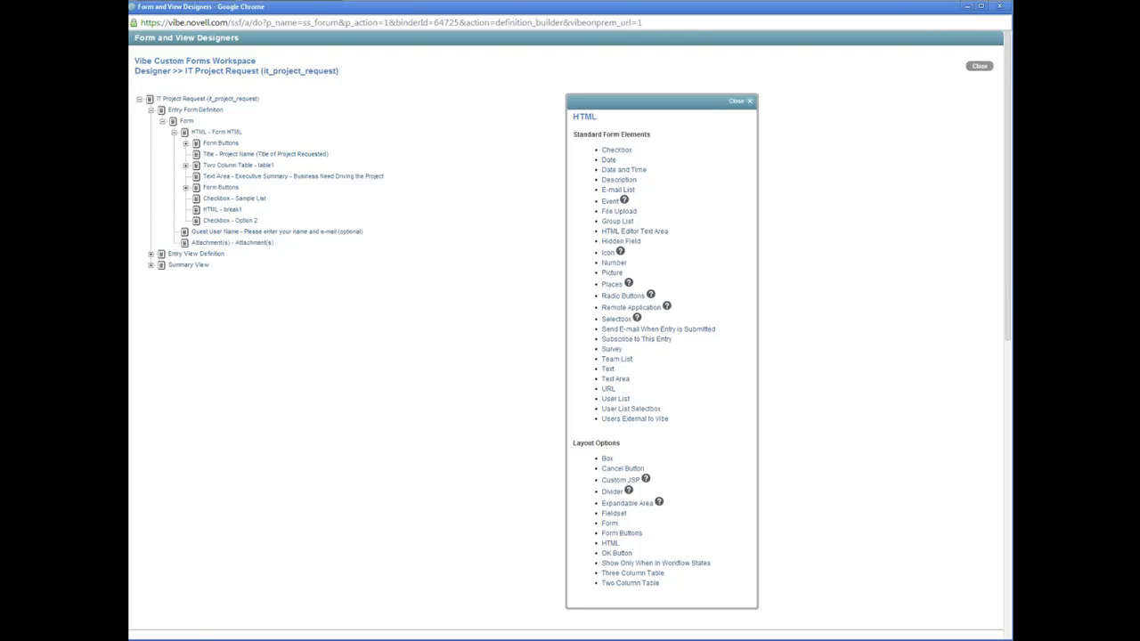
click(188, 256)
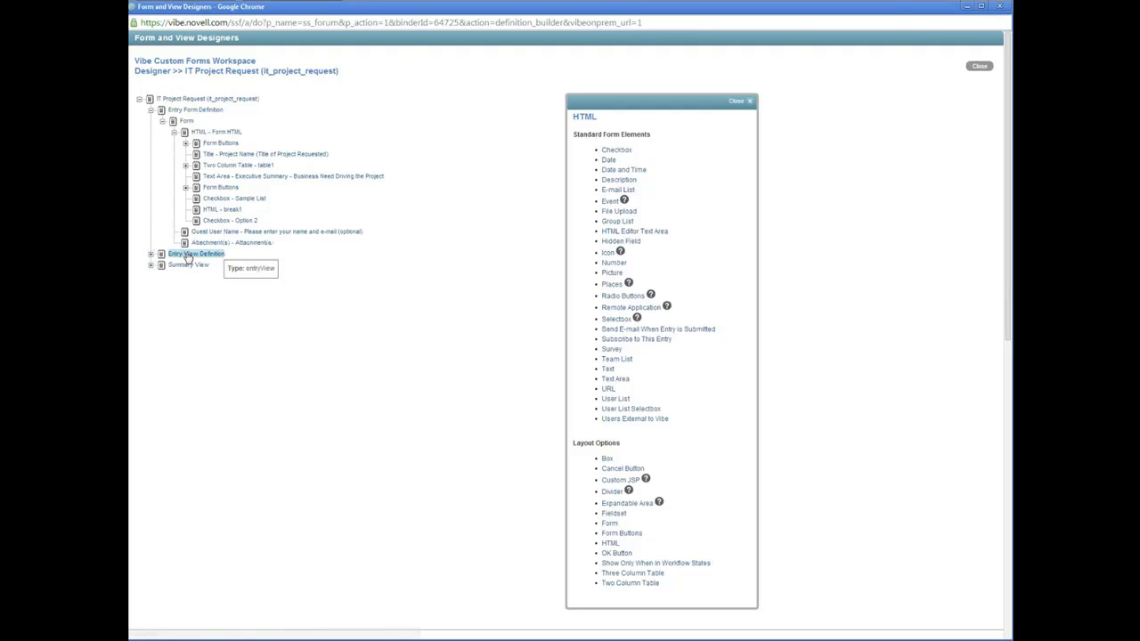
scroll(486, 301, down, 3)
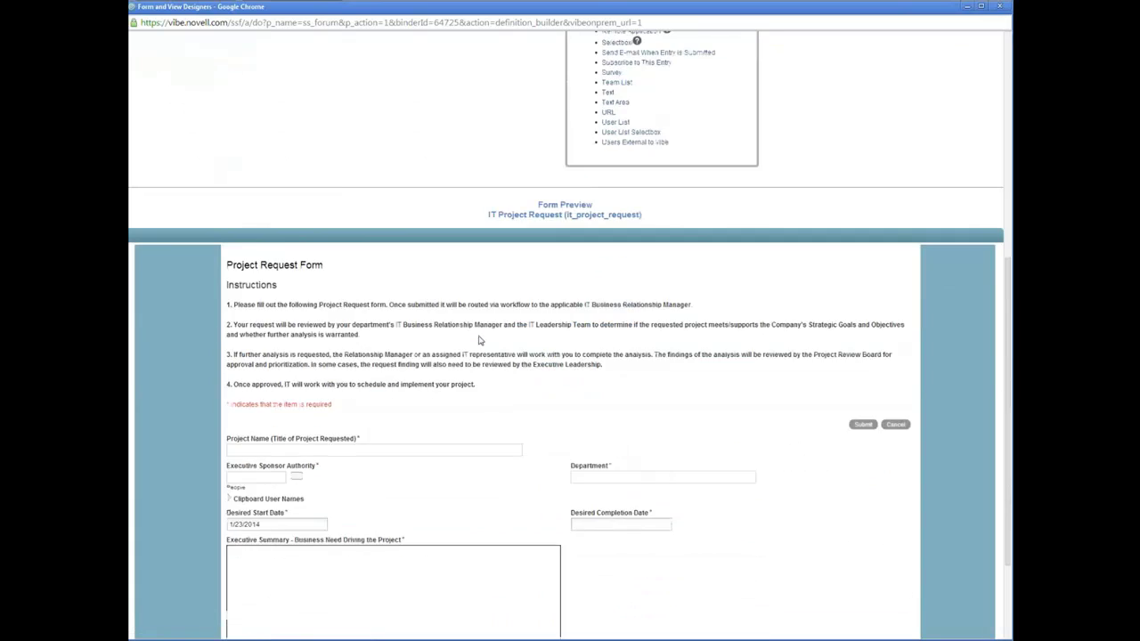
scroll(479, 339, down, 2)
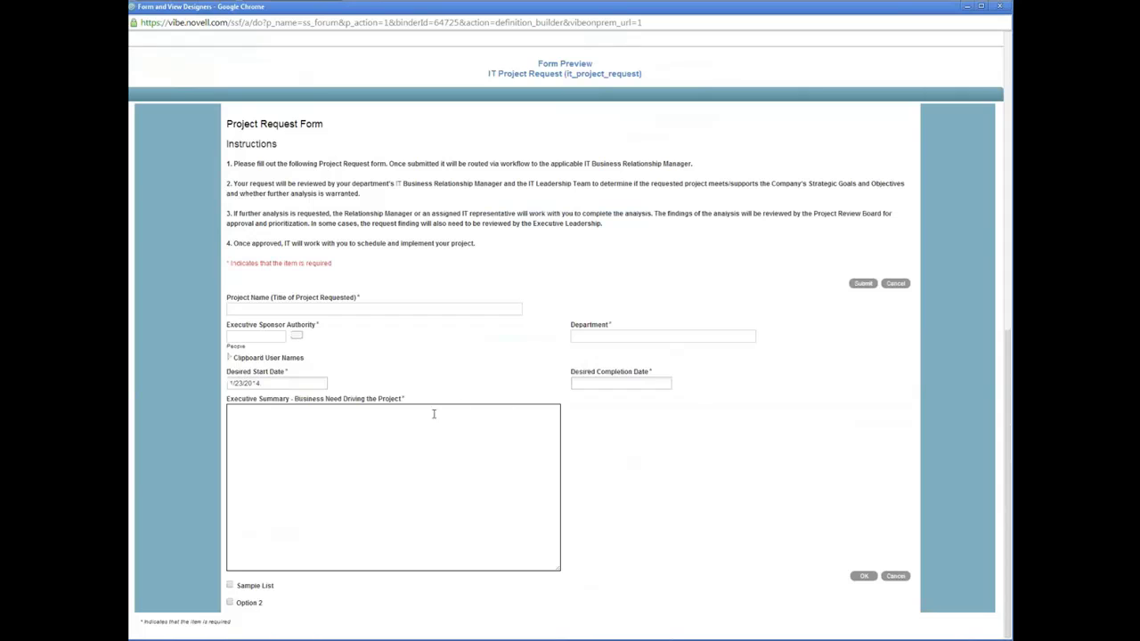
scroll(385, 502, up, 6)
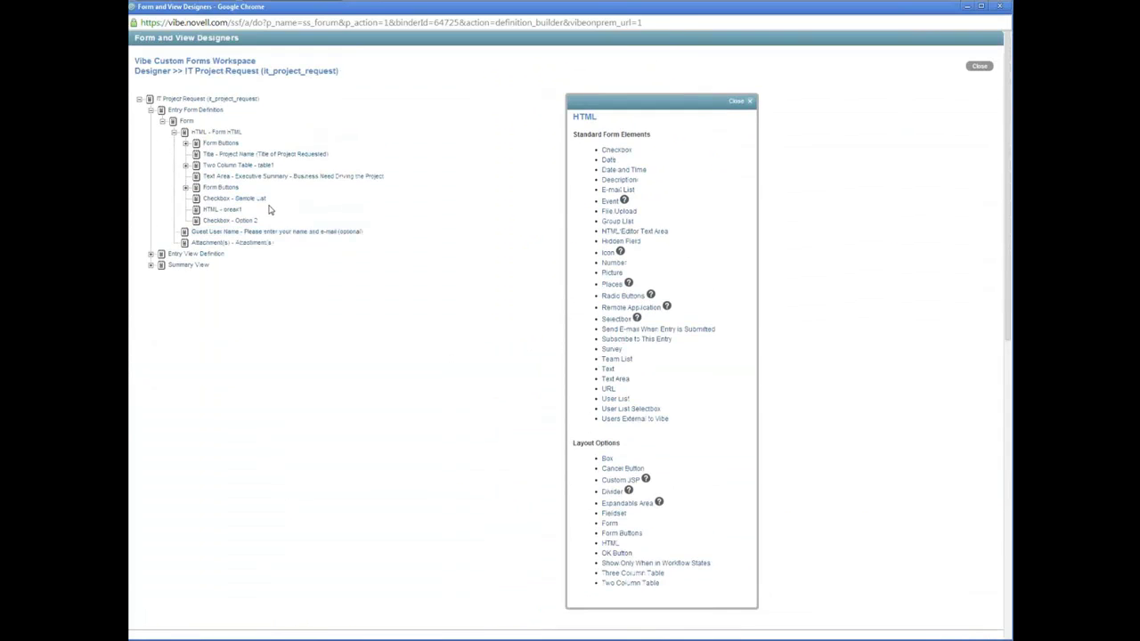
scroll(268, 212, down, 5)
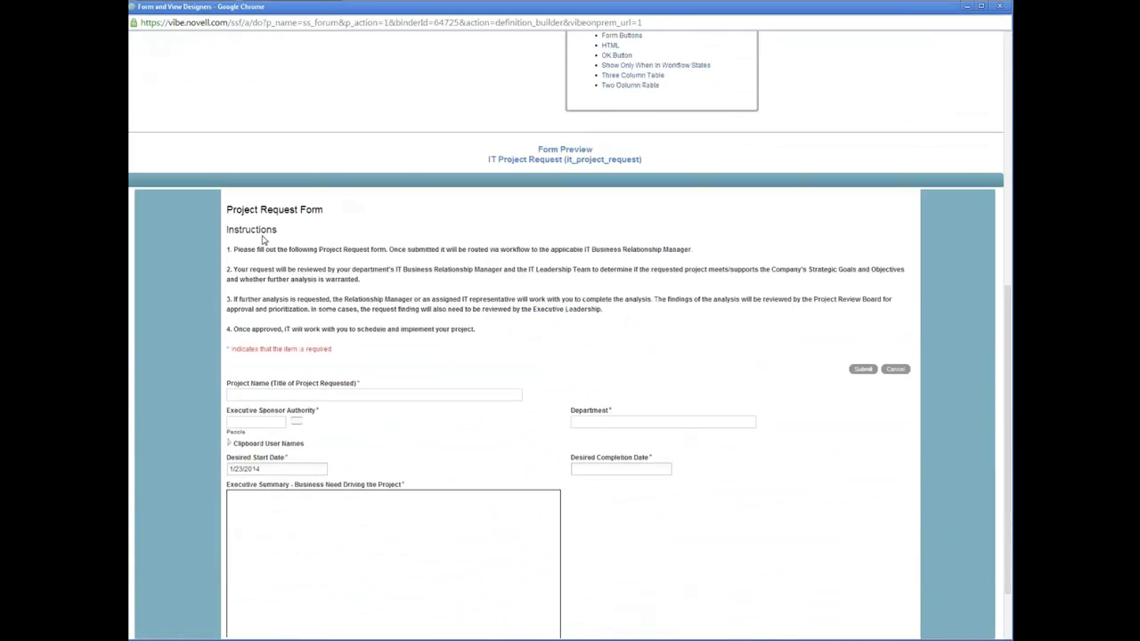
scroll(263, 240, down, 1)
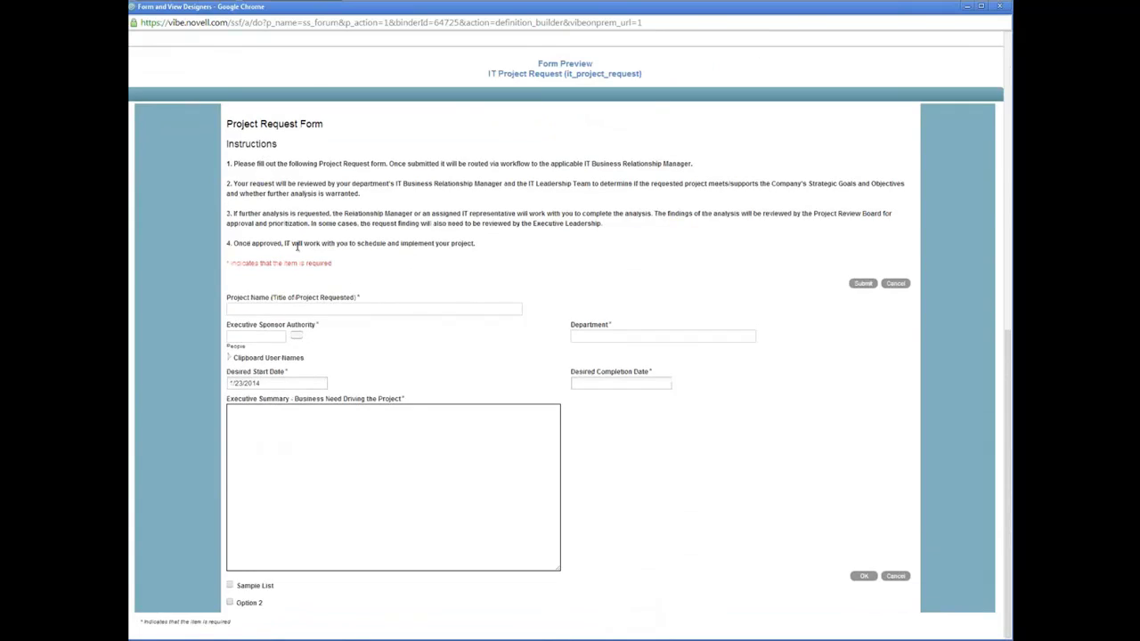
scroll(297, 248, up, 6)
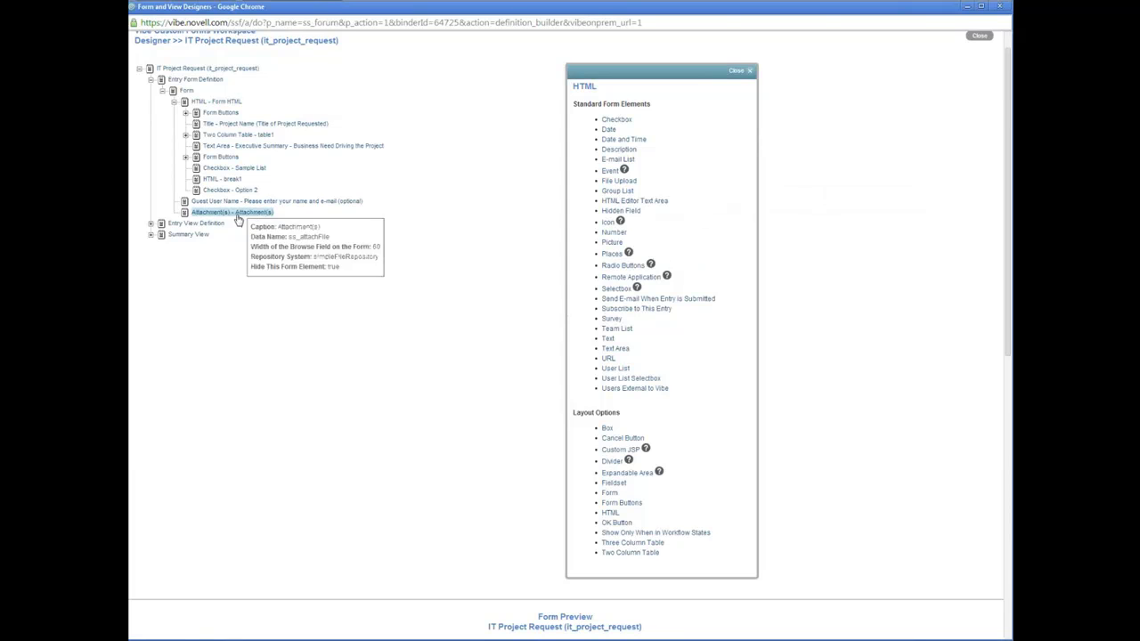
Step: Copy the entire HTML Top code from the Form HTML element and leave its properties unchanged
click(151, 223)
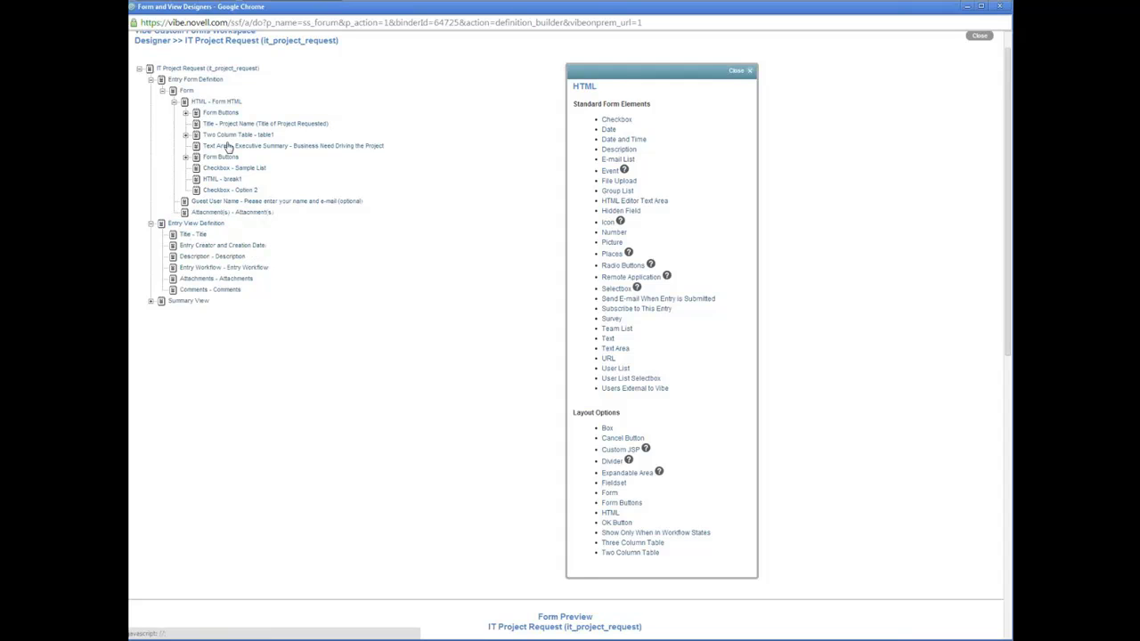
click(216, 101)
click(586, 121)
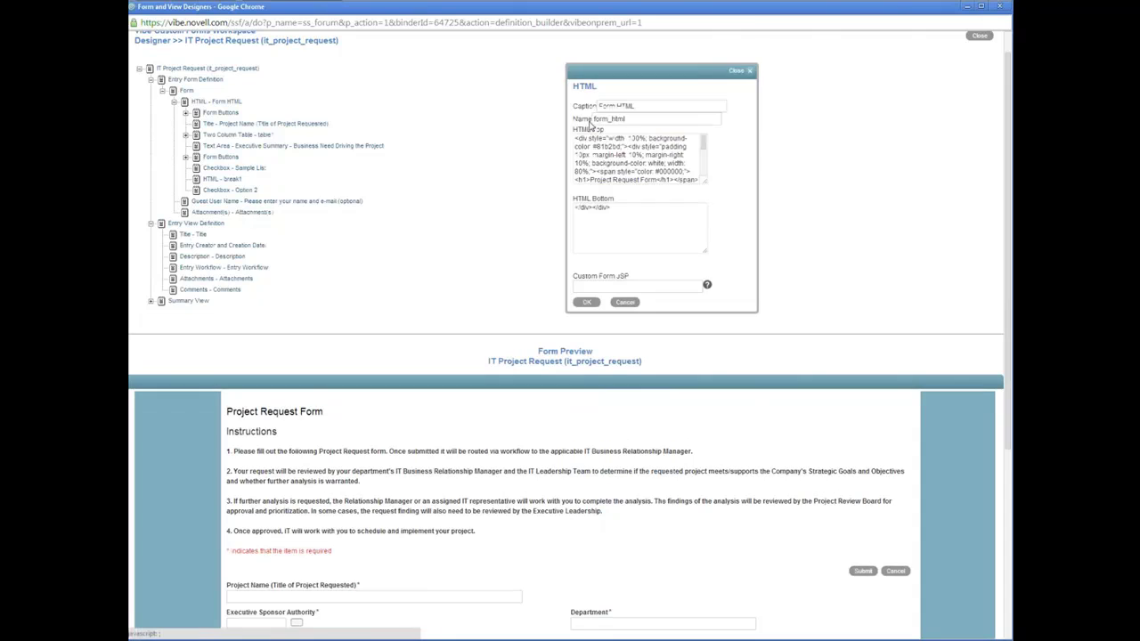
click(642, 159)
key(ctrl+a)
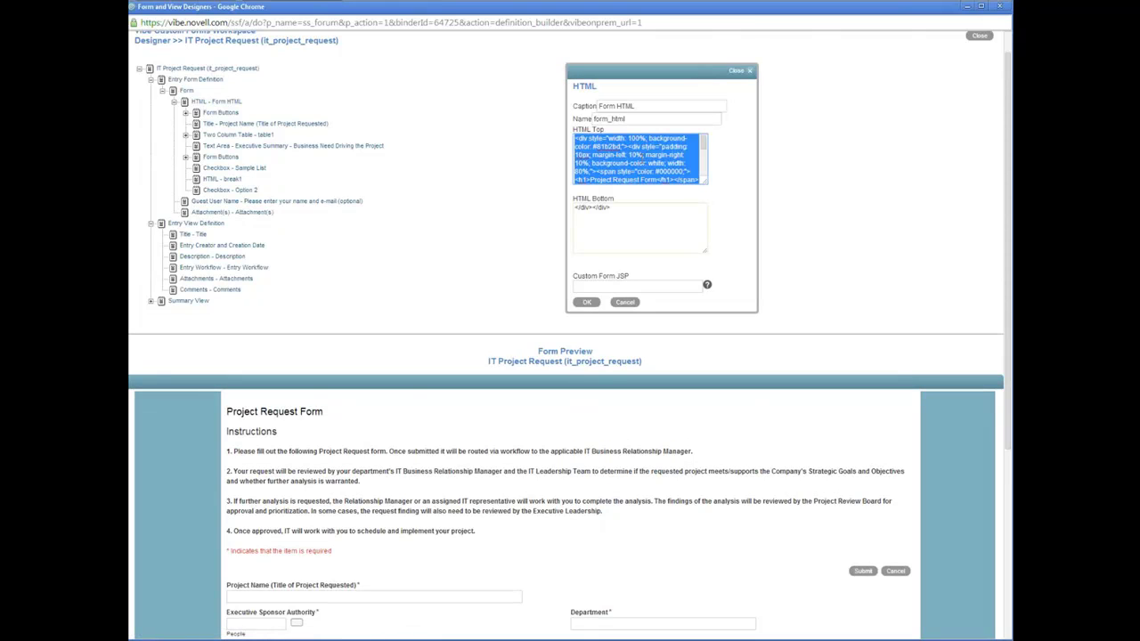
click(625, 303)
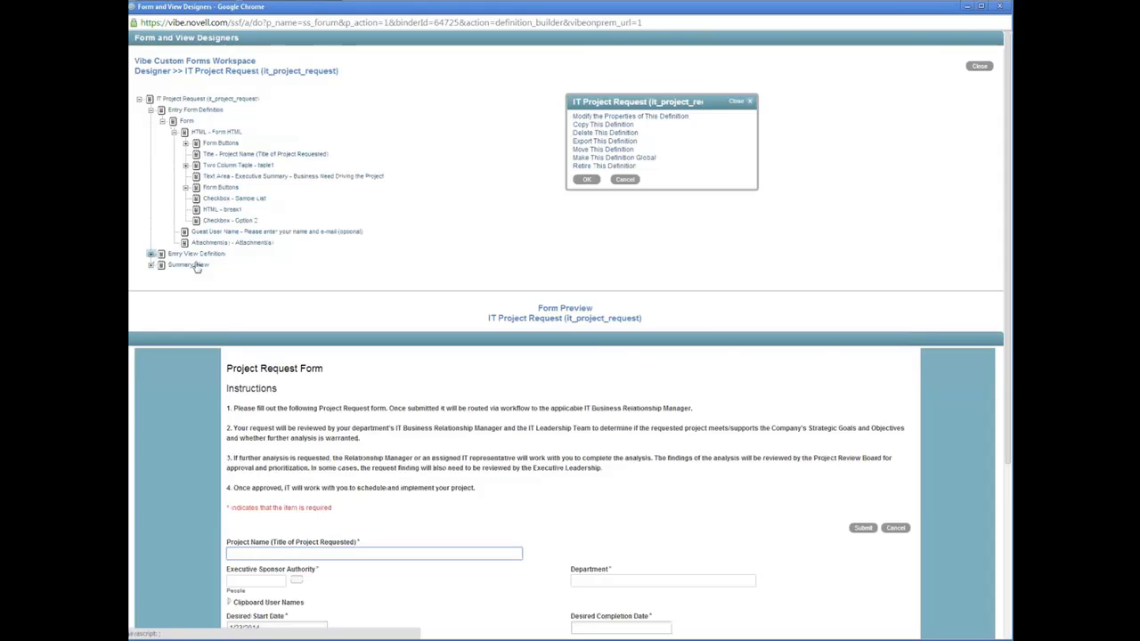
Step: Start a new HTML element in the Entry View Definition and paste the copied code as its HTML Top
click(150, 255)
click(185, 256)
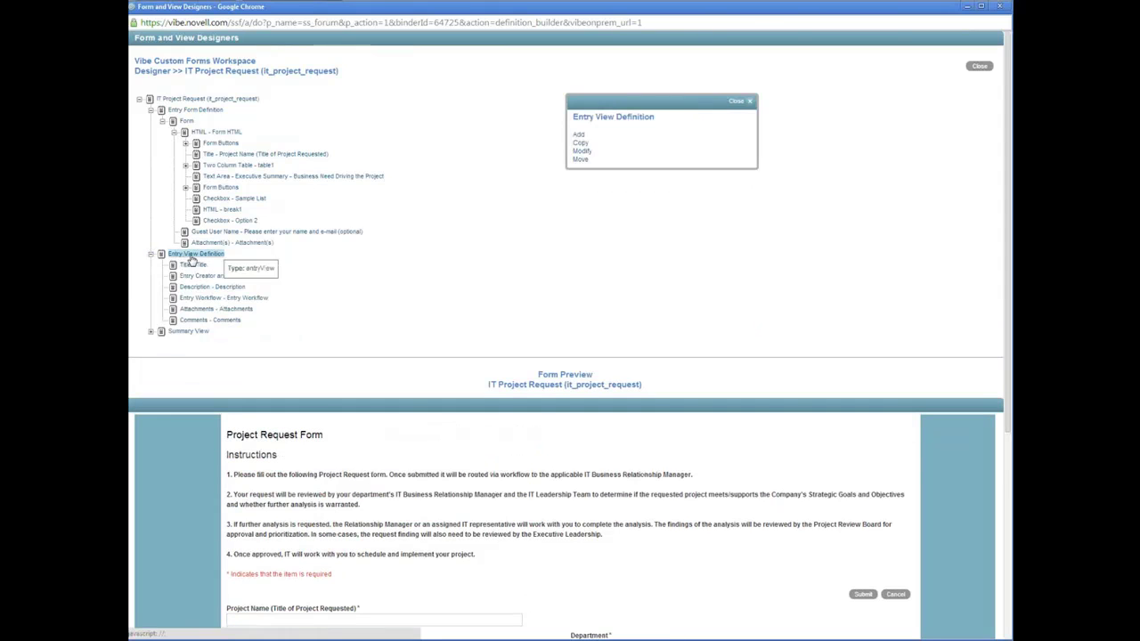
click(581, 132)
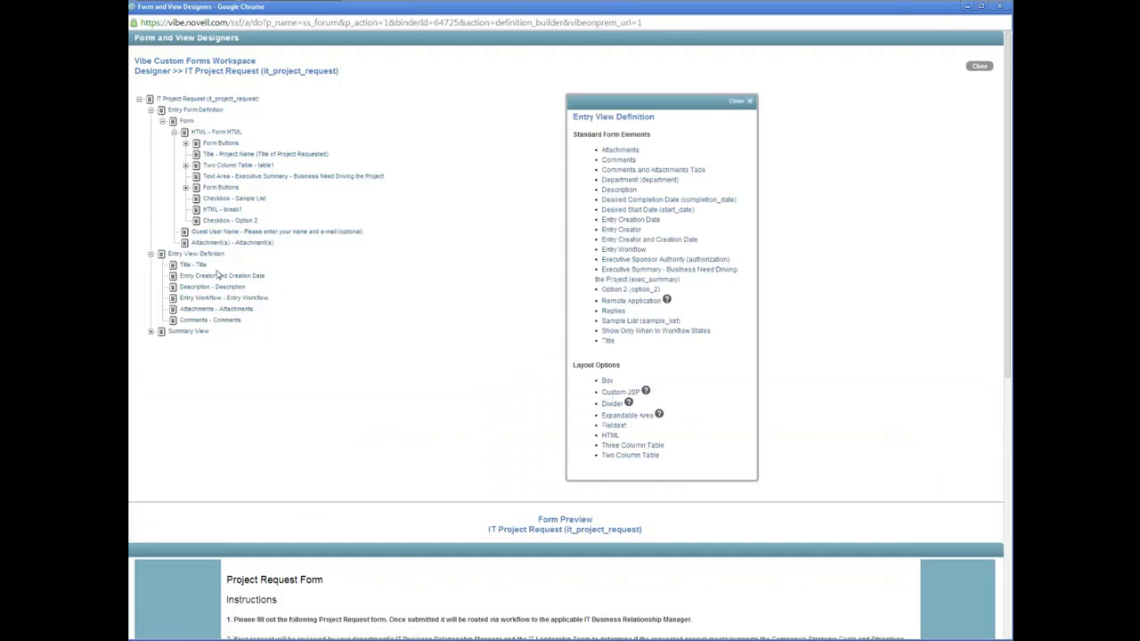
click(610, 435)
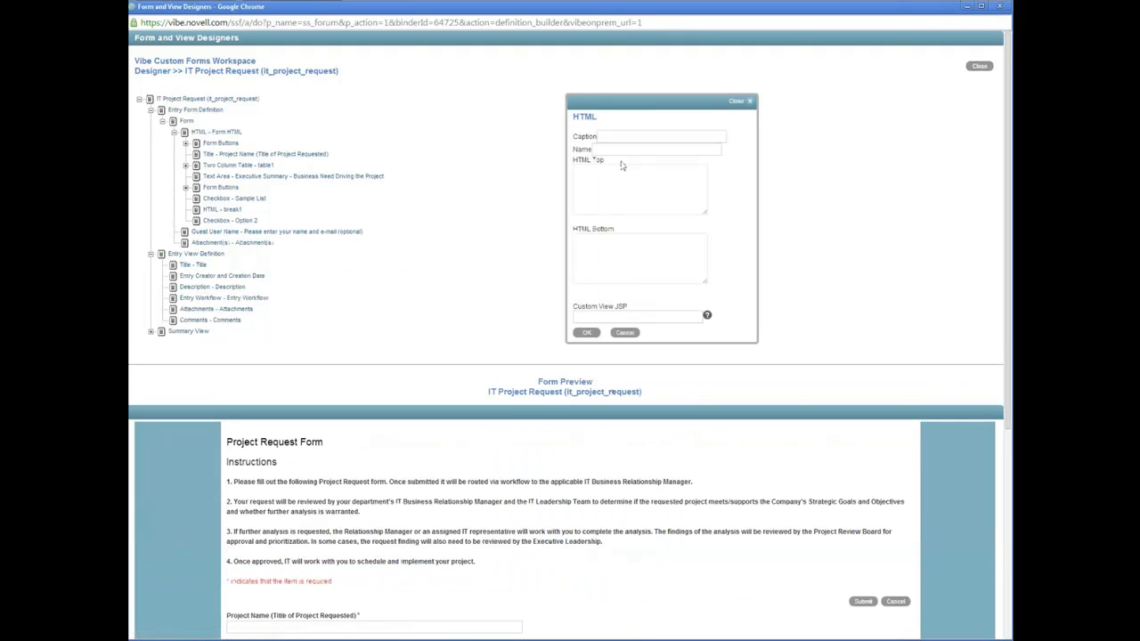
click(616, 183)
key(ctrl+v)
Step: Give the new HTML element the caption and name html_layout_view, set its HTML Bottom to </div></div> and save it
click(636, 136)
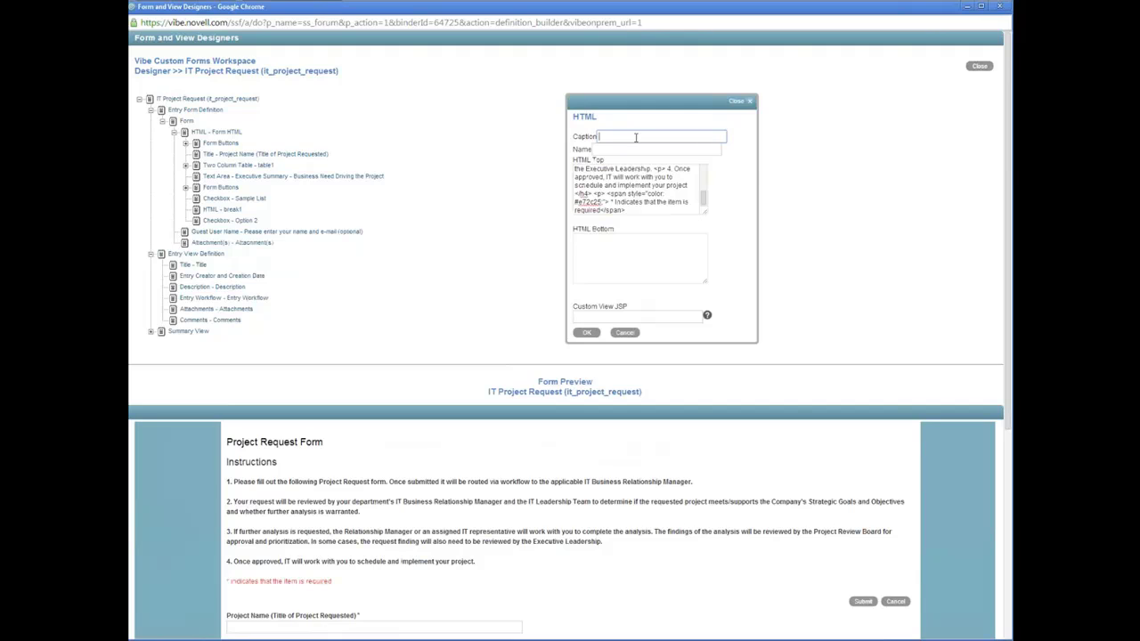
click(636, 137)
text(ht)
text(ml_in)
double_click(637, 137)
key(ctrl+c)
click(613, 149)
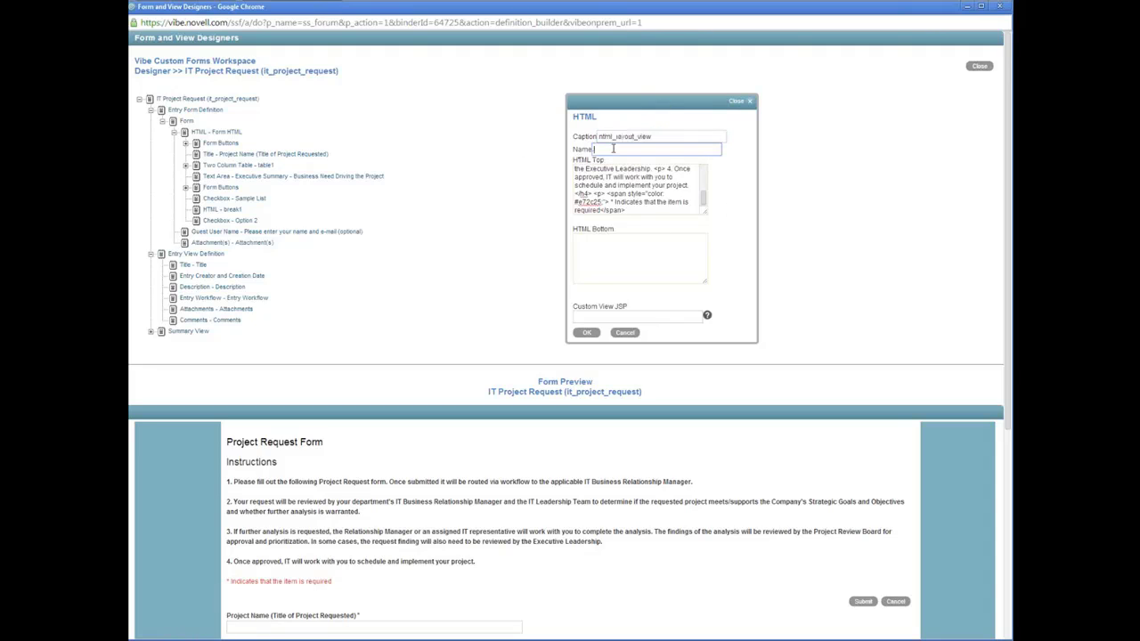
key(ctrl+v)
click(600, 250)
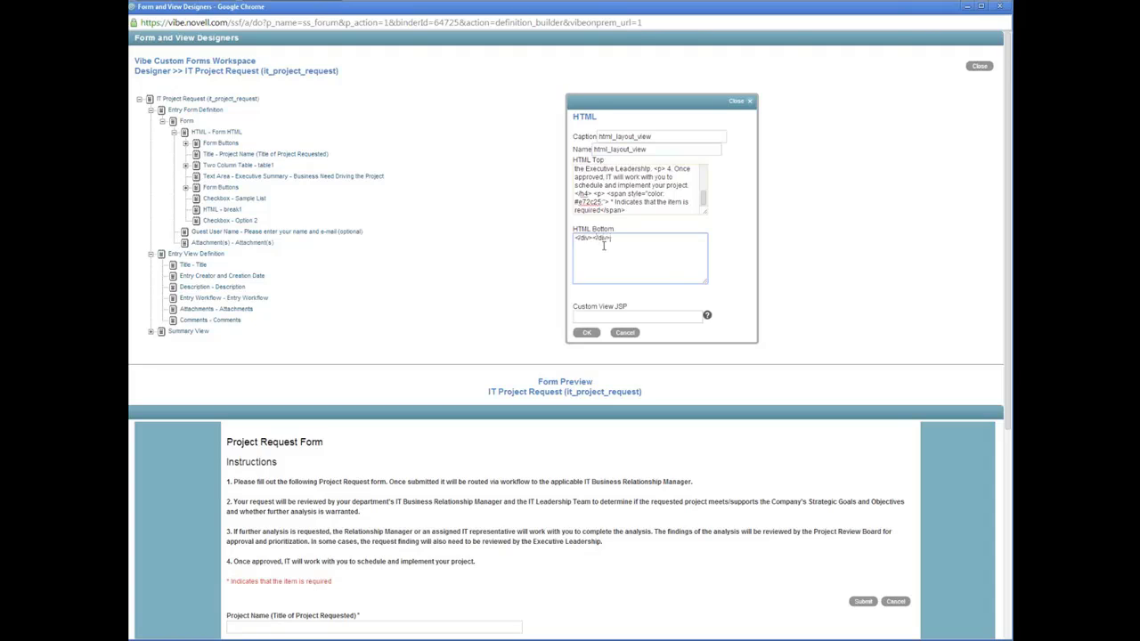
click(587, 332)
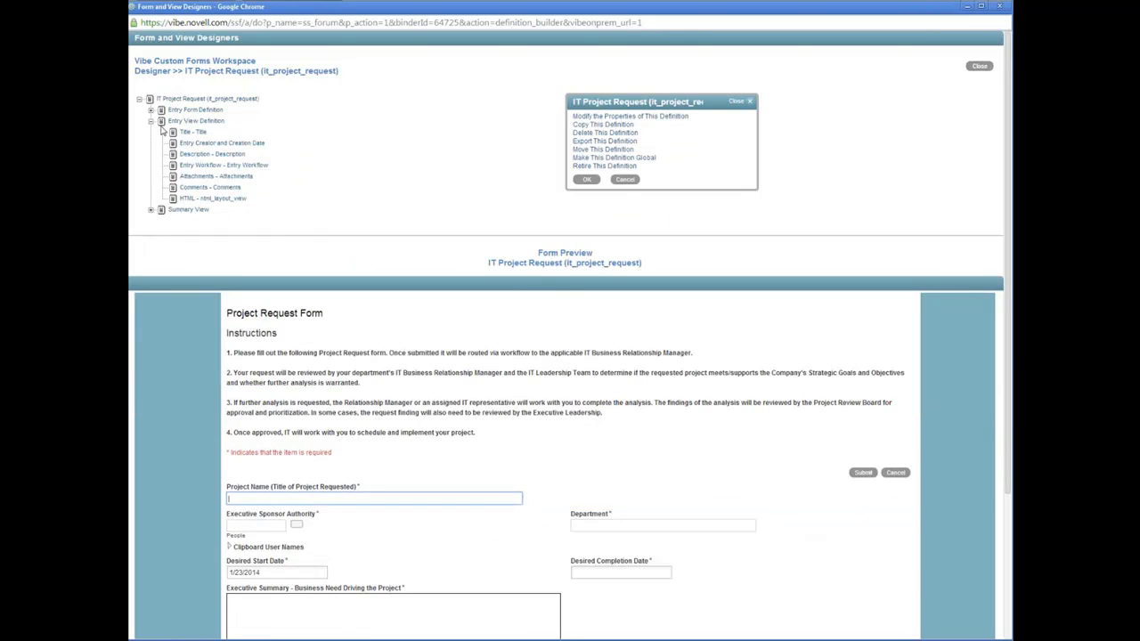
Step: Move the html_layout_view element above Title in the Entry View Definition and check the form preview
click(151, 110)
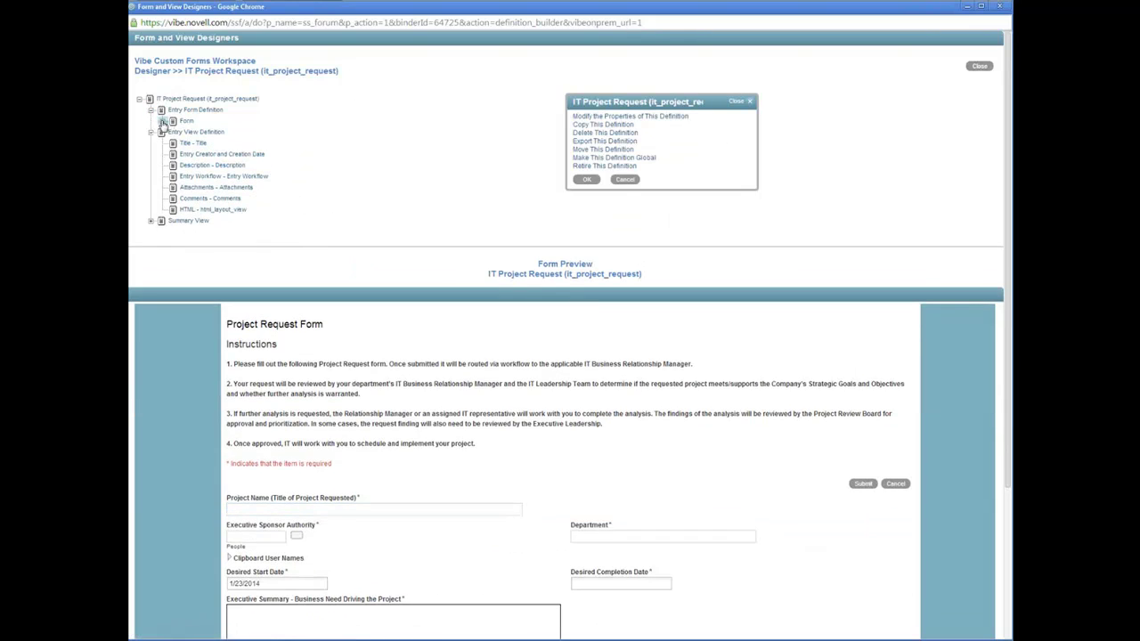
click(161, 121)
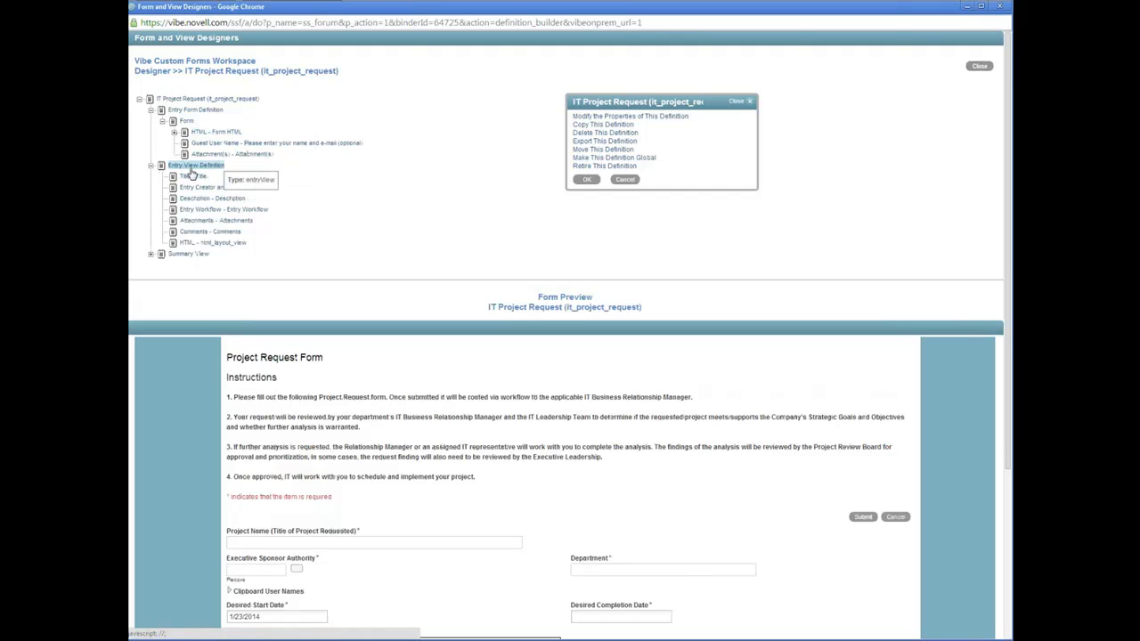
click(196, 243)
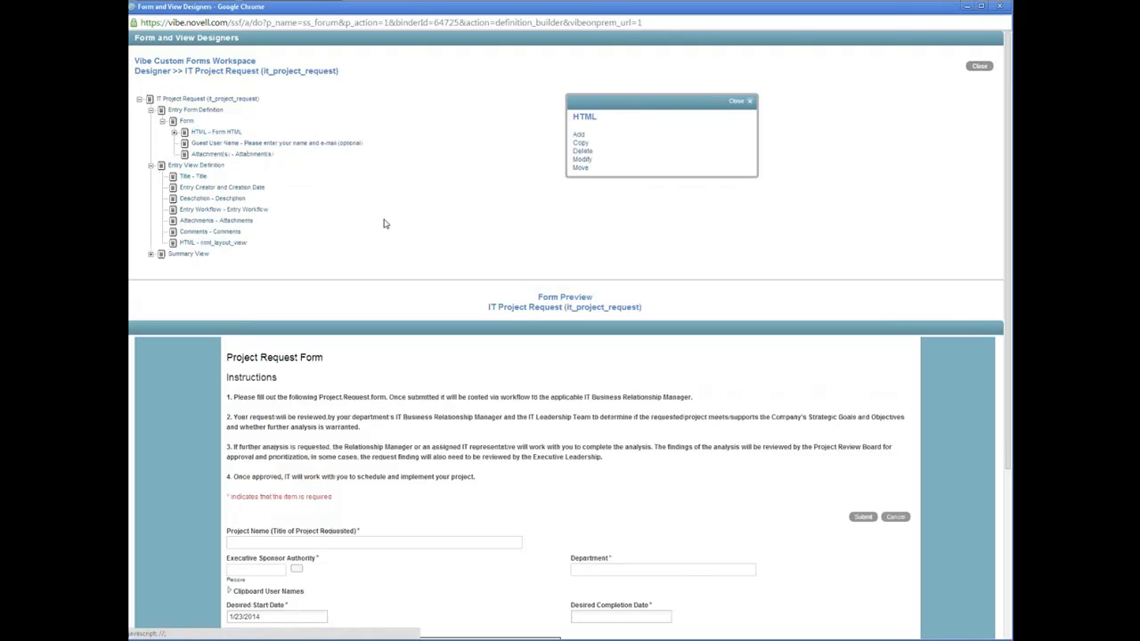
click(579, 168)
click(195, 177)
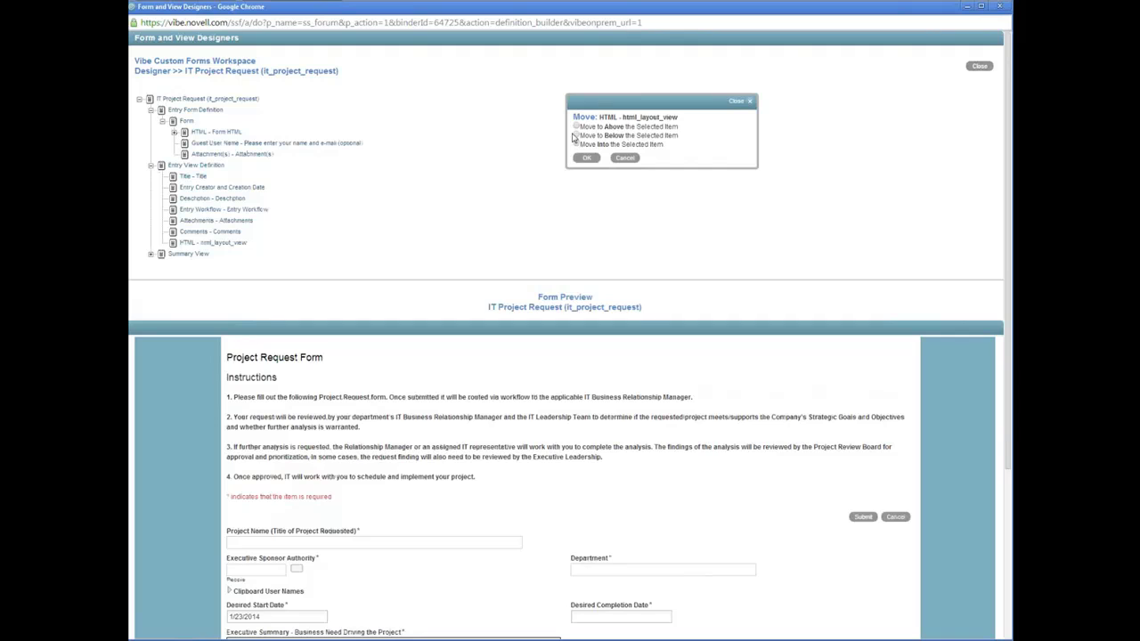
click(588, 157)
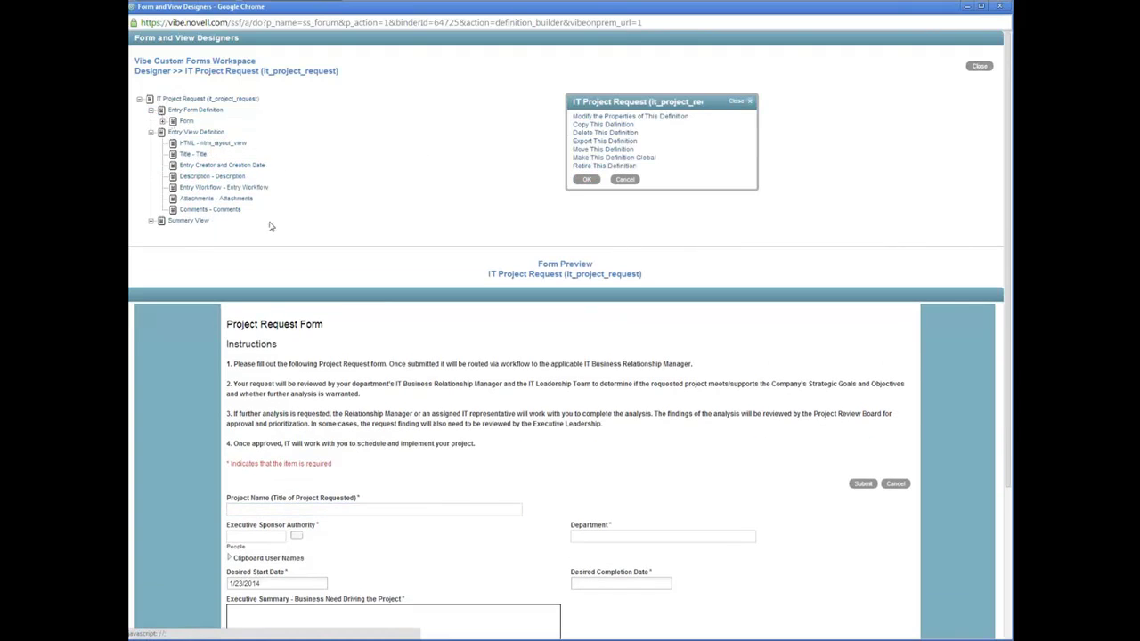
scroll(375, 489, down, 3)
scroll(278, 604, up, 3)
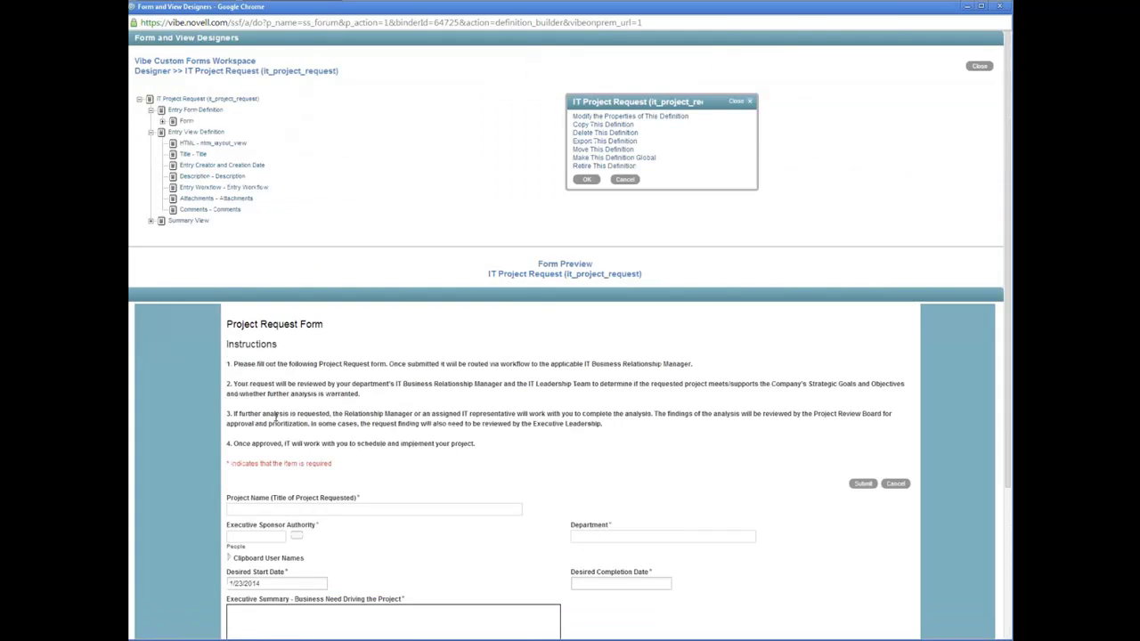
Step: Move the Title element of the Entry View Definition into html_layout_view
click(190, 157)
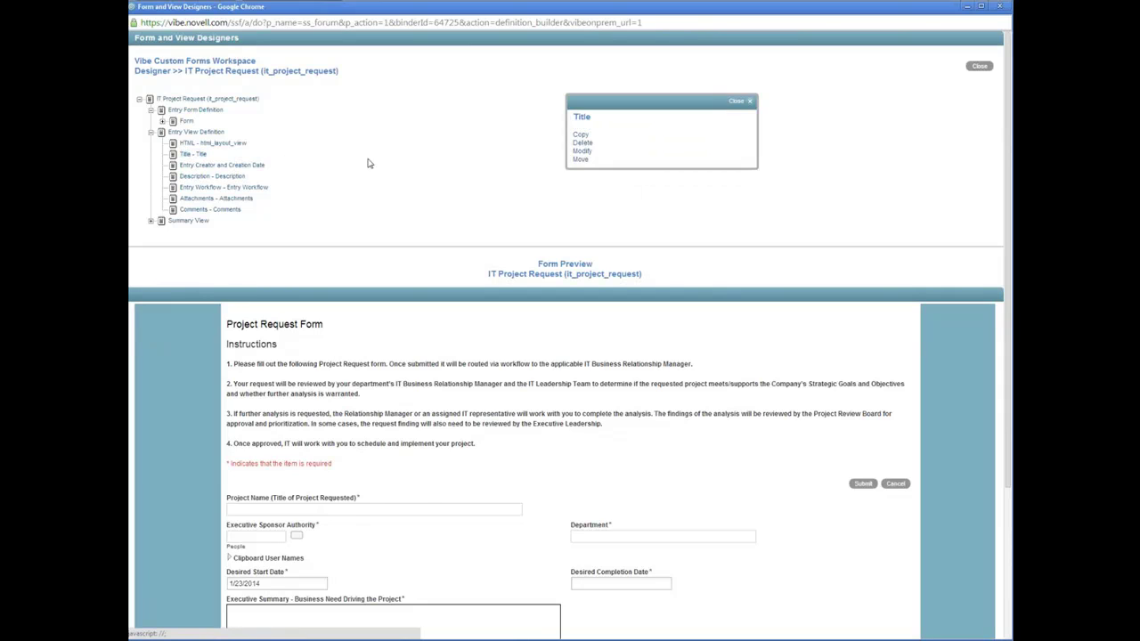
click(581, 160)
click(197, 143)
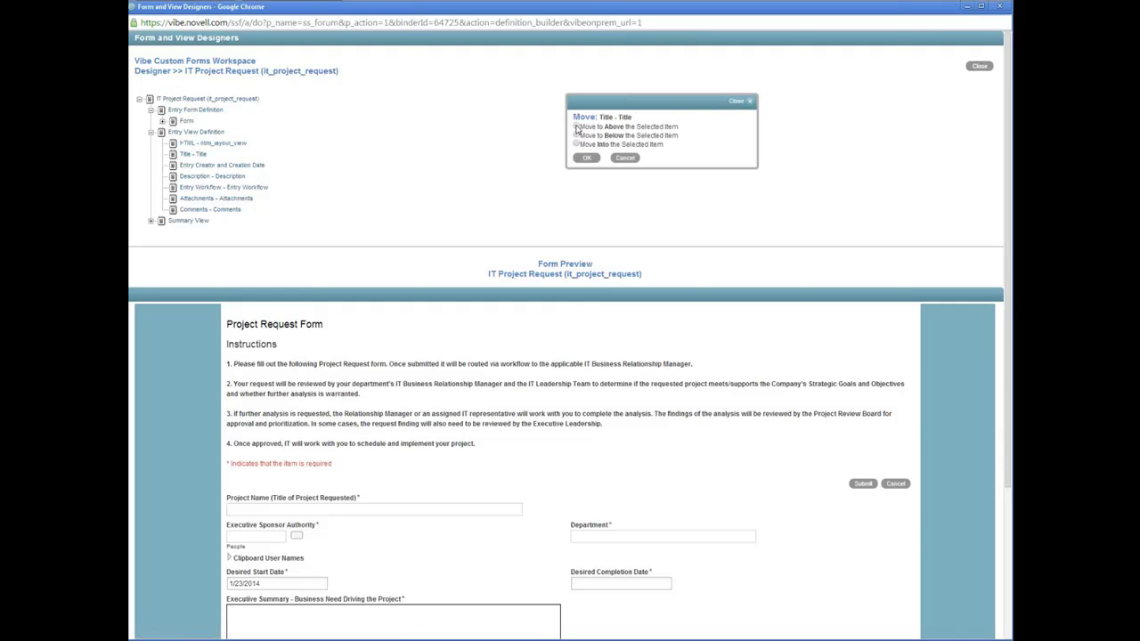
click(577, 144)
click(587, 158)
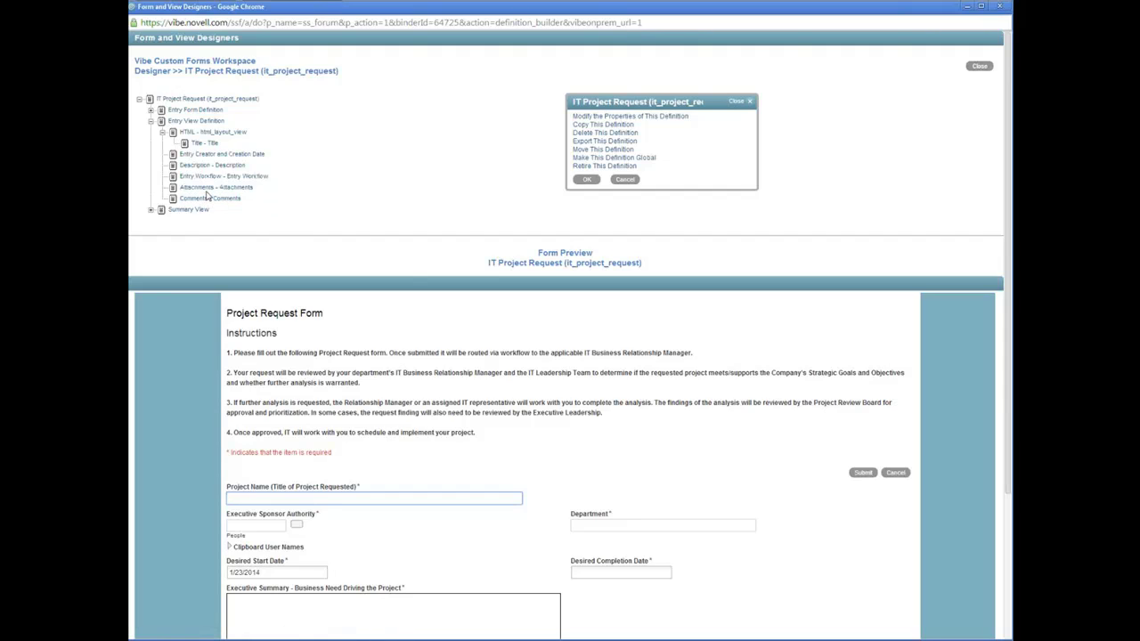
Step: Expand the Entry Form Definition down to Form HTML to review which elements the entry view has to match
click(207, 134)
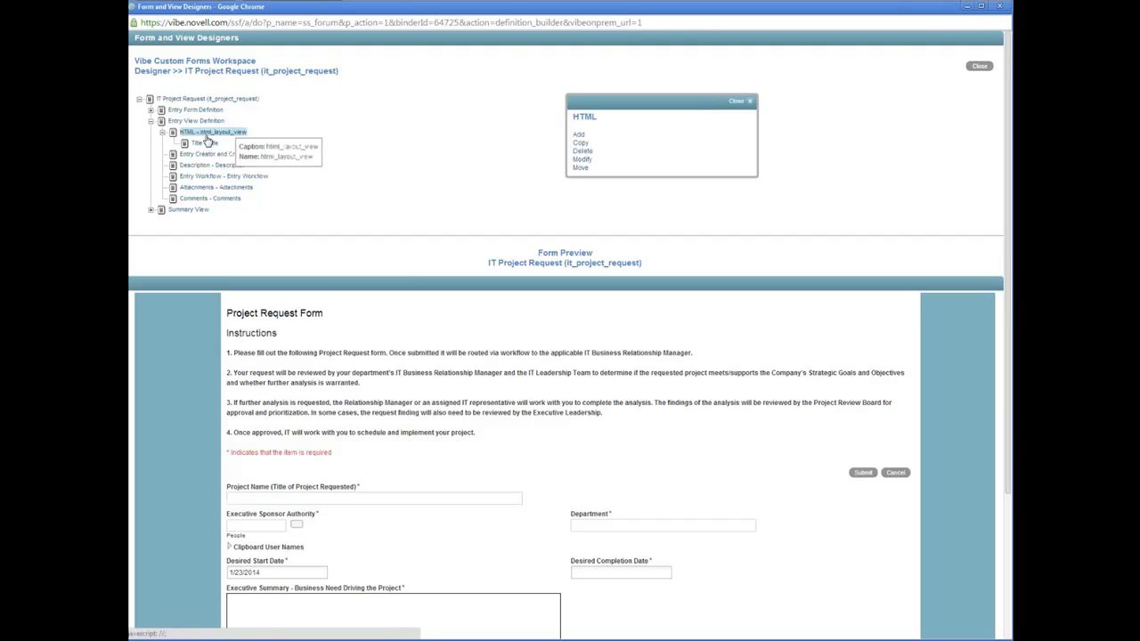
click(151, 109)
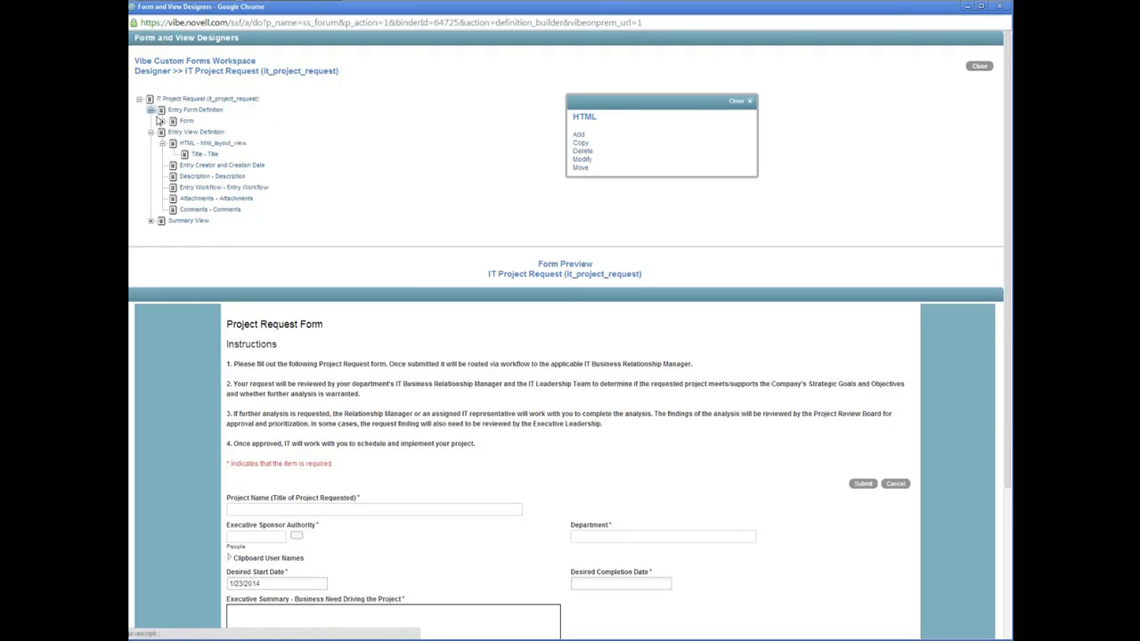
click(162, 120)
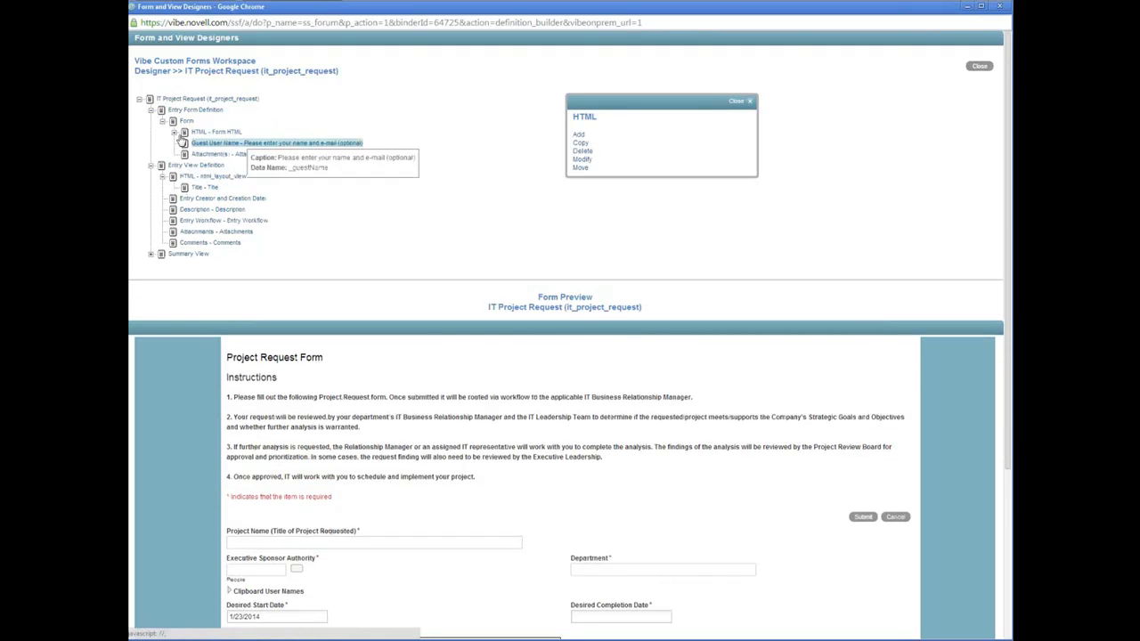
click(174, 132)
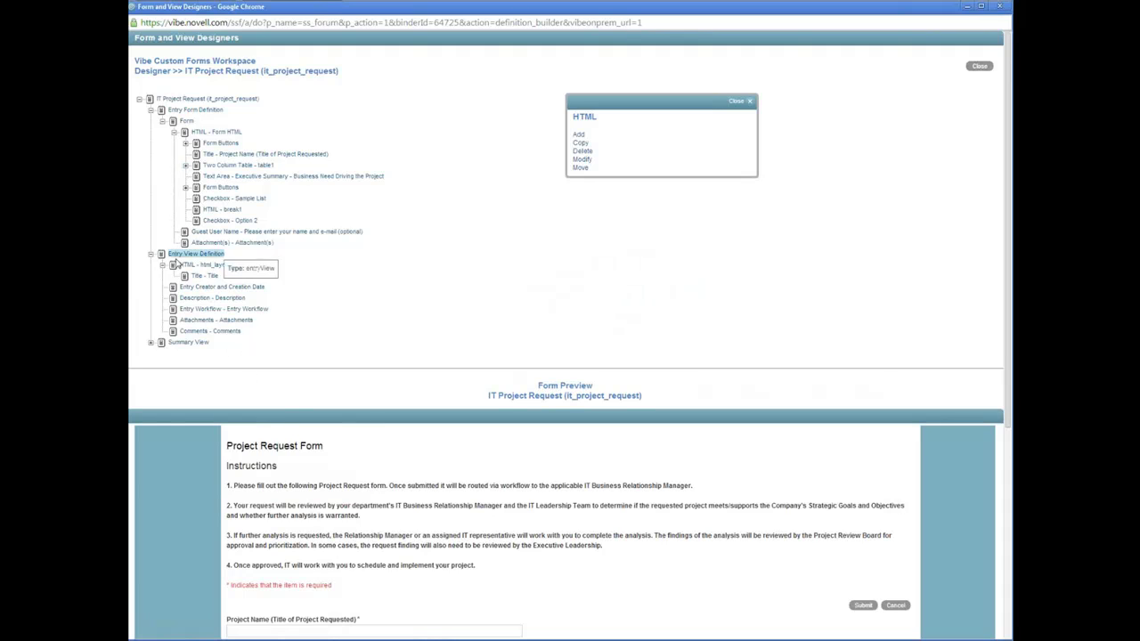
Step: Add a Two Column Table to html_layout_view with caption table1, name table1_view and both column widths set to 50%
click(203, 265)
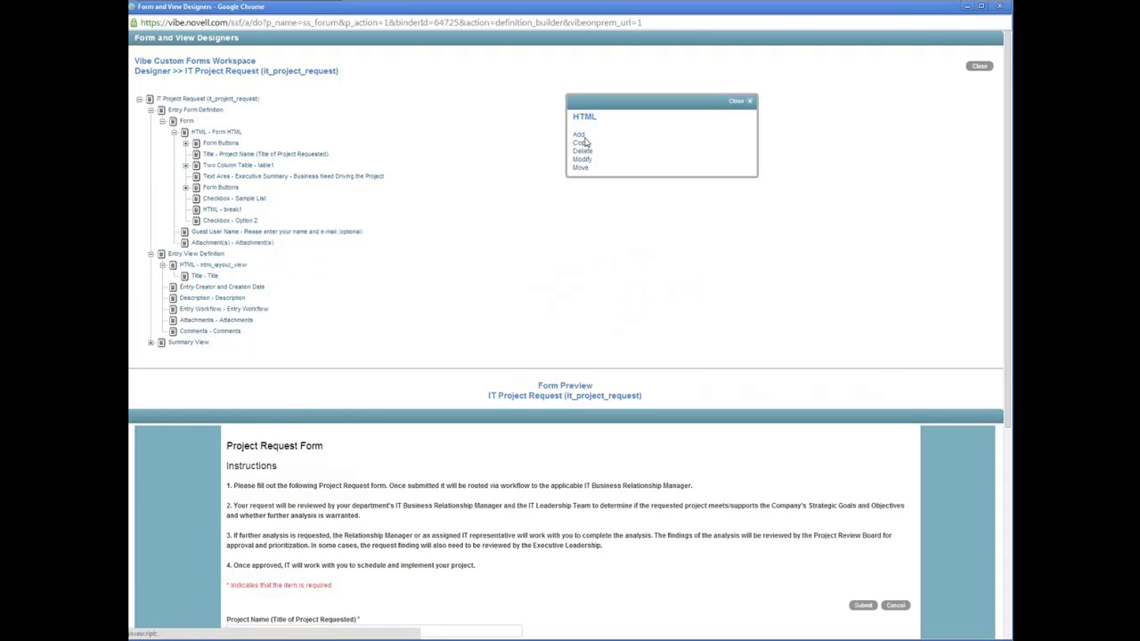
click(580, 135)
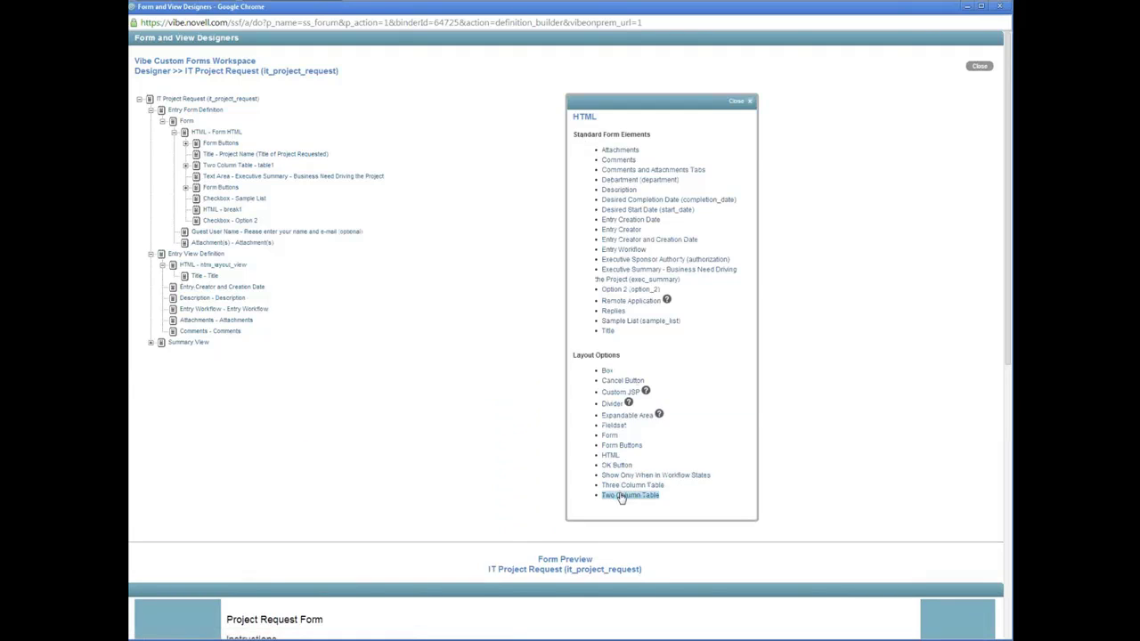
click(621, 497)
click(621, 138)
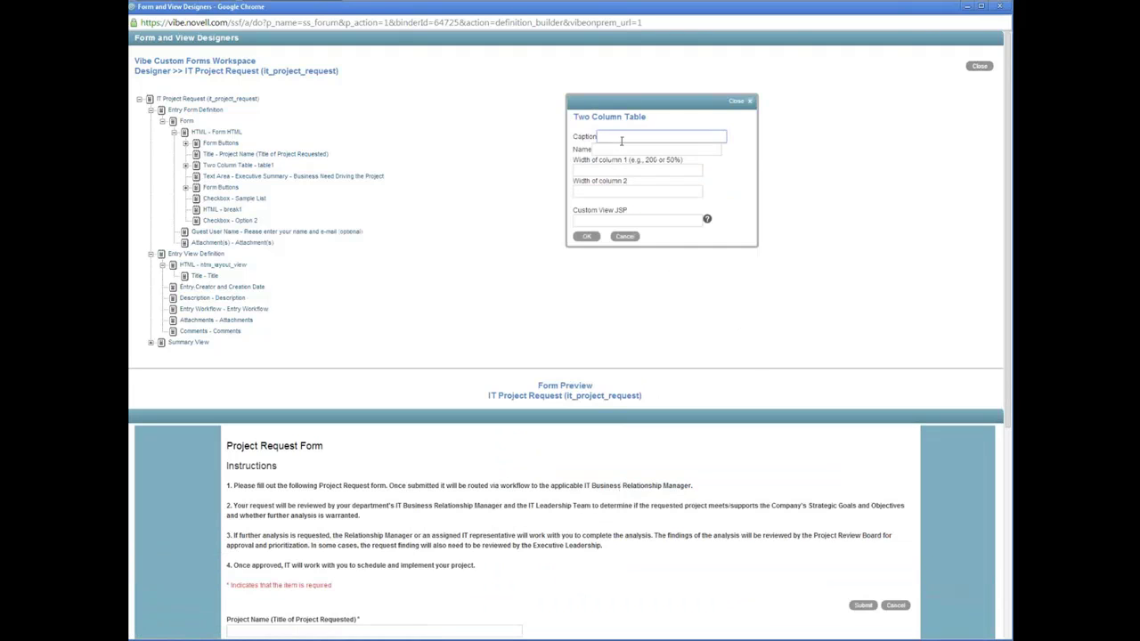
text(table1)
key(Tab)
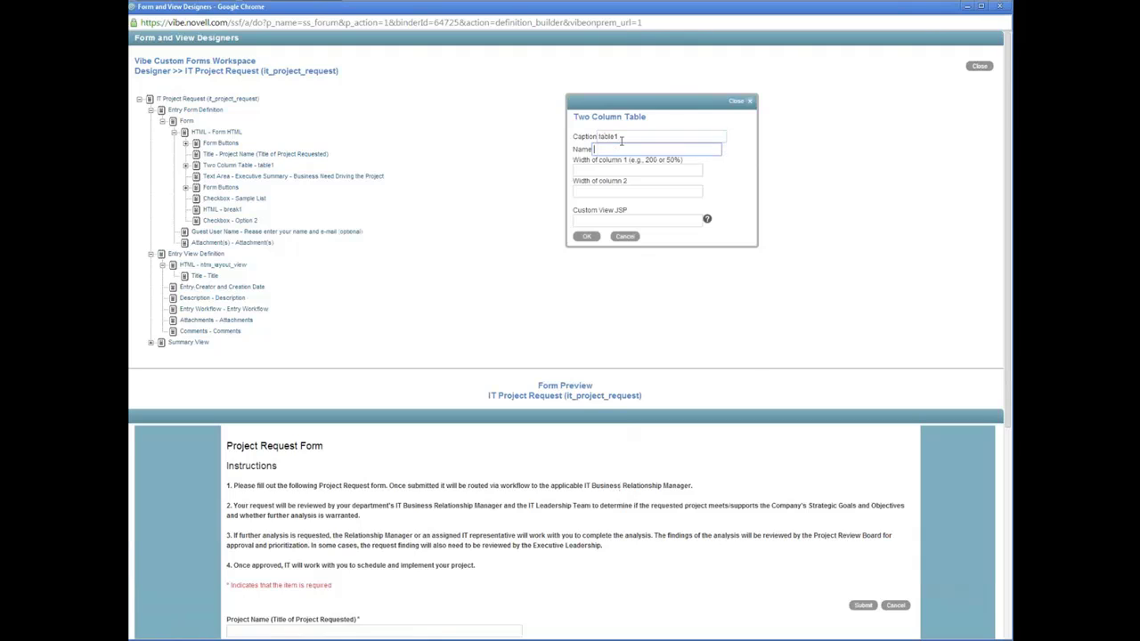
text(table1_view)
key(Tab)
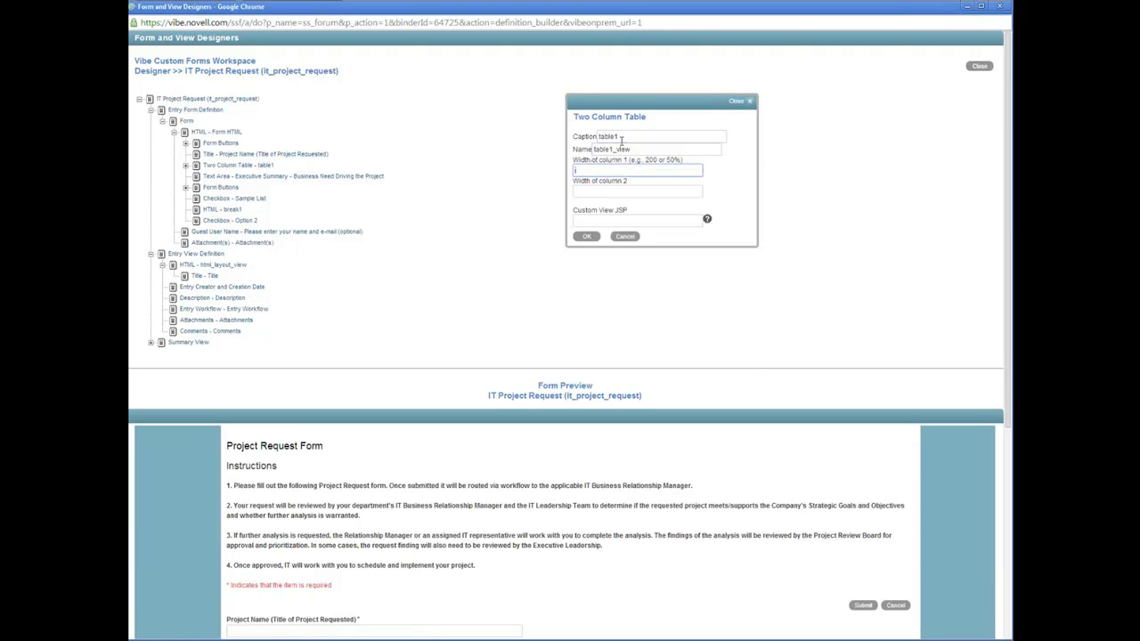
text(50%)
key(Tab)
text(5)
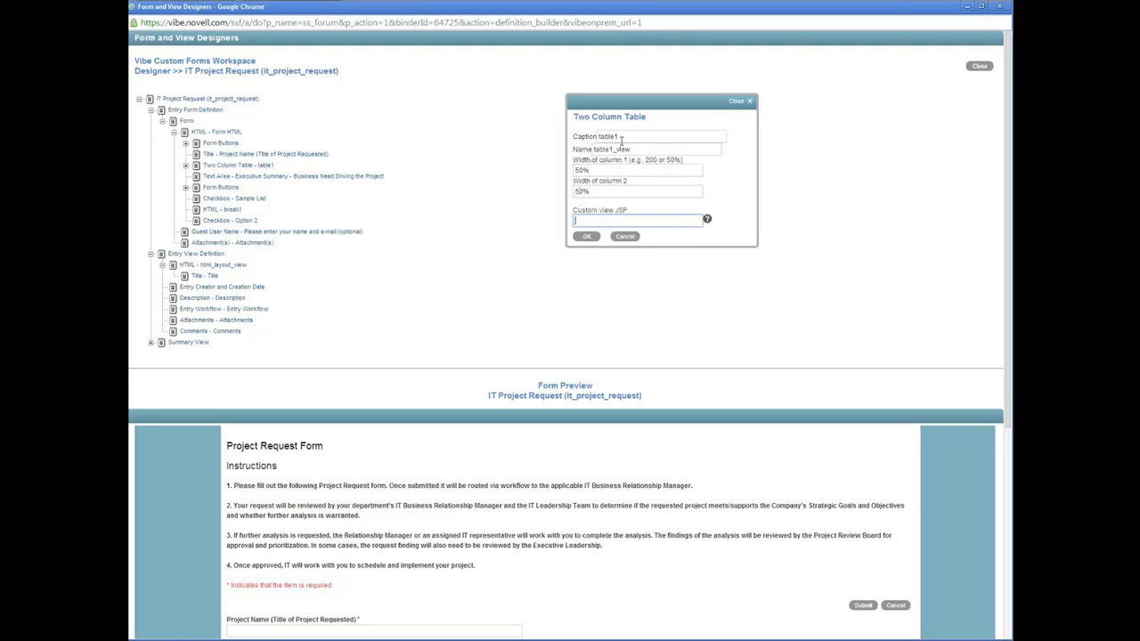
click(587, 236)
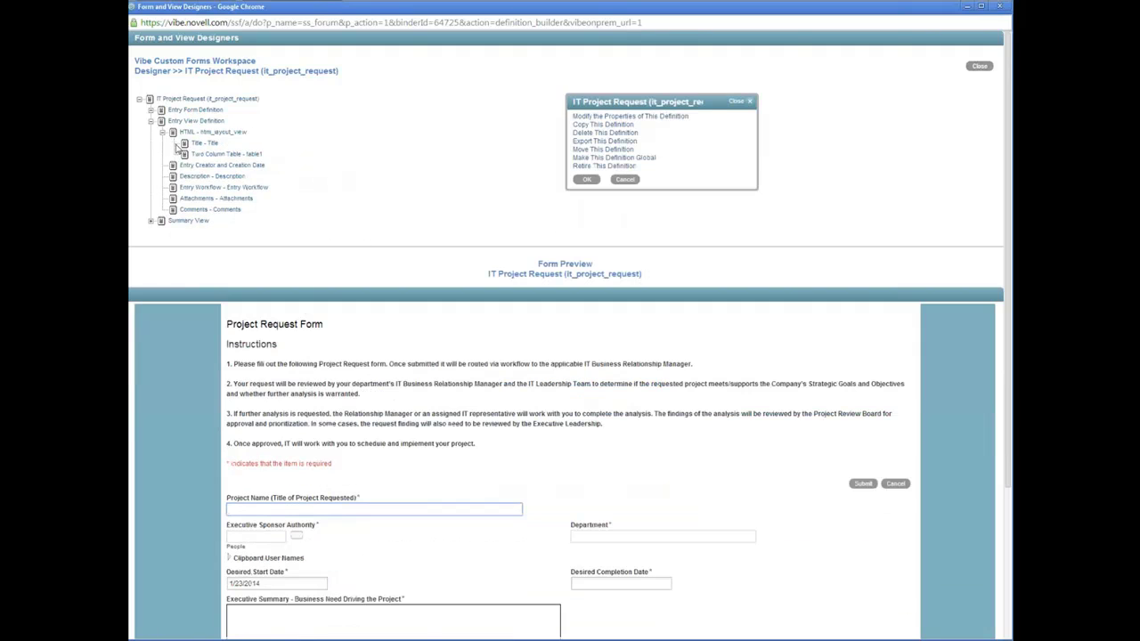
Step: Add the Executive Sponsor Authority (authorization) data item to table1 in the entry view
click(206, 154)
click(580, 135)
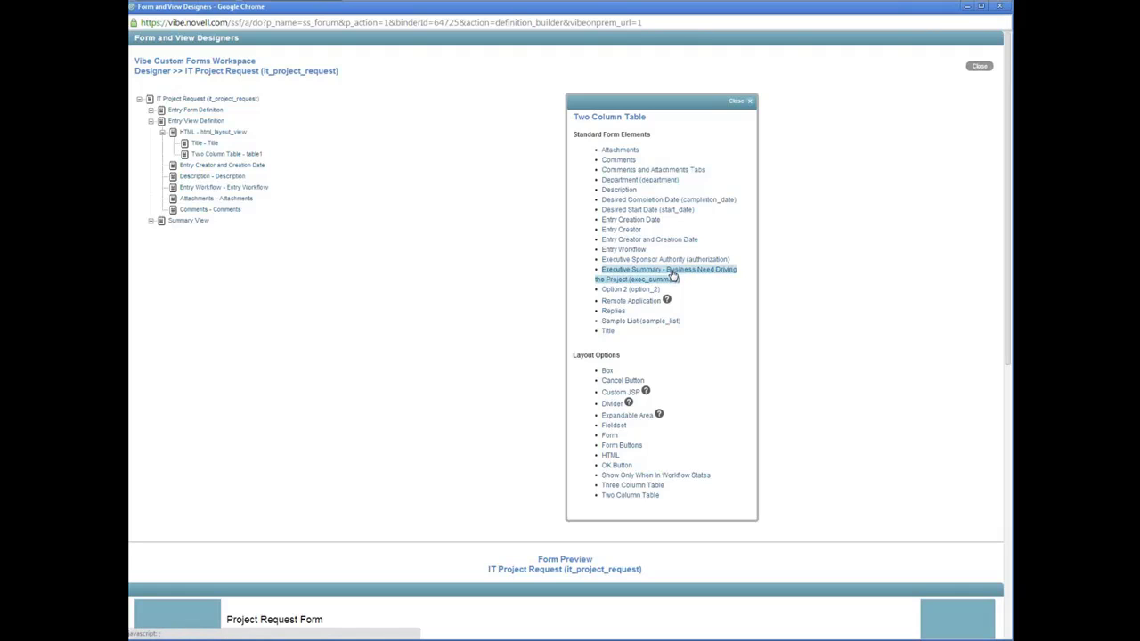
scroll(369, 186, down, 3)
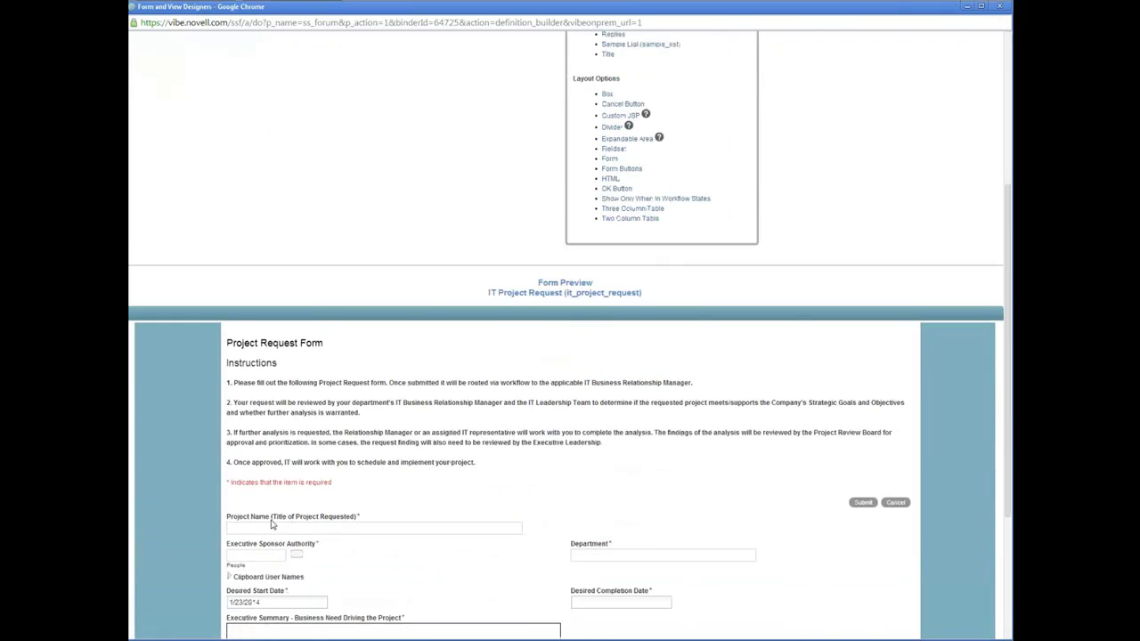
scroll(618, 285, up, 3)
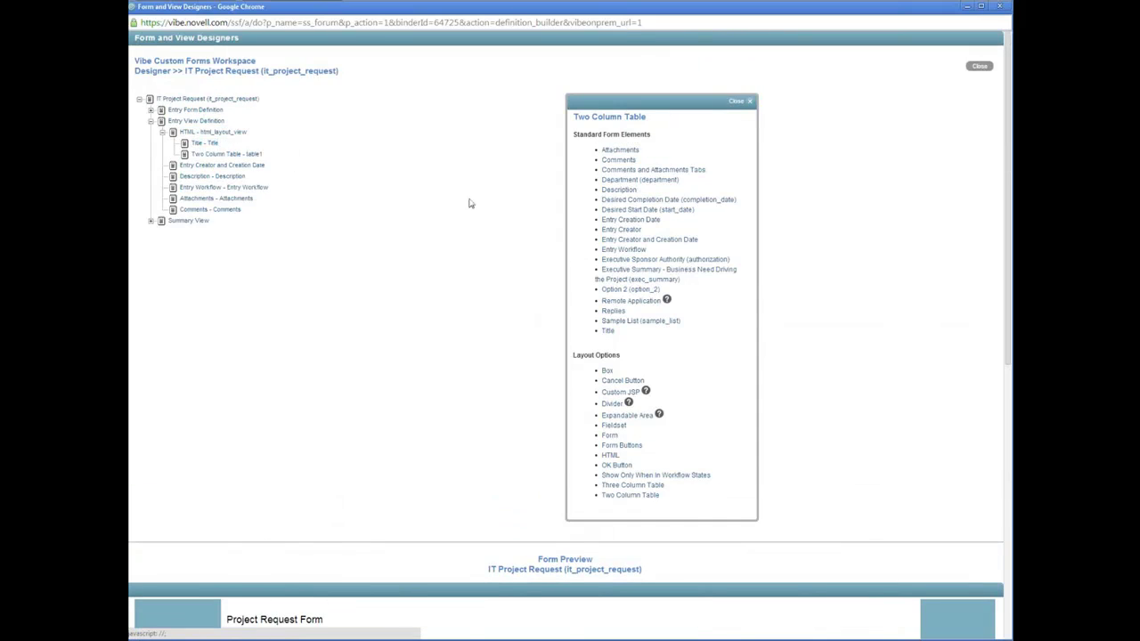
scroll(554, 238, down, 1)
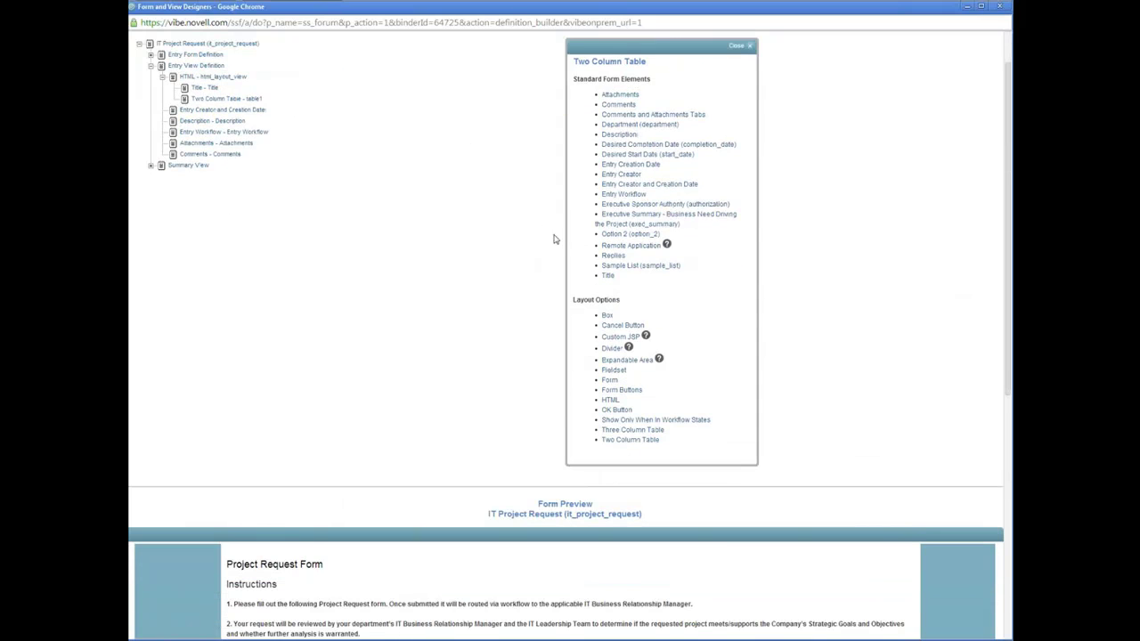
click(662, 205)
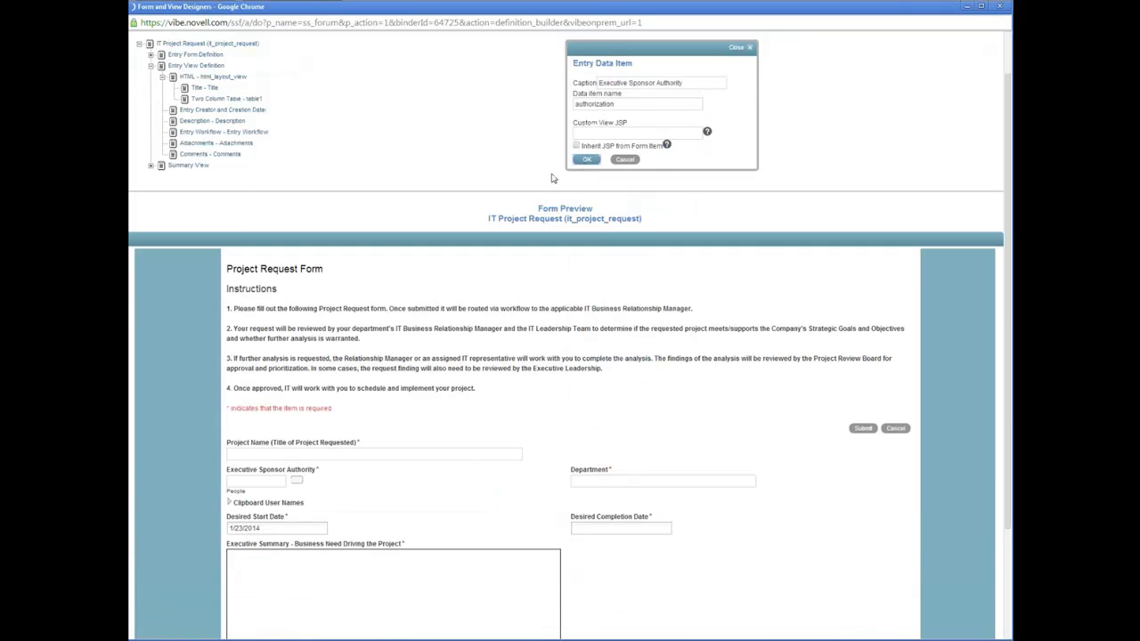
click(587, 159)
Step: Add the Department (department) data item to table1 in the entry view
click(222, 154)
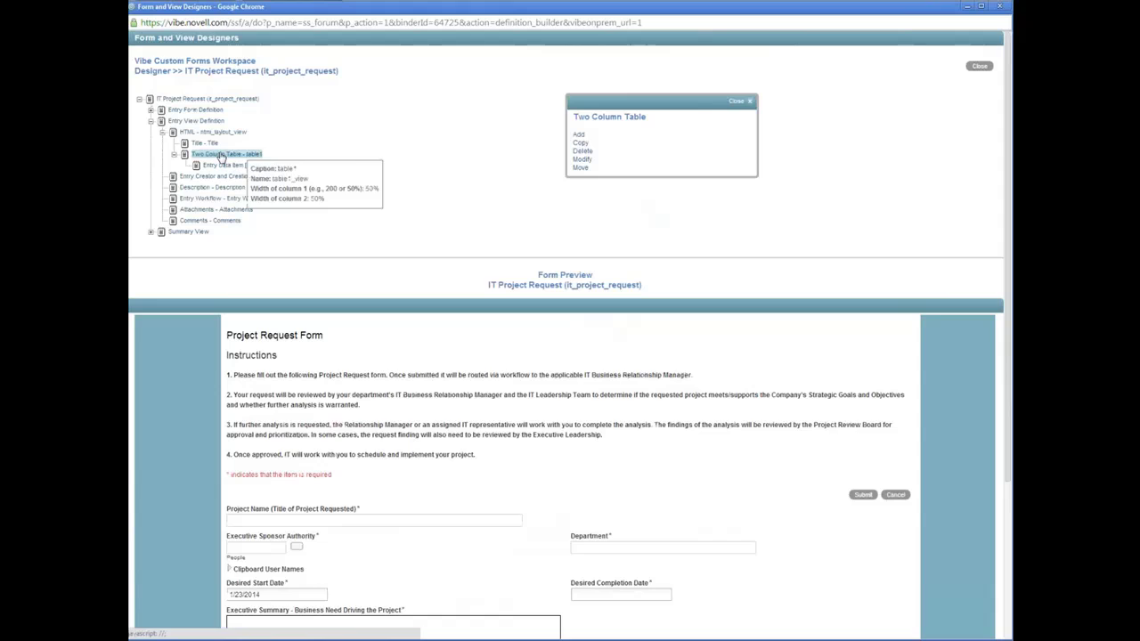
click(578, 134)
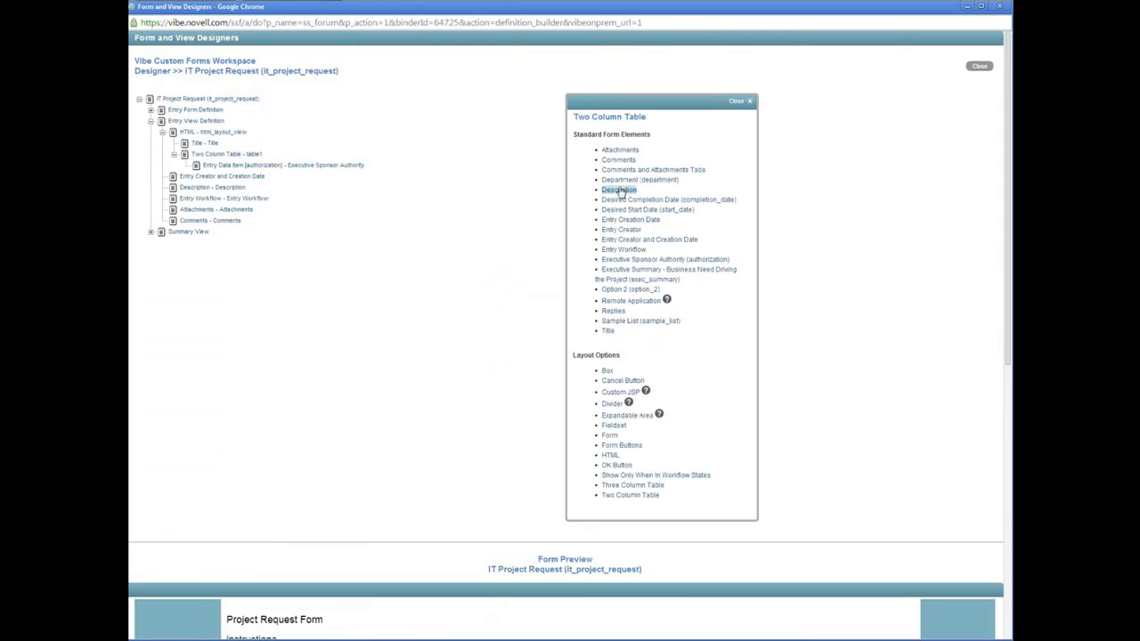
click(622, 180)
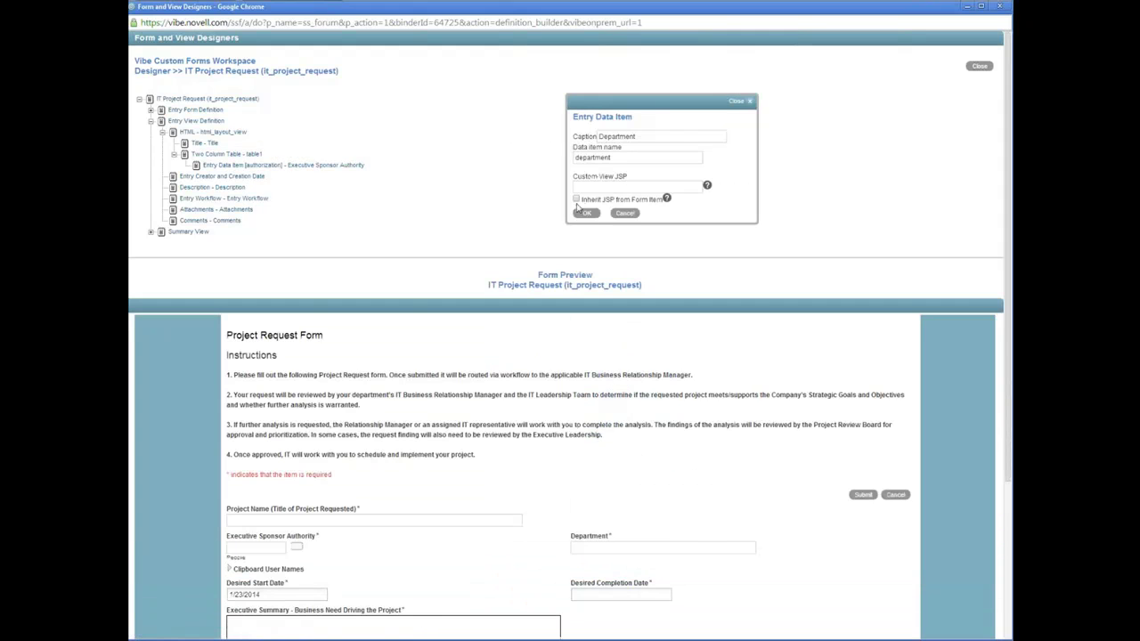
click(585, 213)
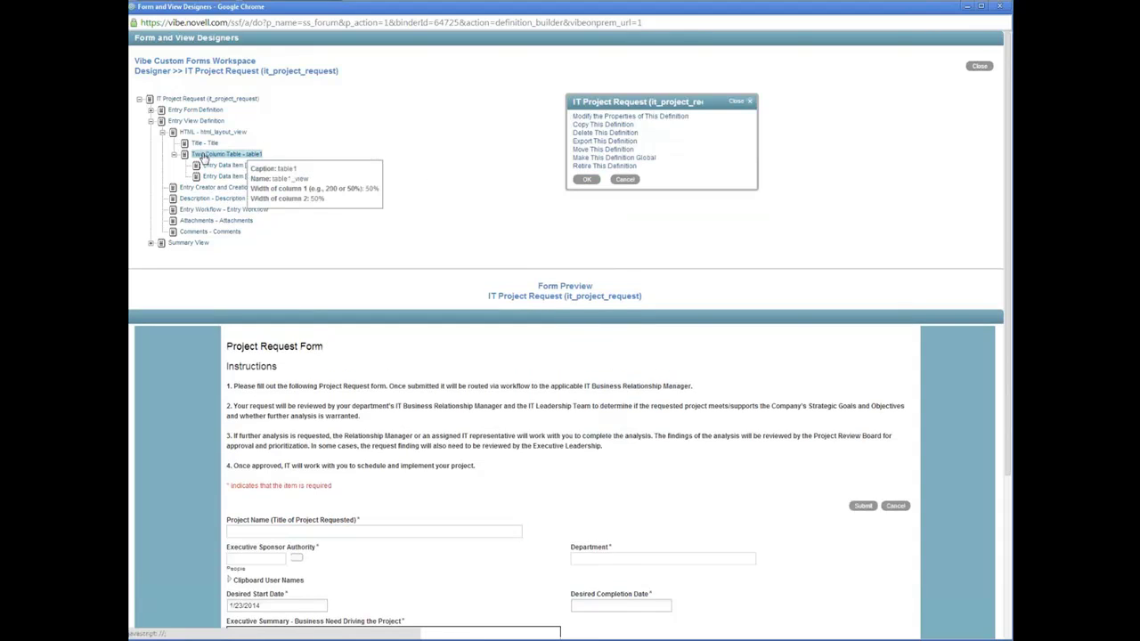
Step: Check the field order in the form preview and add the Desired Start Date (start_date) data item to table1 in the entry view
click(204, 156)
scroll(295, 389, down, 3)
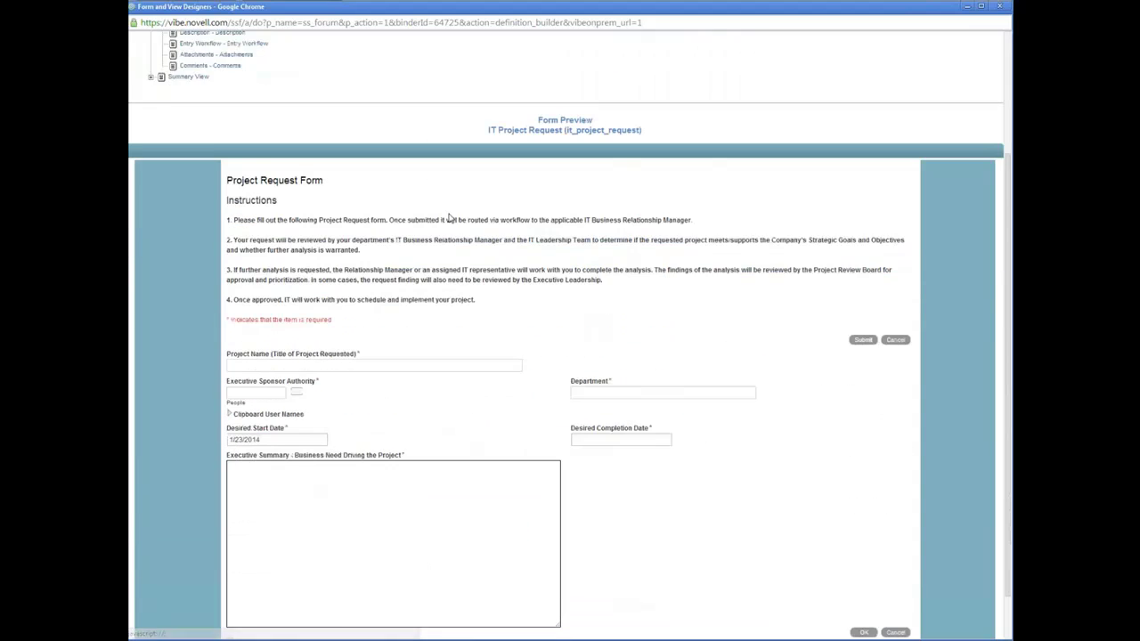
scroll(281, 400, up, 3)
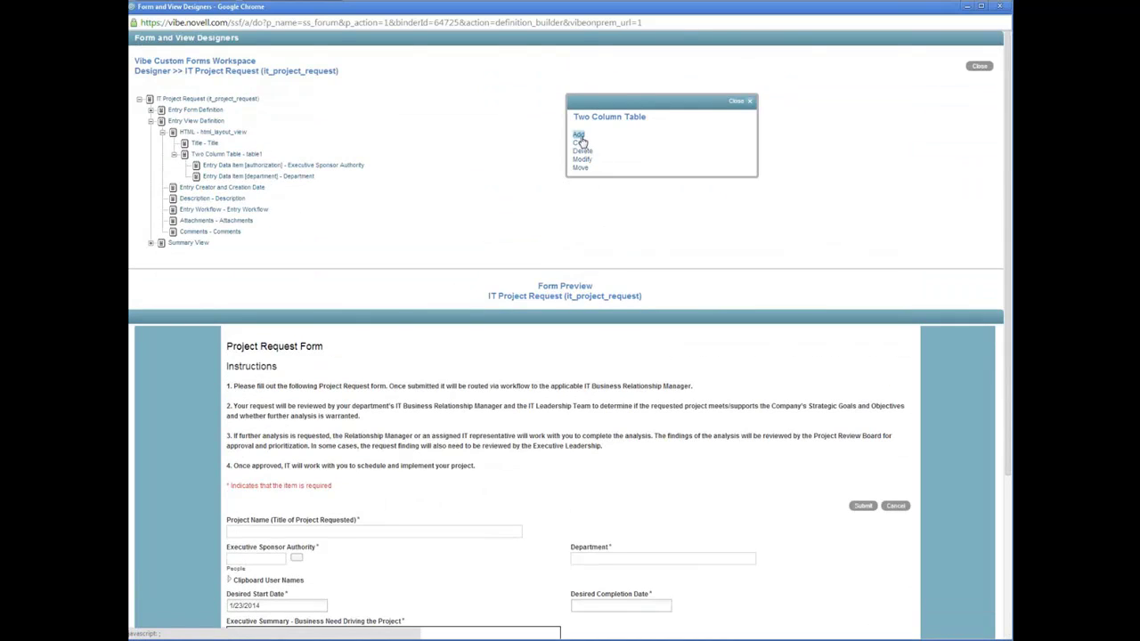
click(579, 137)
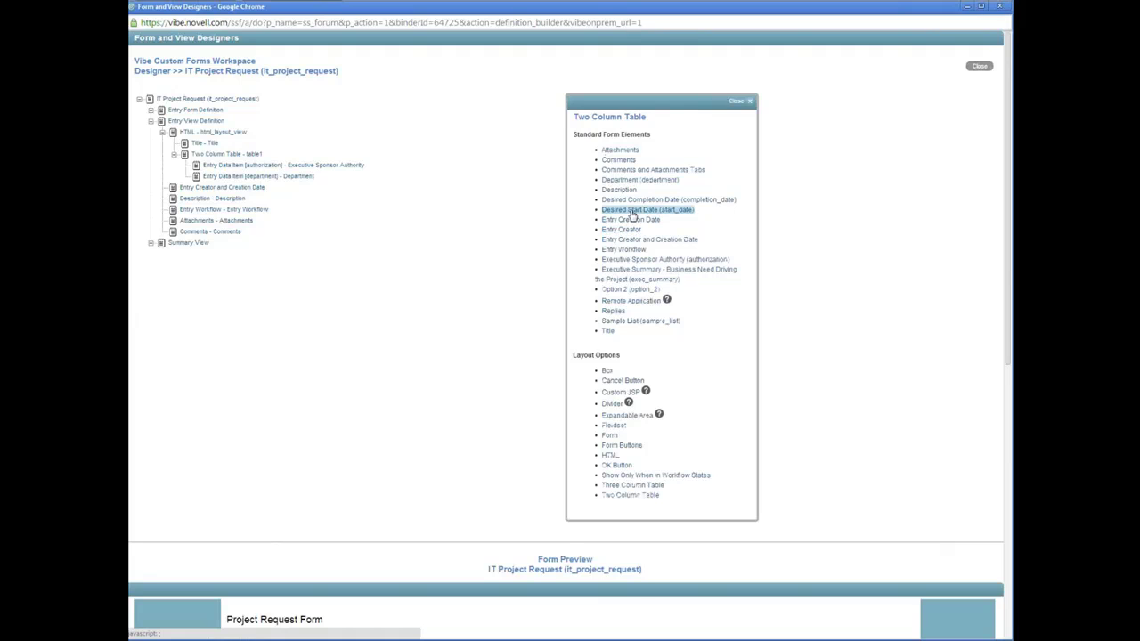
click(632, 211)
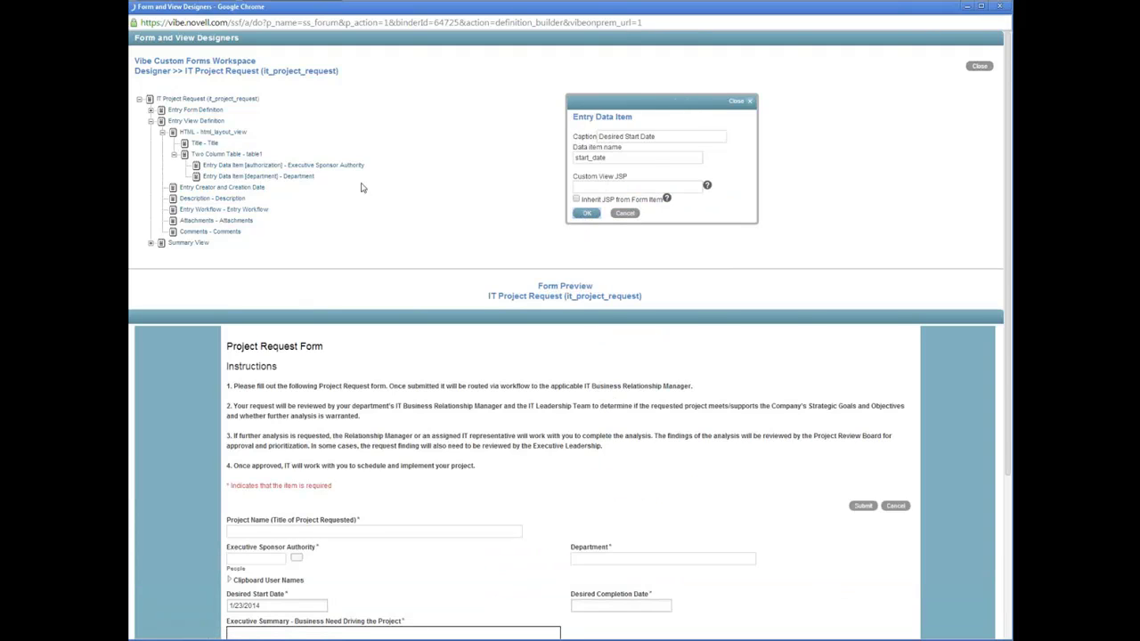
click(587, 214)
Step: Add the Desired Completion Date (completion_date) data item to table1 in the entry view
click(211, 157)
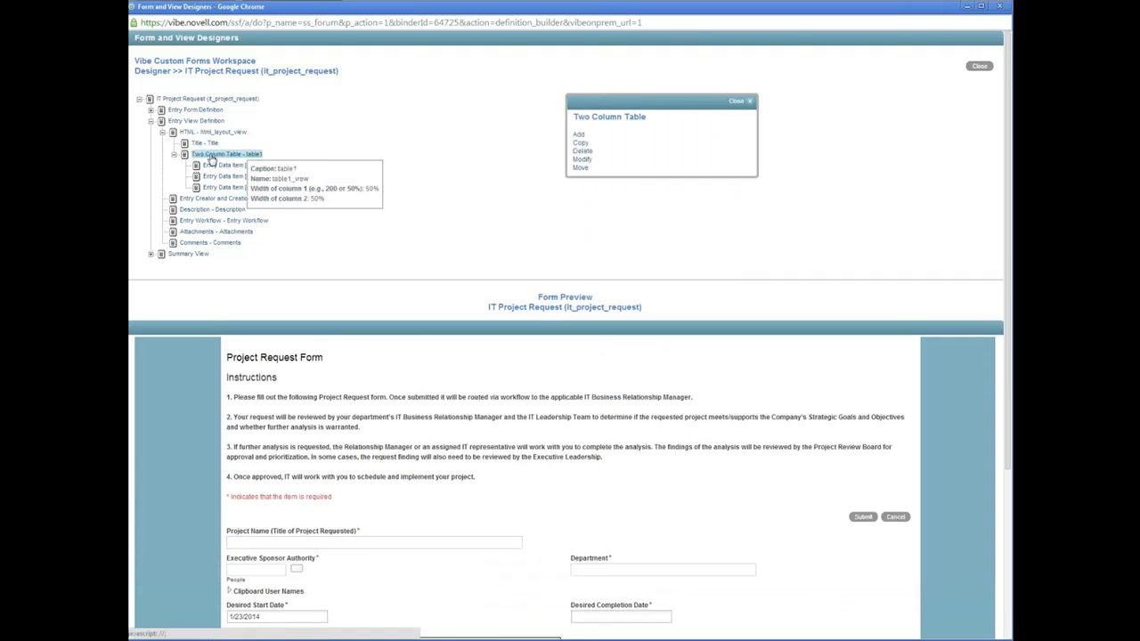
click(578, 135)
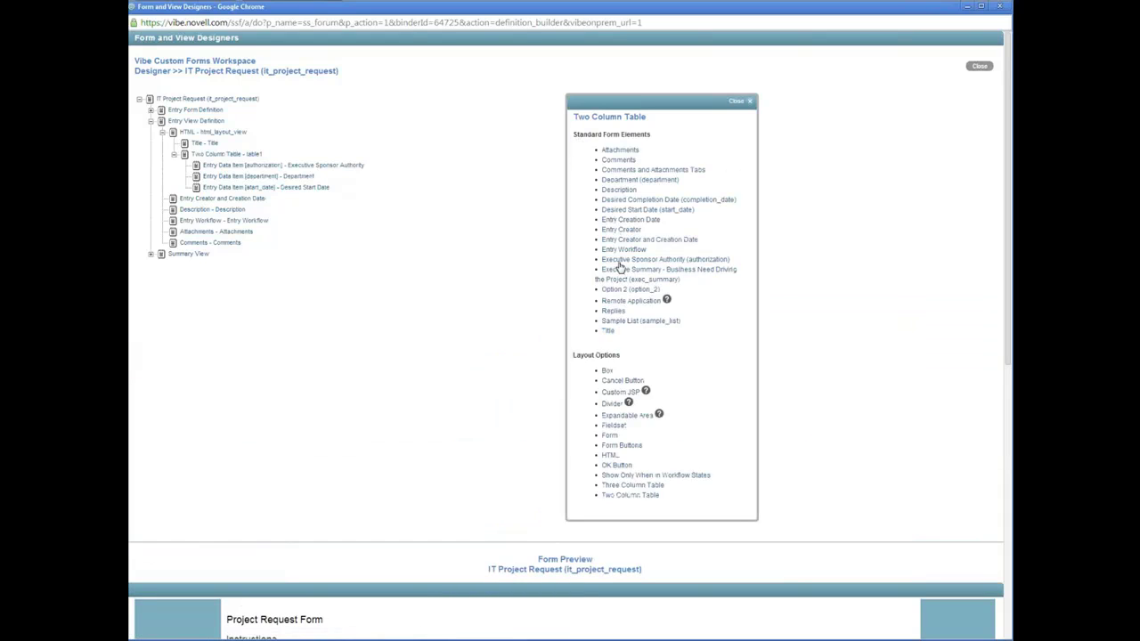
click(613, 200)
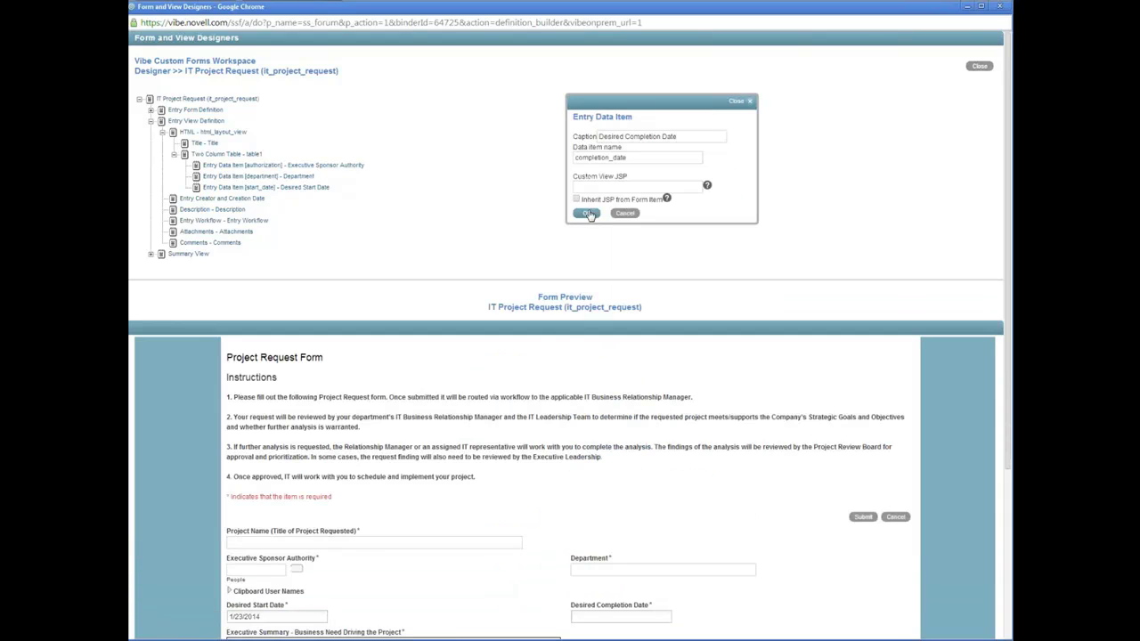
click(586, 213)
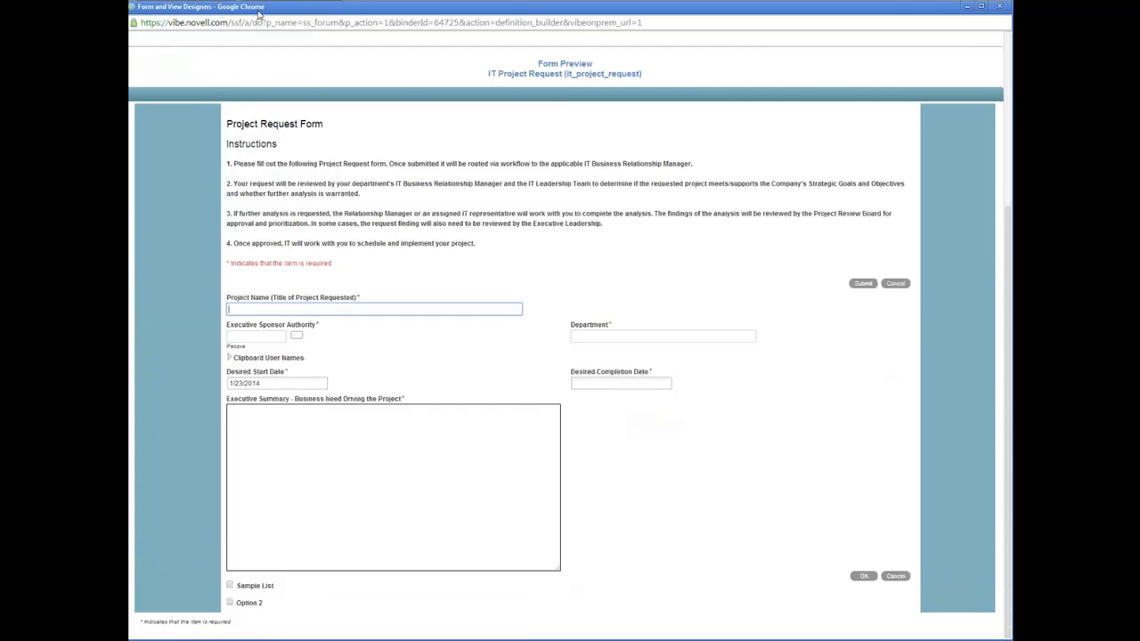
Step: Return to the Vibe Custom Forms Workspace and open the view, URL and control configuration of its Files folder
drag(258, 14, 759, 85)
click(140, 91)
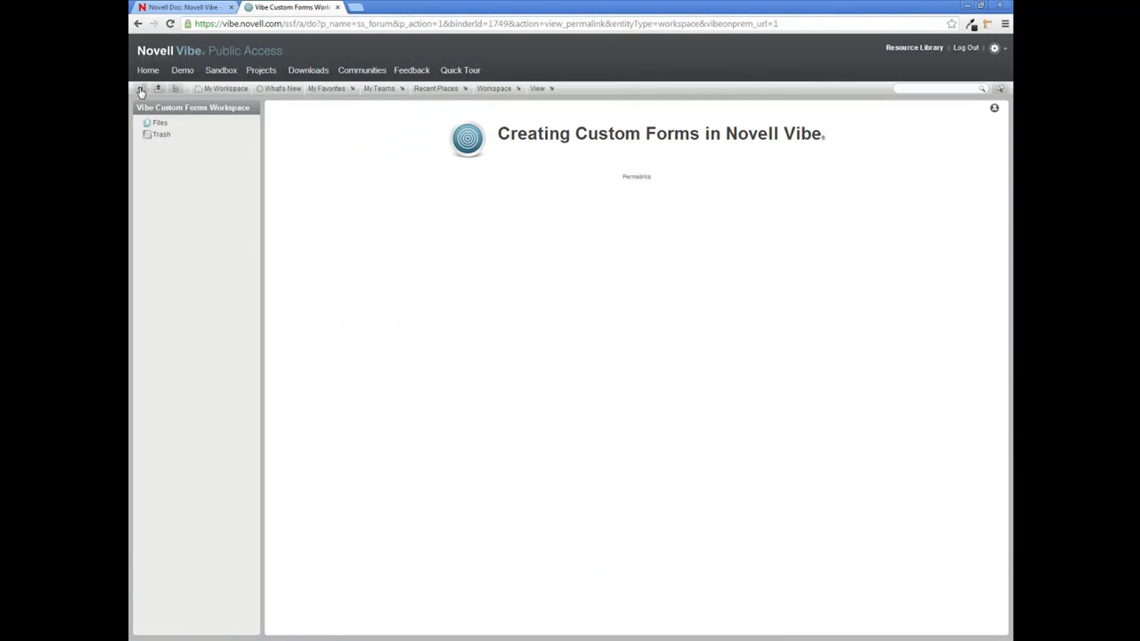
click(160, 124)
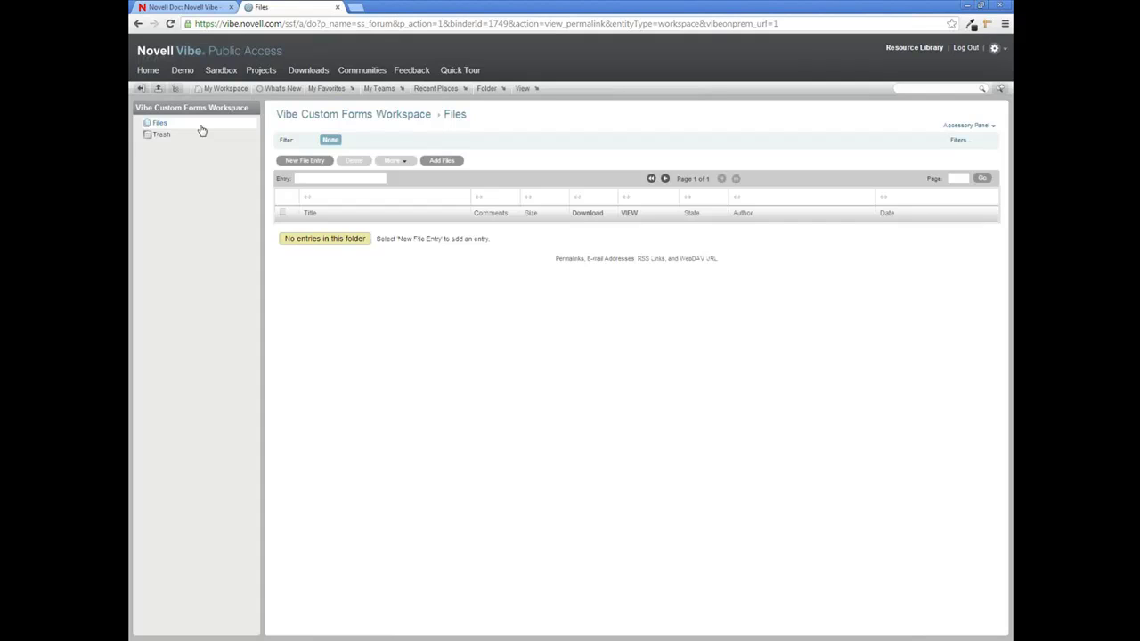
click(492, 92)
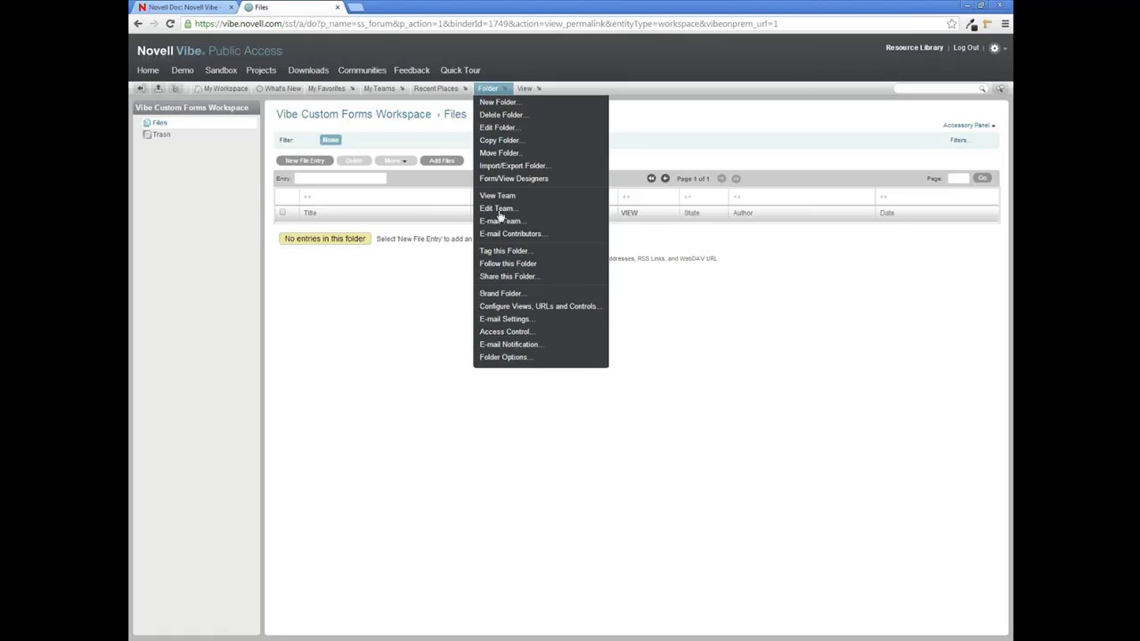
click(523, 308)
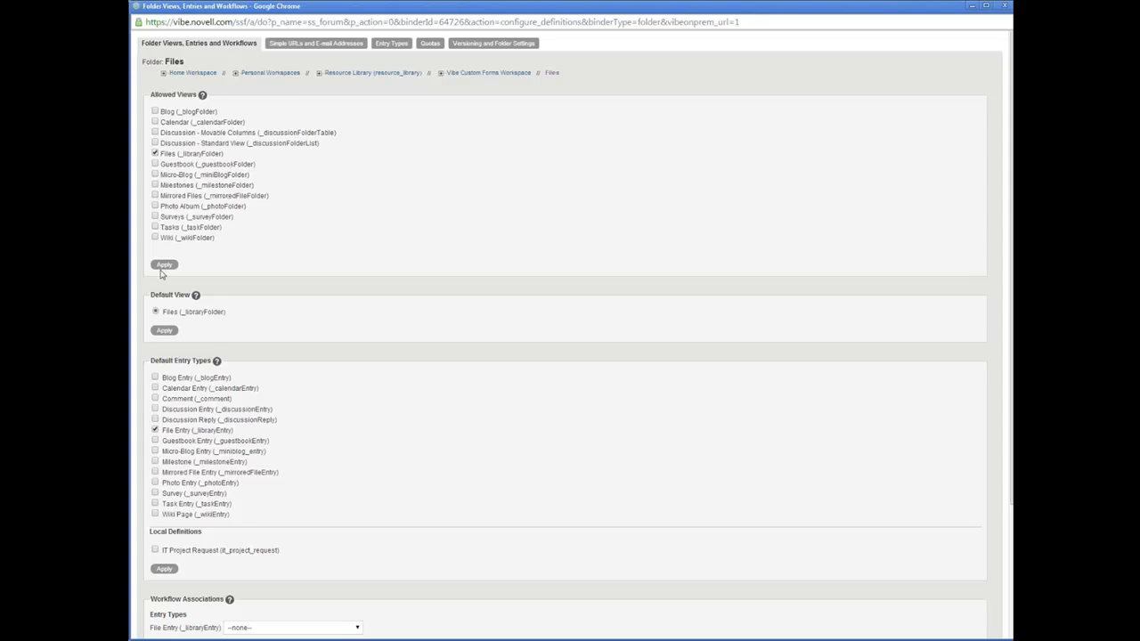
Step: Make IT Project Request (it_project_request) the Files folder's only default entry type instead of File Entry, and close the folder configuration
click(155, 432)
scroll(157, 434, down, 1)
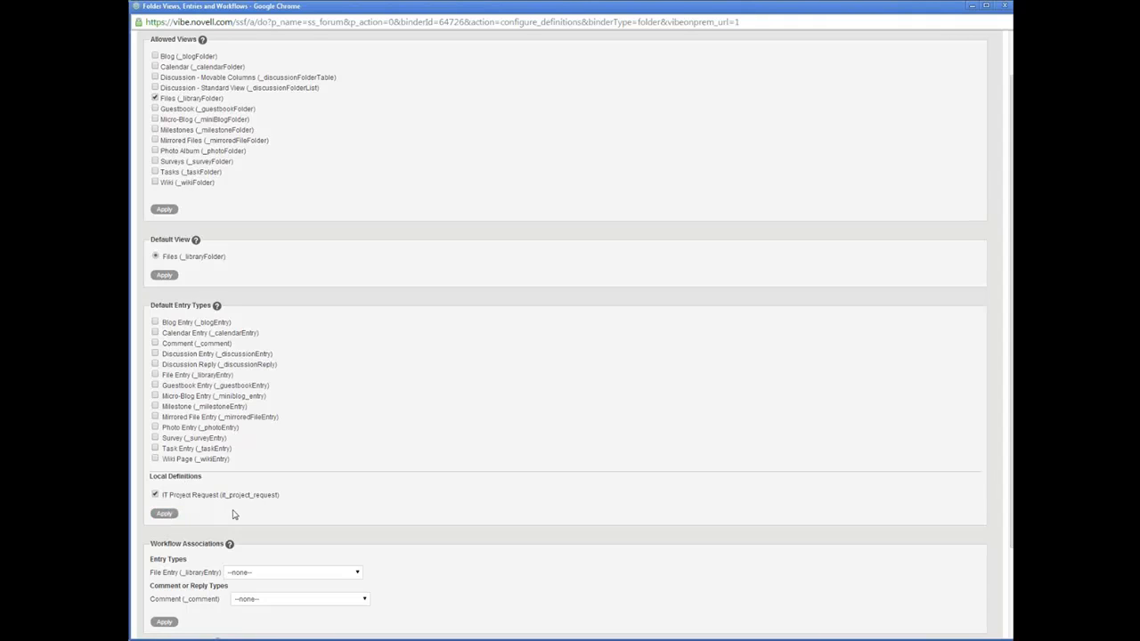
scroll(234, 515, down, 1)
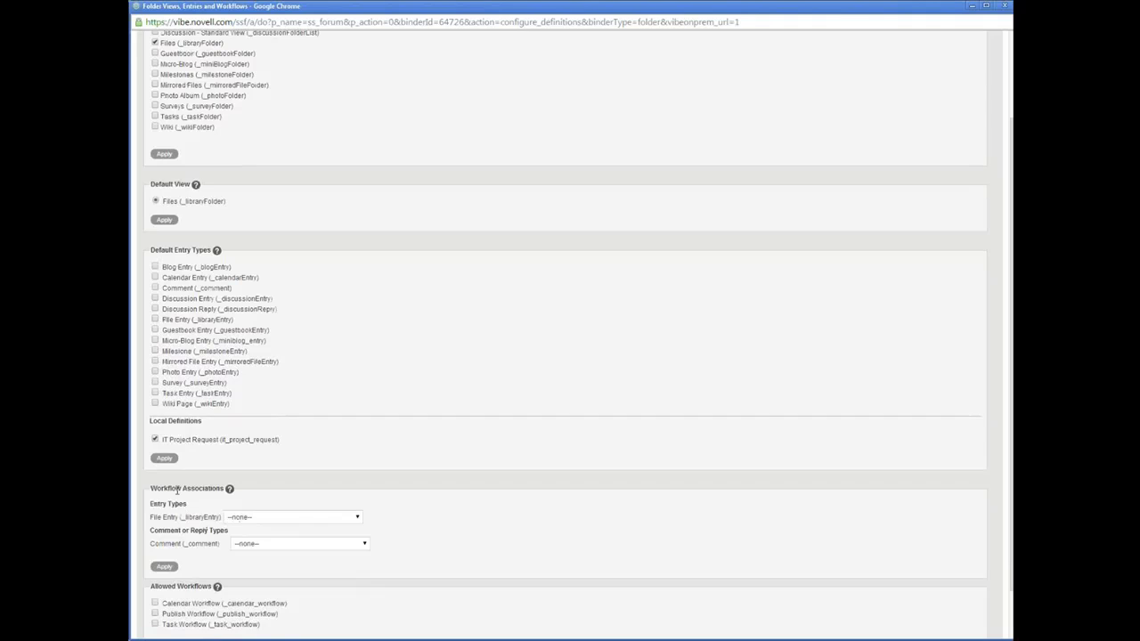
scroll(178, 489, down, 1)
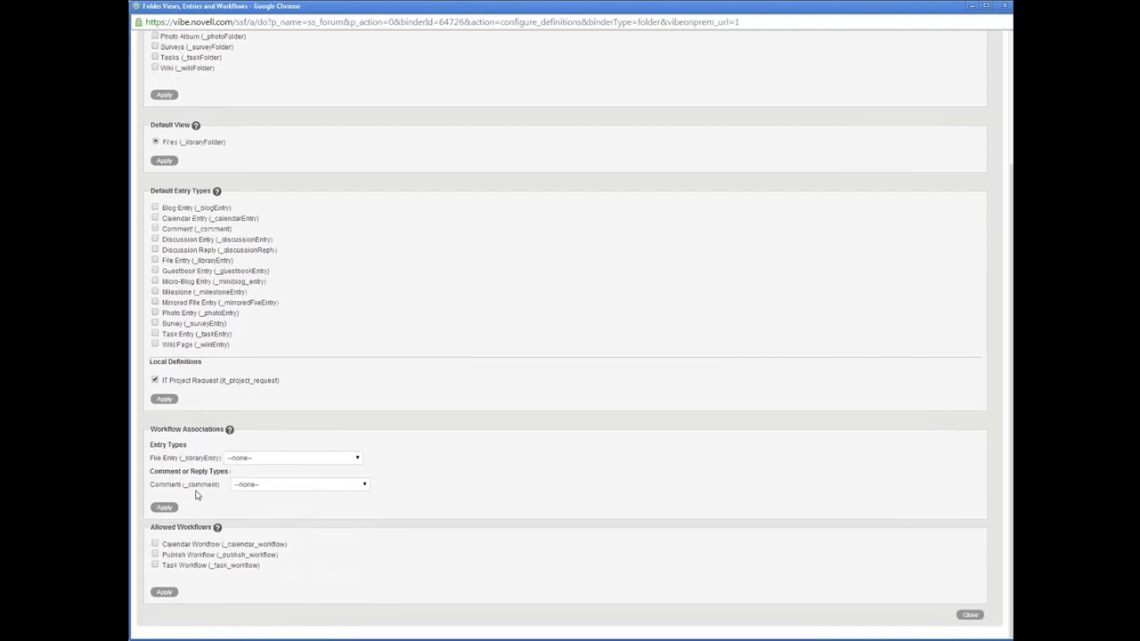
click(166, 399)
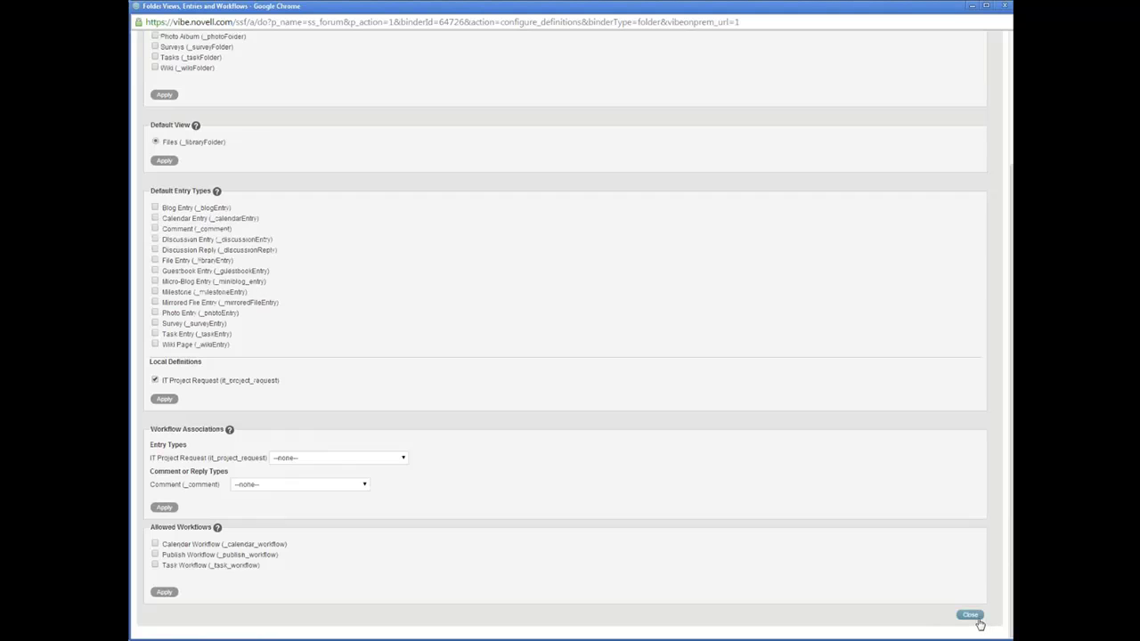
click(976, 618)
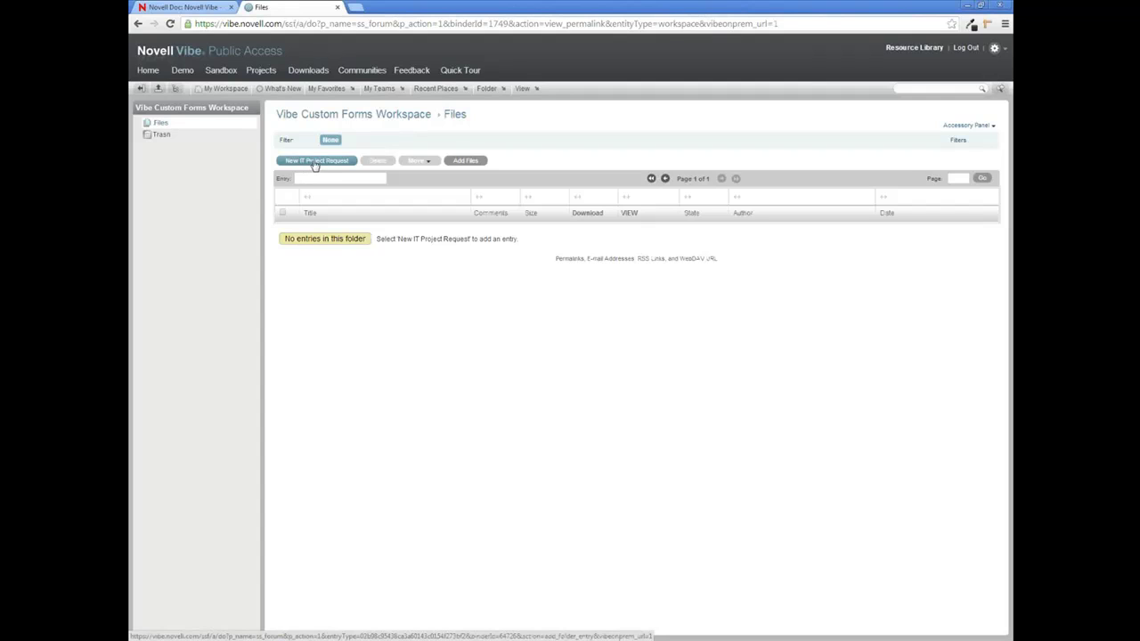
Step: Start a new IT Project Request entry in the Files folder with the project name "test project"
click(314, 166)
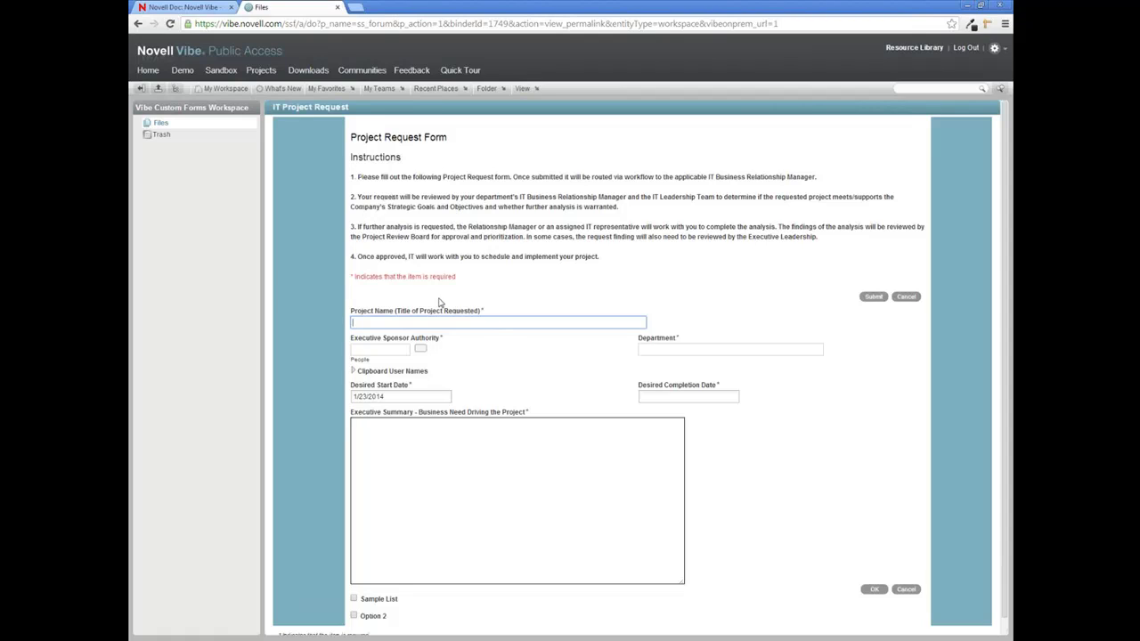
click(449, 321)
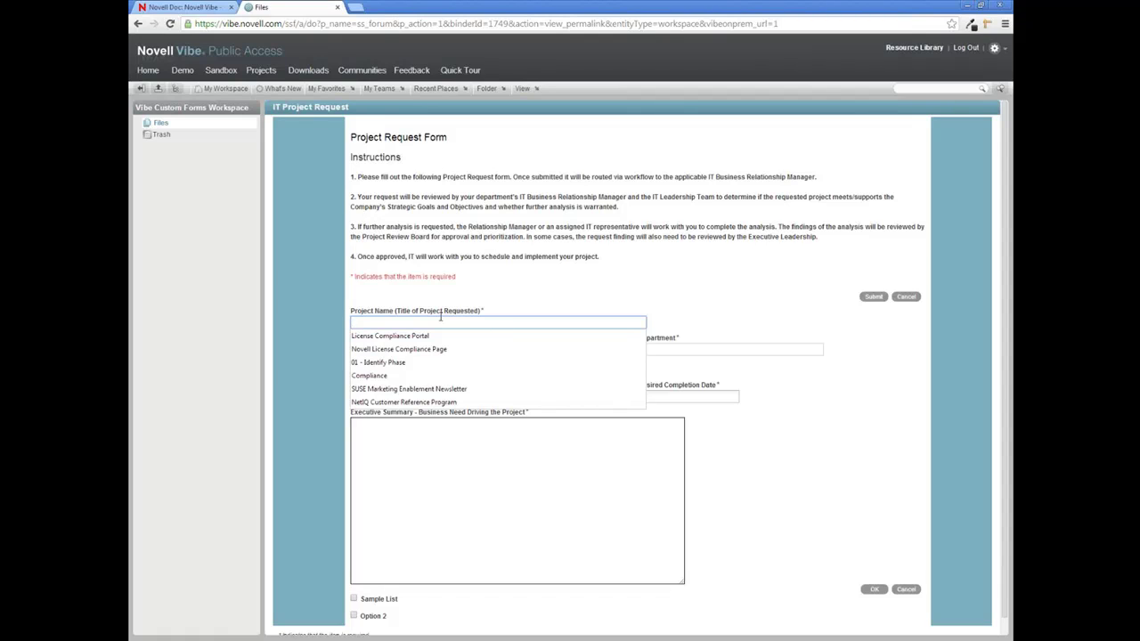
text(test)
key(Tab)
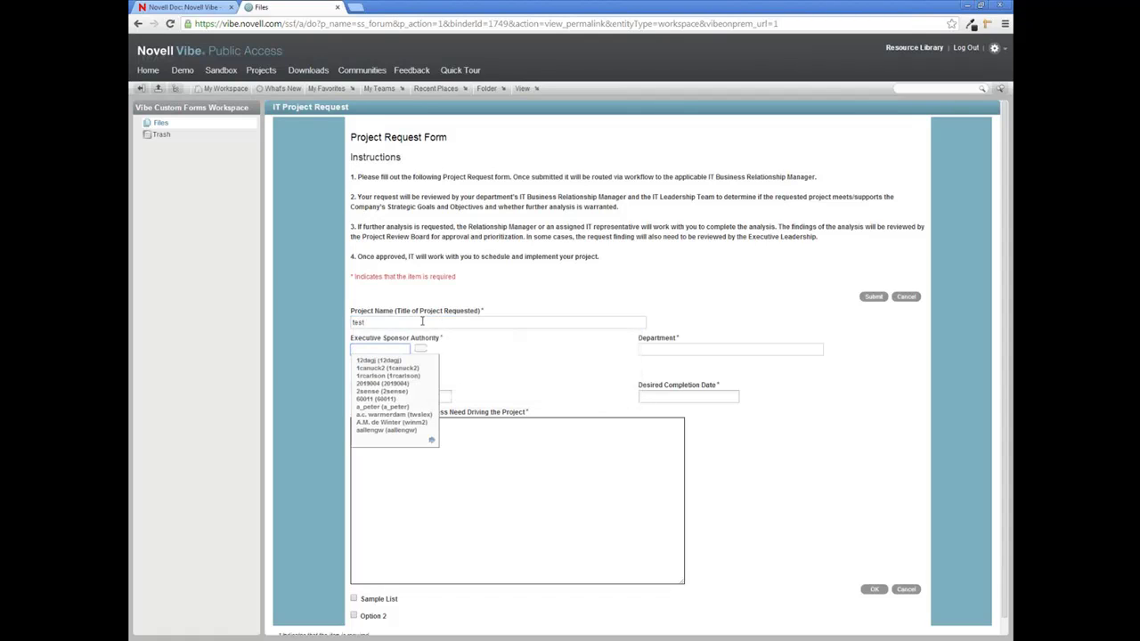
click(415, 322)
text(st project)
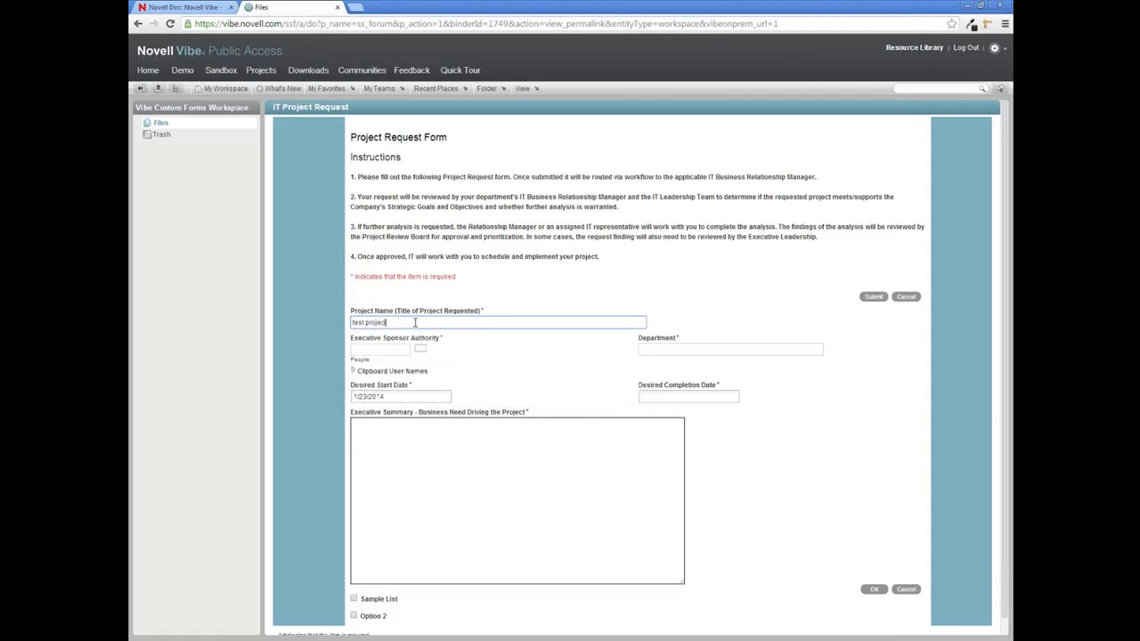
key(Tab)
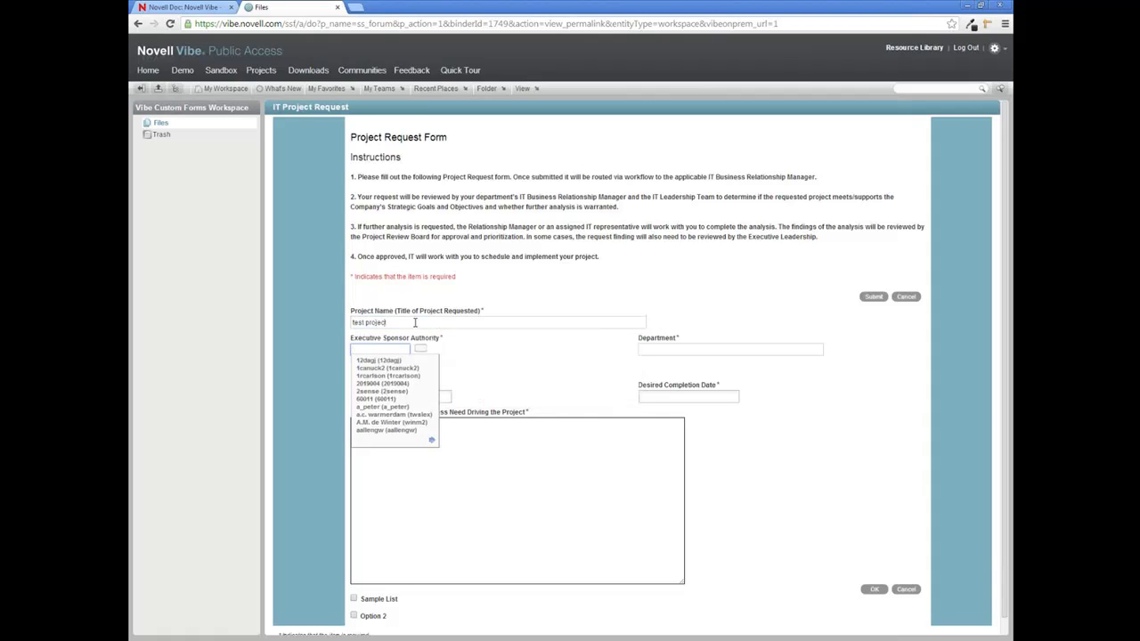
Step: Fill in an executive sponsor from the matching people, the department Engineering and the desired completion date 1/31/2014
text(craig)
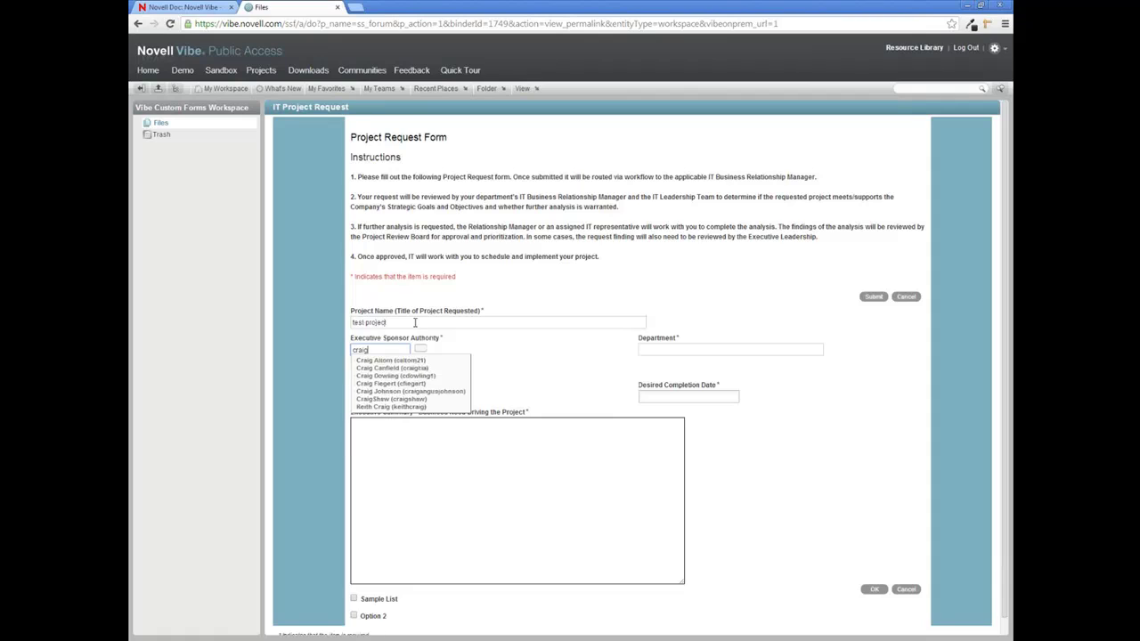
click(392, 361)
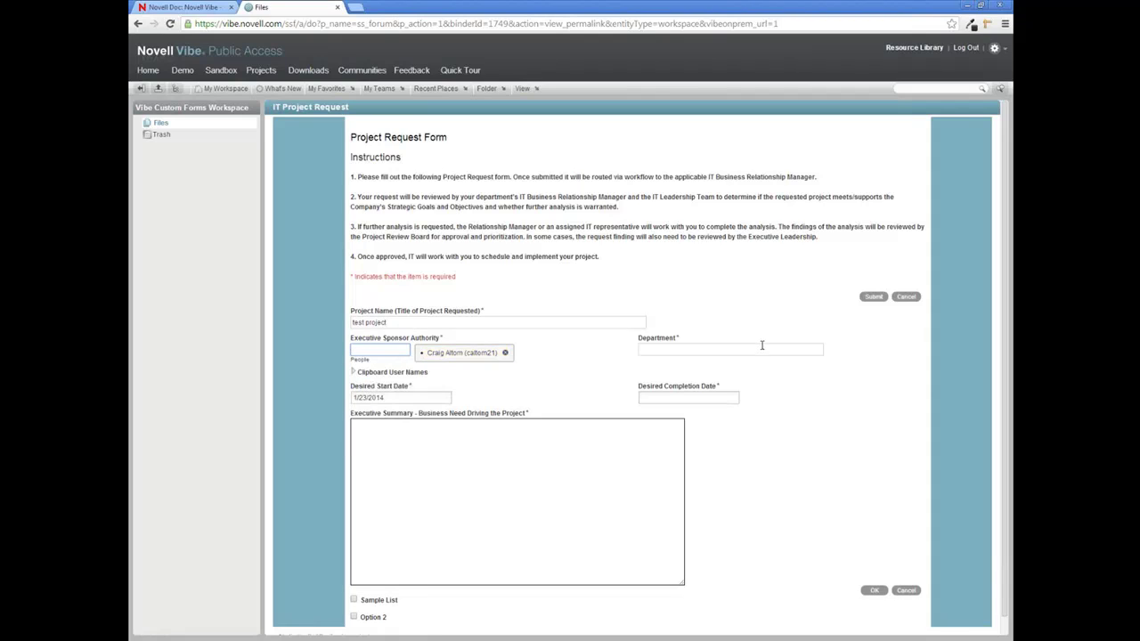
click(759, 347)
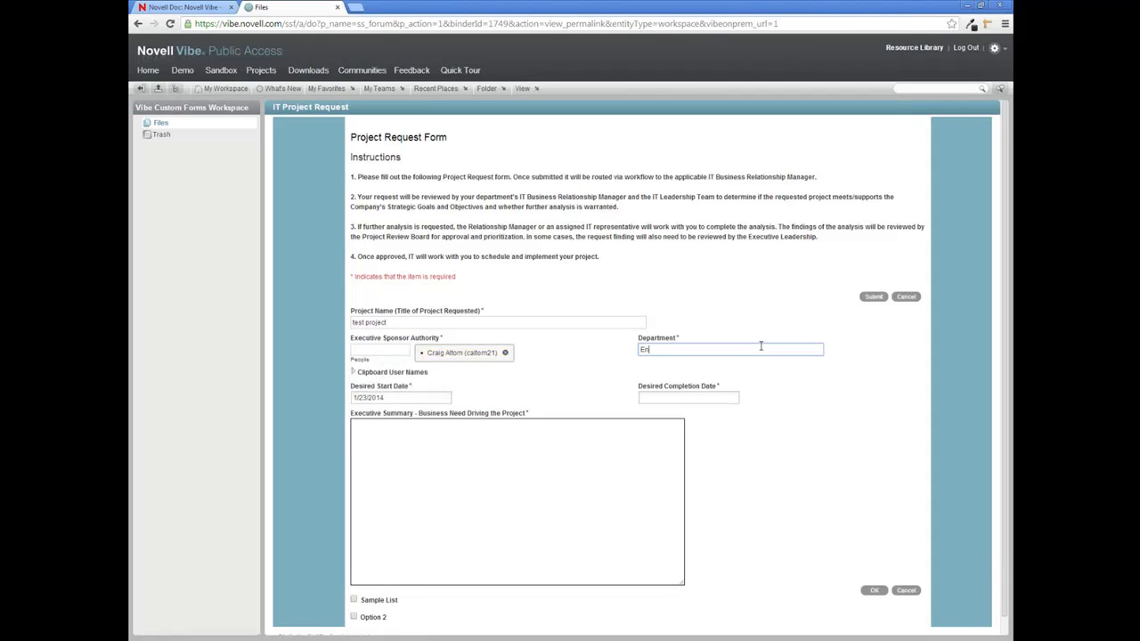
key(Tab)
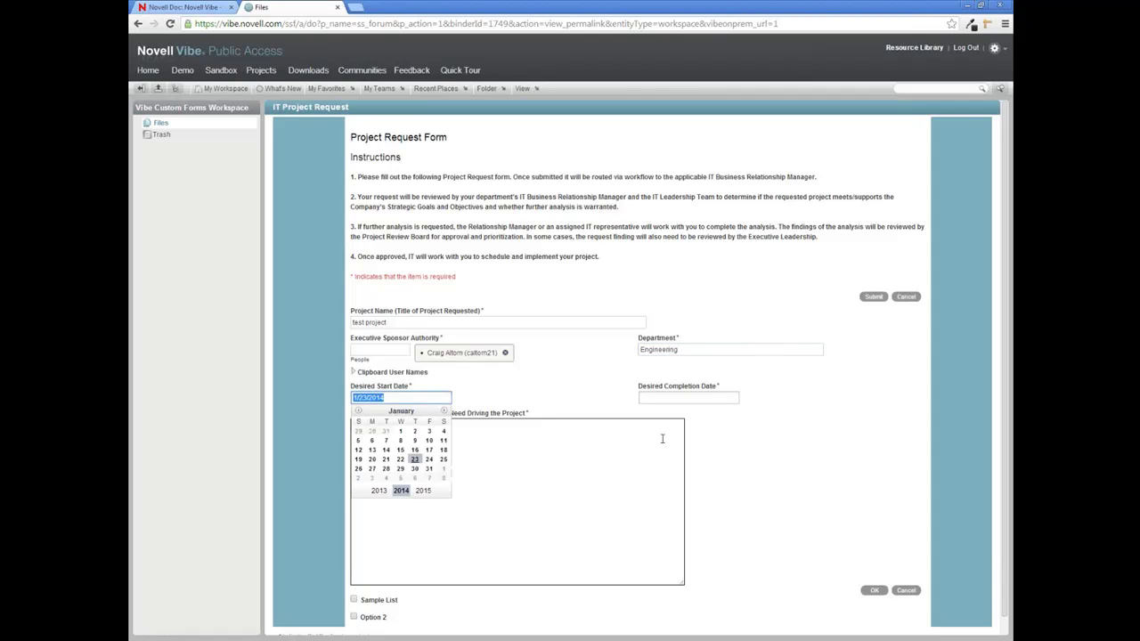
key(Tab)
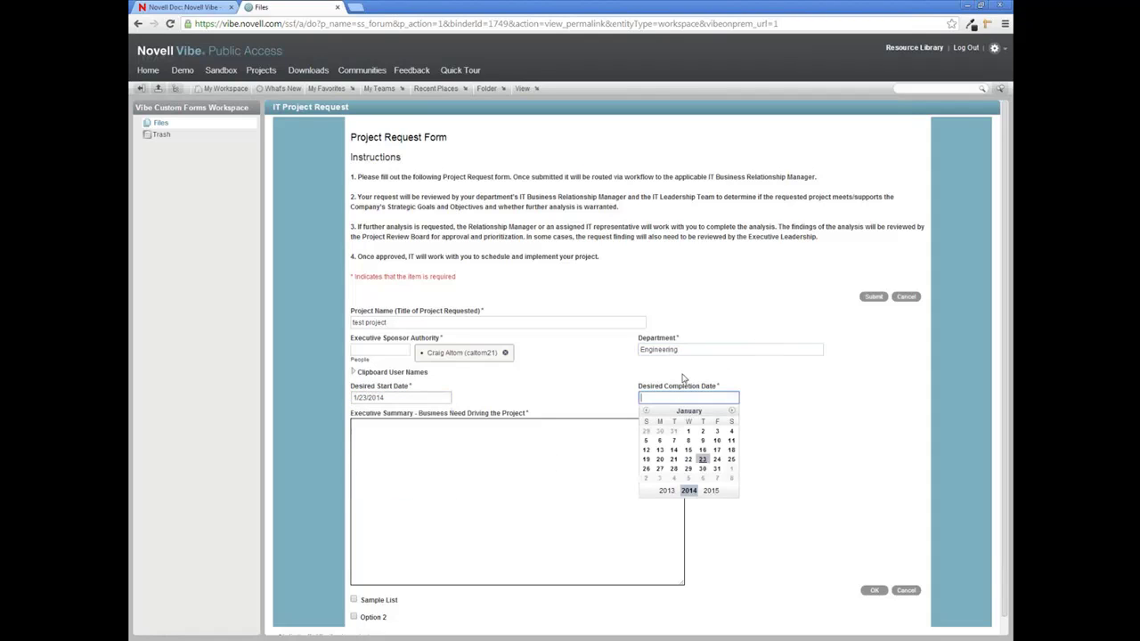
click(716, 471)
Step: Enter "This is a test" as the executive summary, check Sample List, submit the request and open the test project entry
click(428, 472)
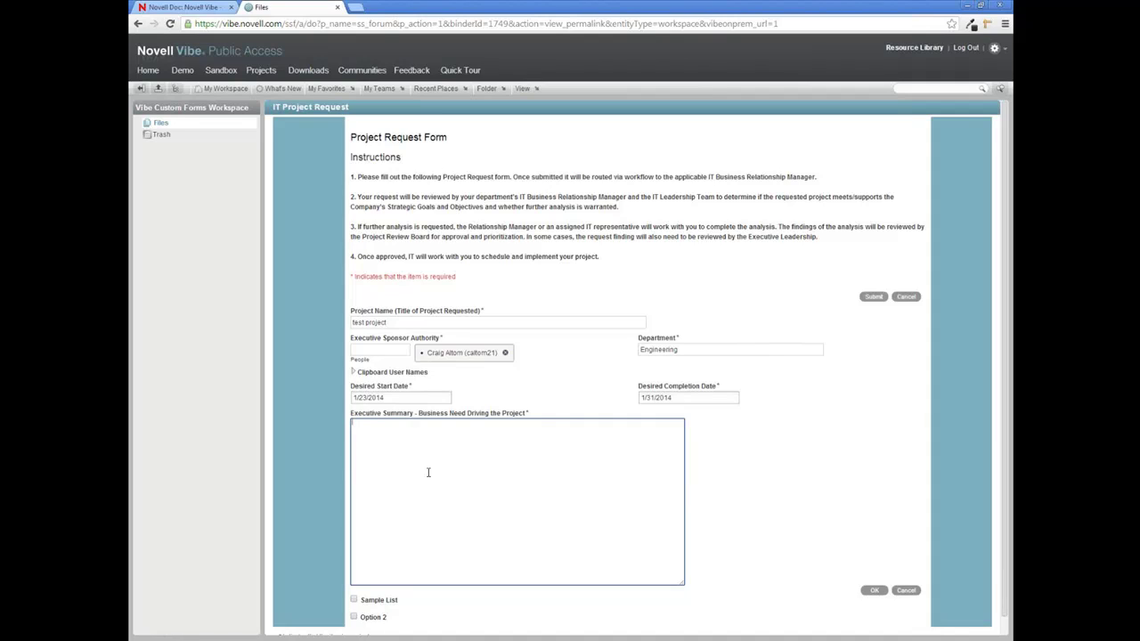
text(This is a test)
scroll(569, 487, down, 1)
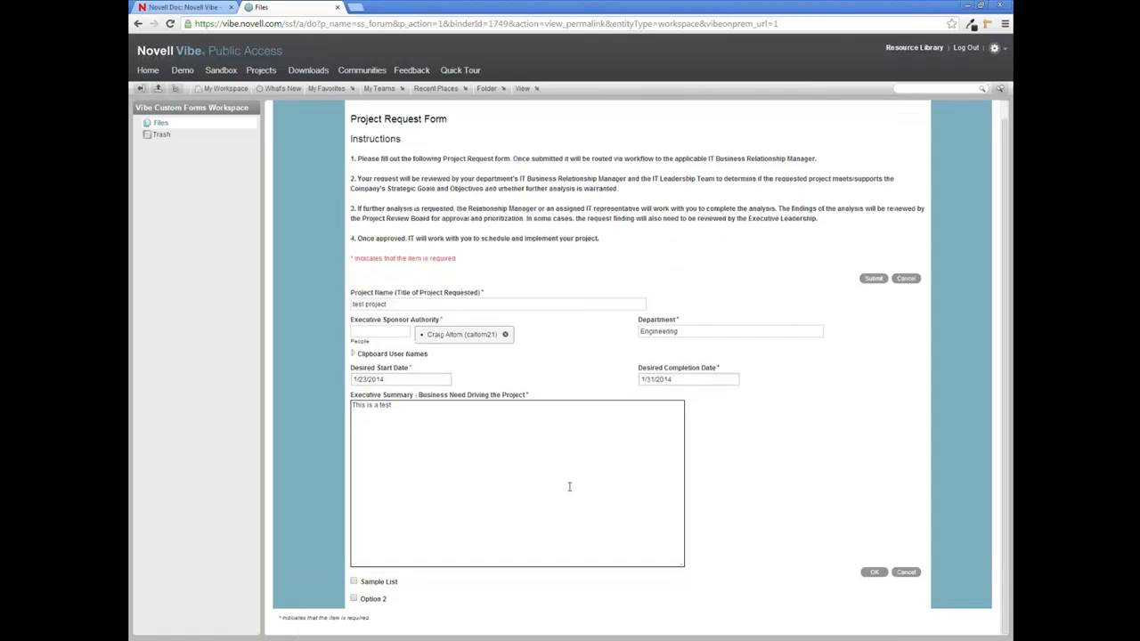
click(354, 582)
click(876, 573)
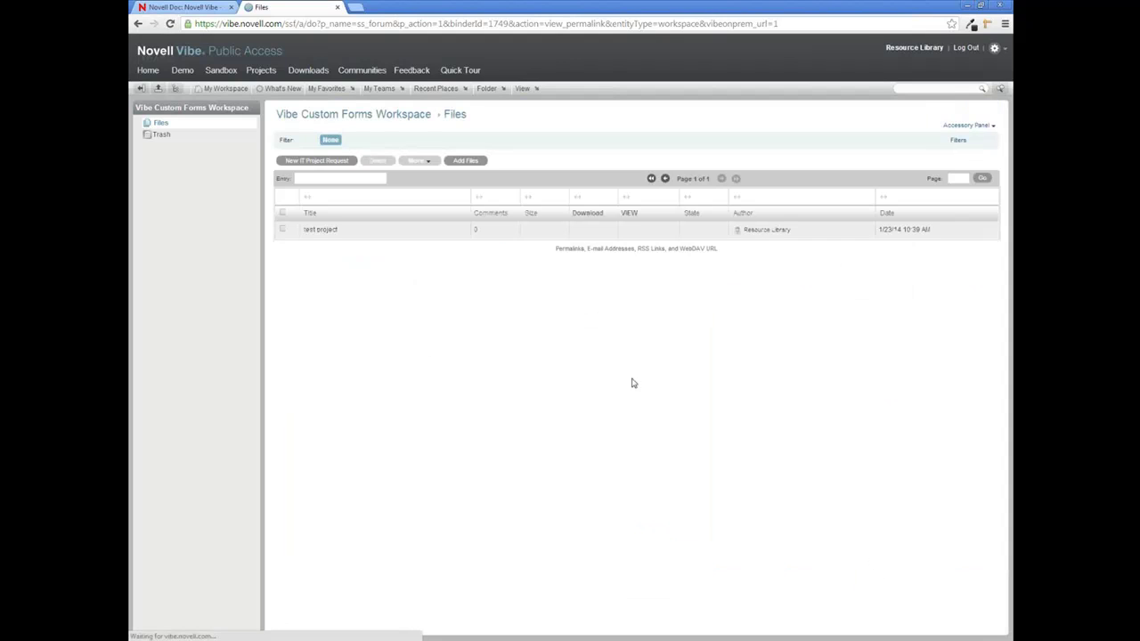
click(322, 230)
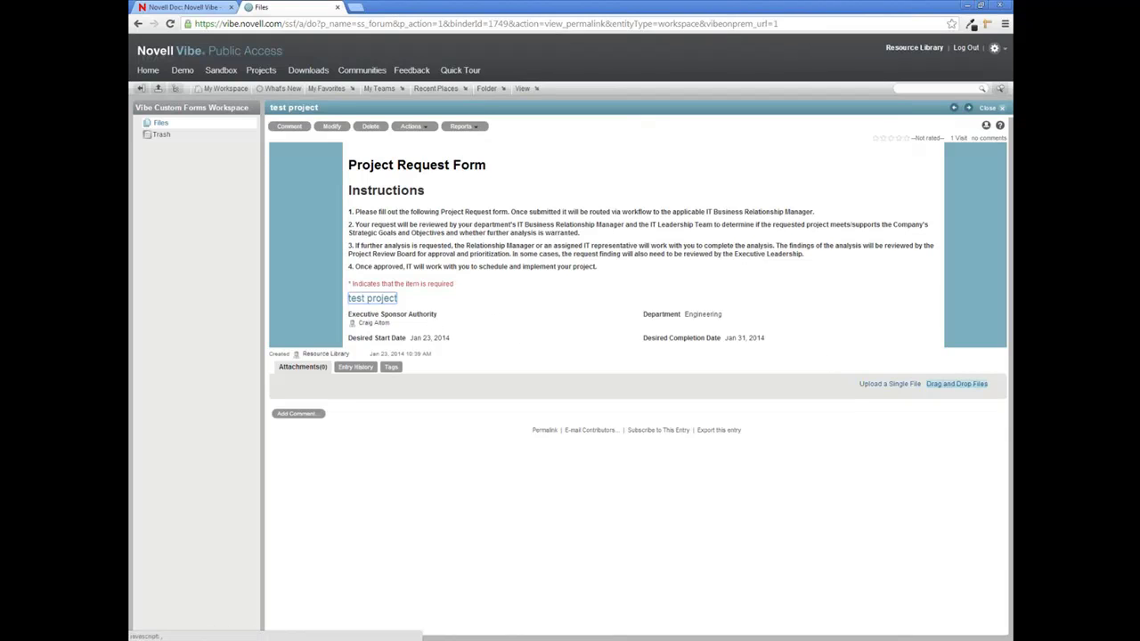
Step: Back in the form designer, add the Executive Summary (exec_summary) data item to the HTML layout of the entry view
drag(1013, 74, 717, 57)
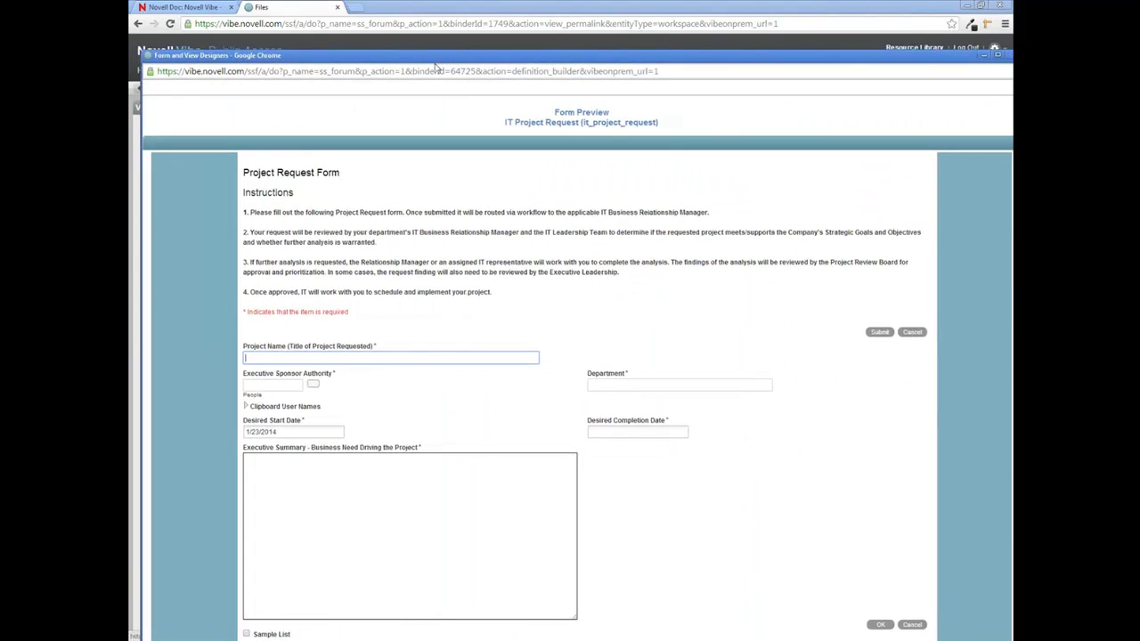
drag(428, 61, 415, 21)
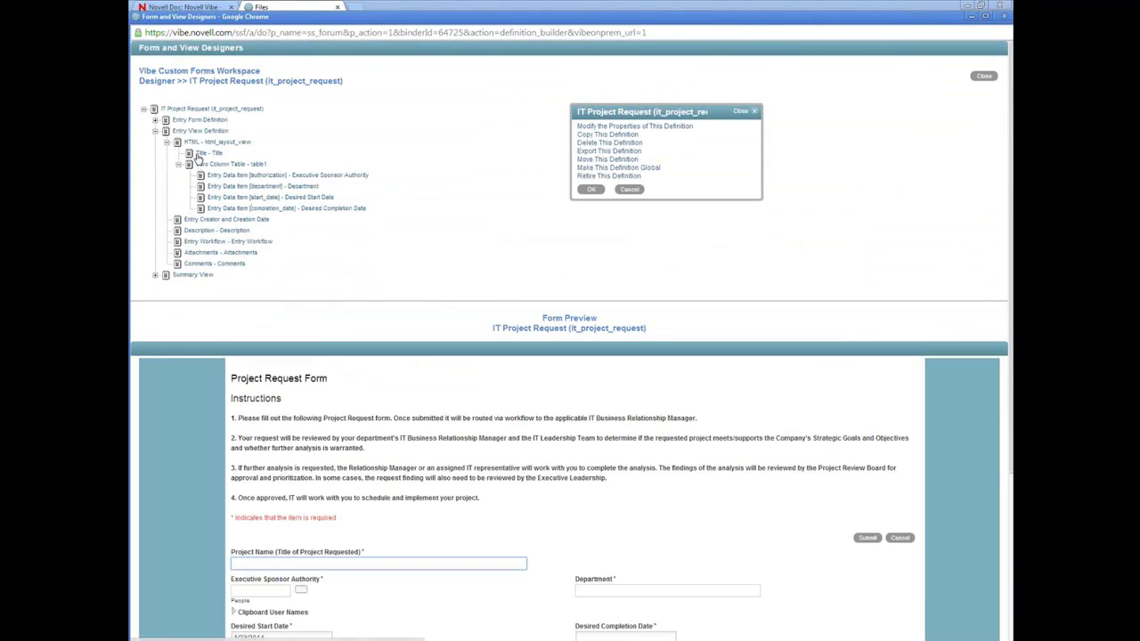
click(205, 146)
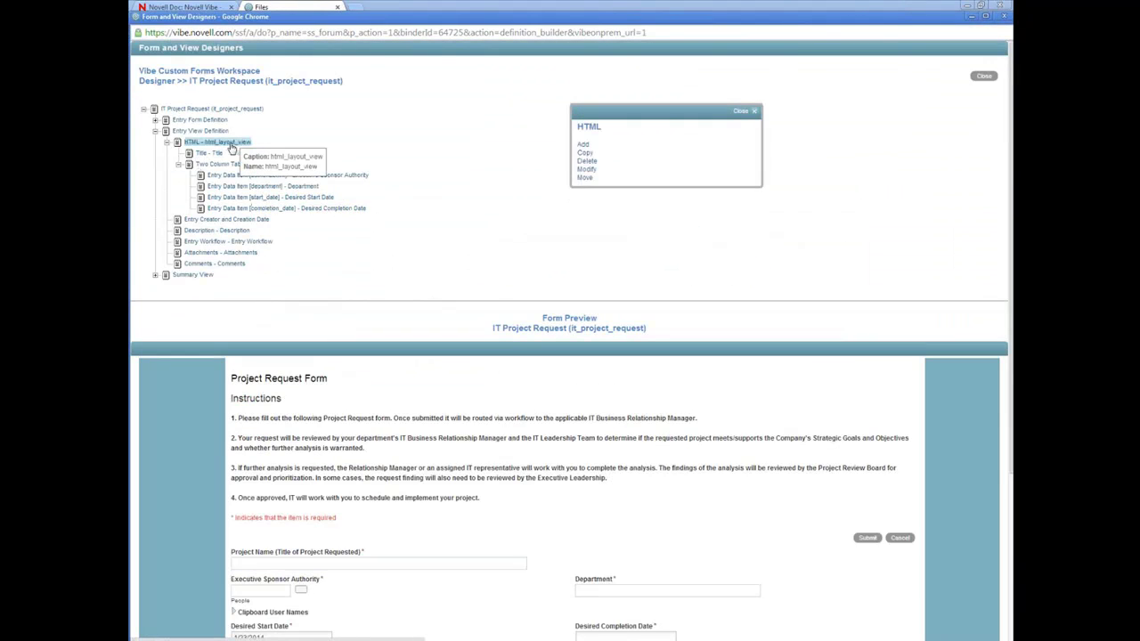
click(585, 145)
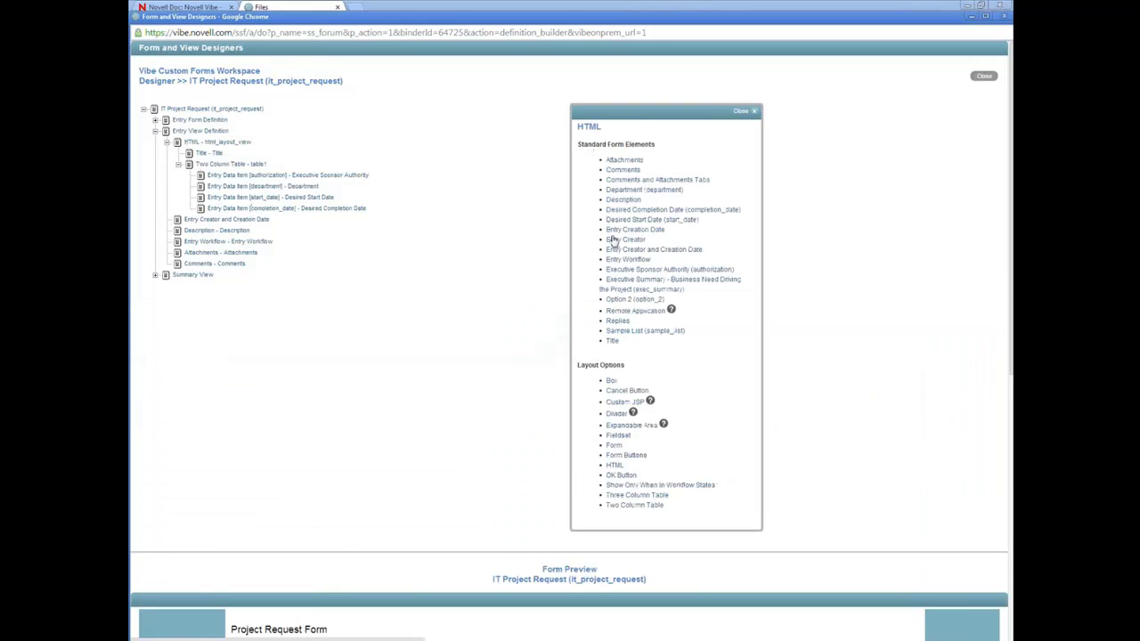
click(632, 282)
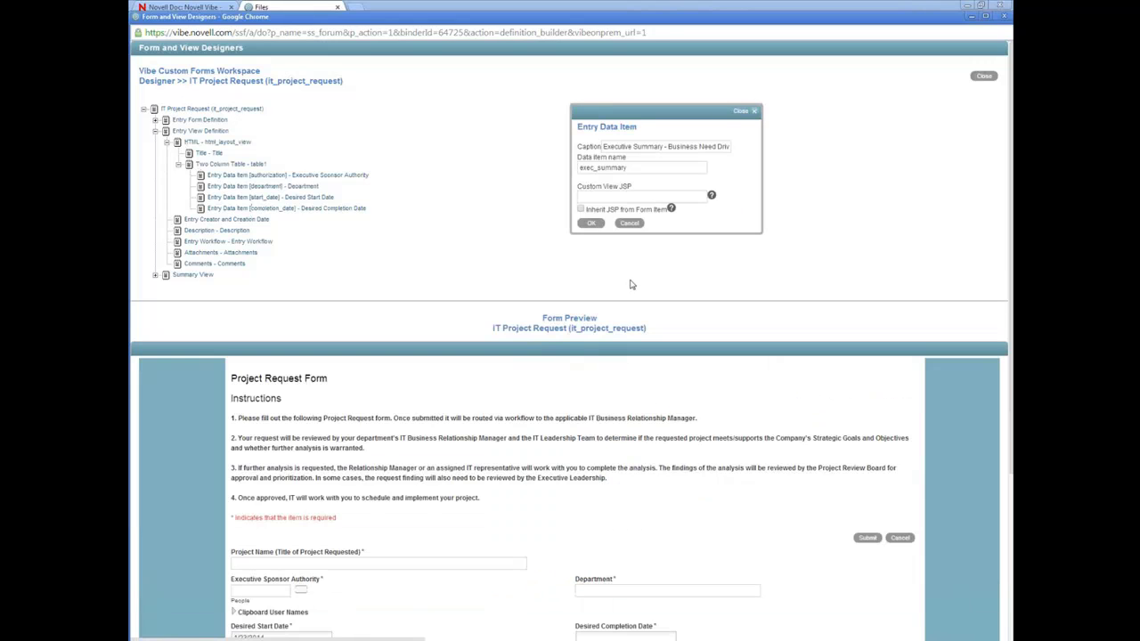
click(592, 224)
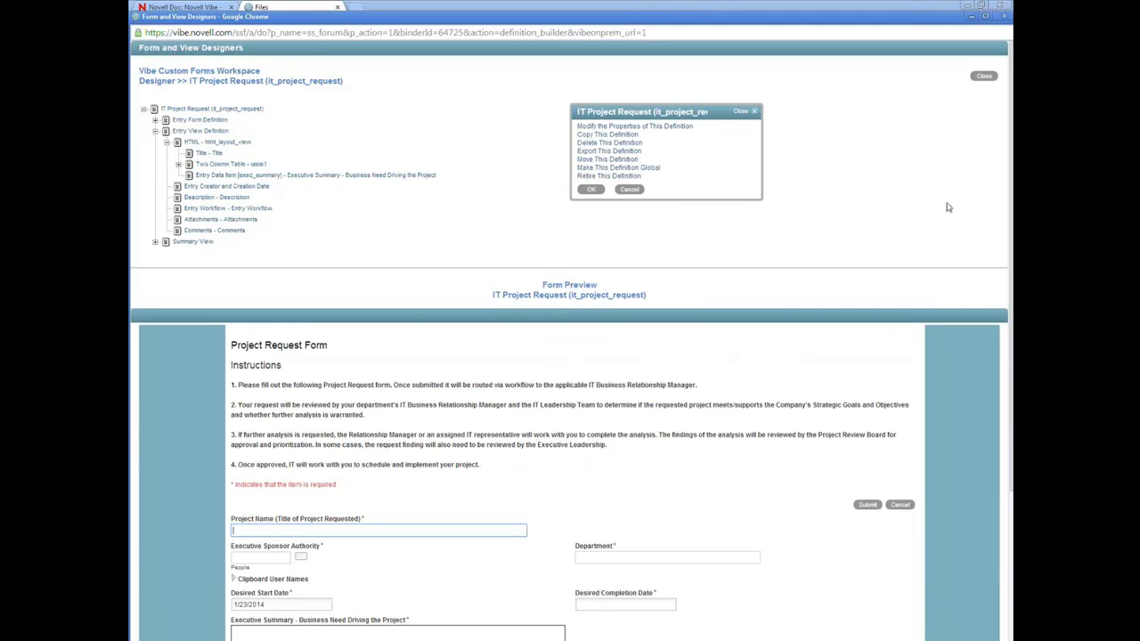
Step: Reload the test project entry to check the executive summary in its view, and close the entry
drag(373, 19, 1131, 67)
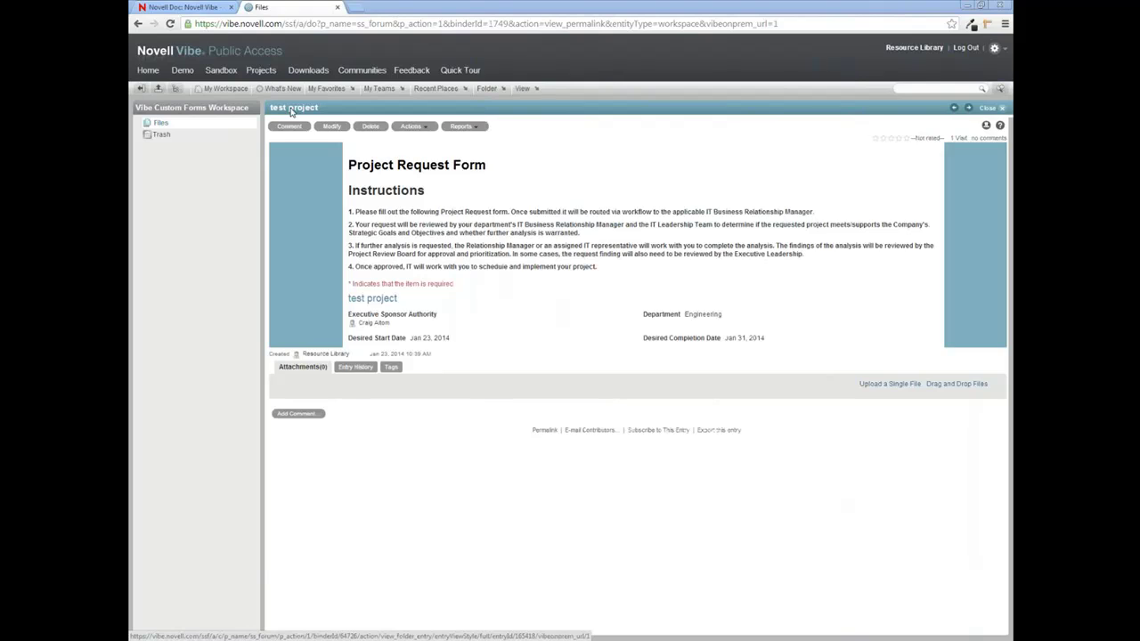
key(F5)
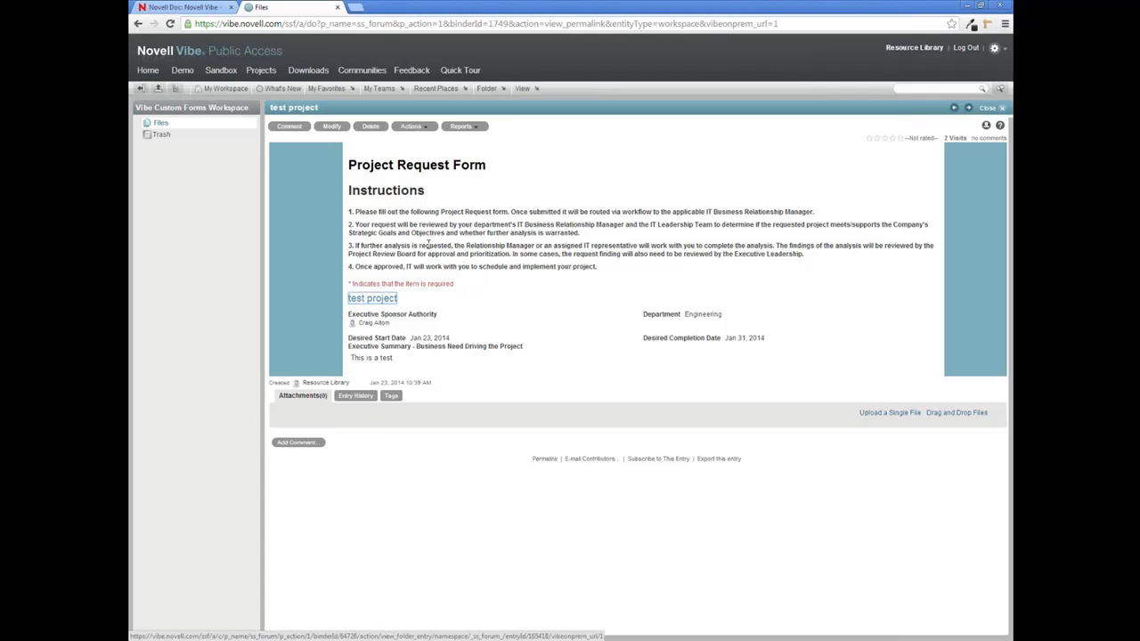
click(994, 113)
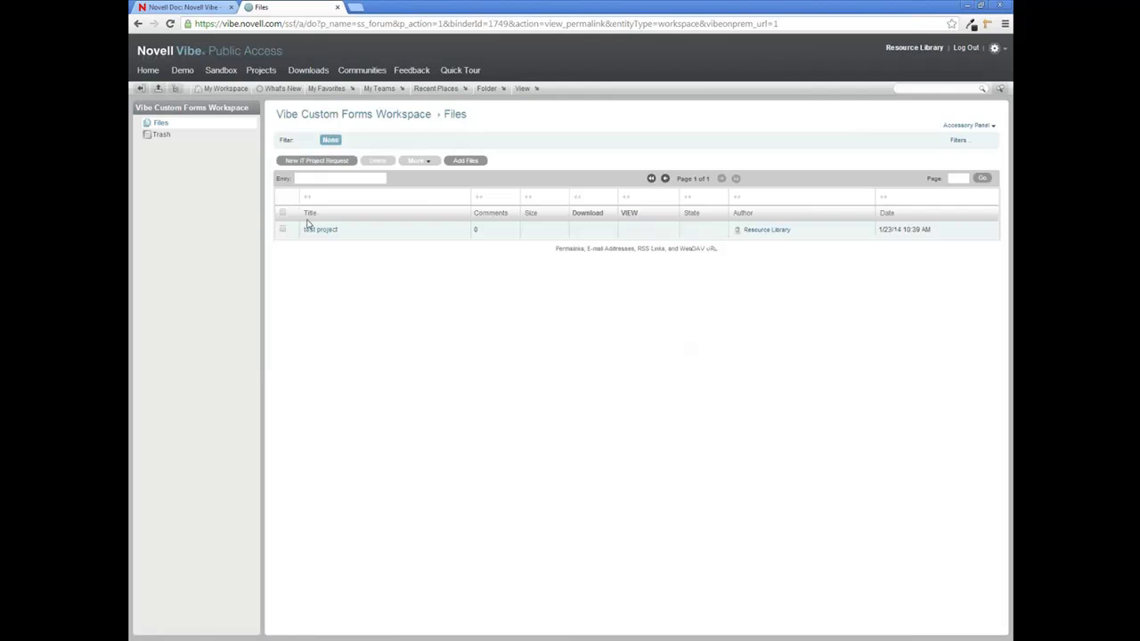
Step: Show the Files folder's permalinks and copy the link address for creating a new IT Project Request
click(560, 248)
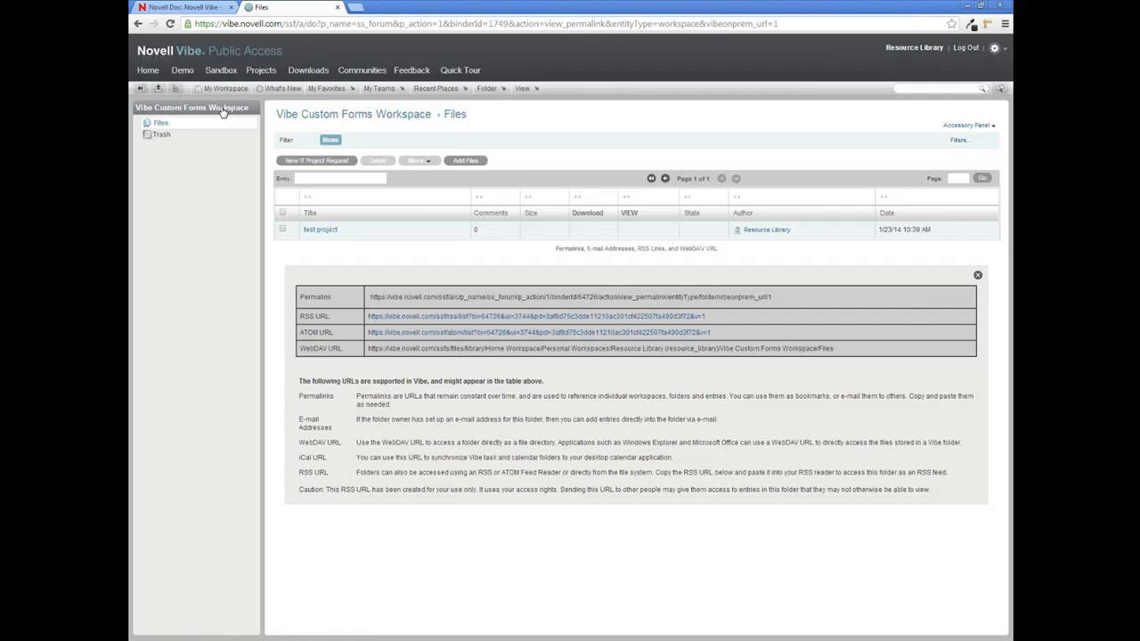
right_click(309, 163)
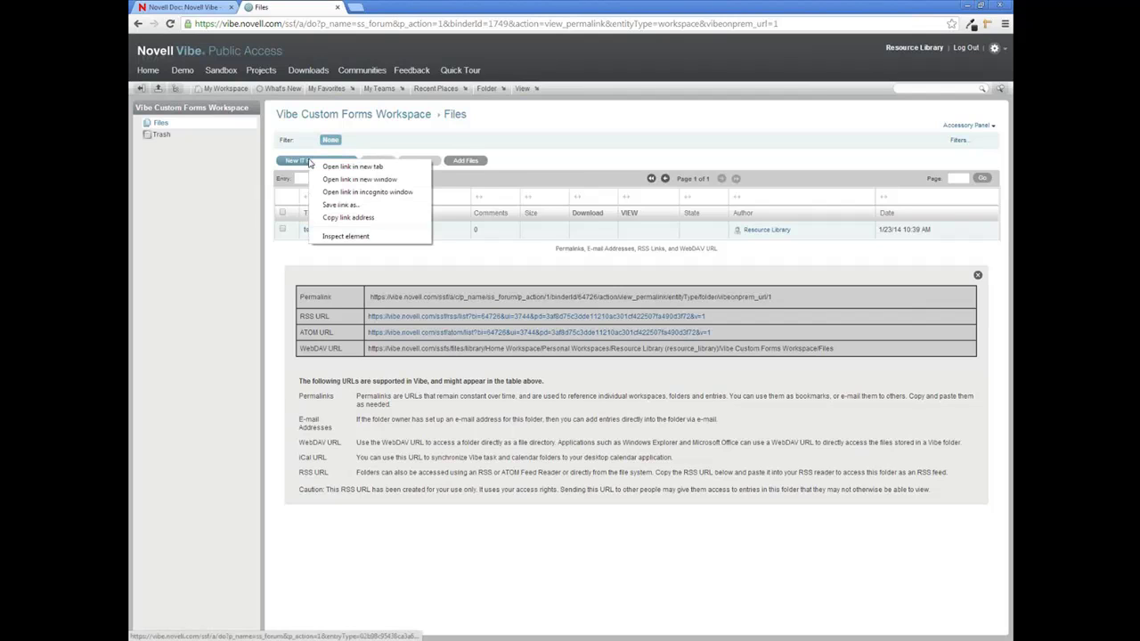
click(345, 217)
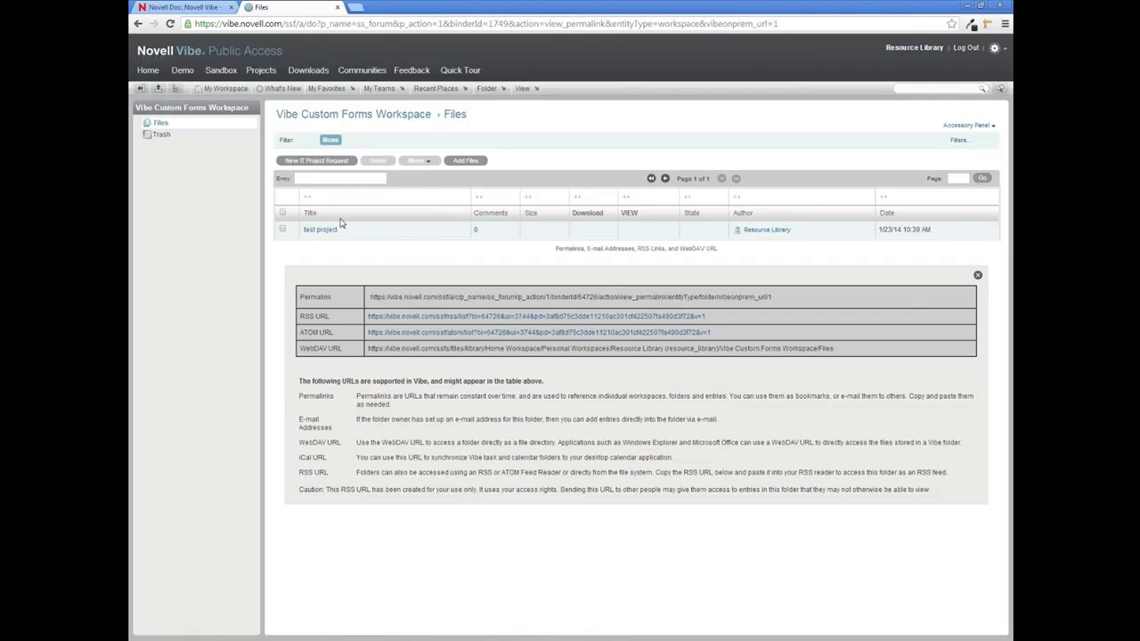
Step: Edit the Vibe Custom Forms Workspace and add an HTML element reading "Fill out a new IT Request Form by clicking here: New IT Project Request"
click(177, 109)
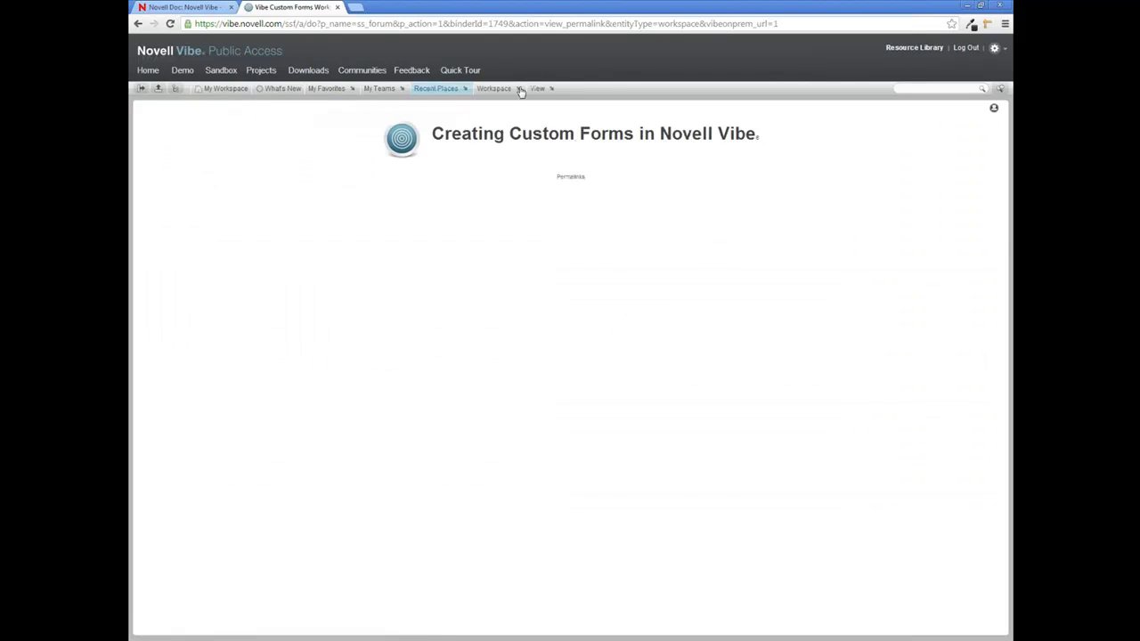
click(496, 89)
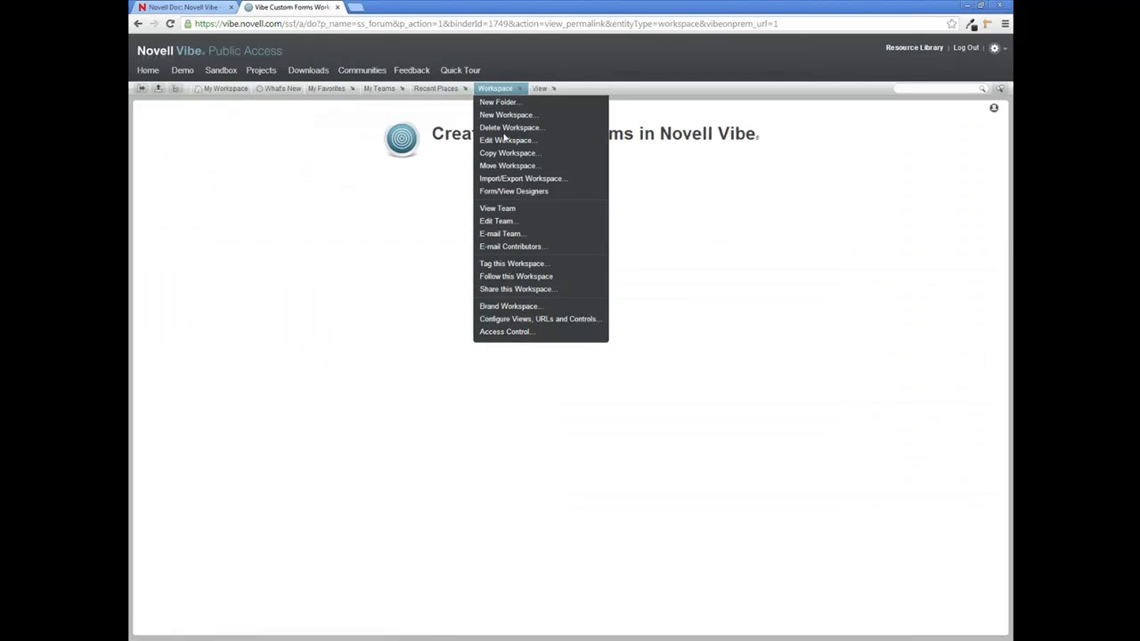
click(508, 139)
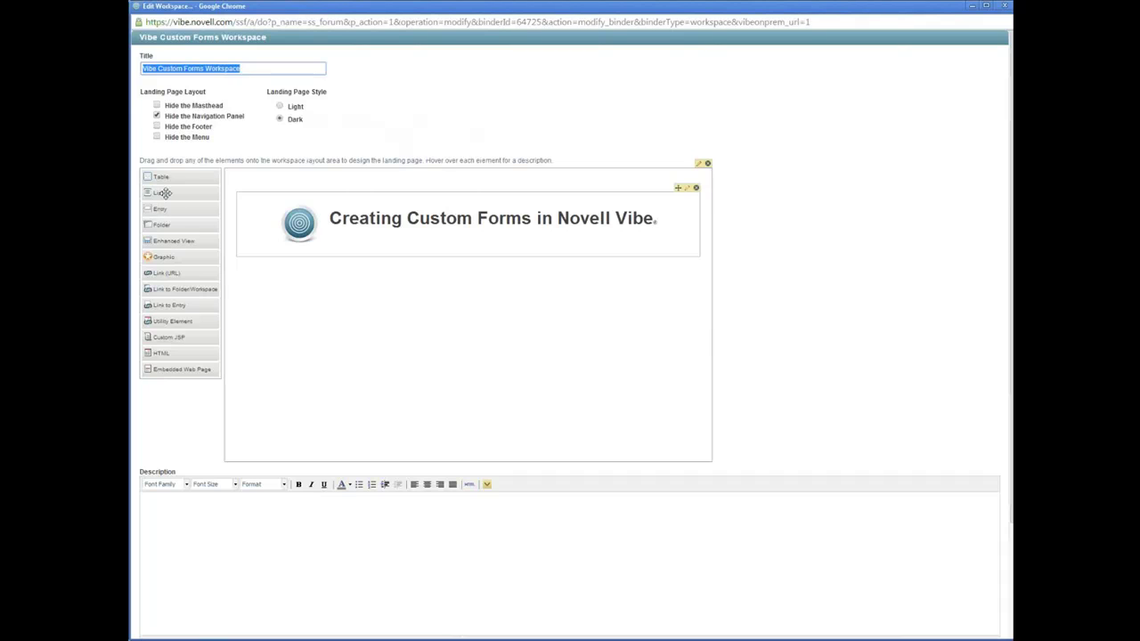
drag(167, 351, 344, 317)
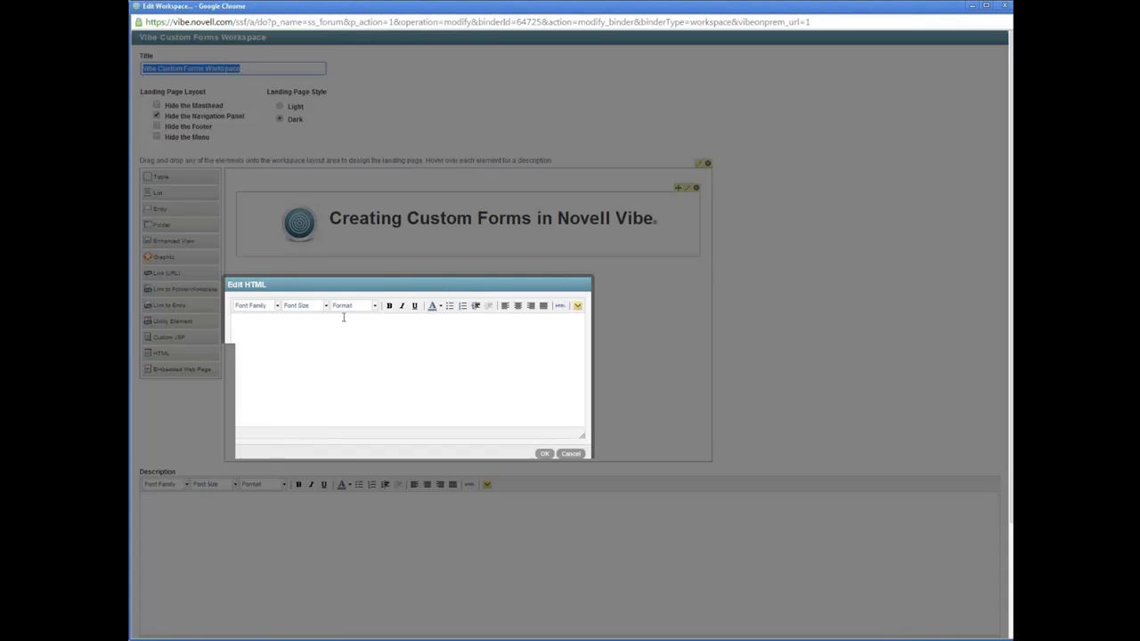
text(Fi)
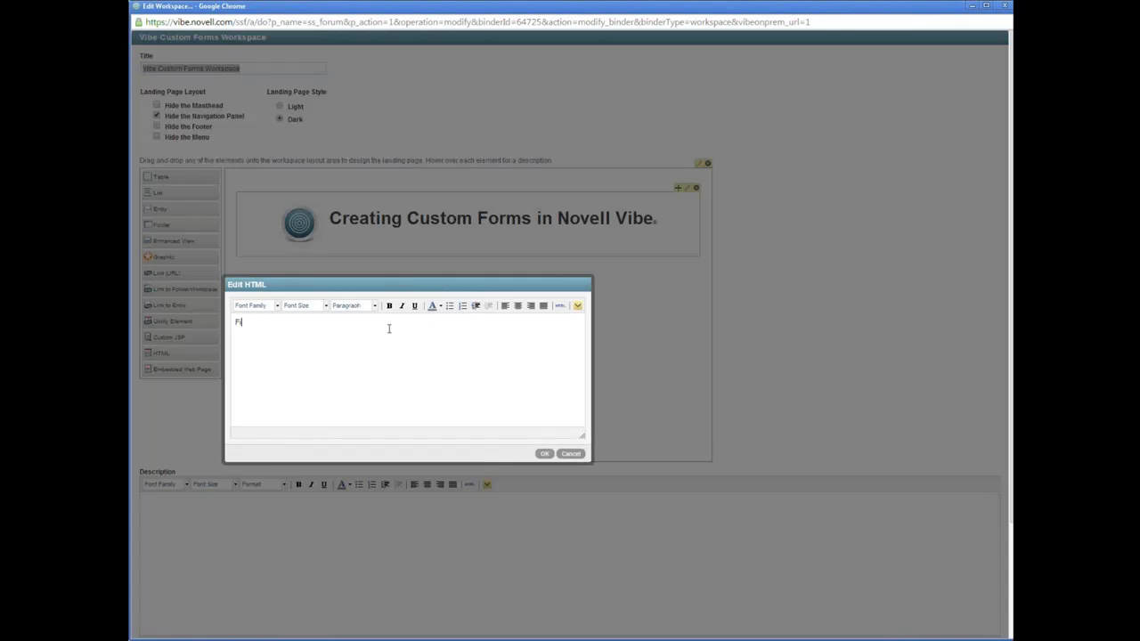
text(ll out a new IT Request Form by clicking here: New IT Project Request)
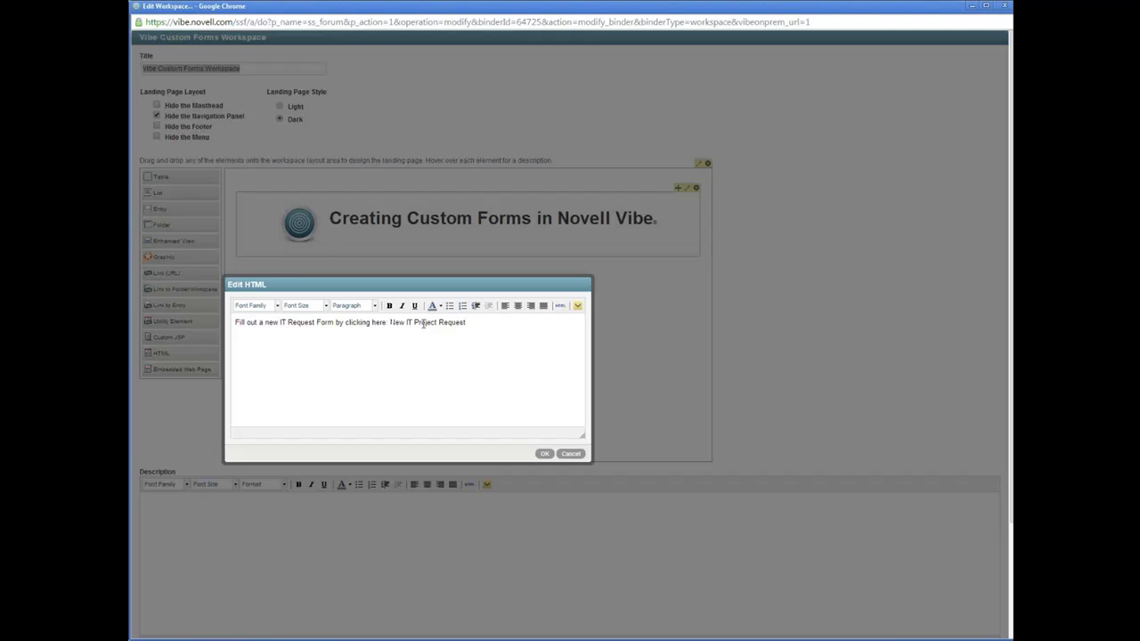
Step: Link the words "New IT Project Request" to the copied form URL, opening in the same window, with the title "New Project"
drag(391, 322, 466, 323)
click(577, 306)
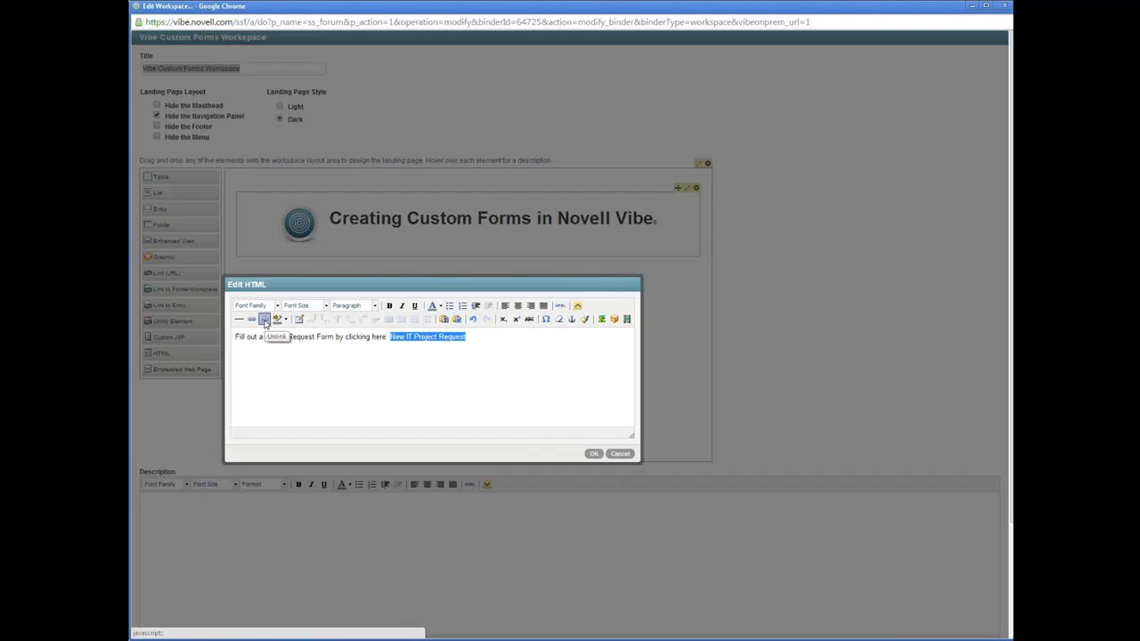
click(252, 320)
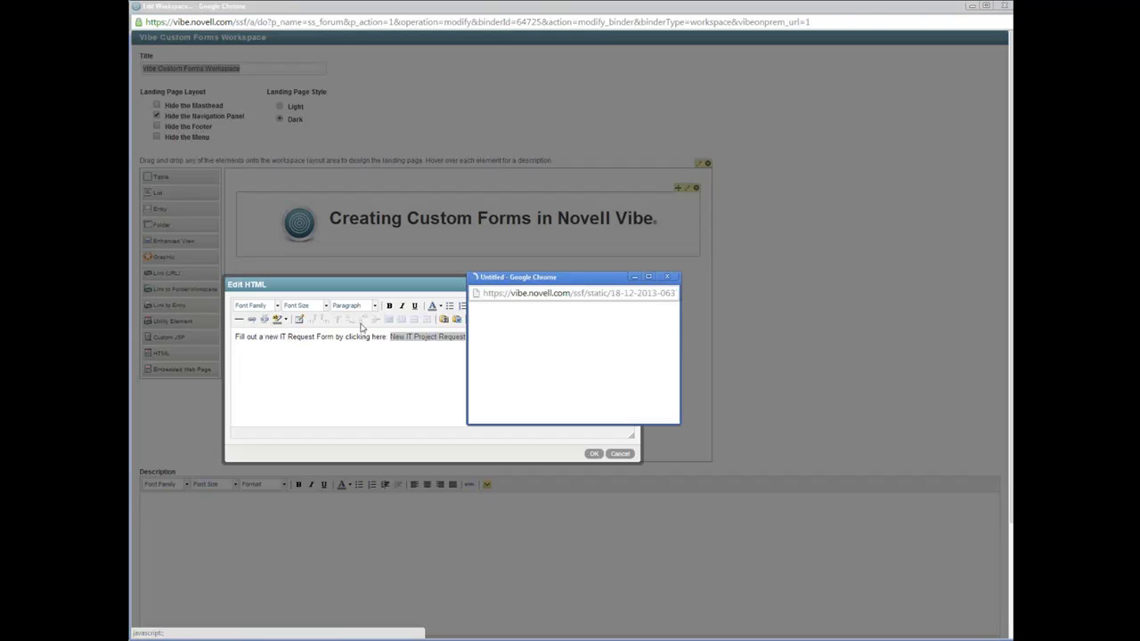
key(ctrl+v)
click(532, 351)
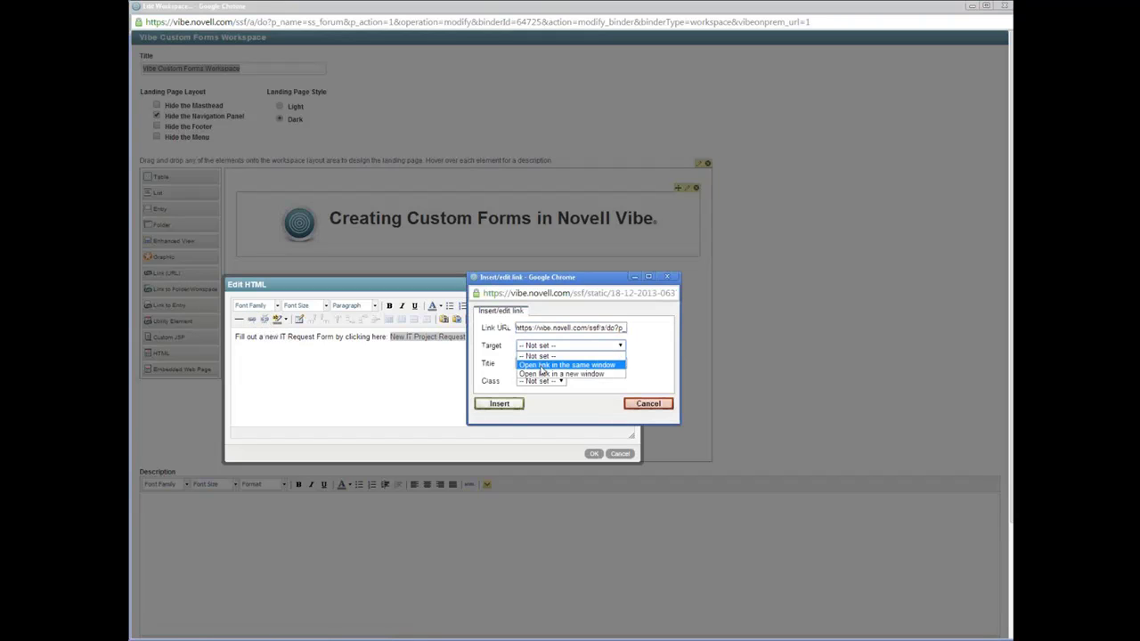
click(541, 367)
click(527, 364)
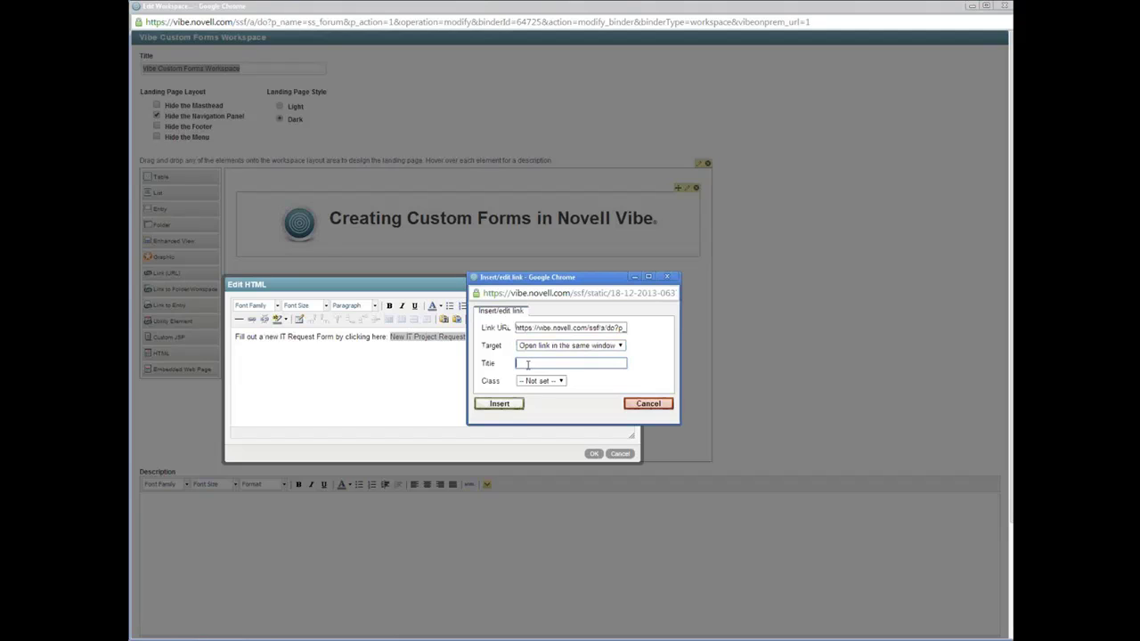
text(New Project)
click(518, 407)
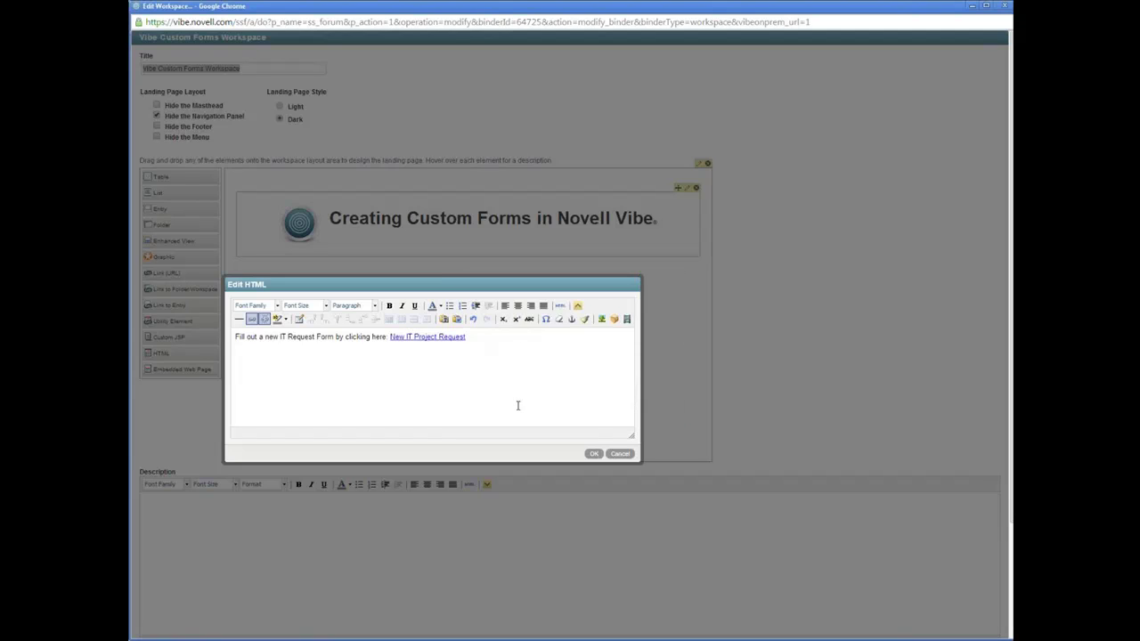
Step: Color the "New IT Project Request" link text with the named color SlateBlue and apply the HTML element
drag(390, 337, 467, 336)
click(440, 309)
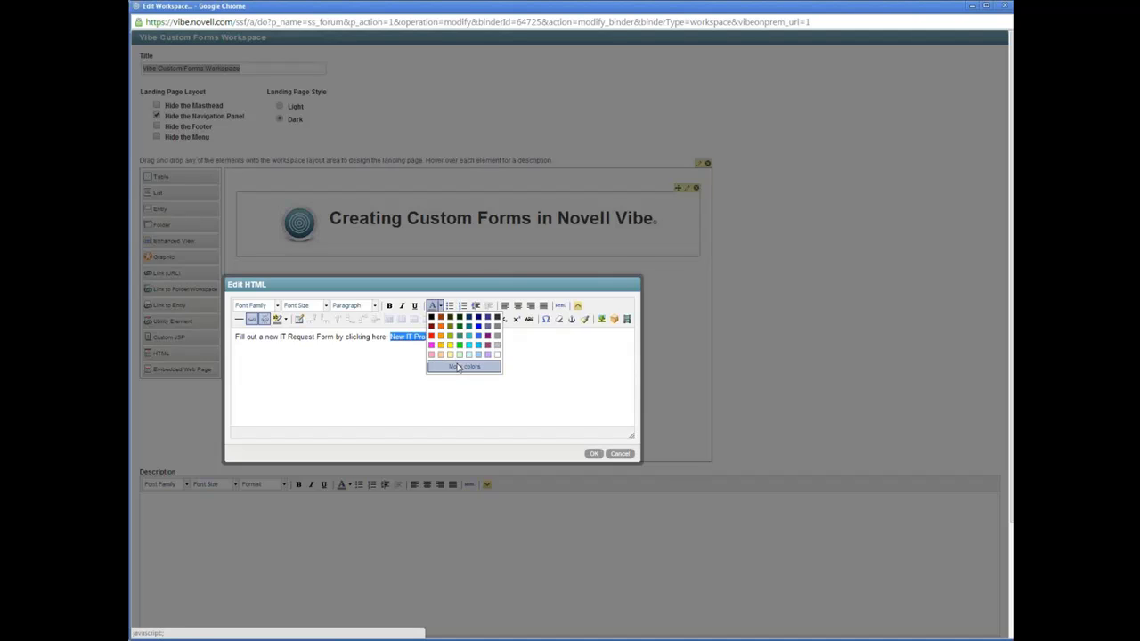
click(456, 366)
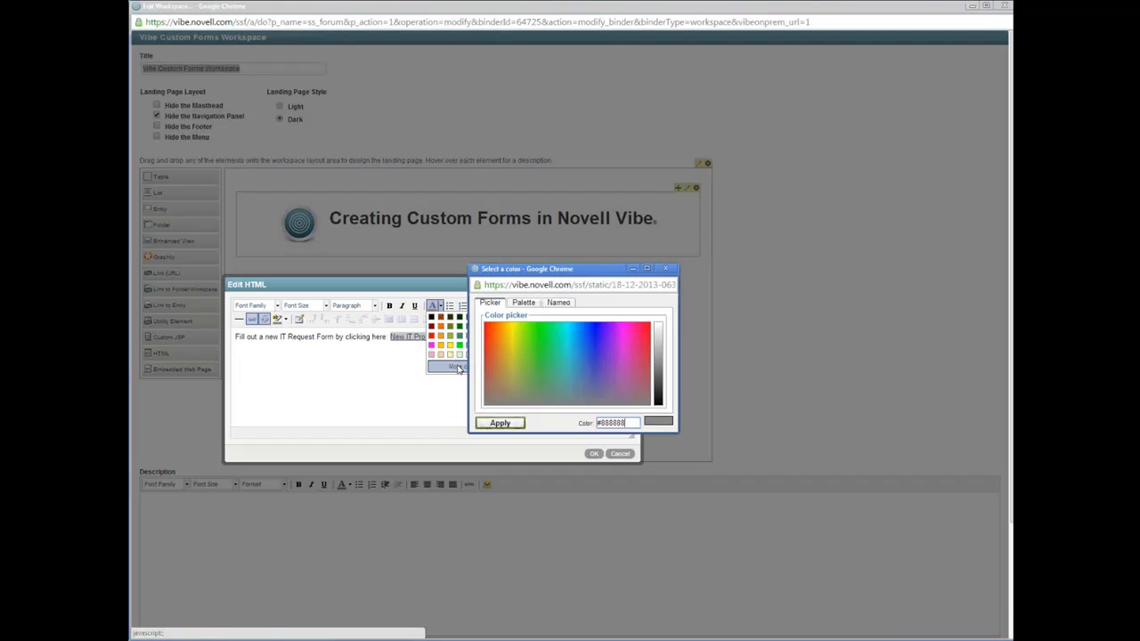
click(559, 302)
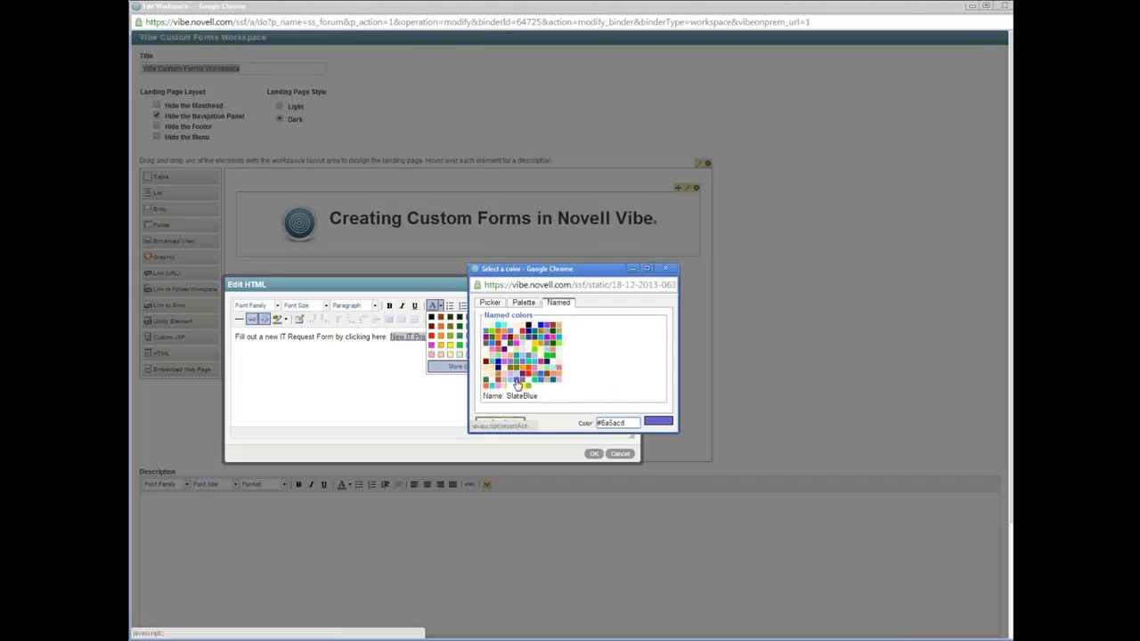
click(518, 381)
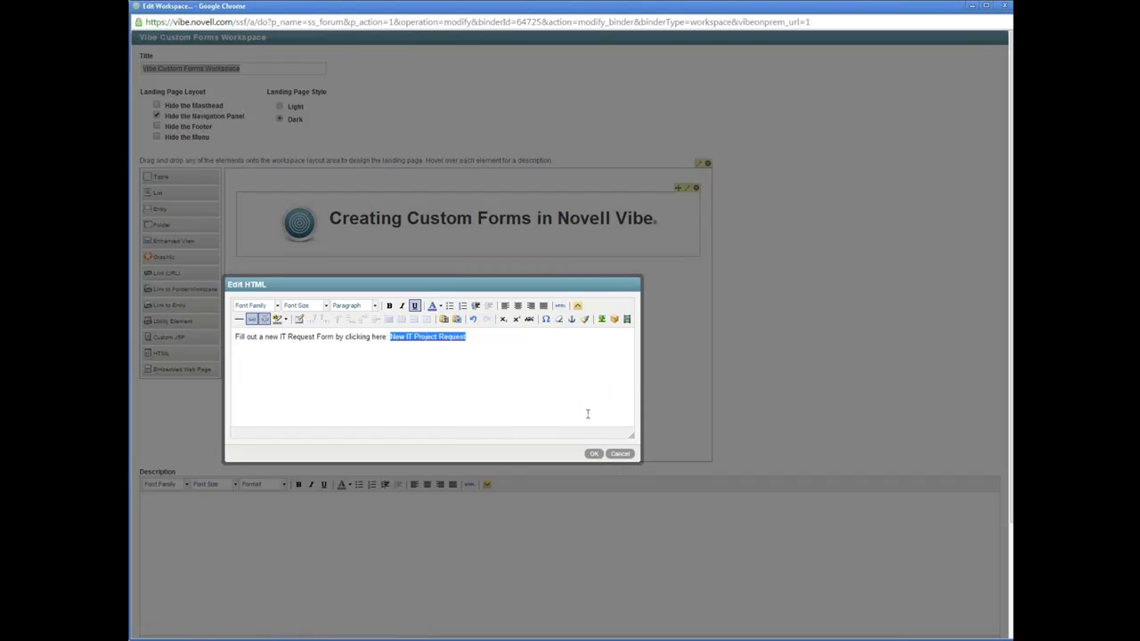
click(588, 414)
click(595, 454)
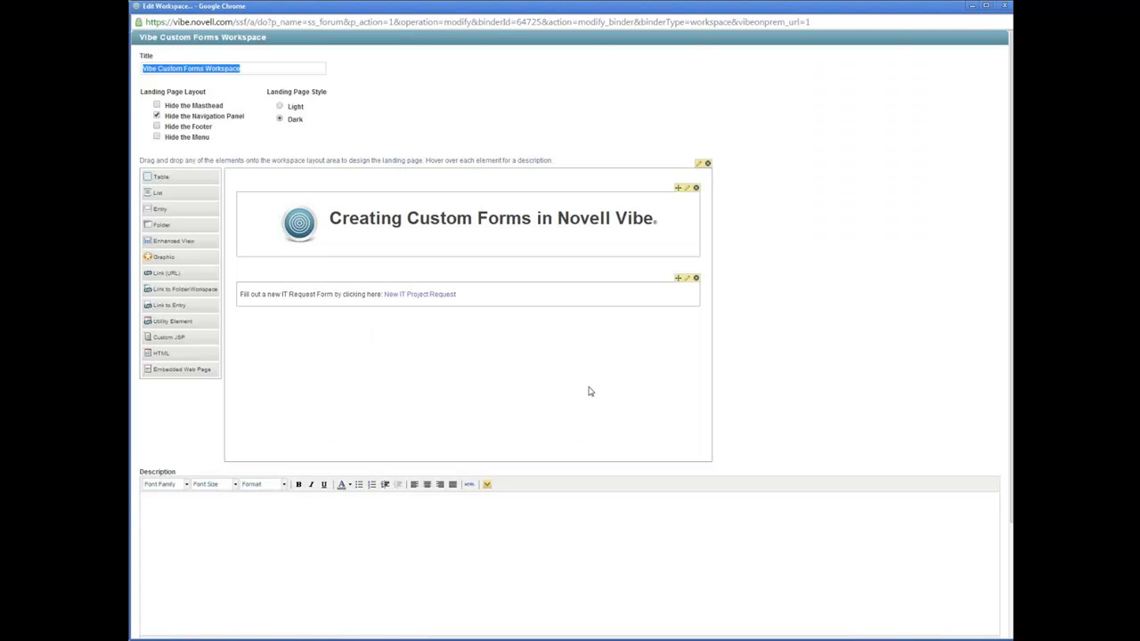
Step: Save the workspace changes, test the New IT Project Request link on the landing page, and cancel the form
scroll(937, 634, down, 3)
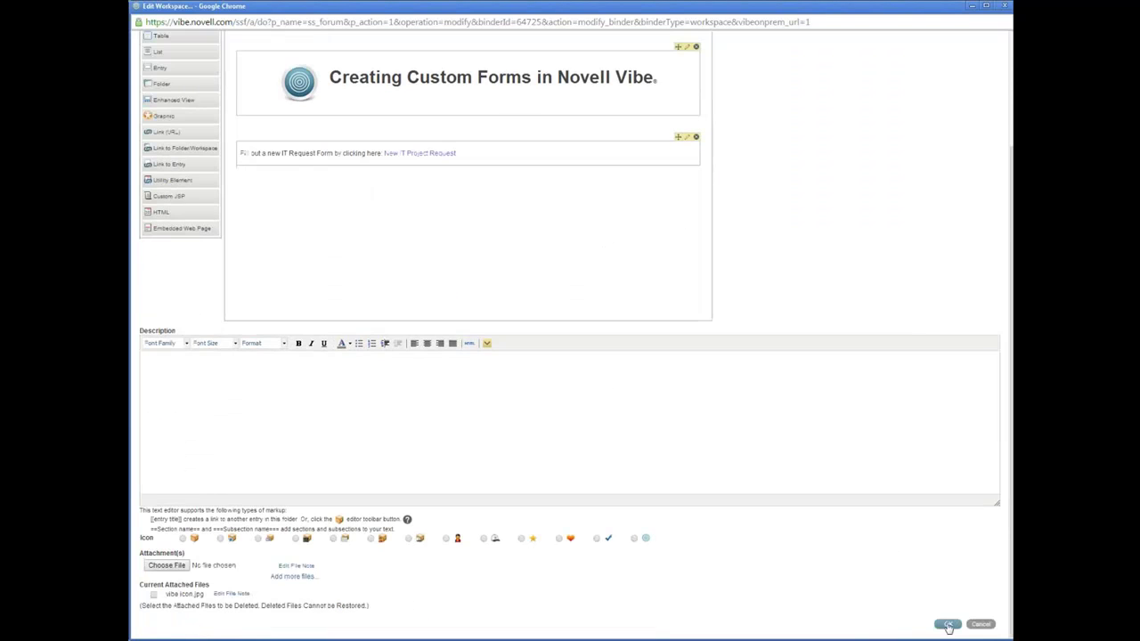
click(948, 624)
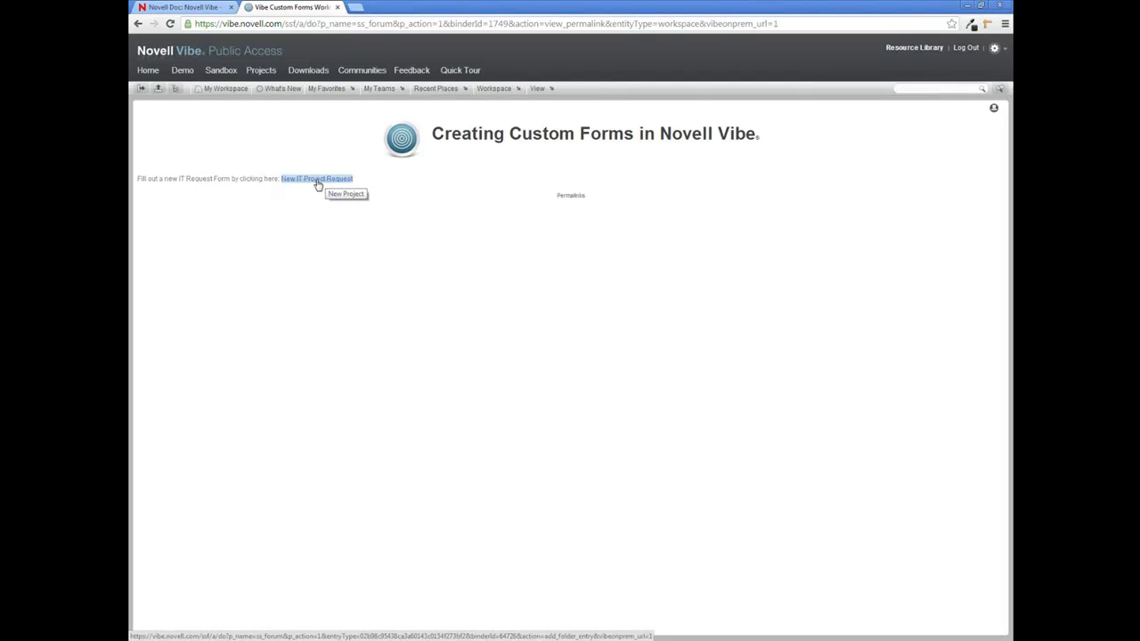
click(315, 181)
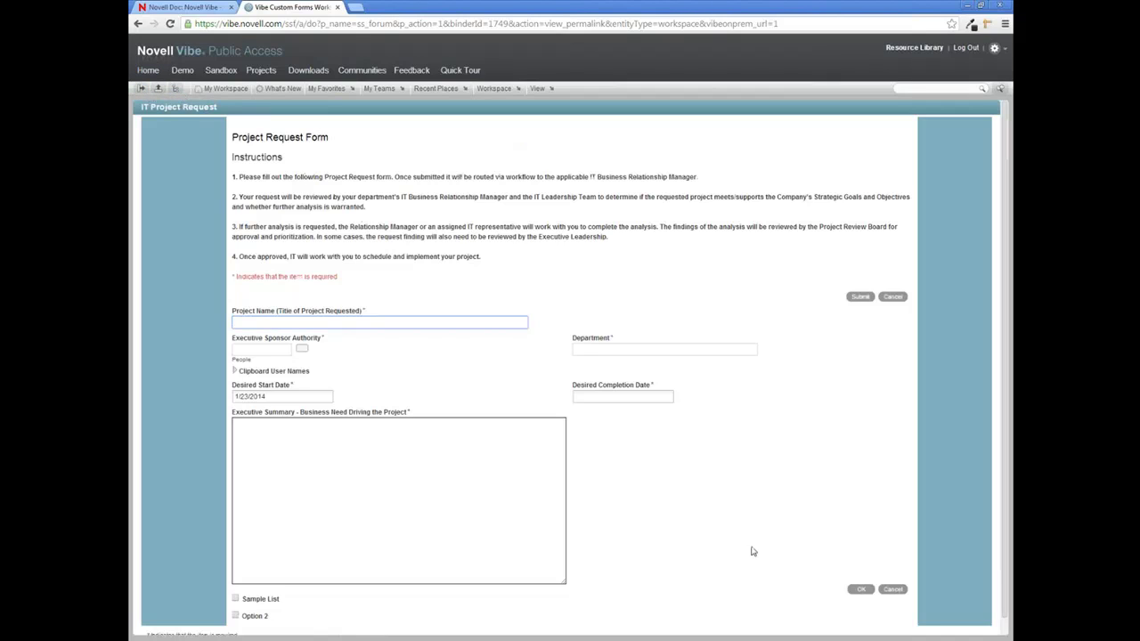
click(893, 589)
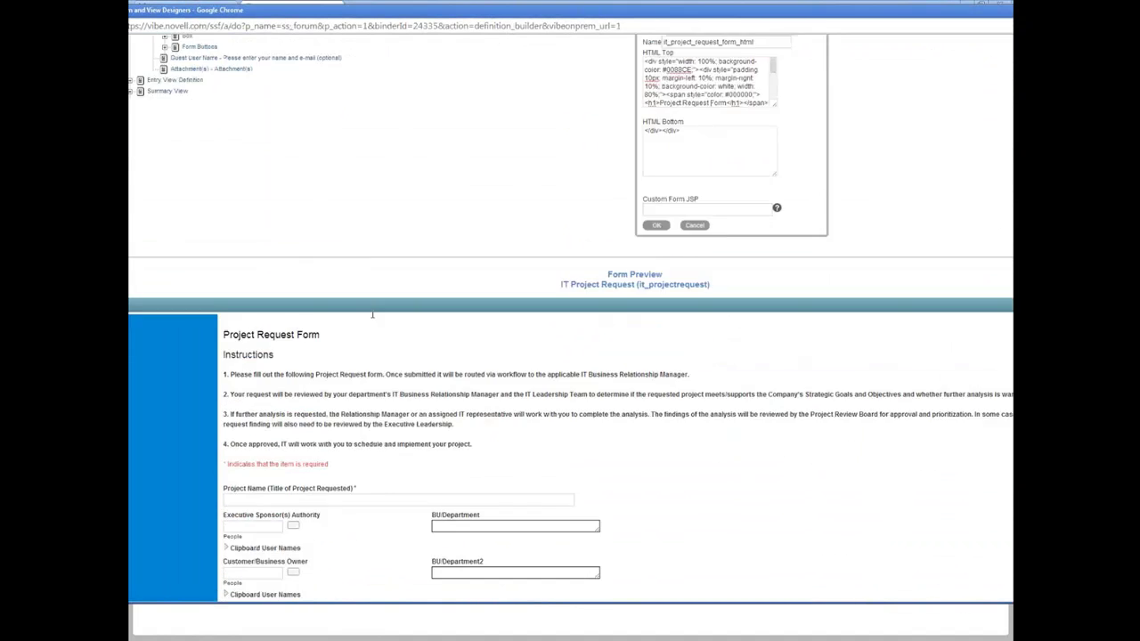
Step: In the webinar's IT Project Request designer, review the form preview and add a fieldset with legend "Project Information" inside the HTML element
scroll(372, 314, down, 3)
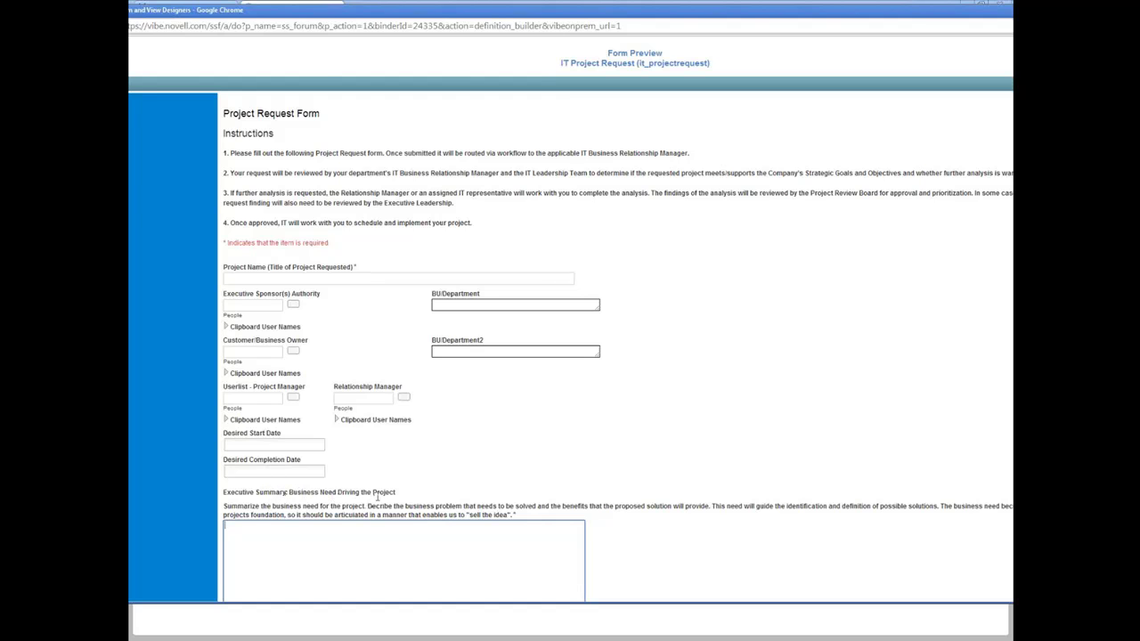
scroll(493, 226, up, 4)
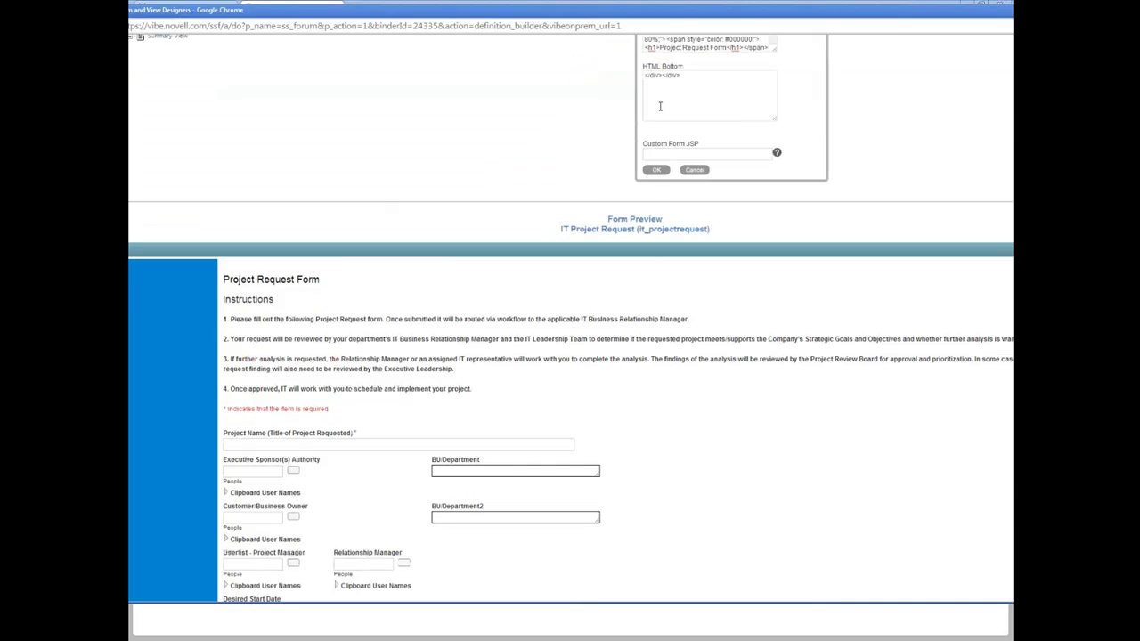
scroll(327, 517, down, 4)
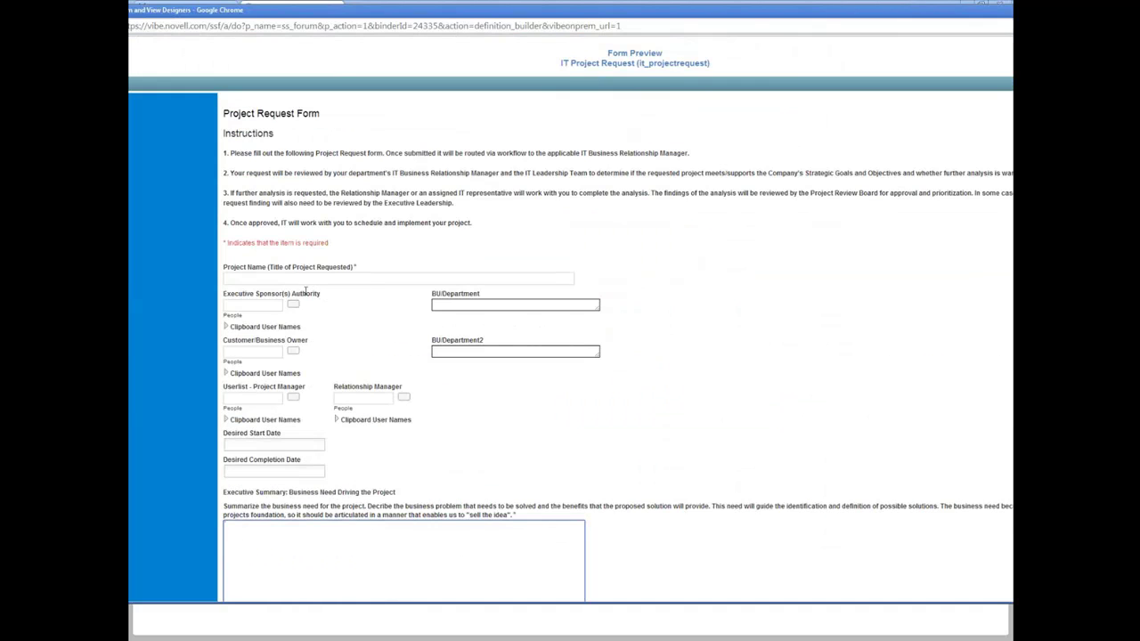
scroll(440, 256, up, 4)
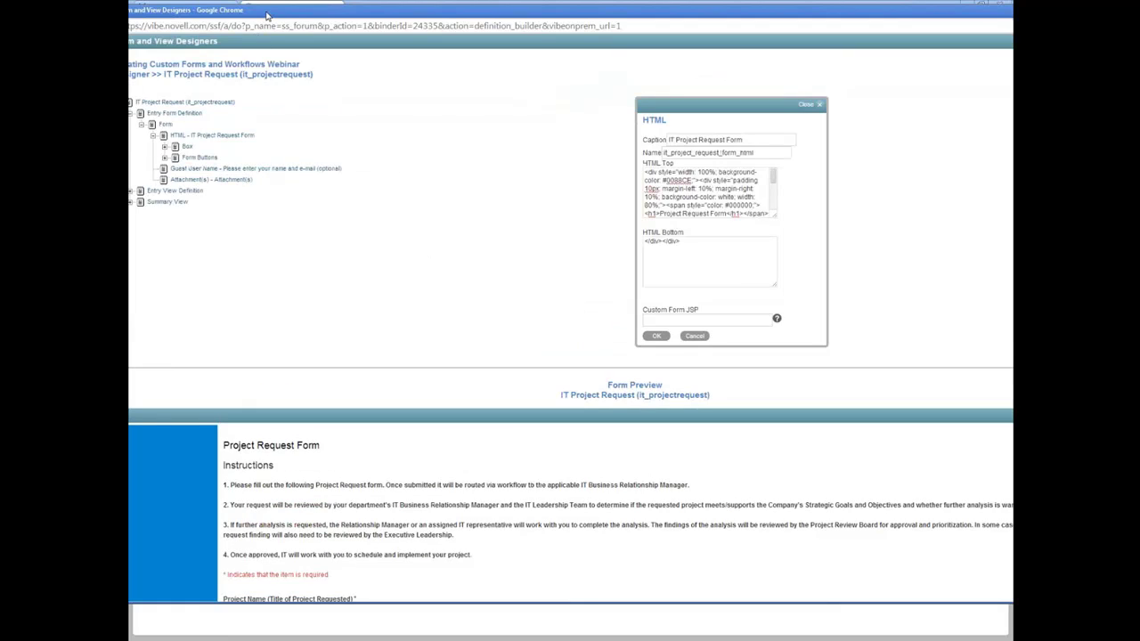
drag(266, 15, 295, 13)
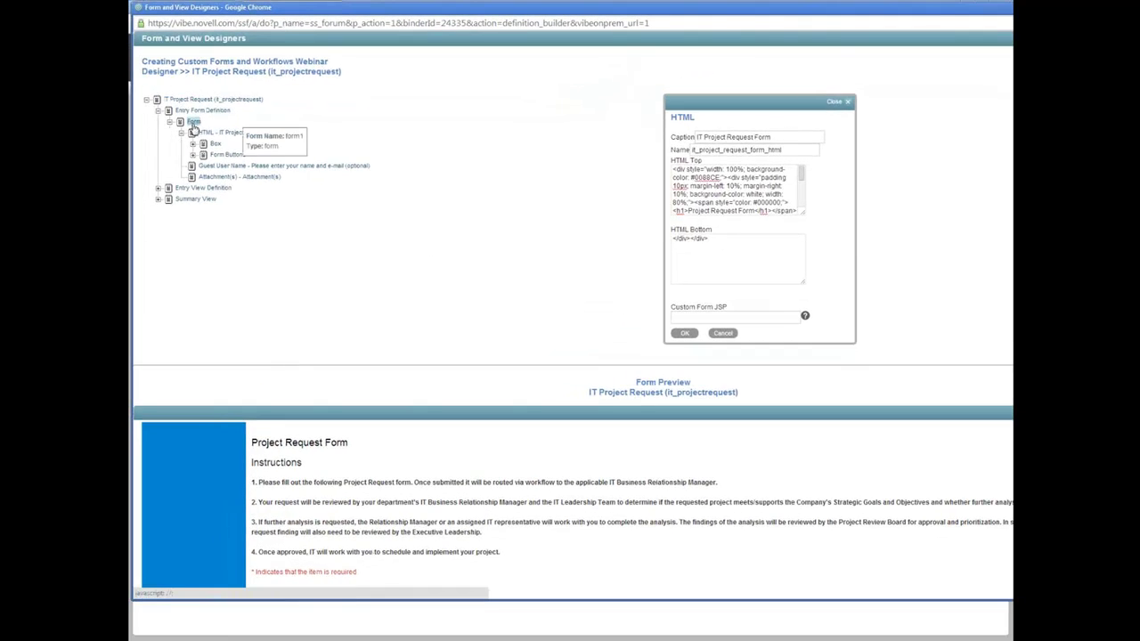
click(723, 334)
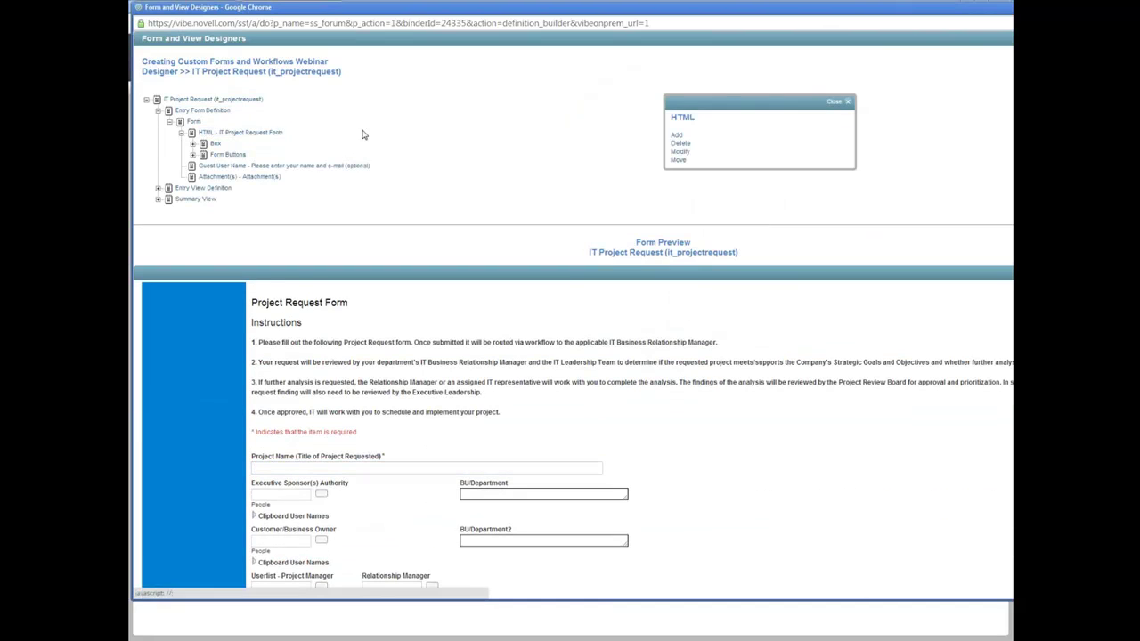
click(678, 135)
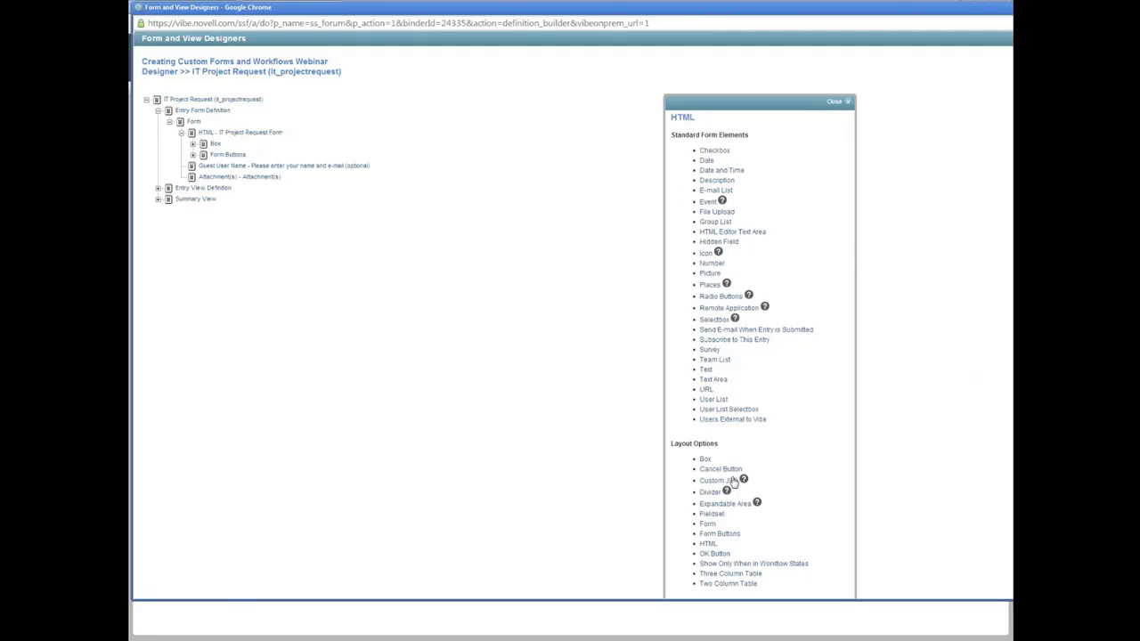
click(717, 515)
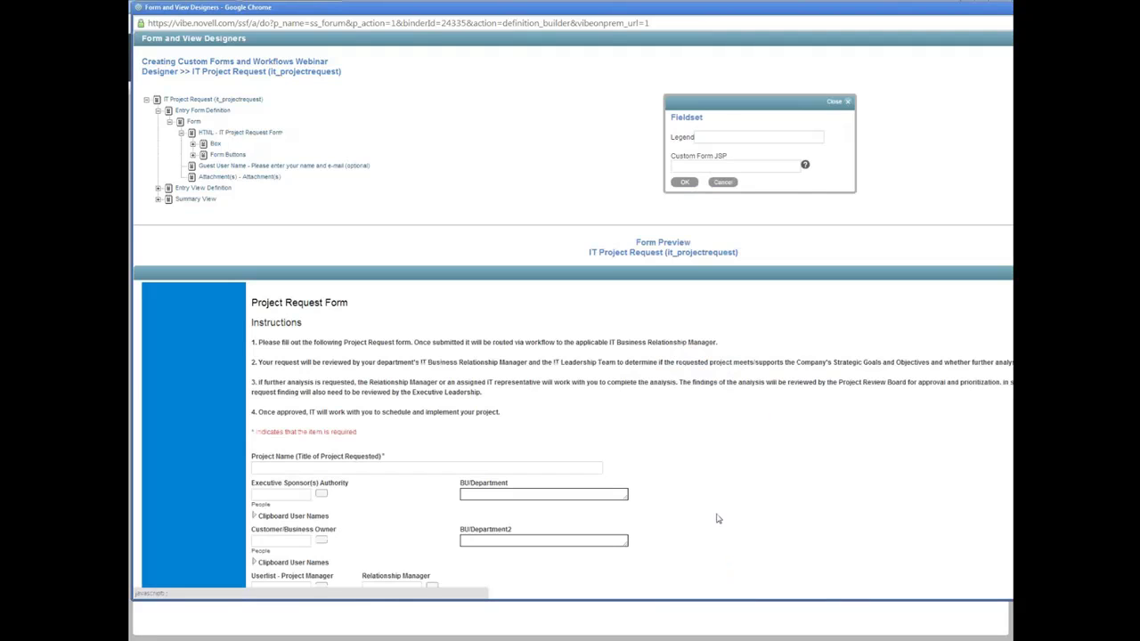
click(721, 137)
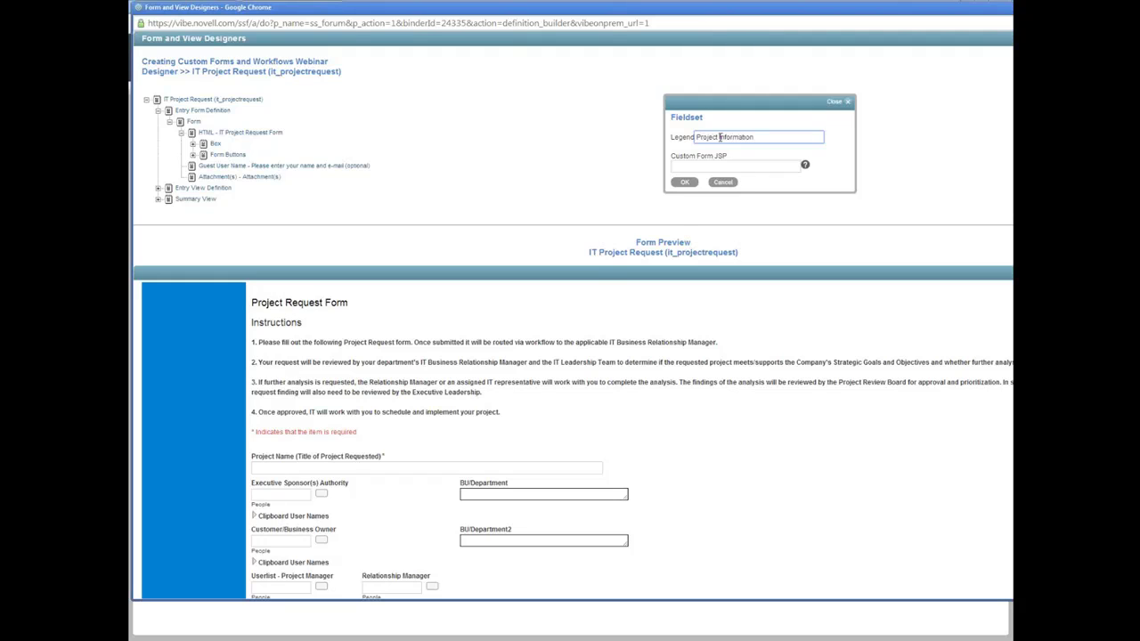
click(692, 182)
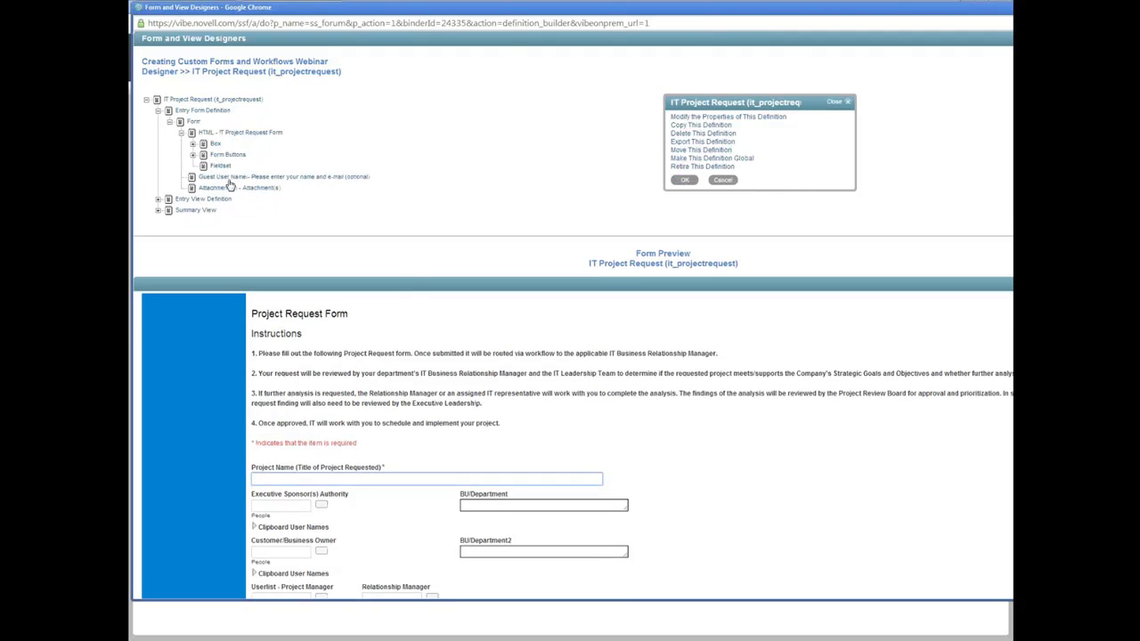
Step: Try to move the new fieldset, choosing the HTML - IT Project Request Form element as its new location
click(224, 168)
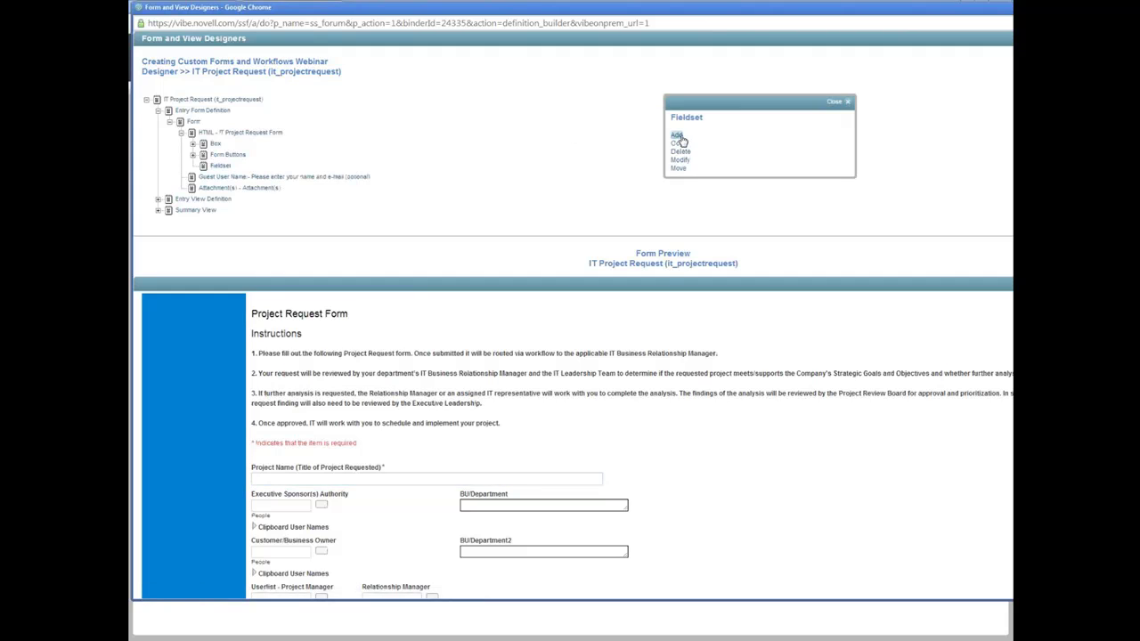
click(678, 167)
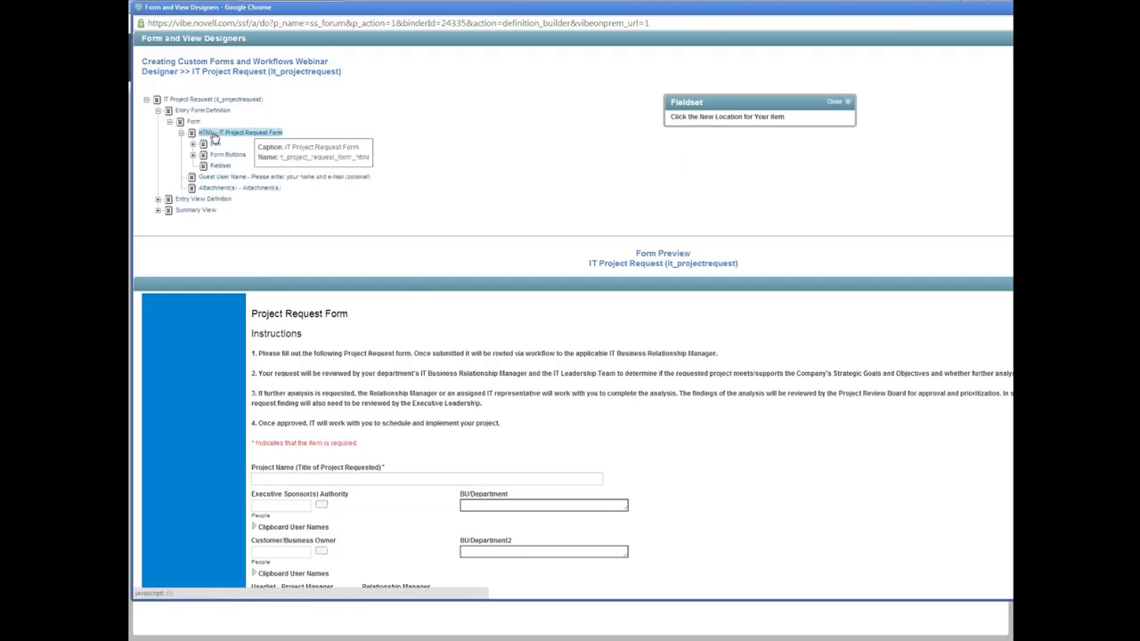
click(214, 136)
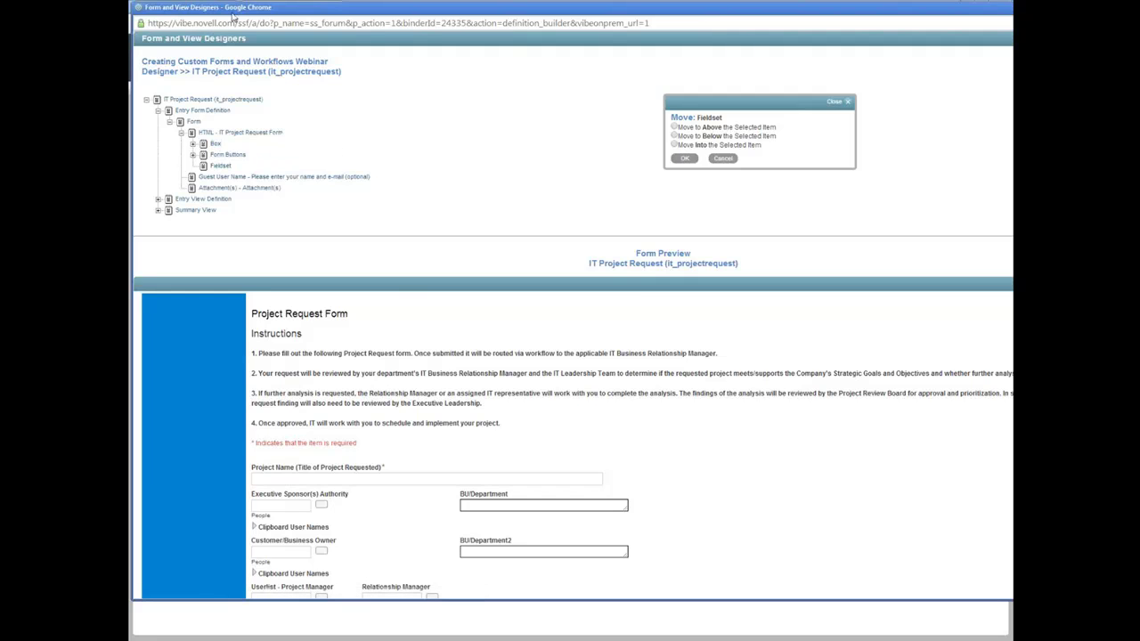
Step: Put the webinar's designer window away and bring the Vibe Custom Forms Workspace designer window into view
drag(234, 16, 1139, 17)
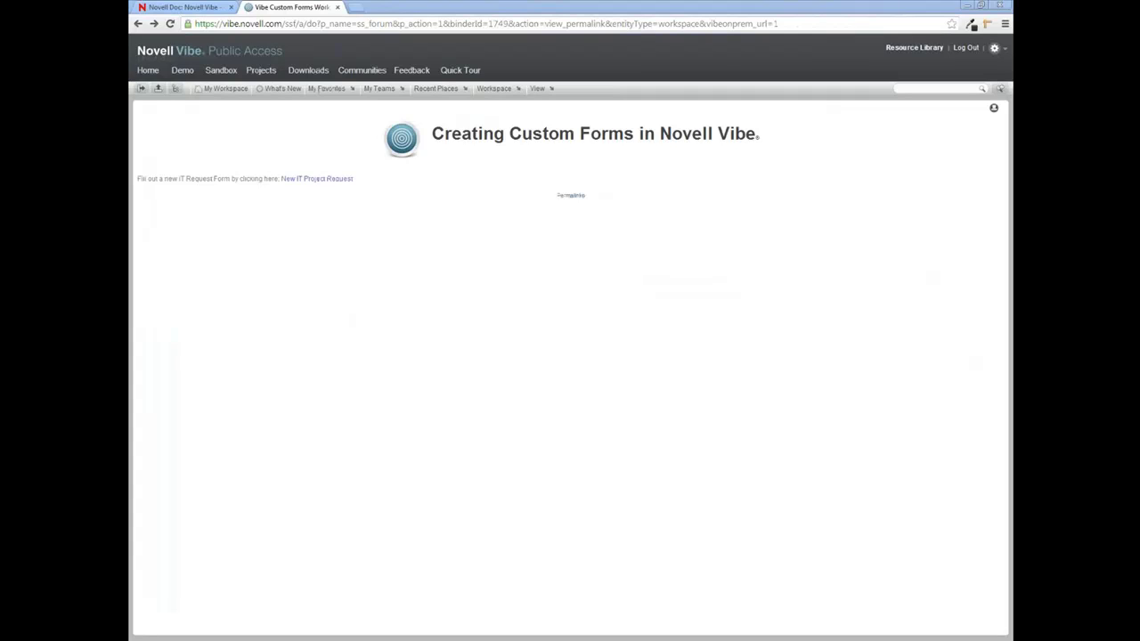
drag(1139, 18, 157, 24)
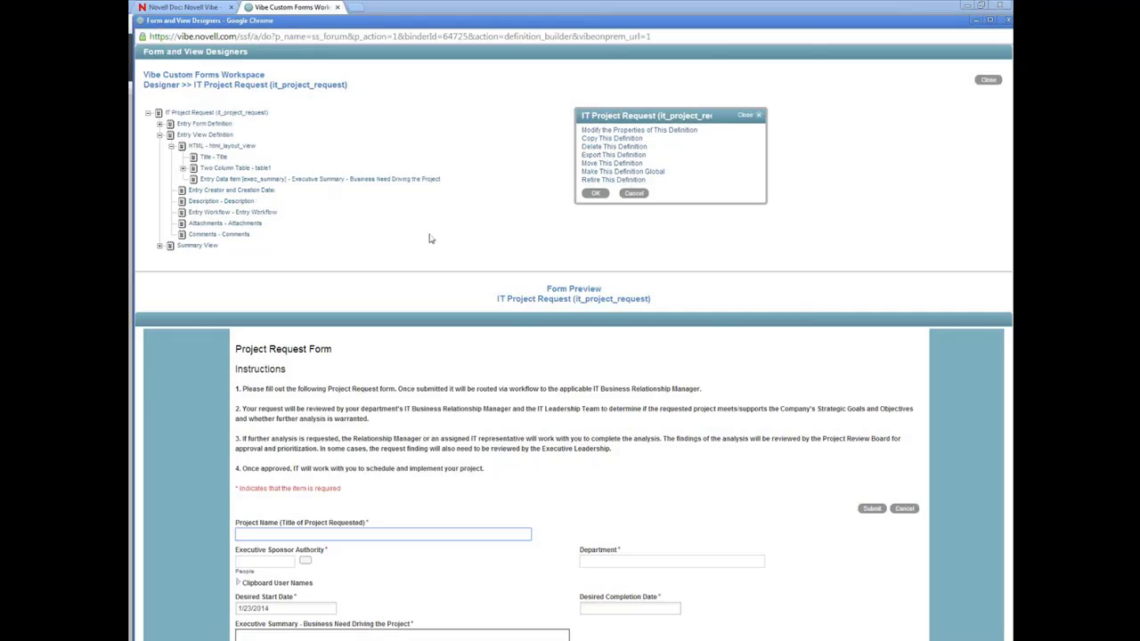
Step: Add a fieldset with legend "Project Information" inside the html_layout_view HTML element of the entry view
click(219, 146)
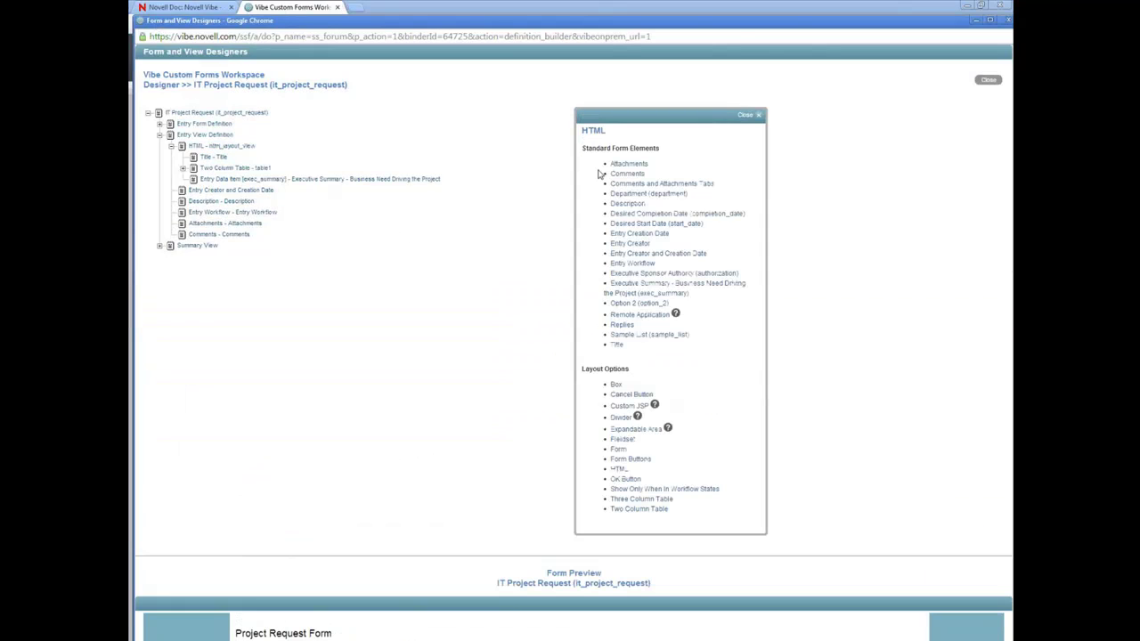
click(622, 440)
click(635, 150)
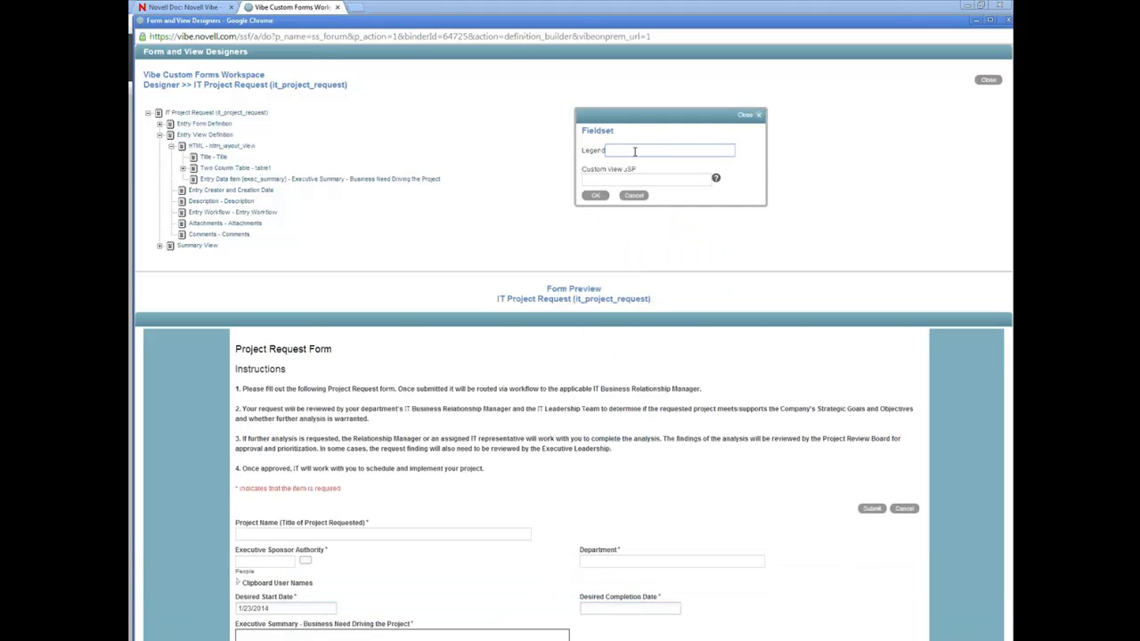
text(Cue)
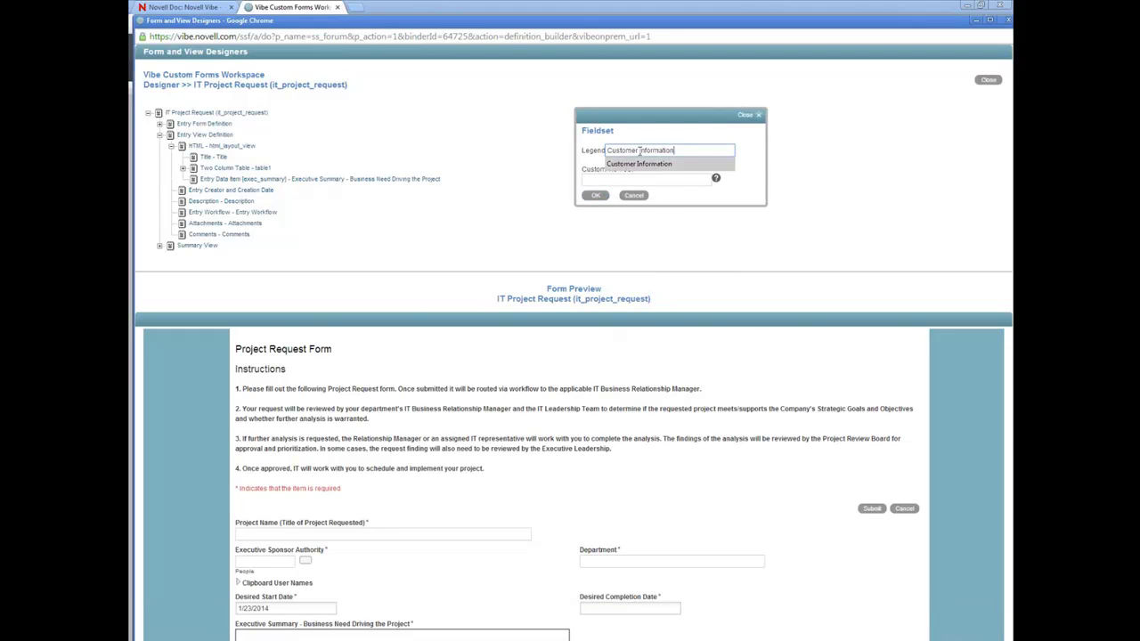
drag(641, 150, 538, 150)
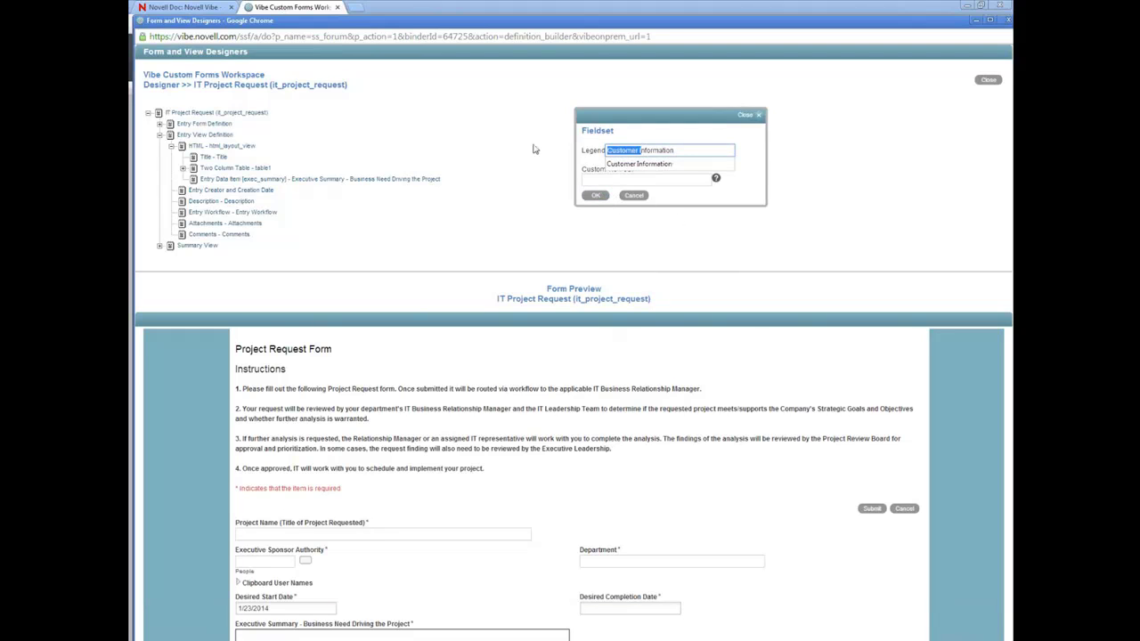
text(Proj)
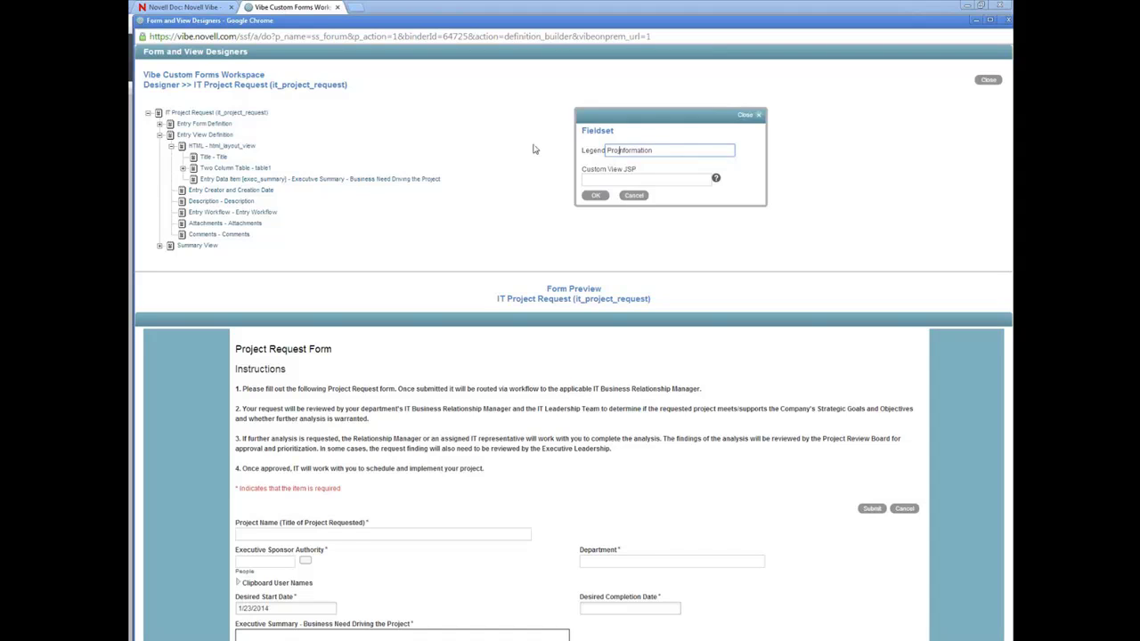
text(ect)
click(595, 195)
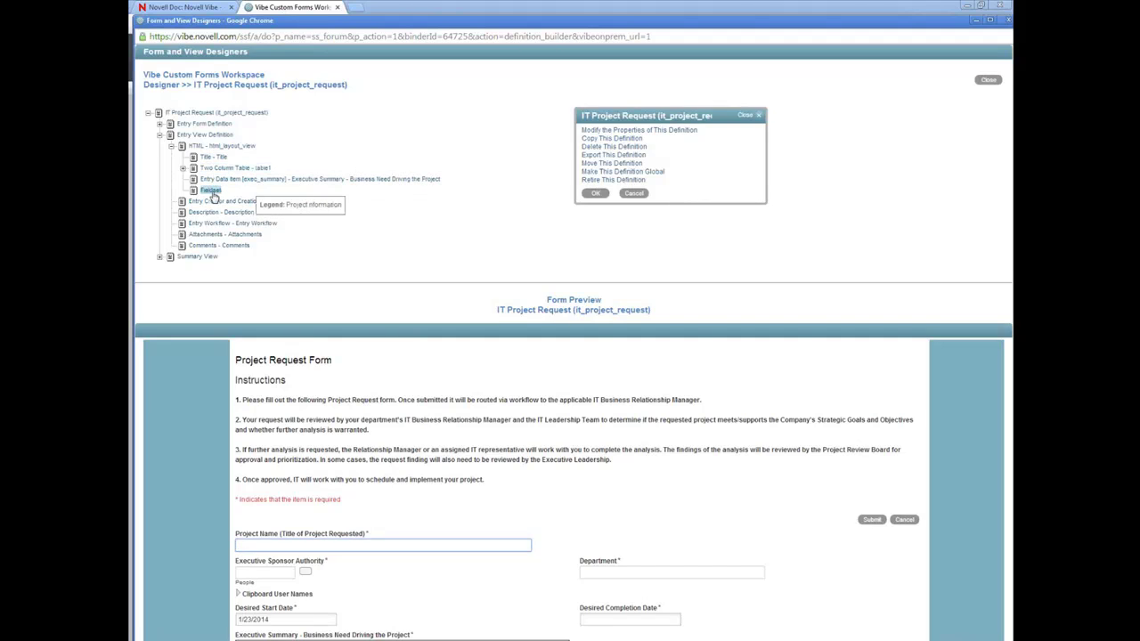
Step: Move the new fieldset above the Title element within the entry view's html_layout_view
click(214, 190)
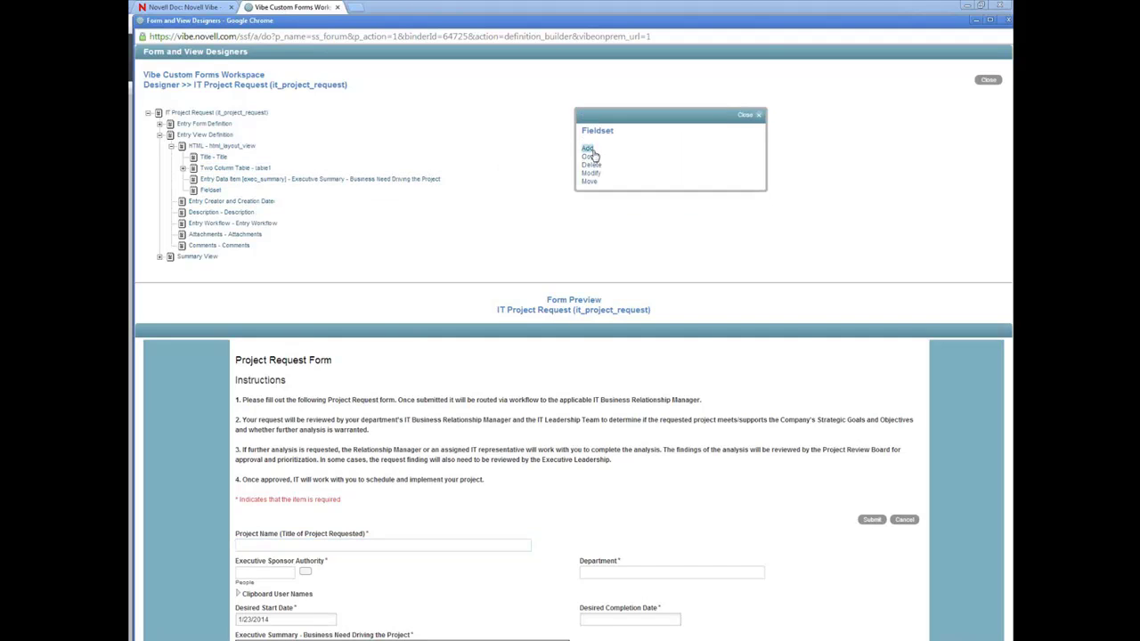
click(589, 181)
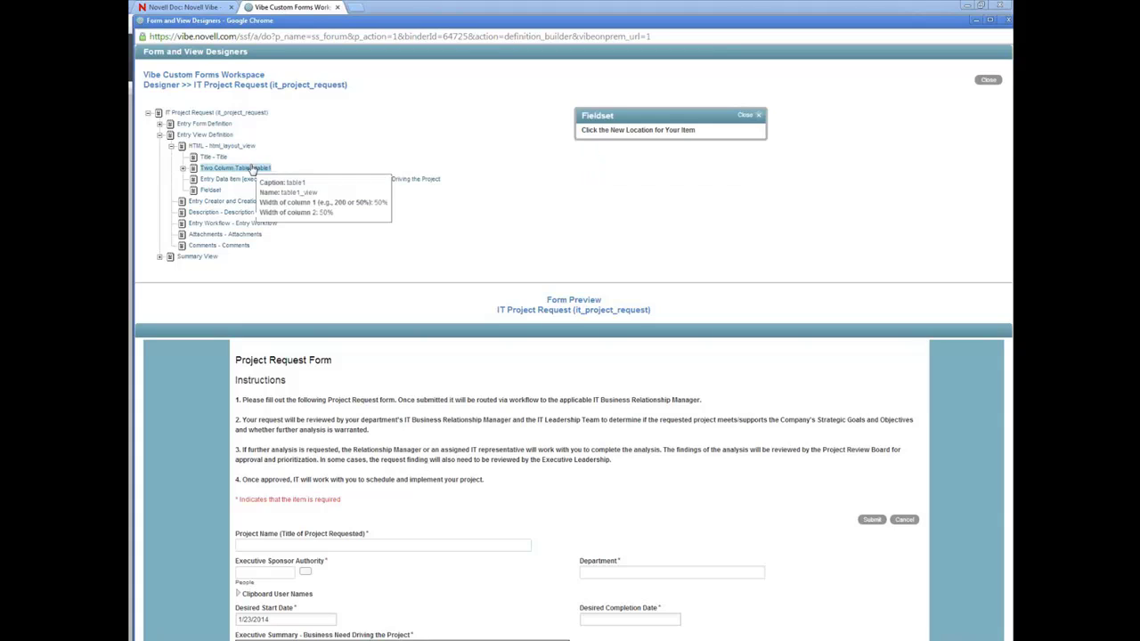
click(220, 164)
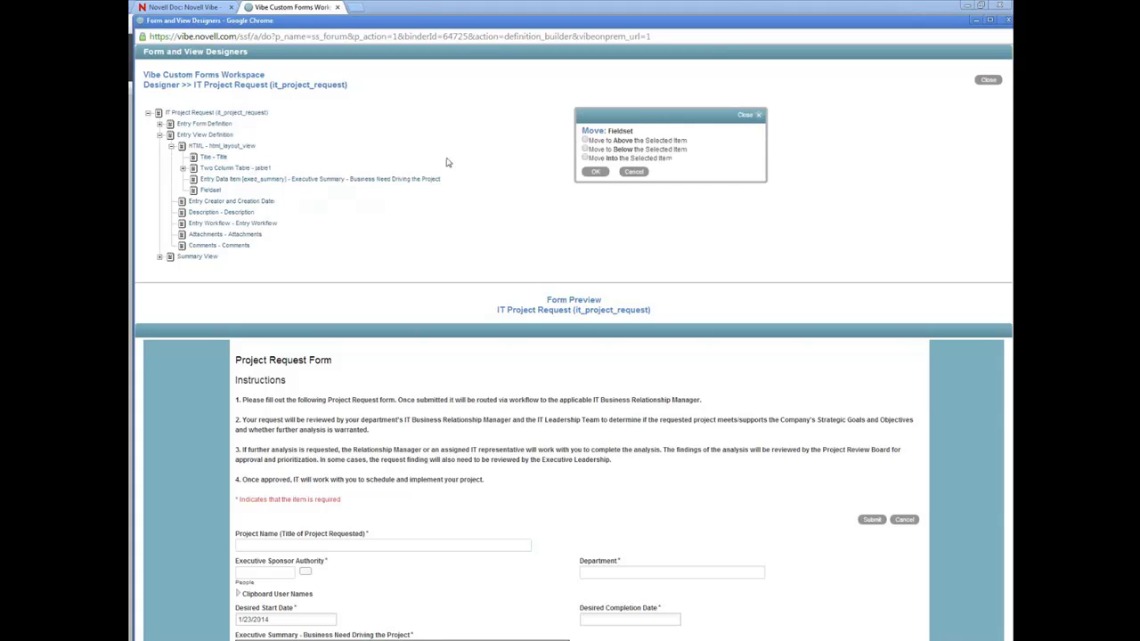
click(597, 171)
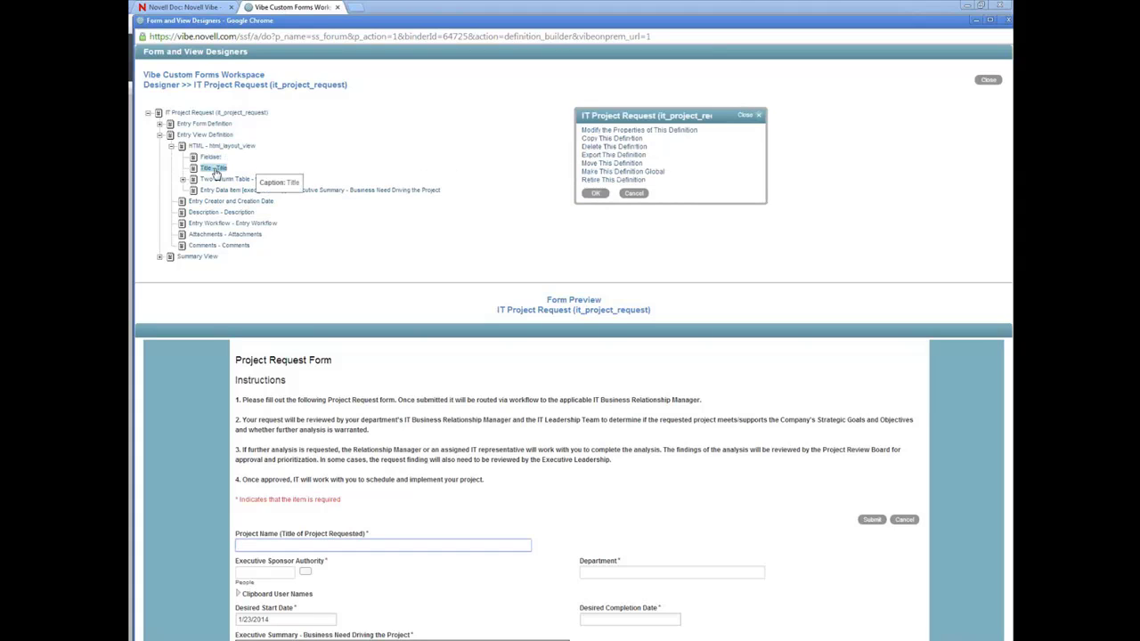
Step: Move the entry view's Title element into the fieldset
click(221, 168)
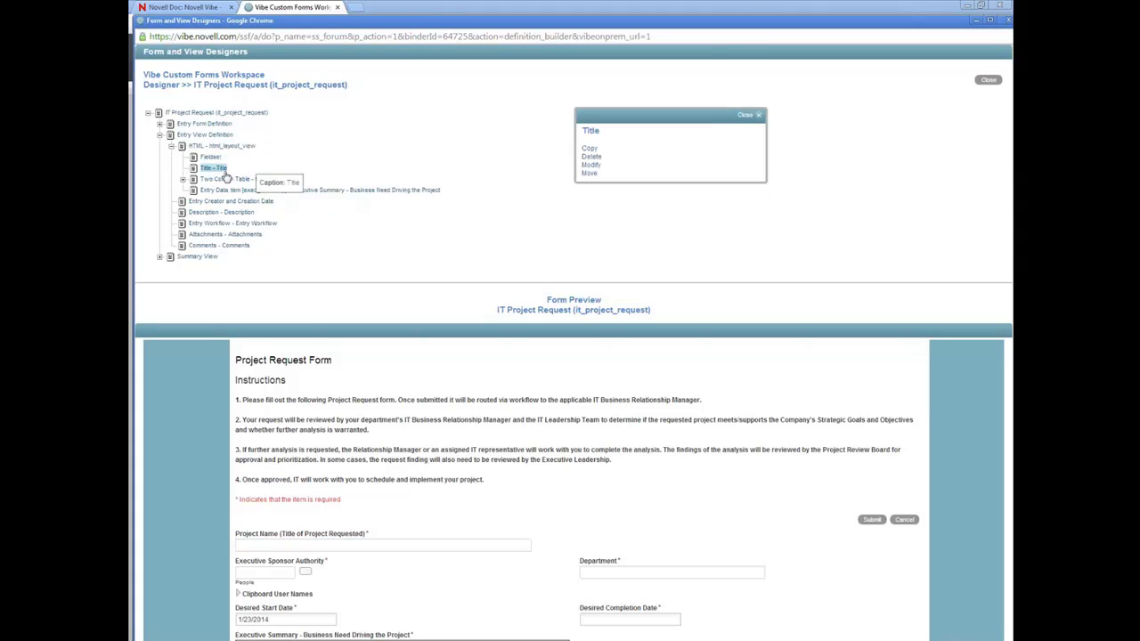
click(589, 174)
click(209, 159)
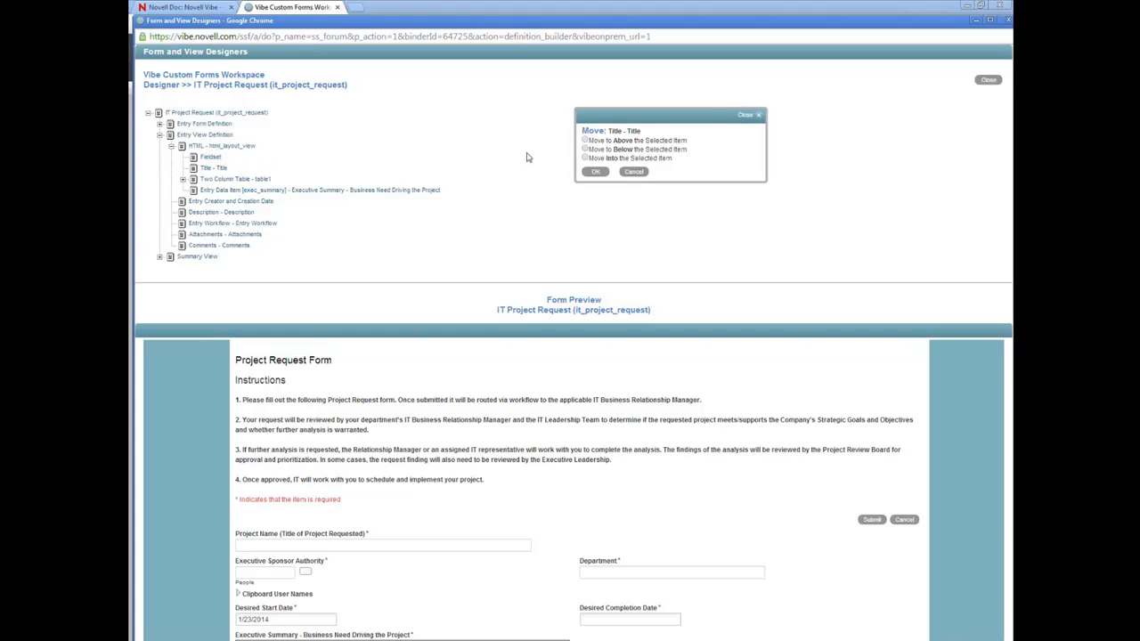
click(587, 159)
click(595, 171)
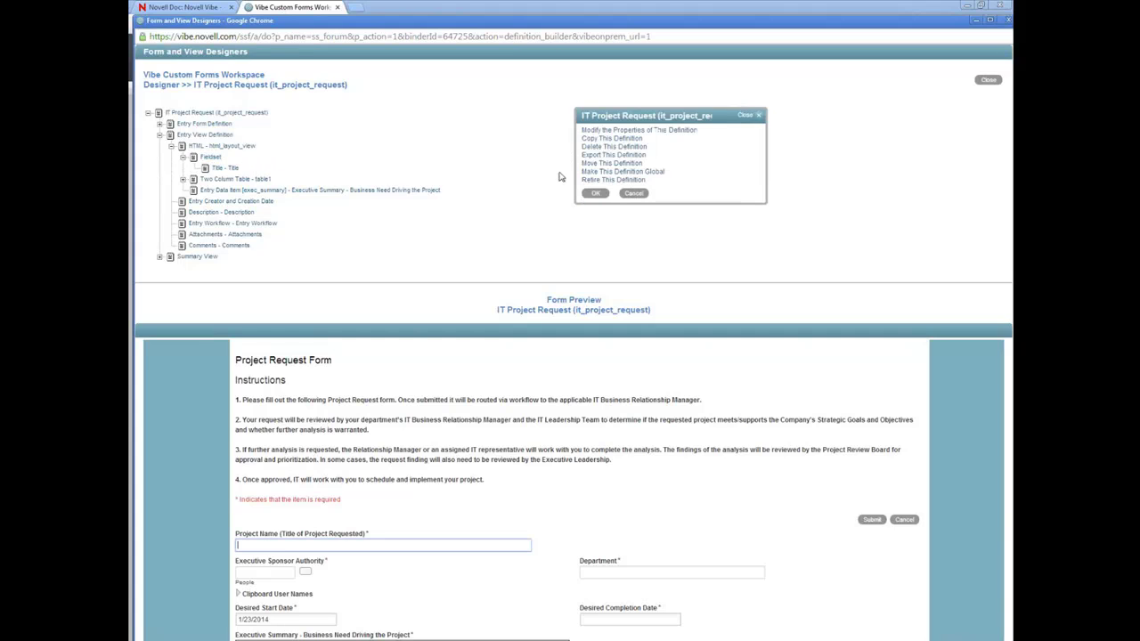
Step: Move the entry view's Two Column Table - table1, with its contents, into the fieldset
click(253, 182)
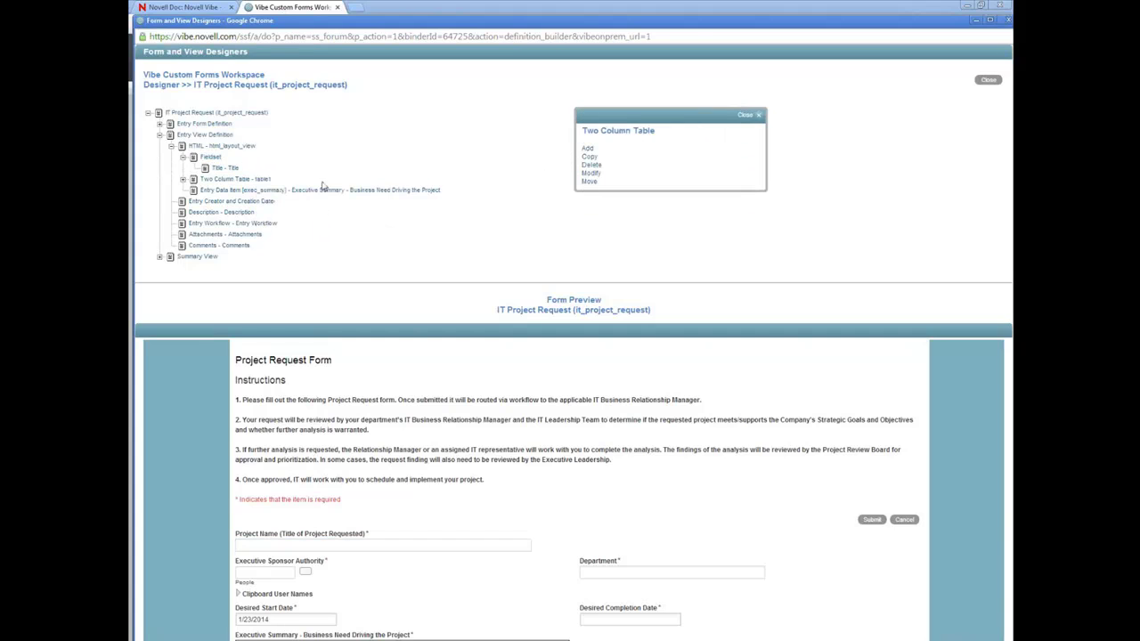
click(590, 182)
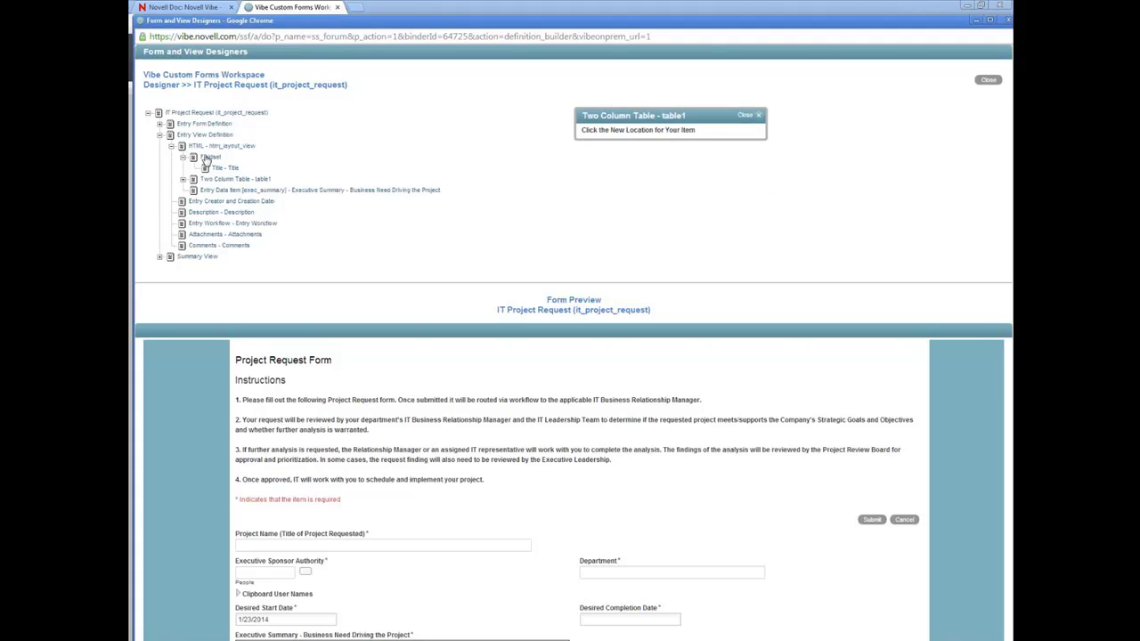
click(211, 160)
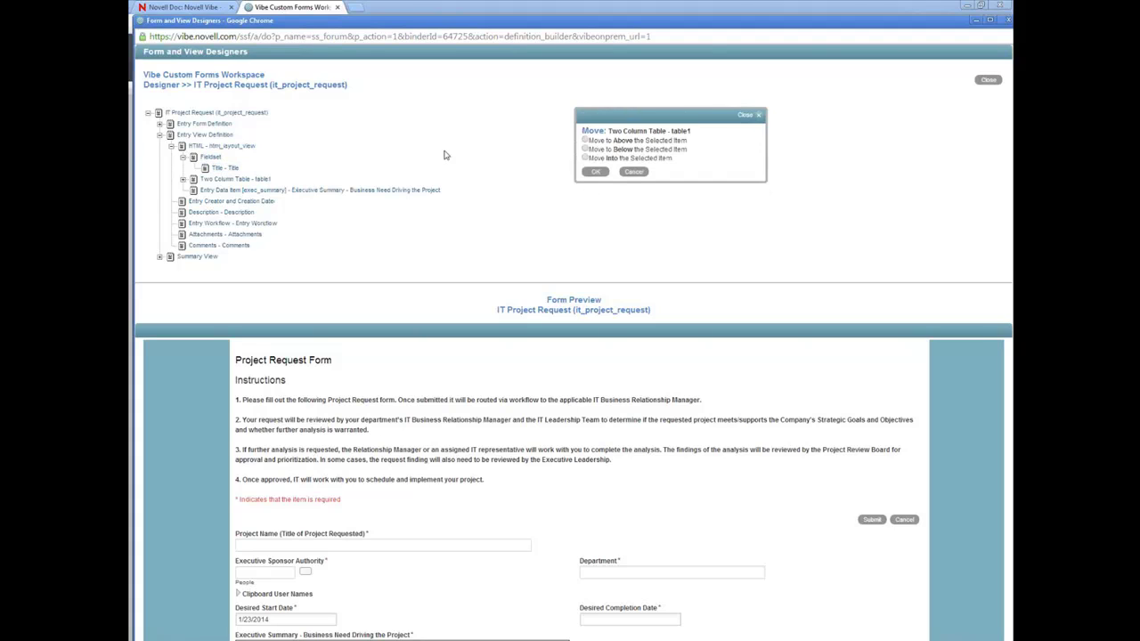
click(585, 150)
click(596, 171)
Step: Close and reopen the IT Project Request definition from the workspace's entry definitions and check its form preview
scroll(478, 260, down, 2)
scroll(472, 266, up, 2)
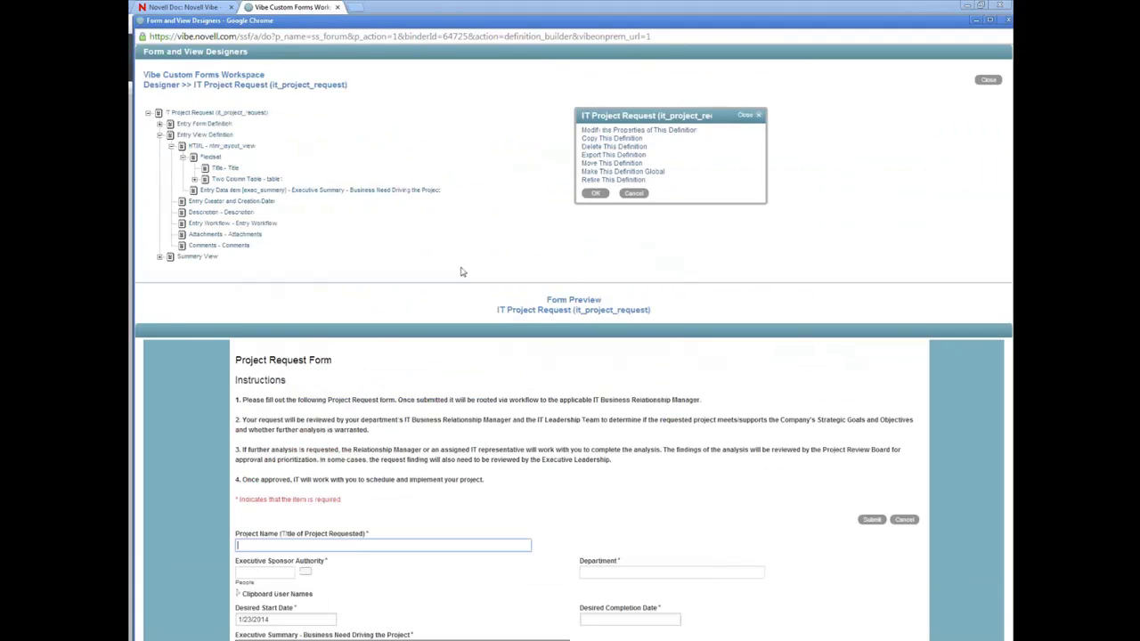
scroll(883, 186, down, 2)
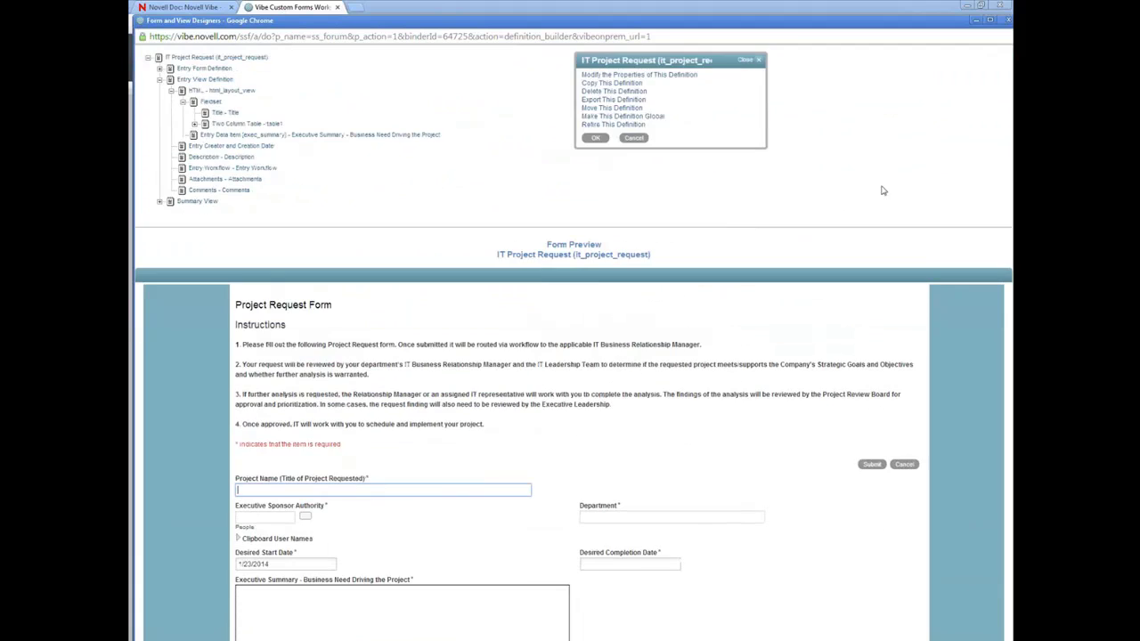
scroll(878, 196, up, 2)
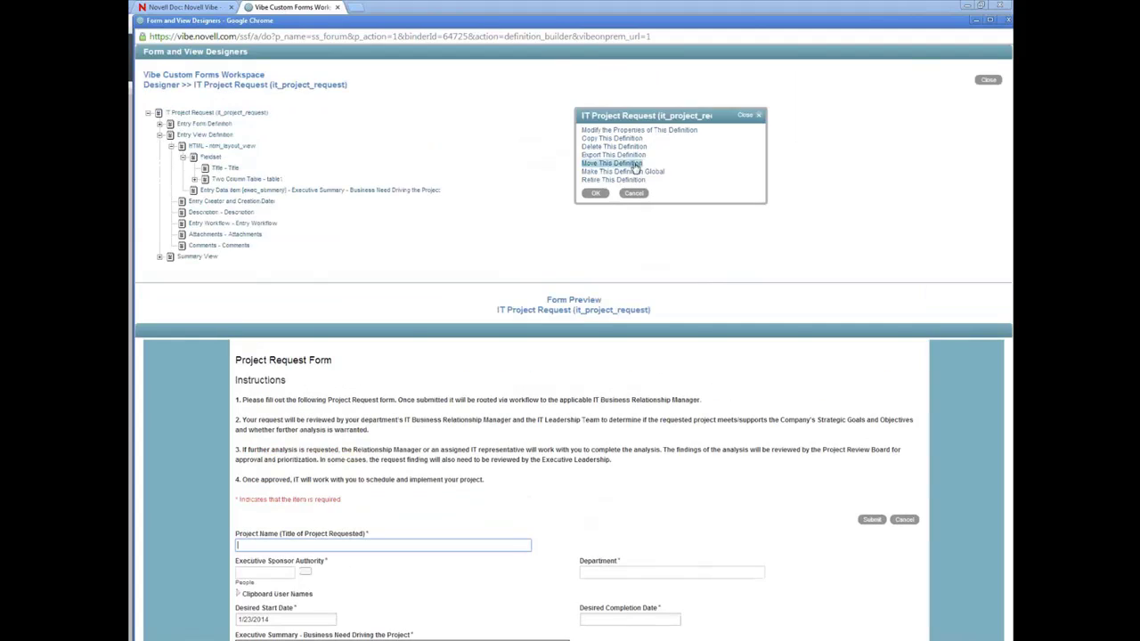
click(988, 80)
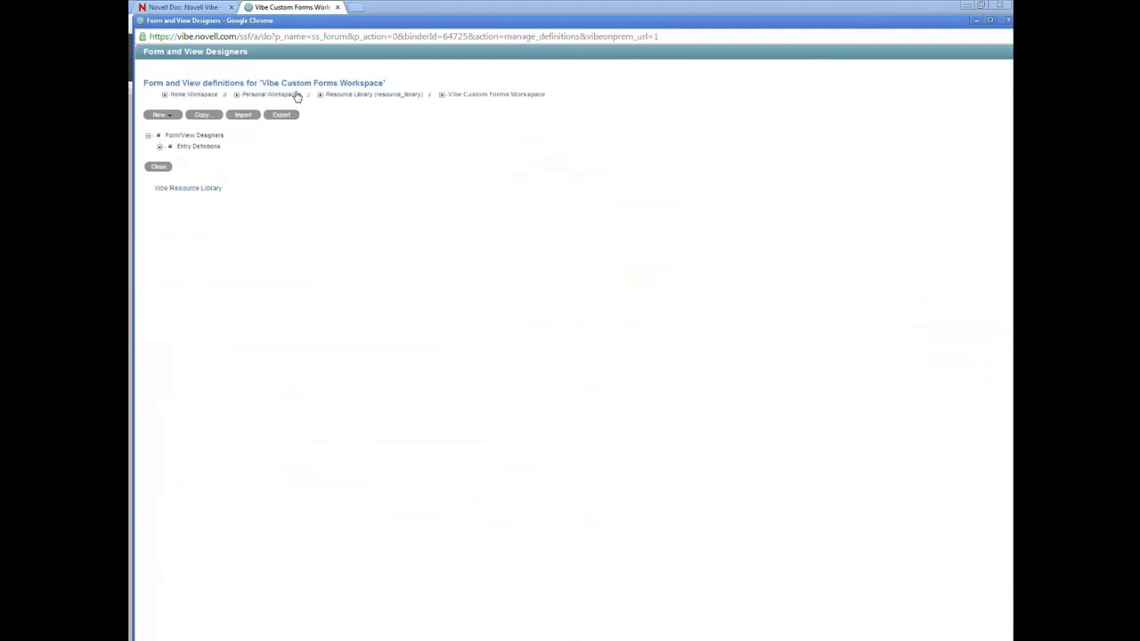
click(159, 146)
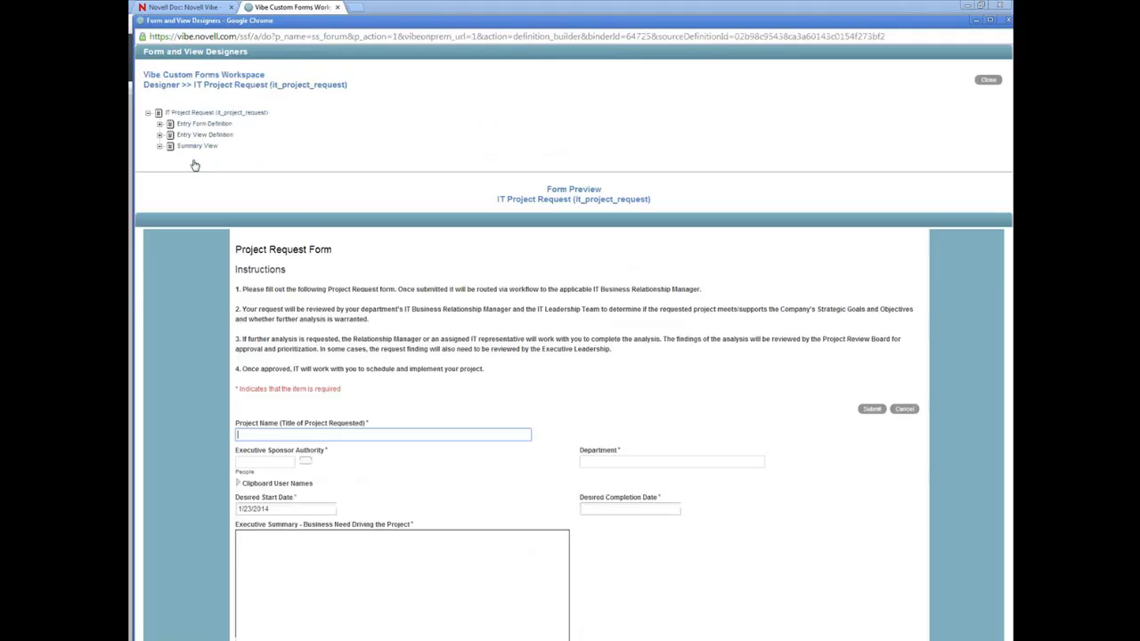
scroll(287, 224, down, 2)
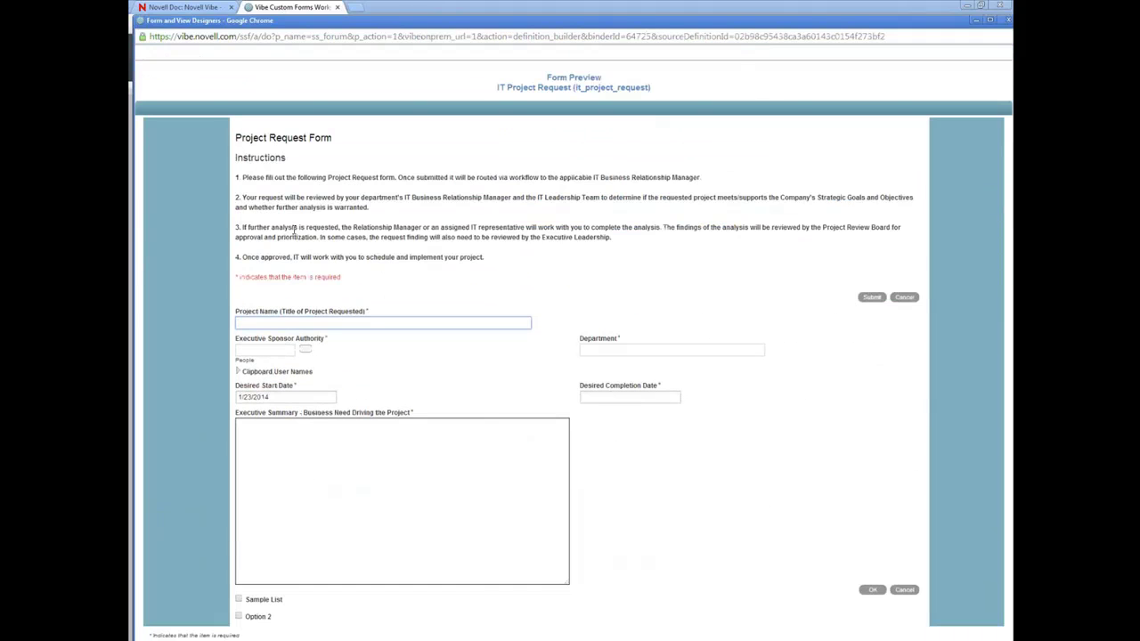
scroll(294, 230, up, 3)
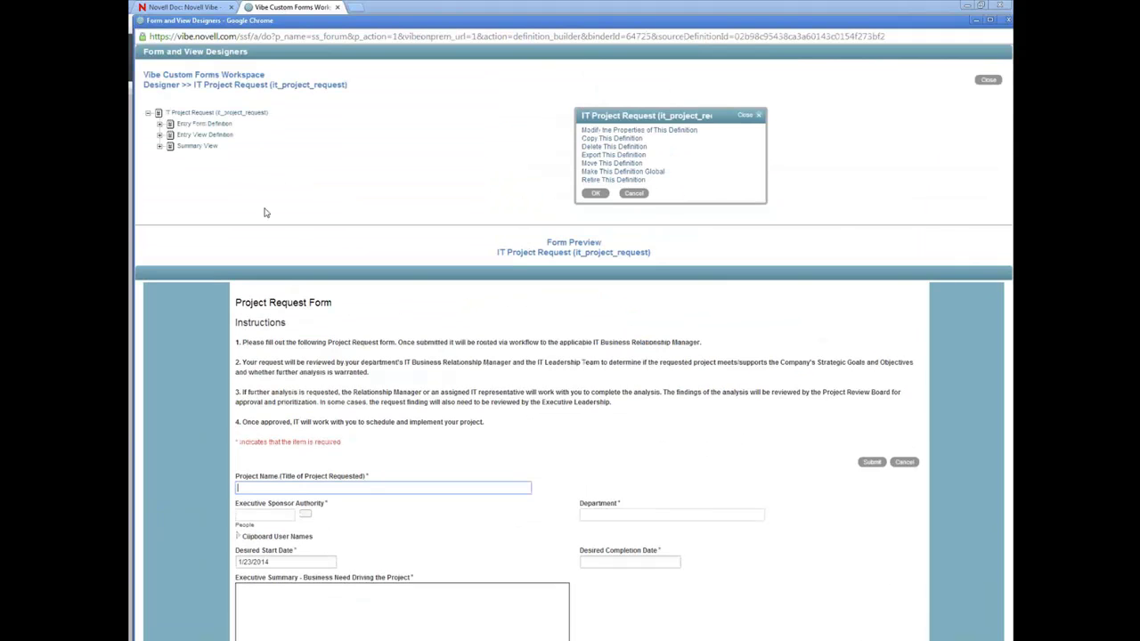
Step: Expand the entry form's Form element and the entry view's html_layout_view to compare their structures
click(161, 135)
click(160, 123)
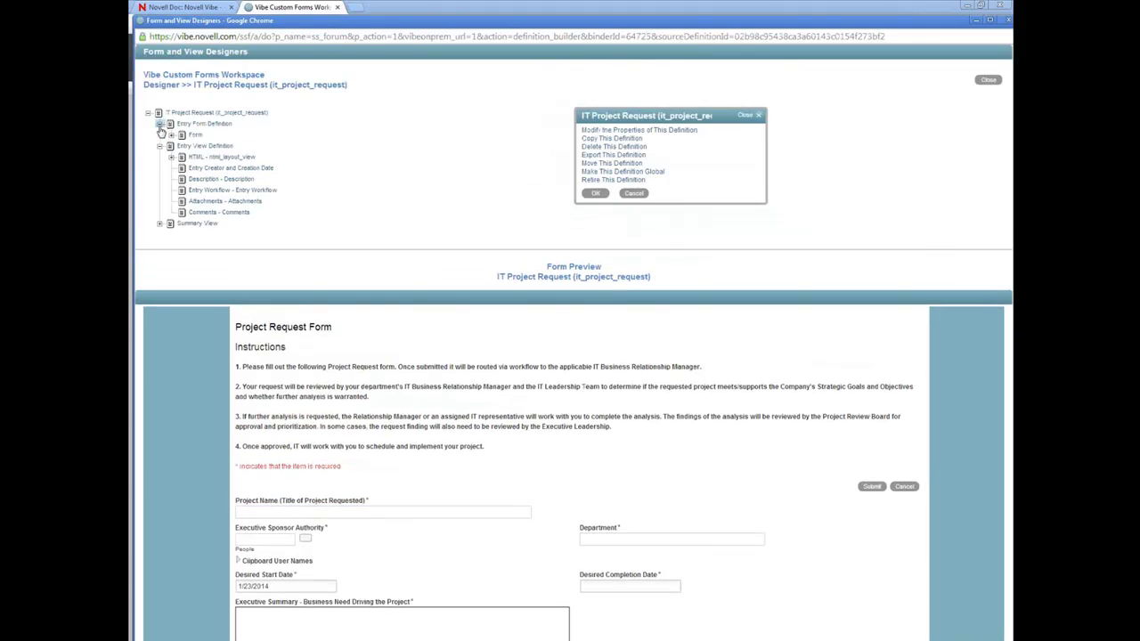
click(171, 135)
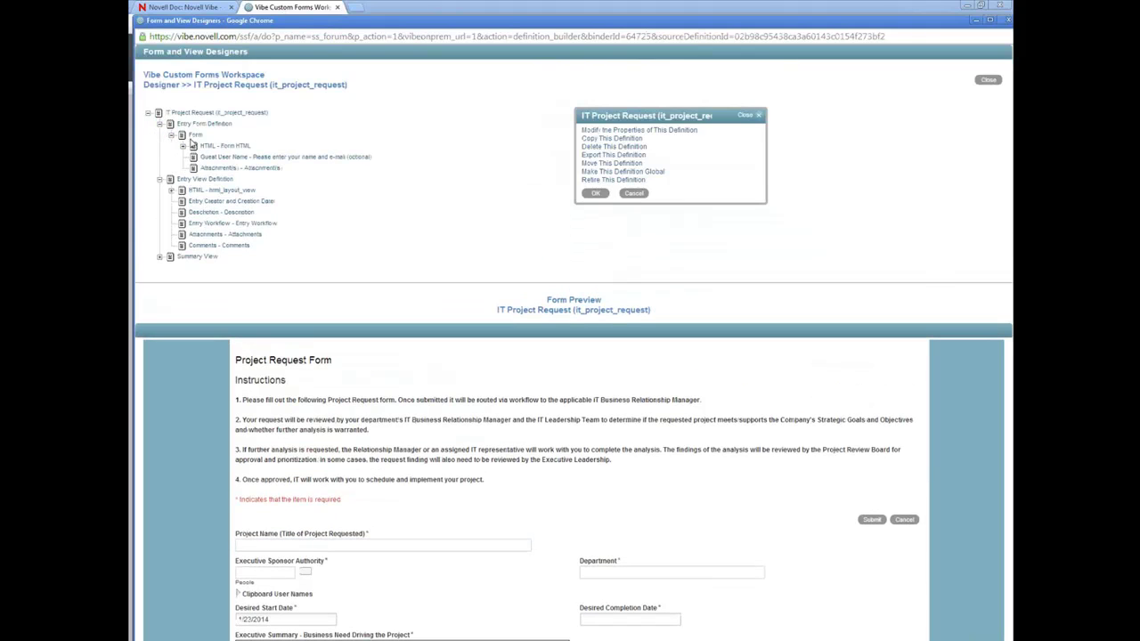
click(213, 190)
click(171, 191)
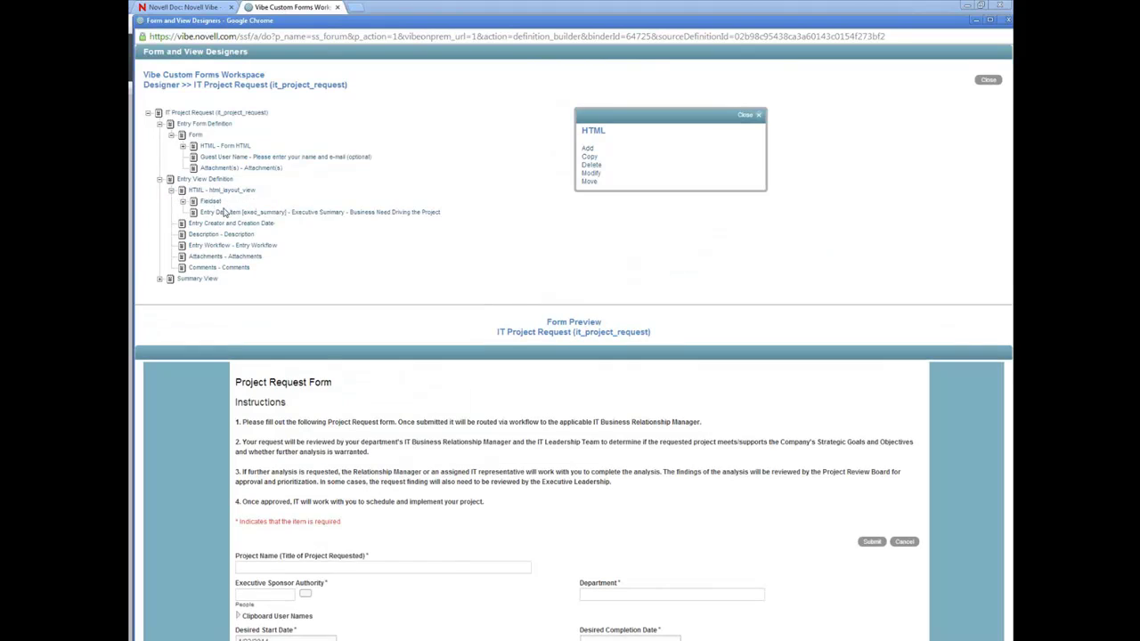
Step: Add a fieldset with legend "Project Information" inside the HTML - Form HTML element of the entry form
click(206, 147)
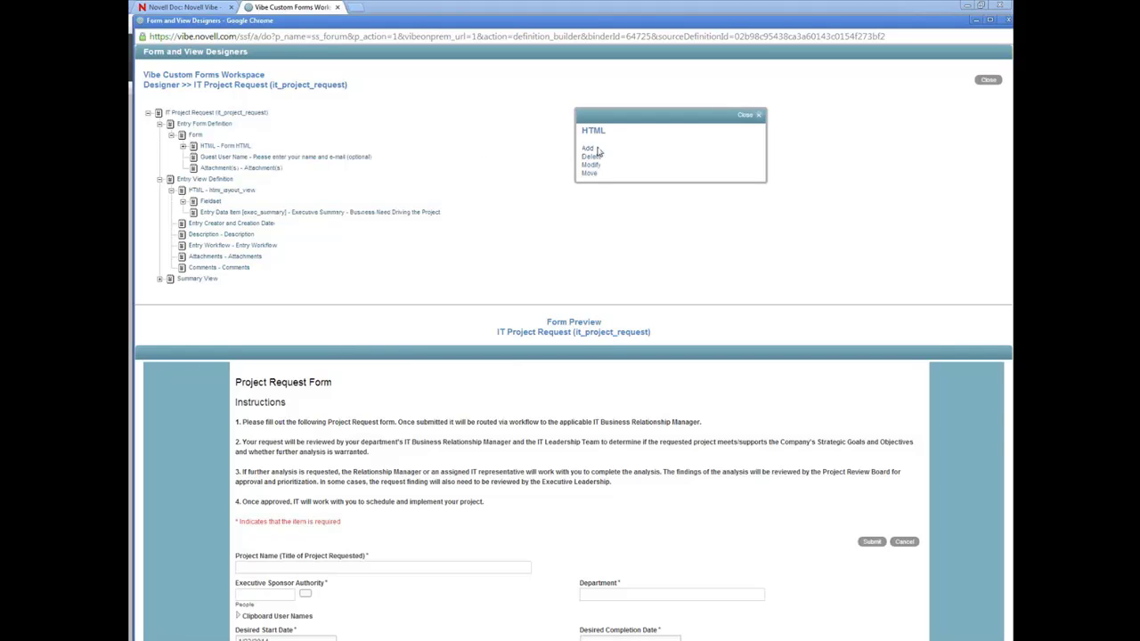
click(586, 152)
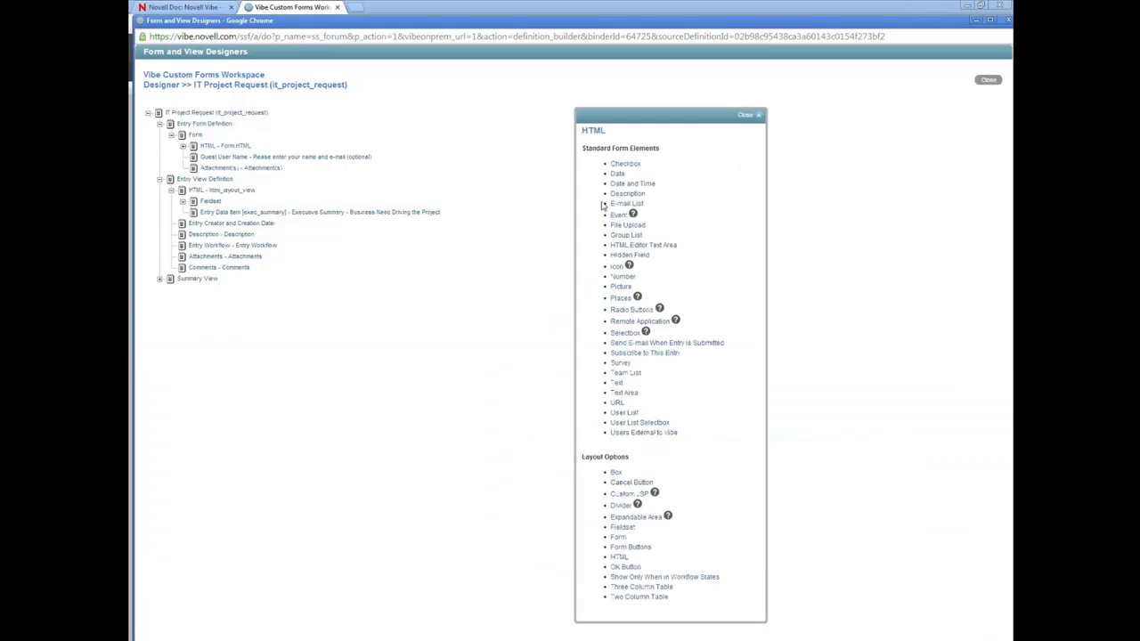
click(627, 528)
click(630, 153)
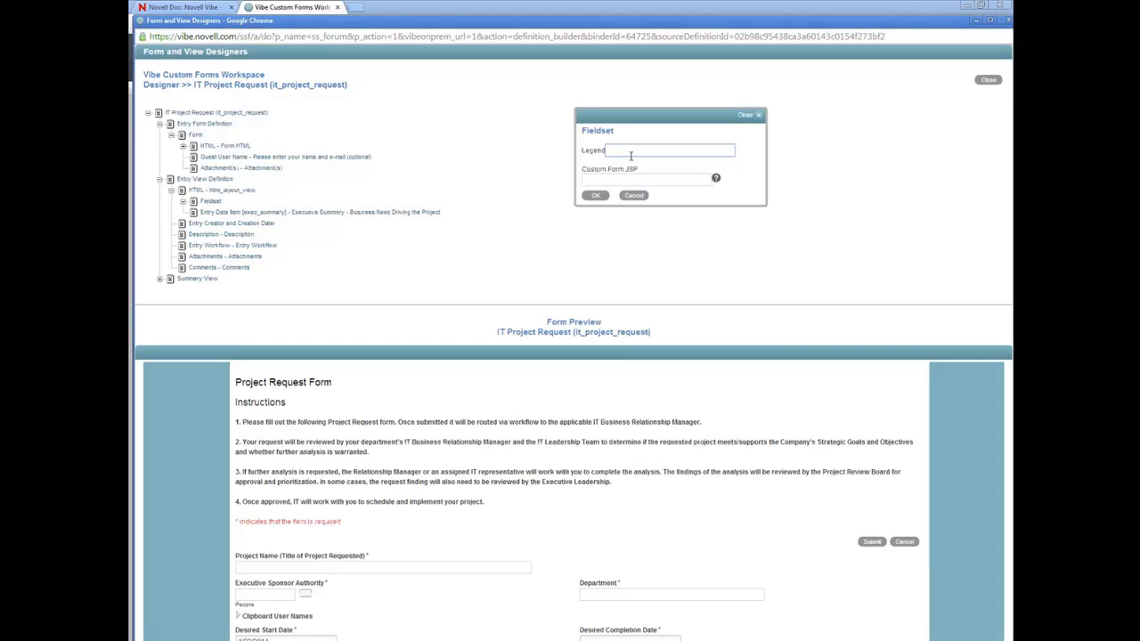
text(Project)
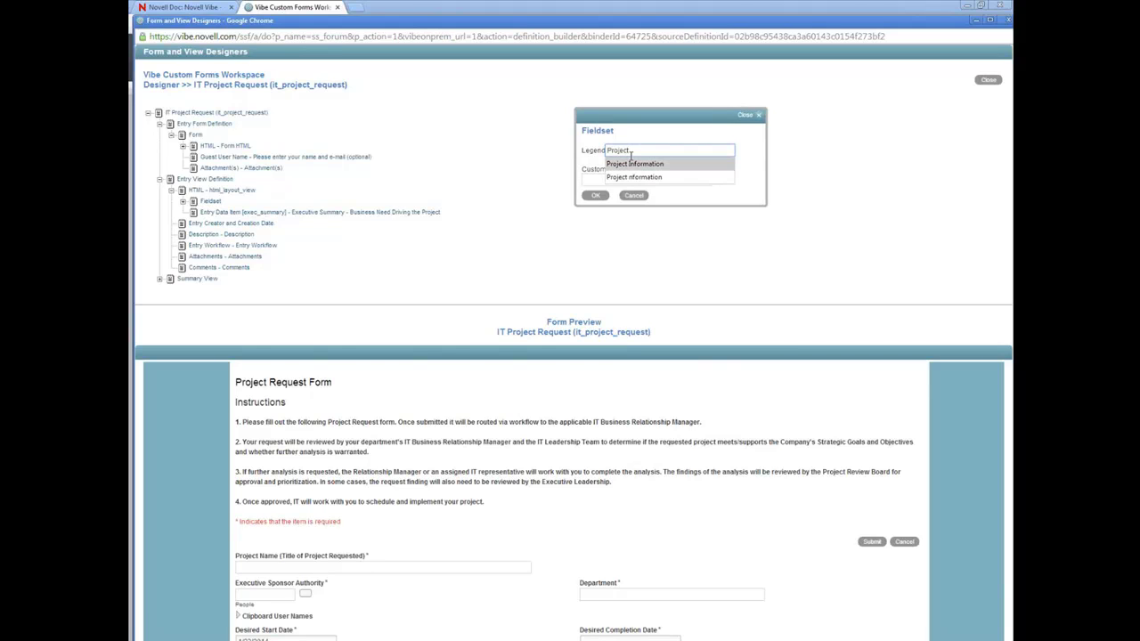
click(632, 164)
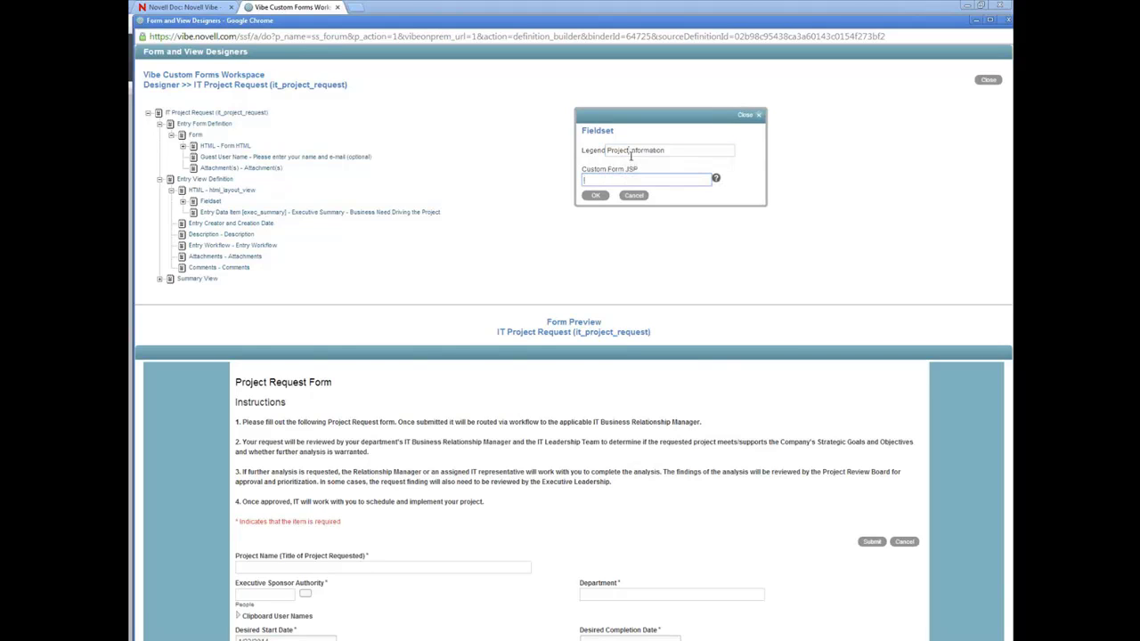
click(595, 196)
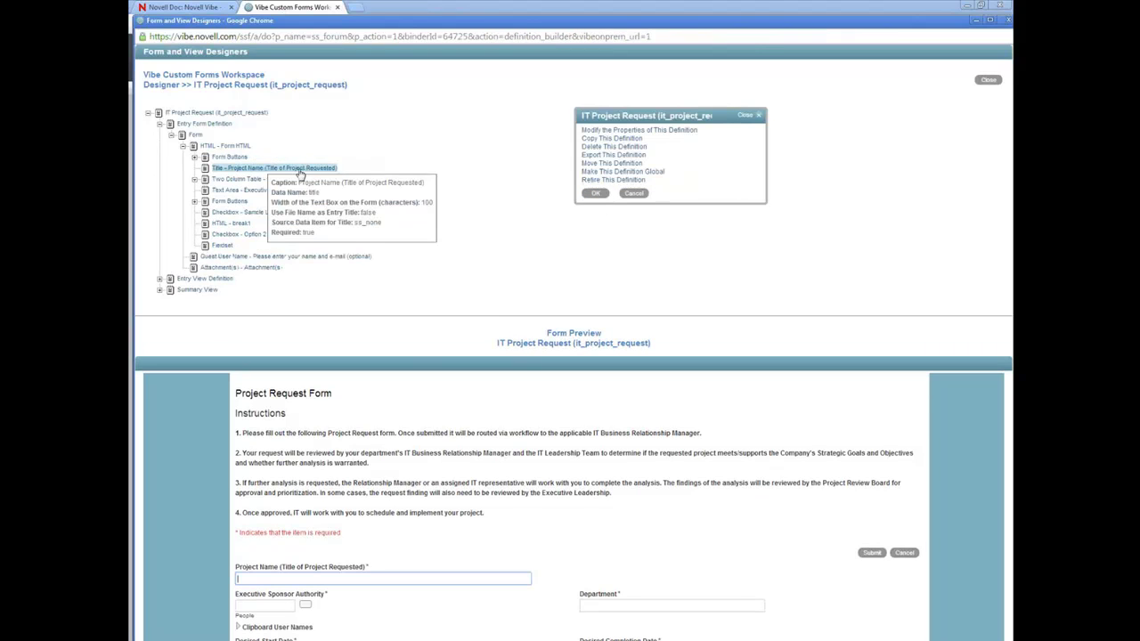
Step: Move the entry form's fieldset above the Title - Project Name element
click(224, 247)
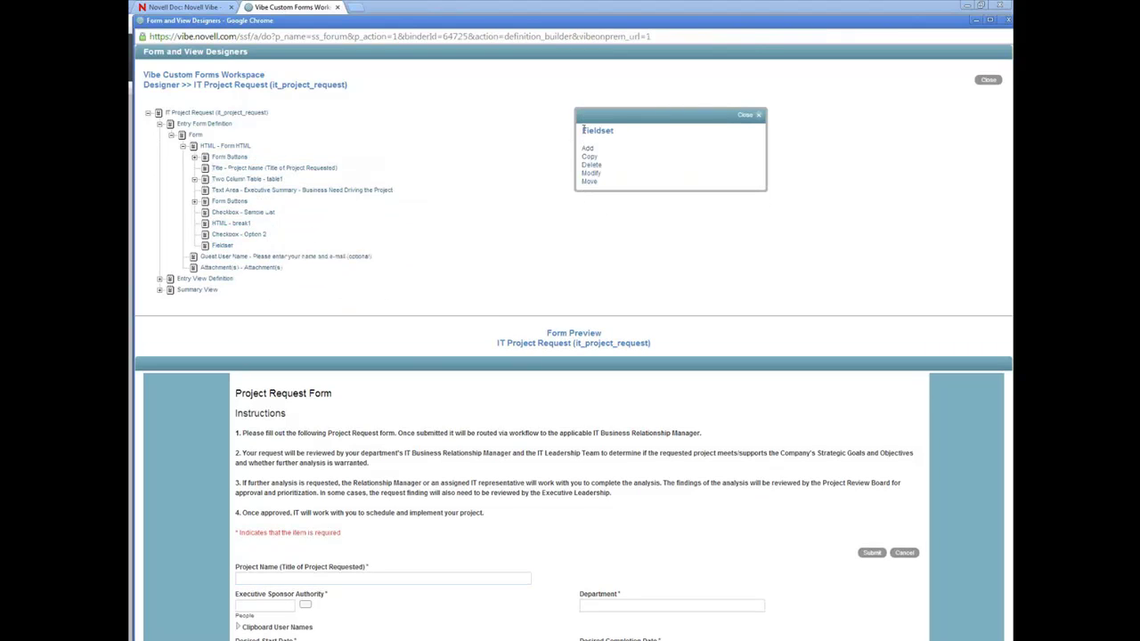
click(589, 178)
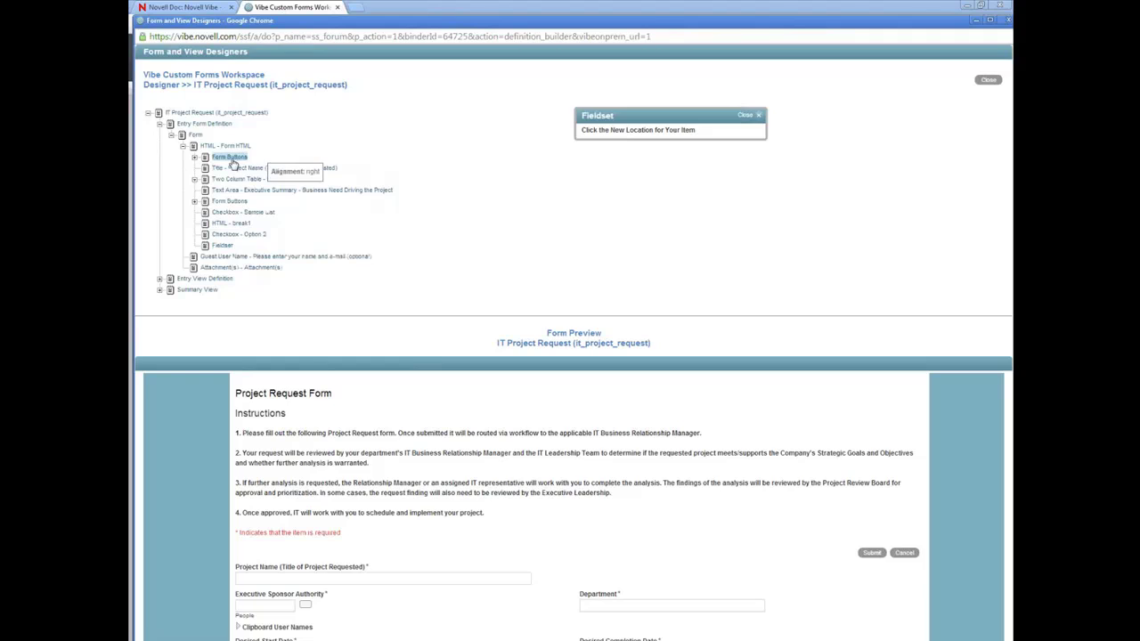
click(229, 173)
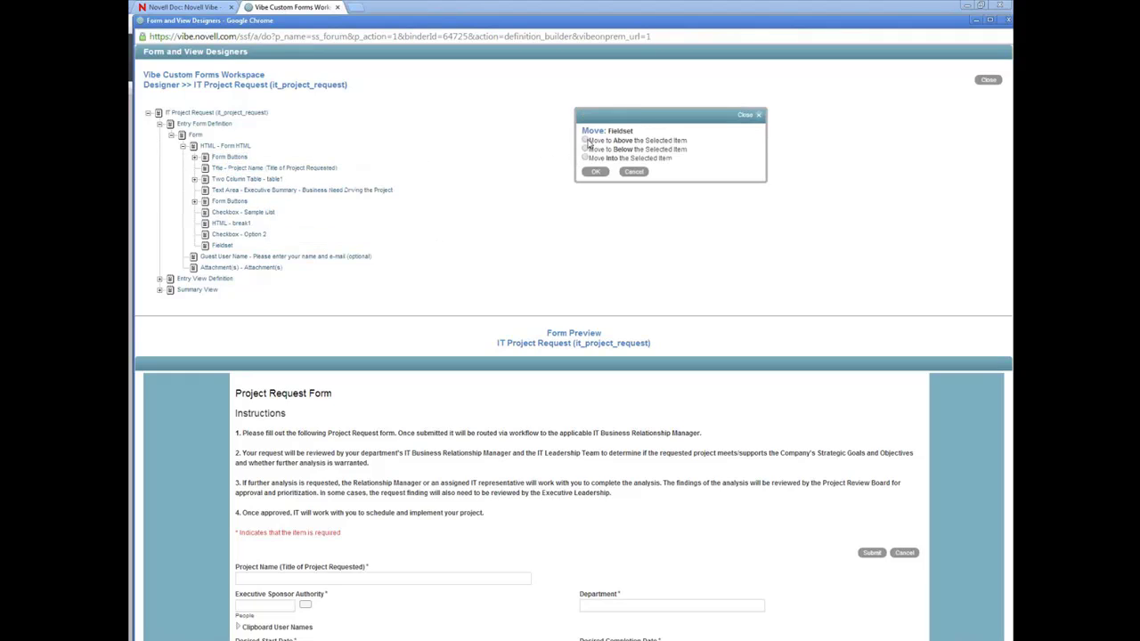
click(585, 140)
click(595, 171)
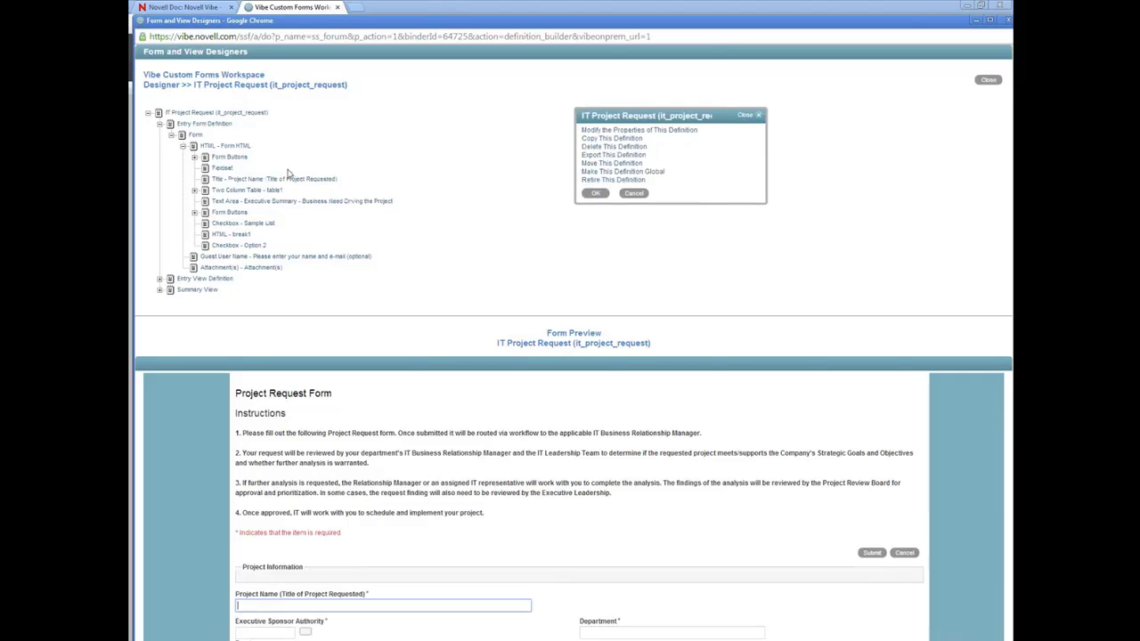
Step: Move the Title - Project Name element into the entry form's Project Information fieldset
click(222, 178)
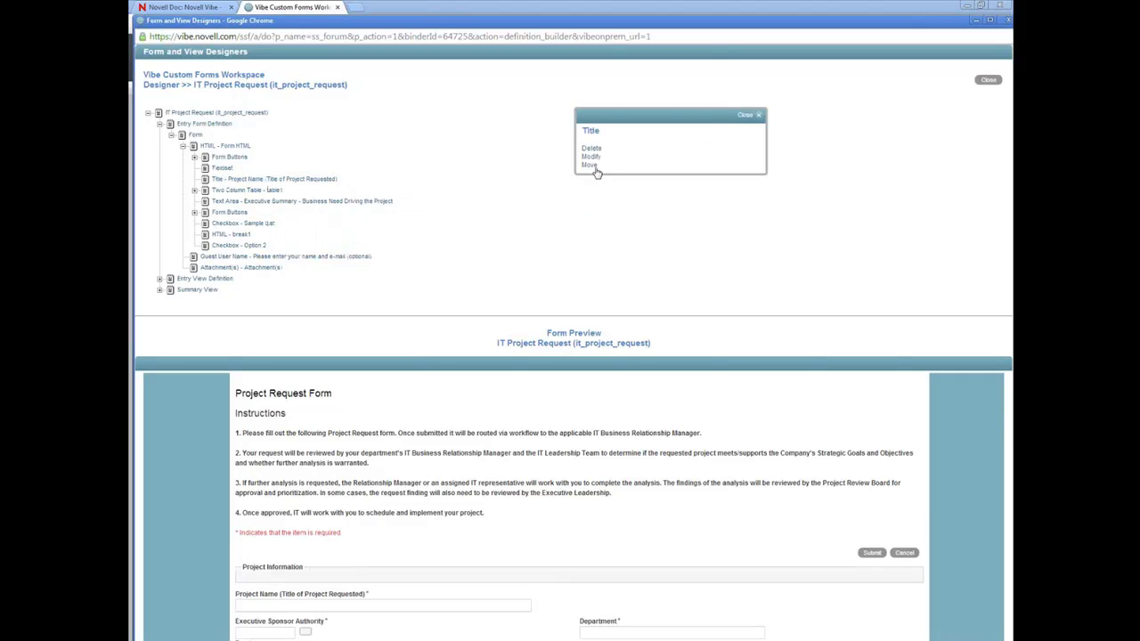
click(590, 165)
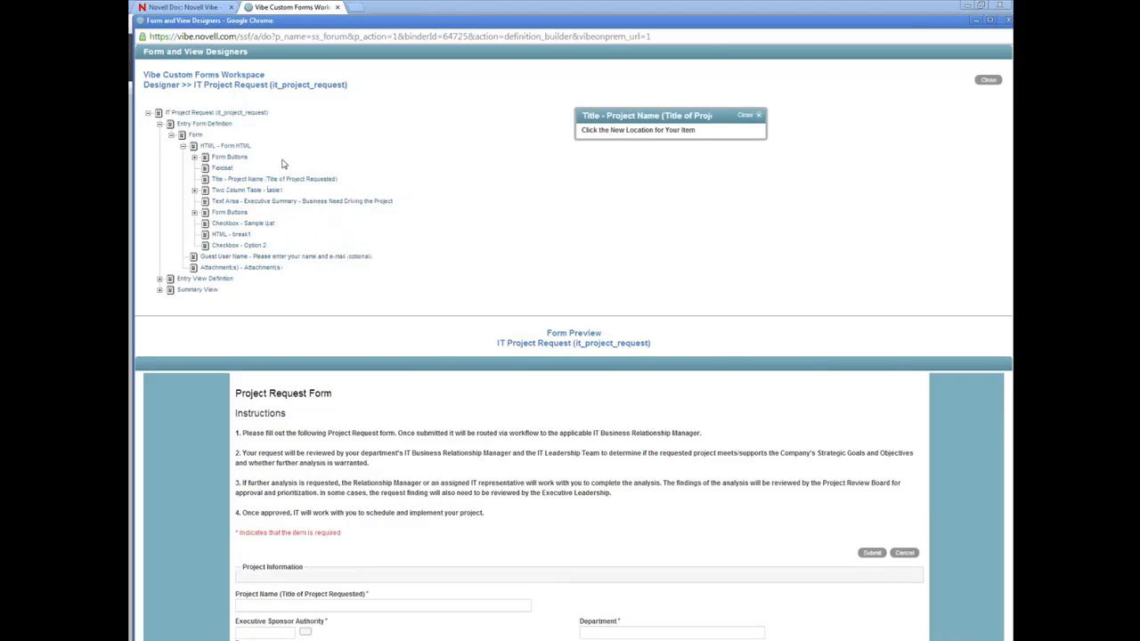
click(221, 169)
click(585, 166)
click(596, 181)
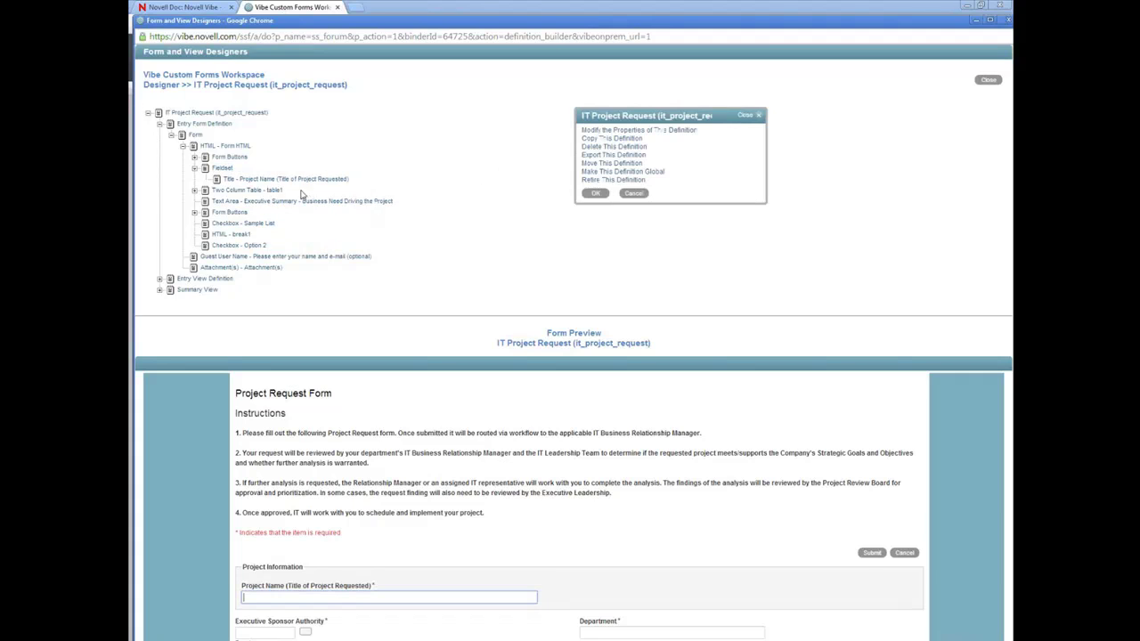
Step: Move the entry form's Two Column Table - table1 into the Project Information fieldset
click(247, 193)
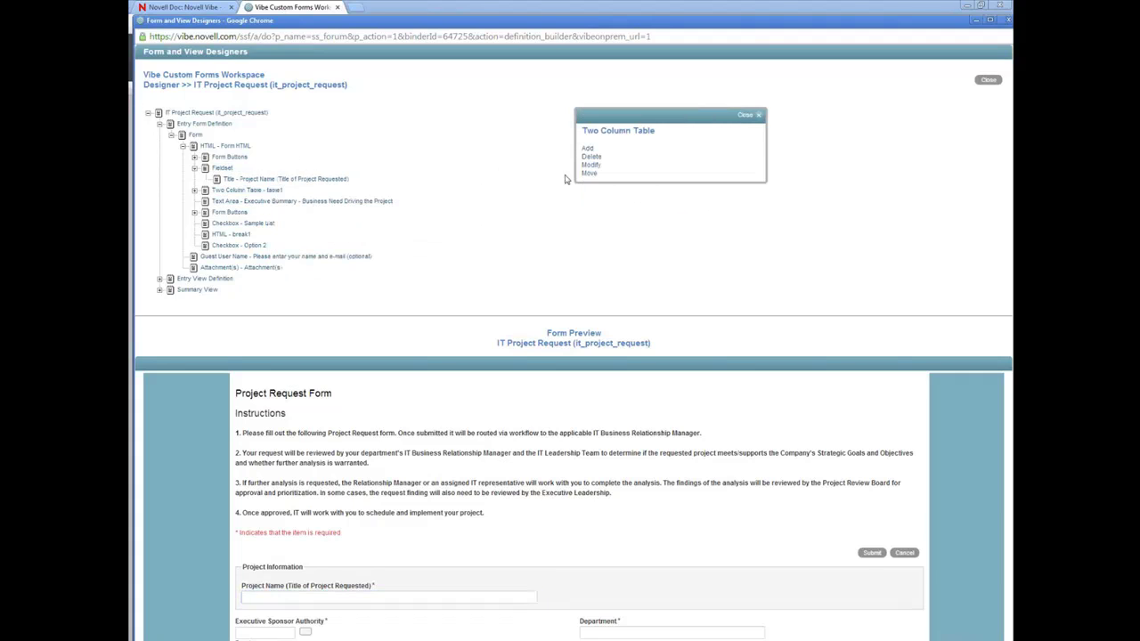
click(590, 170)
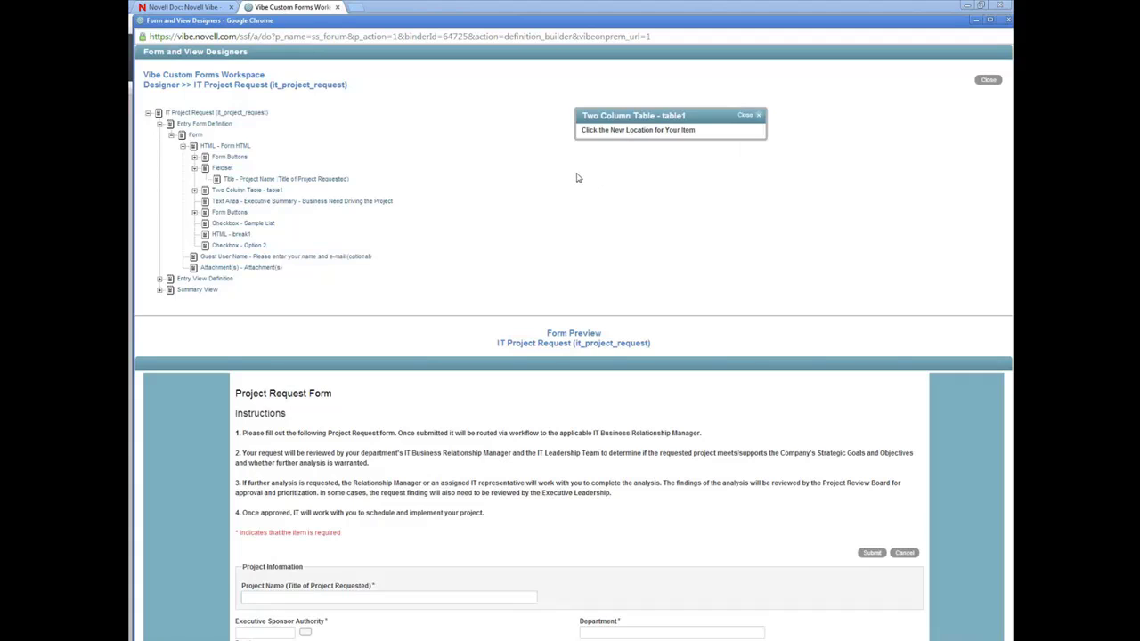
click(239, 179)
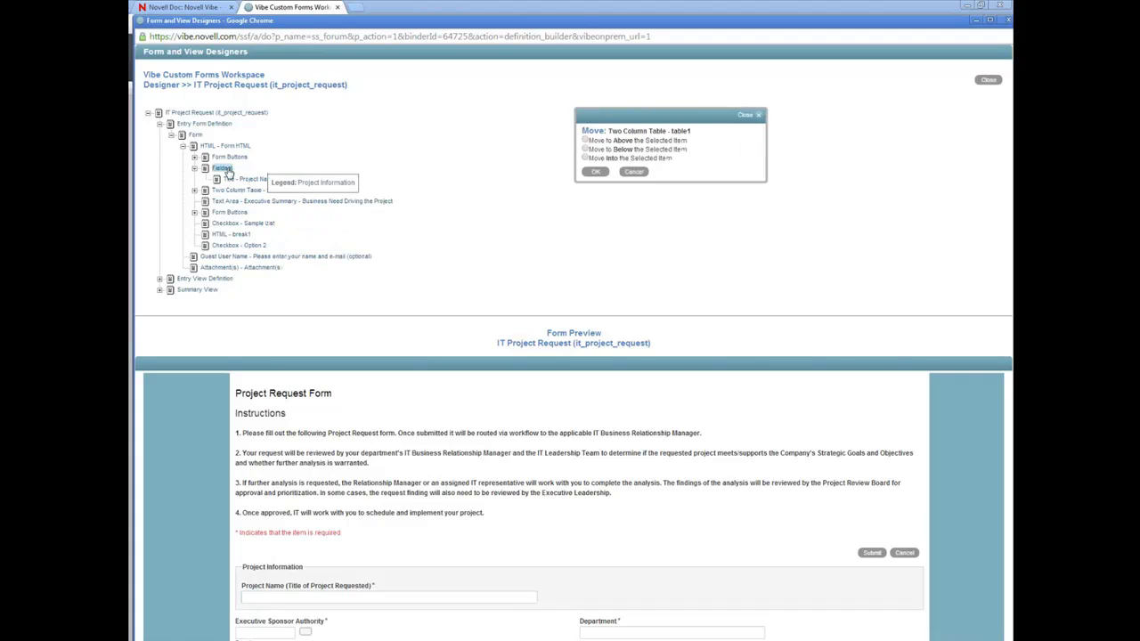
click(585, 158)
click(594, 173)
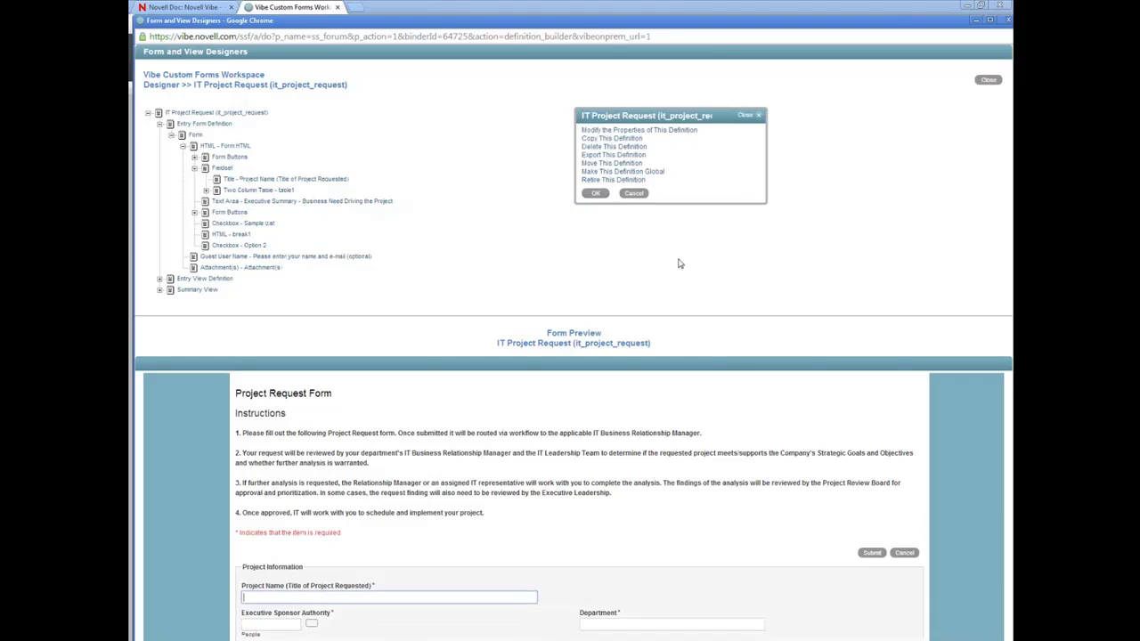
Step: Check the fieldset's layout in the form preview and close the form and view designer
scroll(628, 283, down, 3)
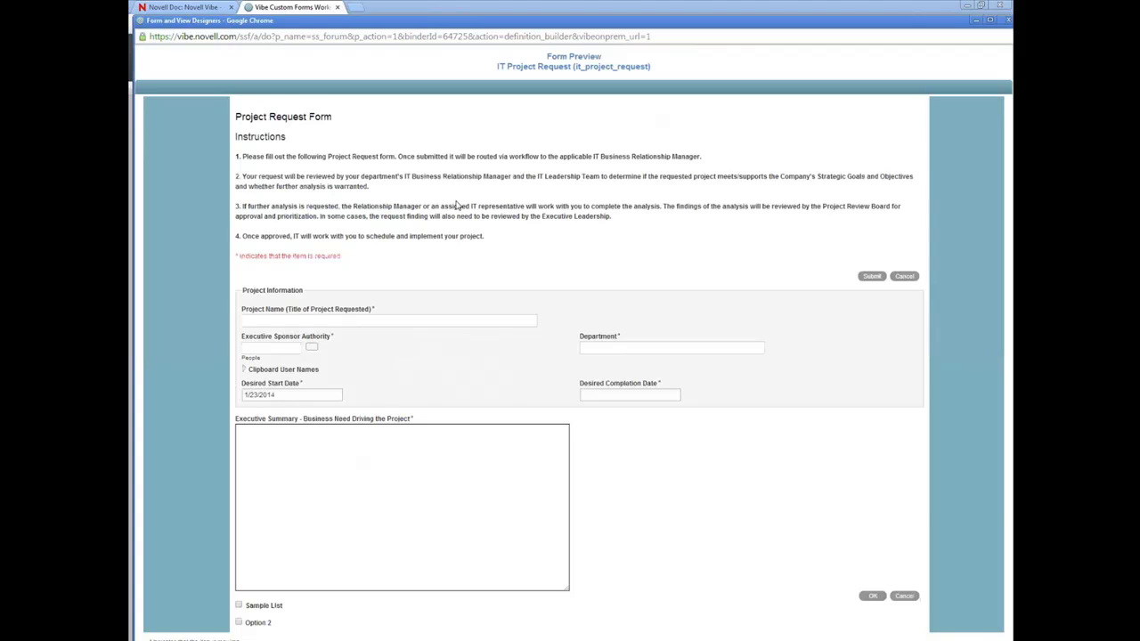
click(905, 596)
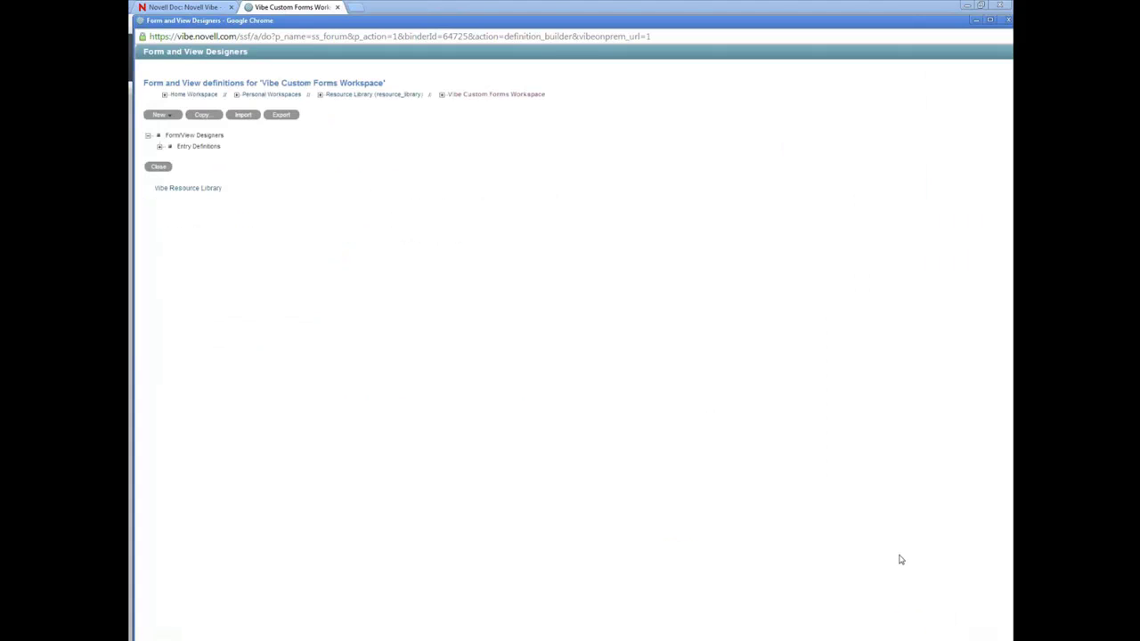
click(157, 166)
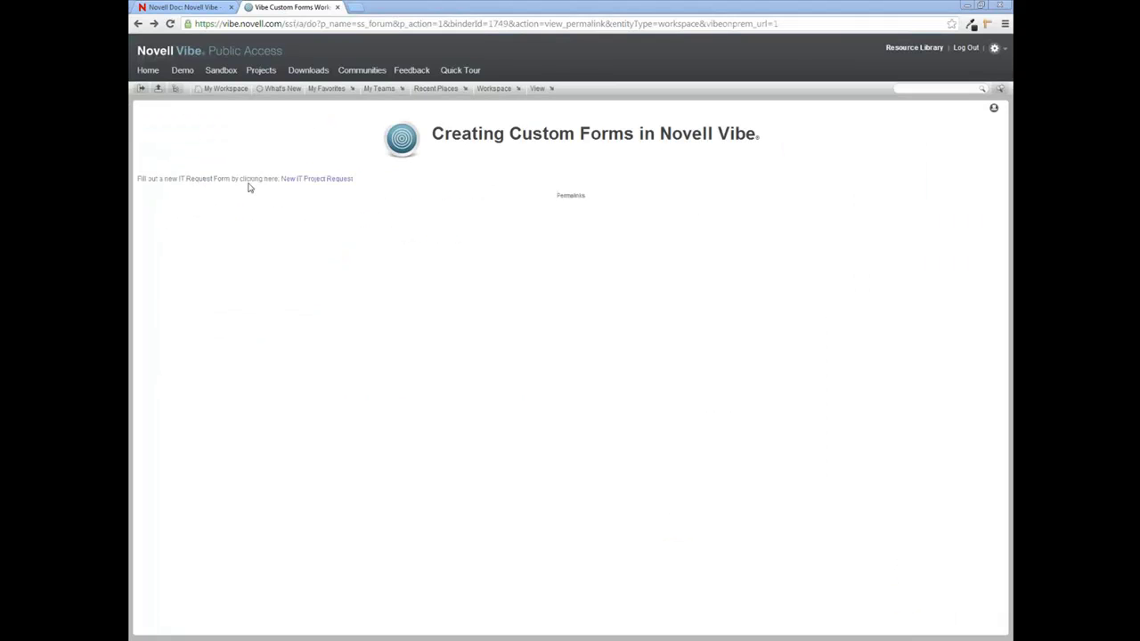
Step: Show the workspace's navigation tree and open the test project entry in the Files folder to check its view
click(140, 88)
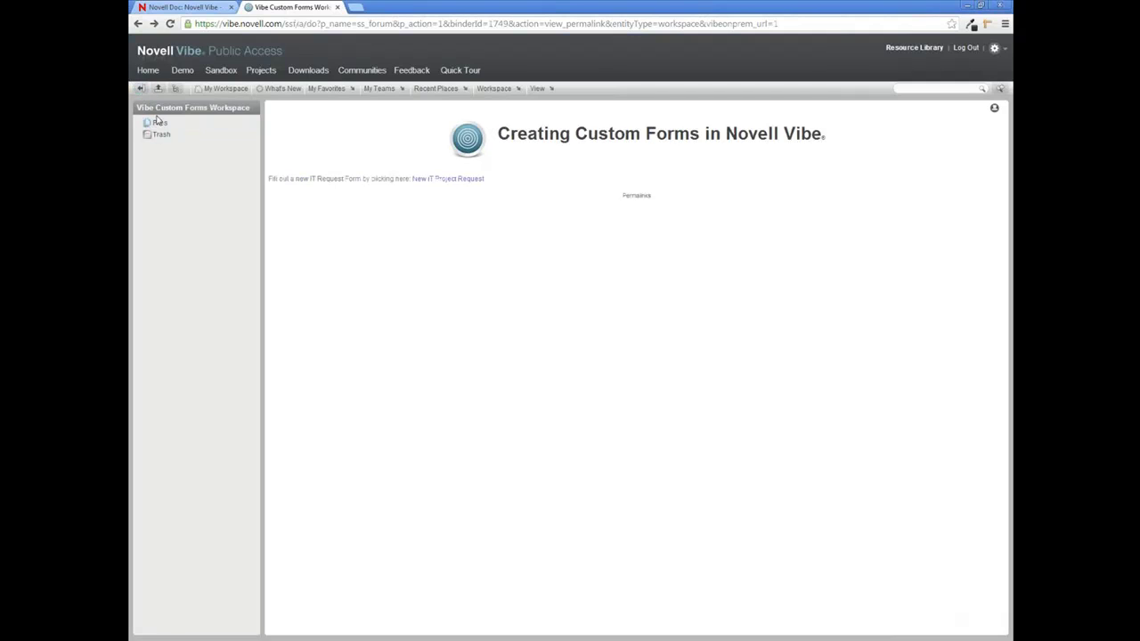
click(159, 123)
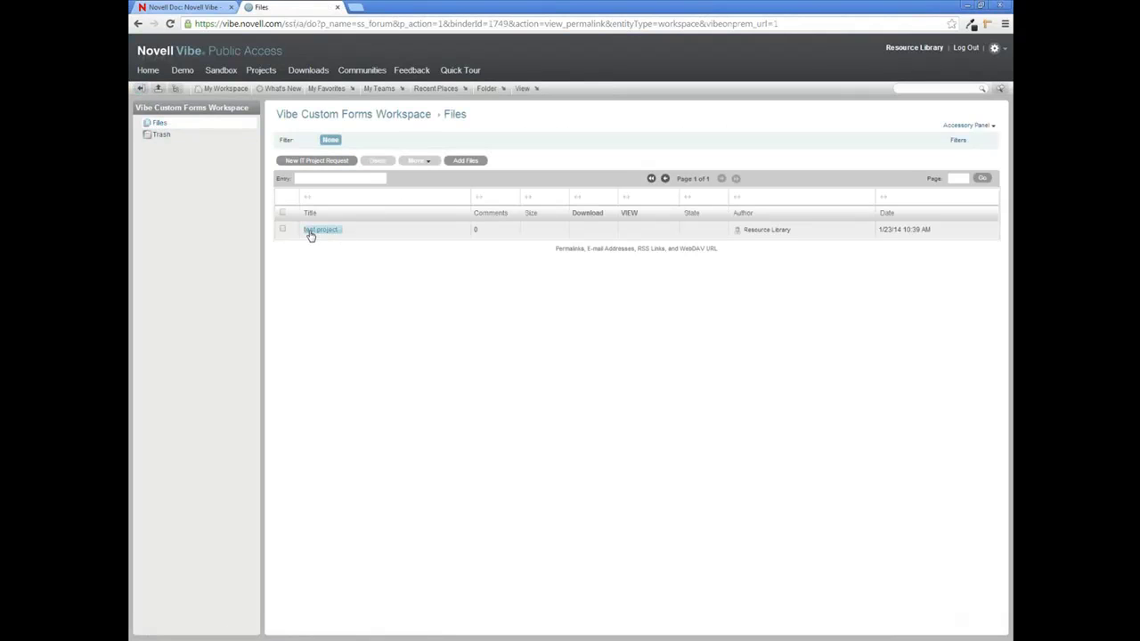
click(322, 230)
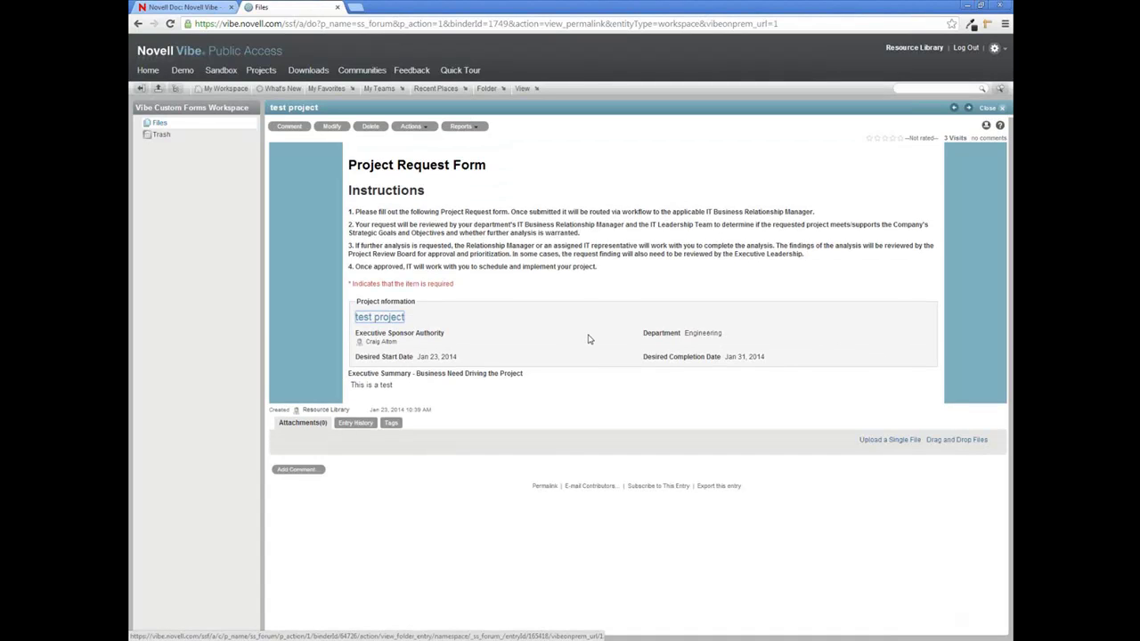
Step: Return to the Files folder and rename it "Project Requests Folder"
click(160, 123)
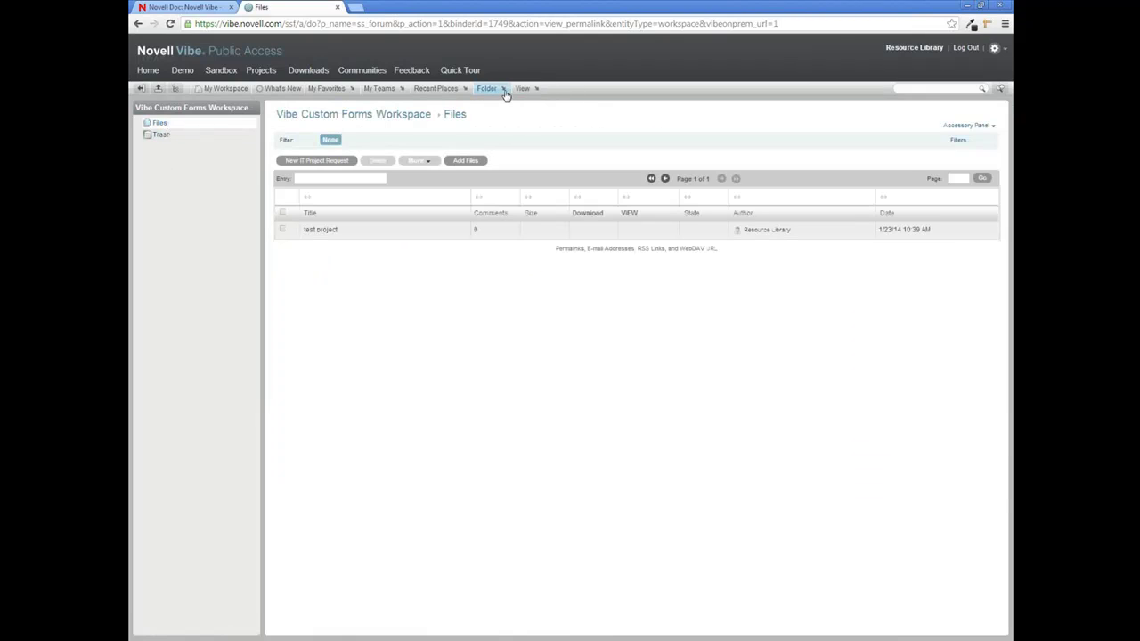
click(501, 89)
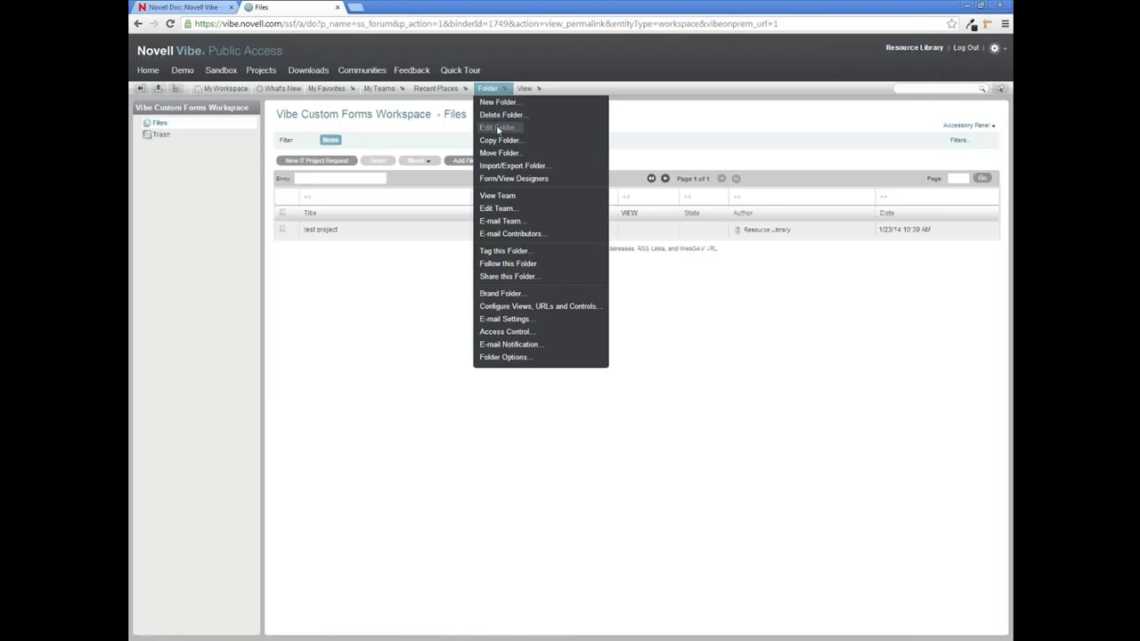
click(496, 128)
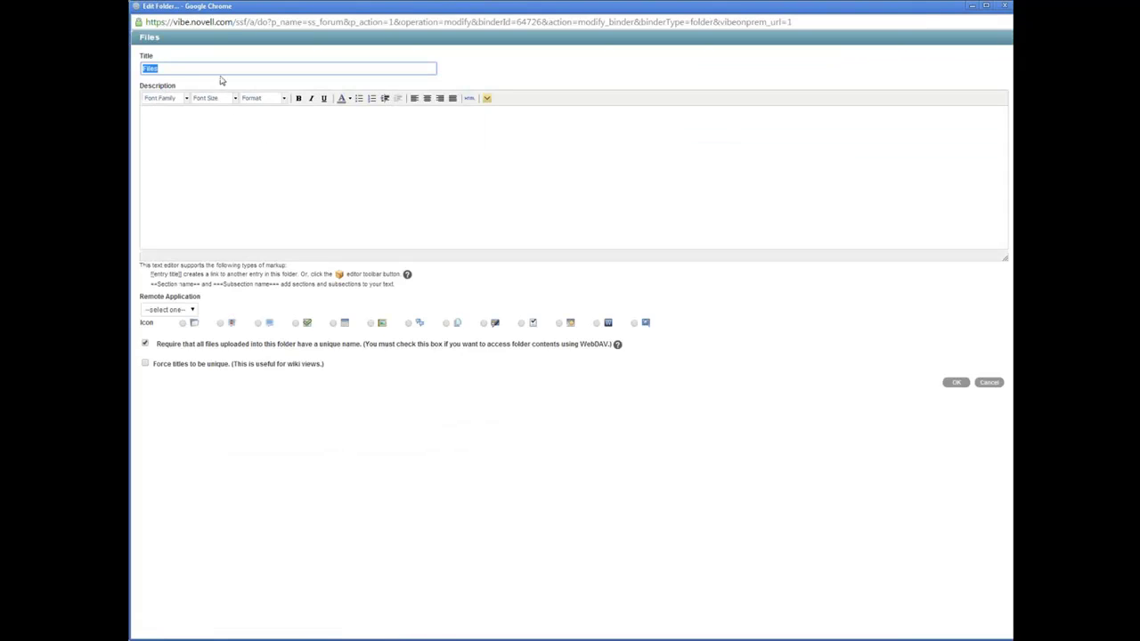
text(Project Reqeusts Folder)
click(185, 70)
key(BackSpace)
key(BackSpace)
text(ue)
click(956, 382)
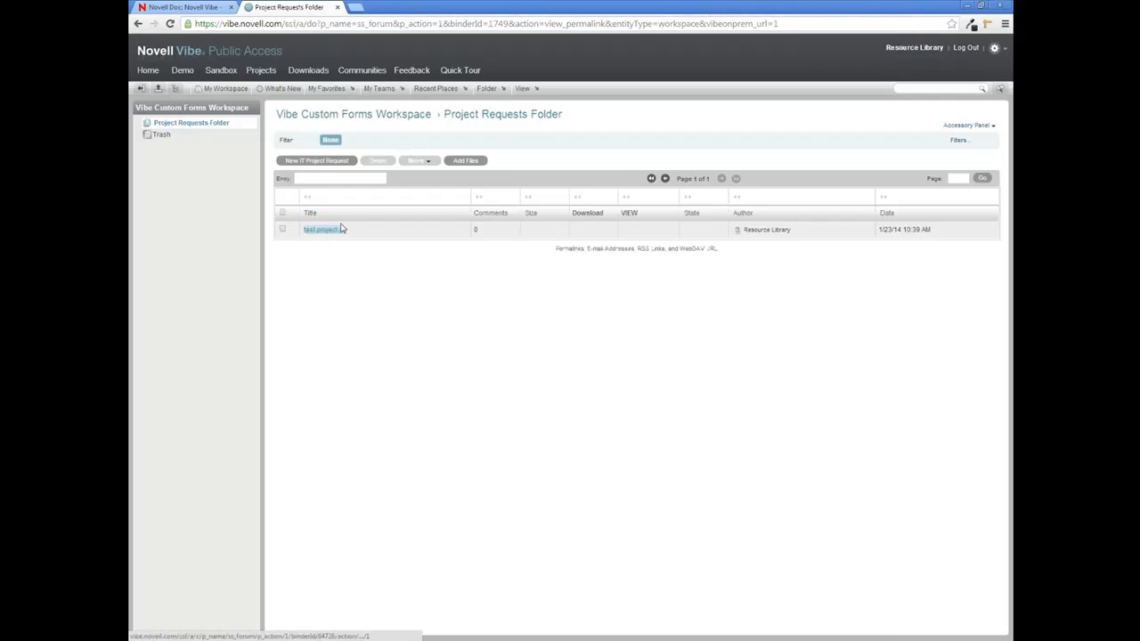
Step: Give the Project Requests Folder the description "Here are the IT Projects that have been requested but not yet approved"
click(488, 88)
click(507, 134)
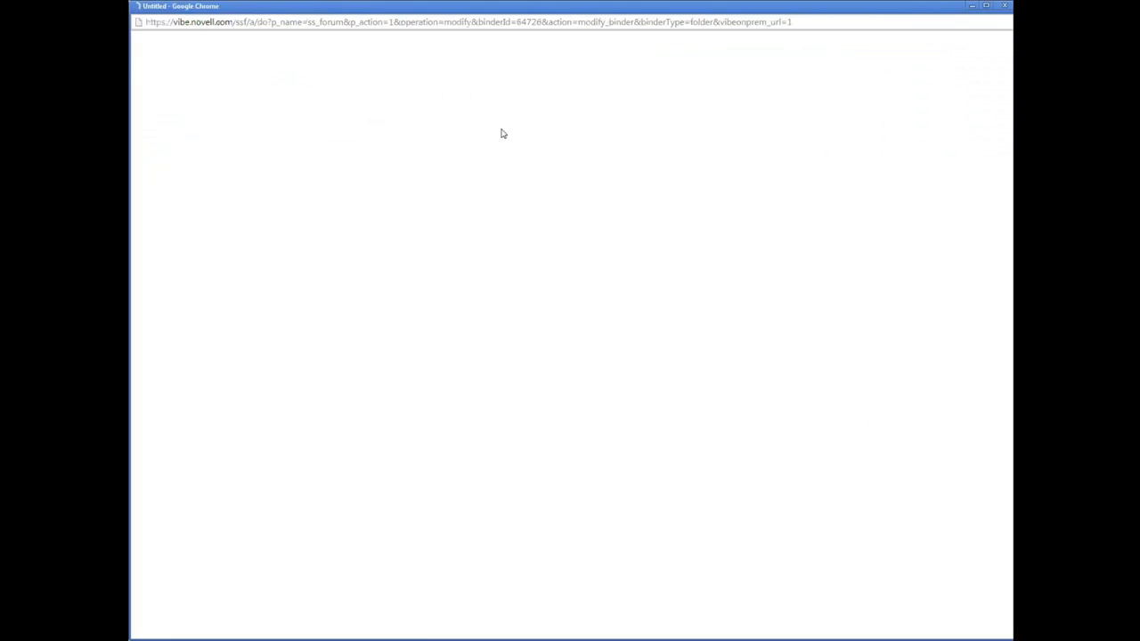
text(H)
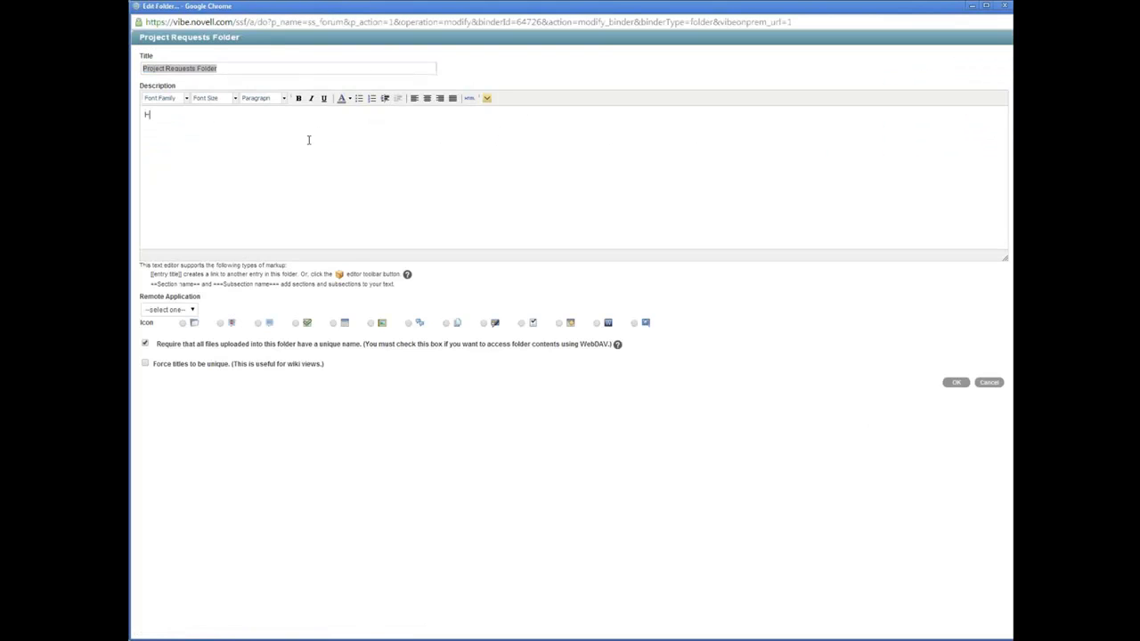
text(ere a)
text(queste)
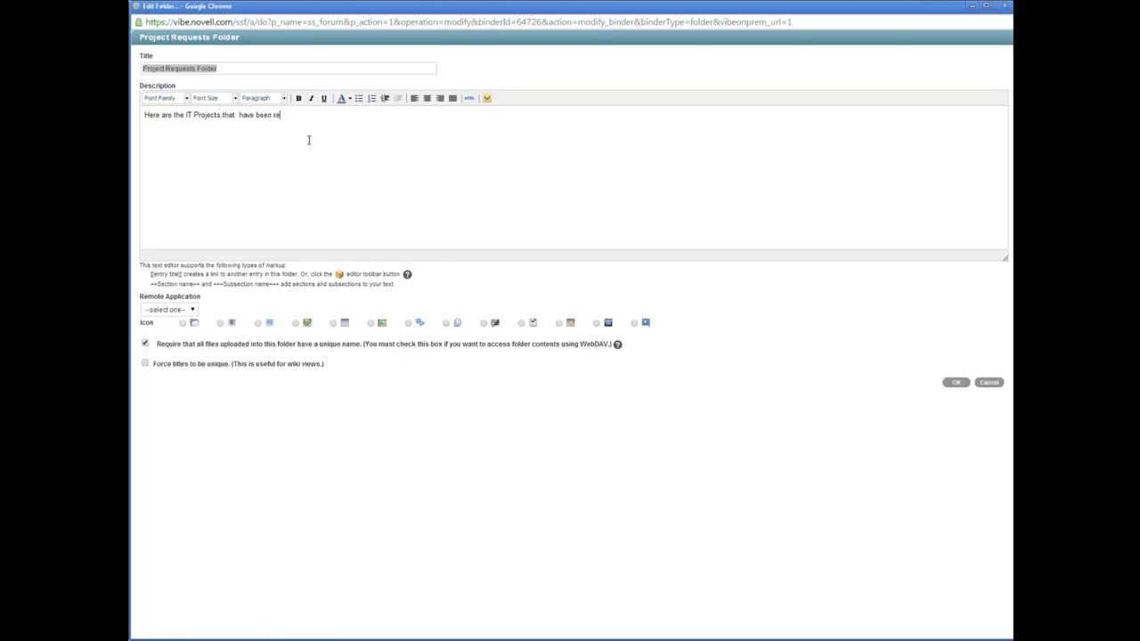
text(queste)
text( yet approved)
click(956, 383)
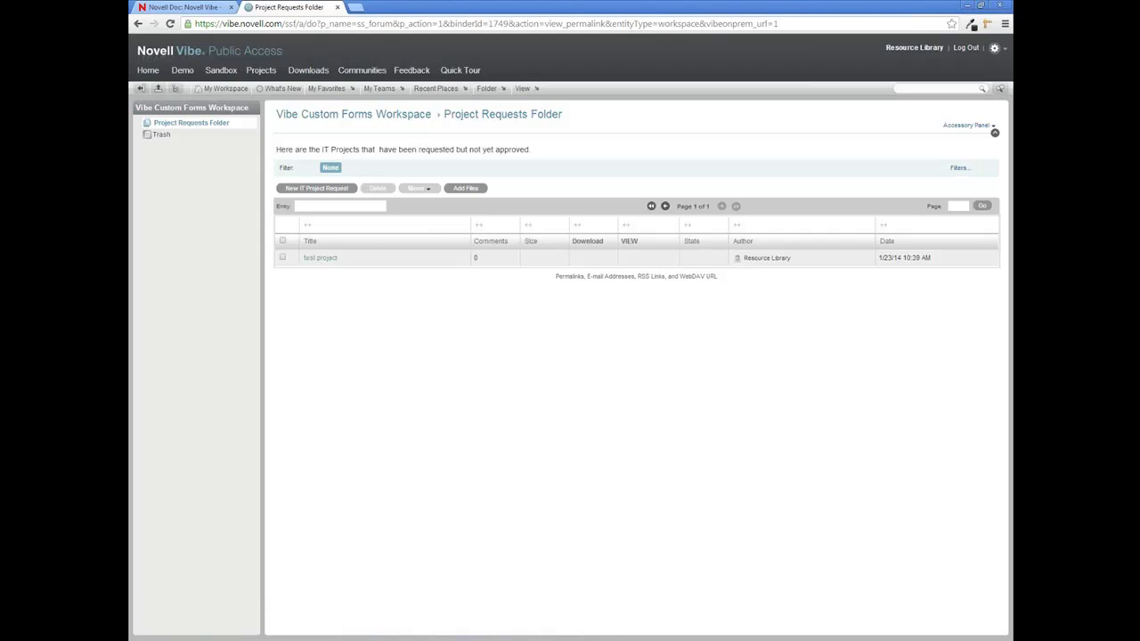
Step: Switch to the PowerPoint presentation and go from the Agenda slide to slide 3 with the Novell contact details
key(alt+Tab)
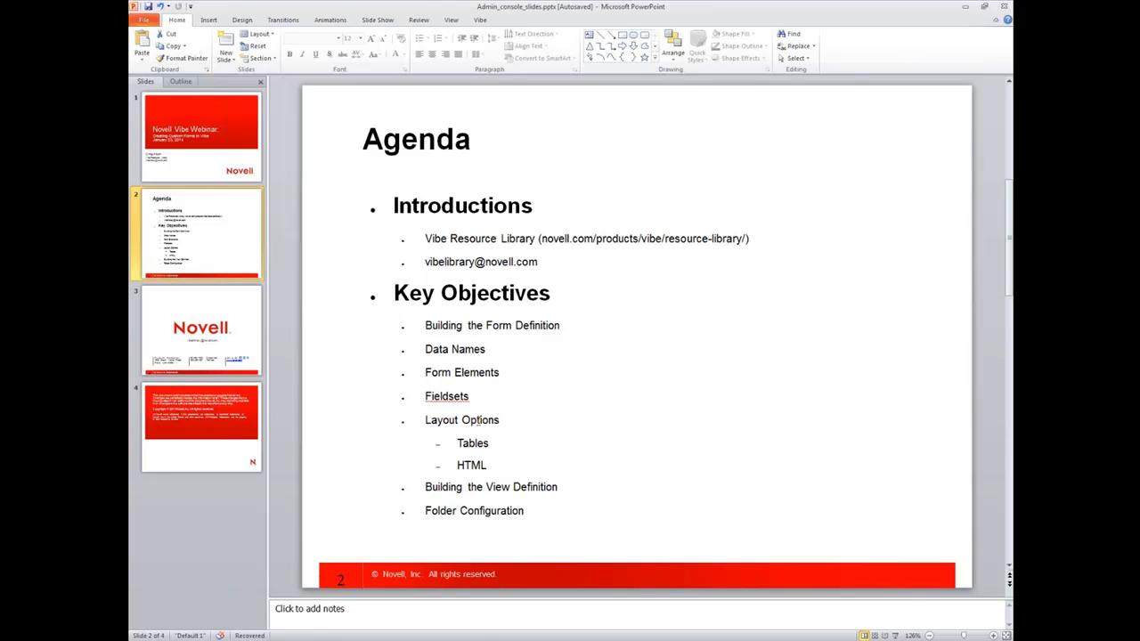
scroll(463, 419, down, 1)
click(211, 312)
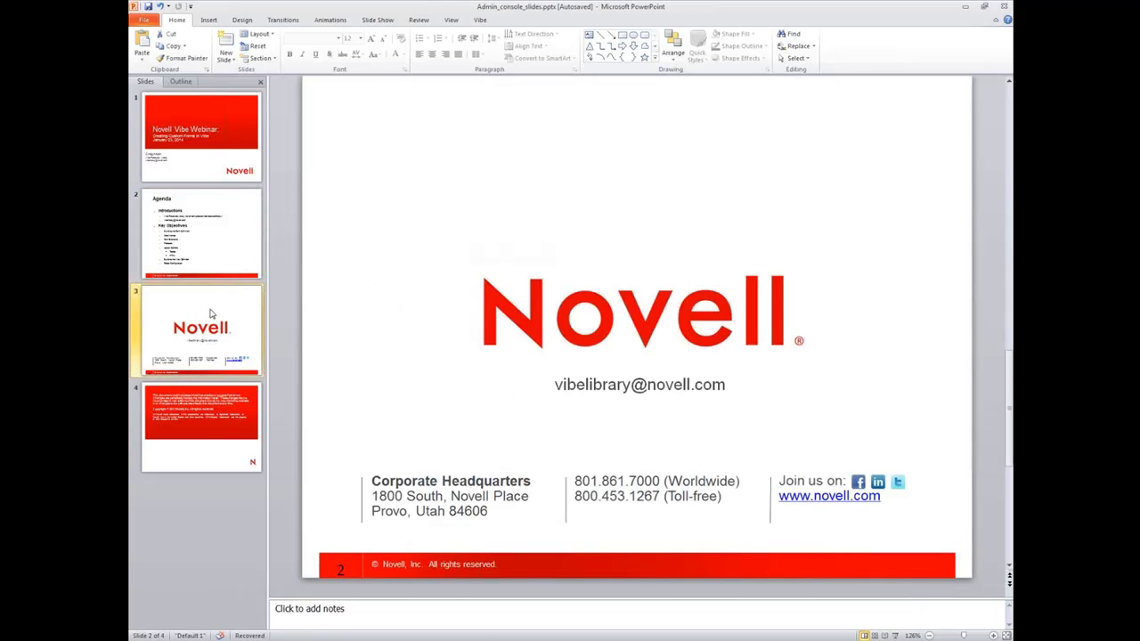